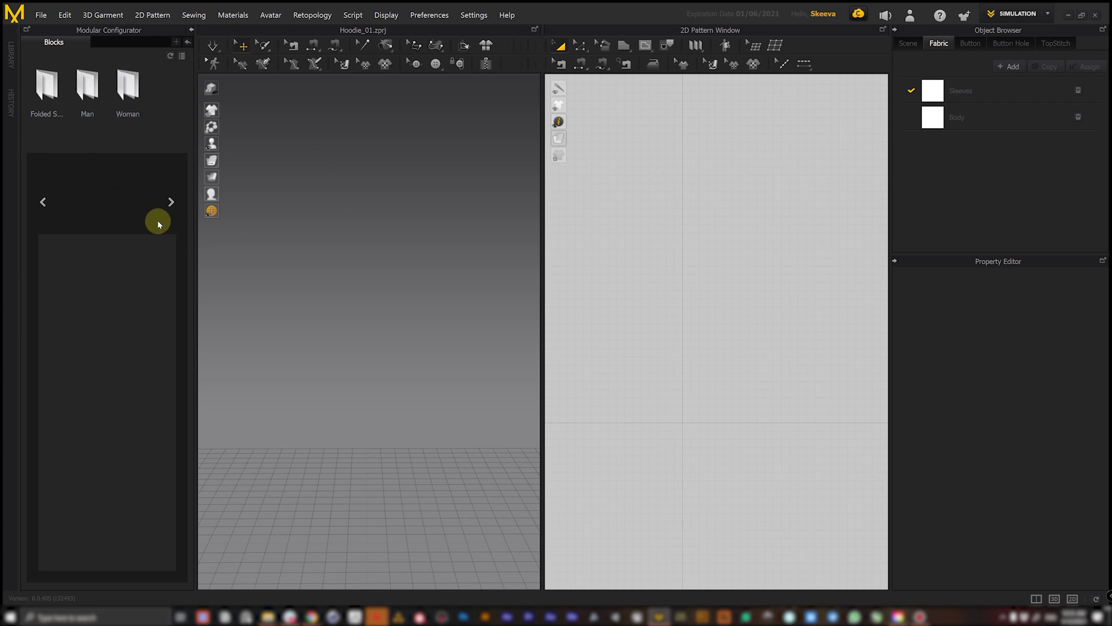
# Load the Dropped T-shirt block from the Man T-Shirts blocks
pyautogui.doubleClick(89, 89)
pyautogui.moveTo(119, 126); pyautogui.dragTo(158, 111)
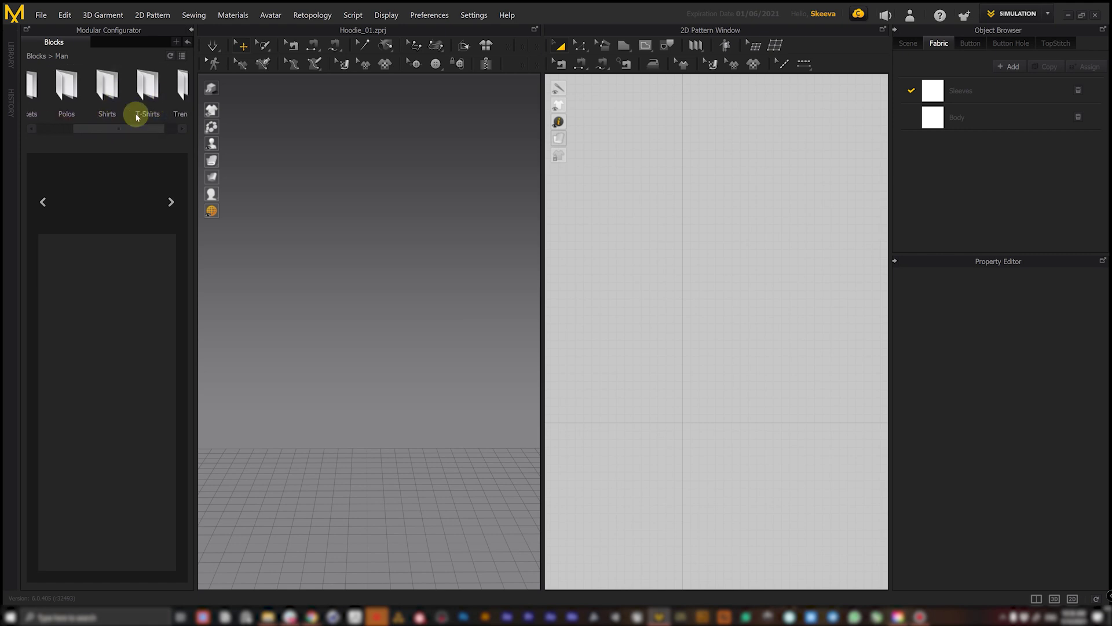
pyautogui.doubleClick(139, 113)
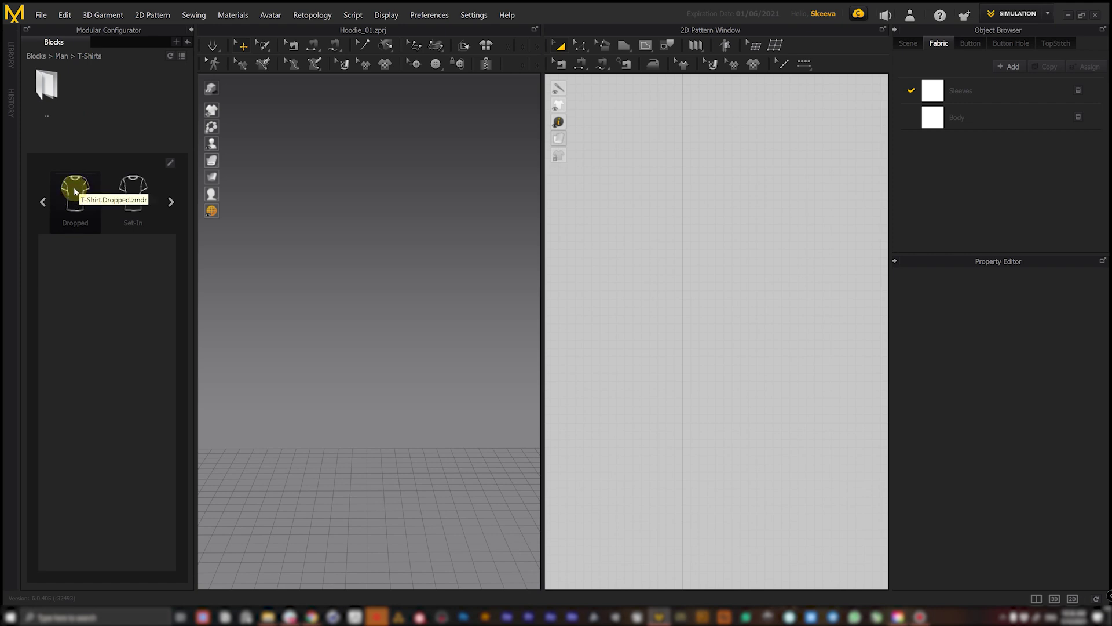
pyautogui.click(78, 194)
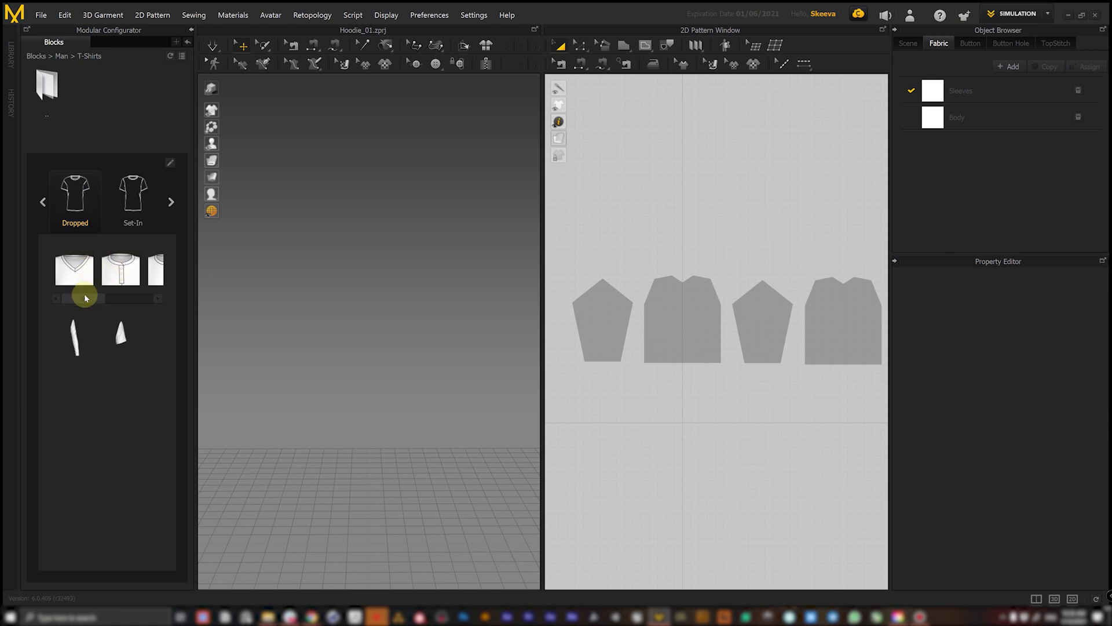
# Add the long sleeves and the round-neck body with neckband to the Dropped T-shirt block
pyautogui.click(77, 336)
pyautogui.moveTo(89, 297); pyautogui.dragTo(96, 300)
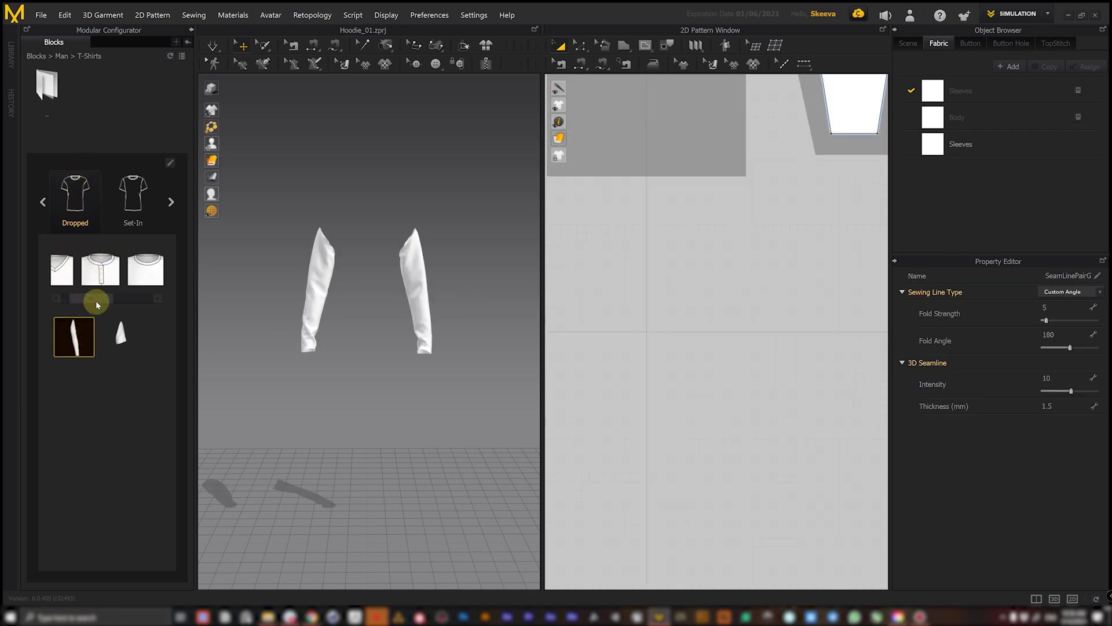
pyautogui.click(99, 266)
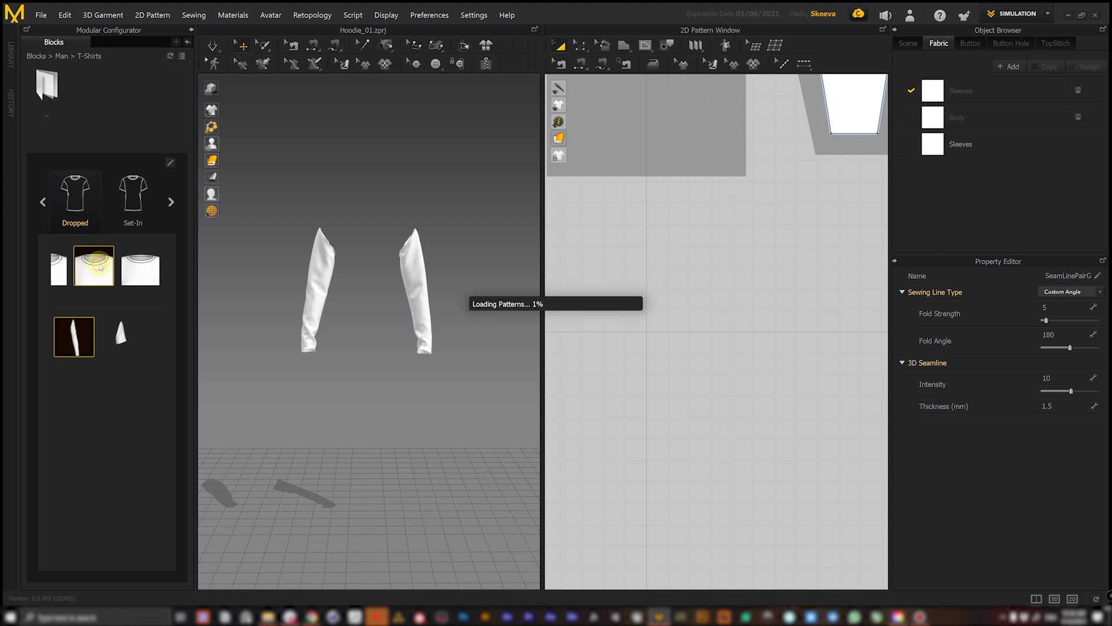
pyautogui.moveTo(422, 258); pyautogui.dragTo(449, 226, button='right')
pyautogui.scroll(-5, 682, 210)
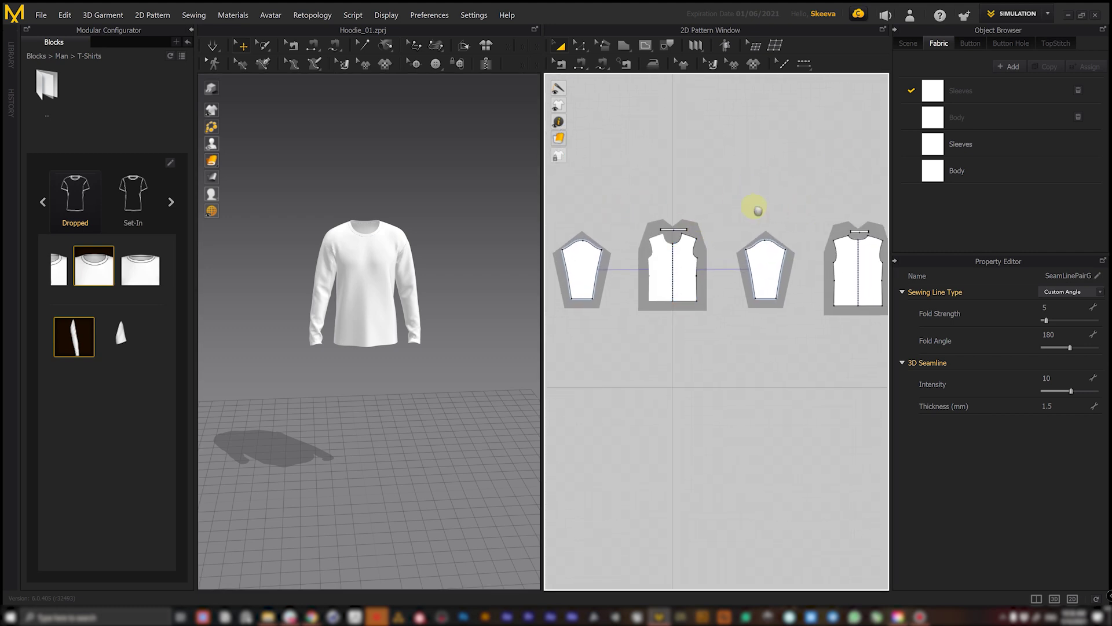
pyautogui.moveTo(463, 215); pyautogui.dragTo(375, 226, button='right')
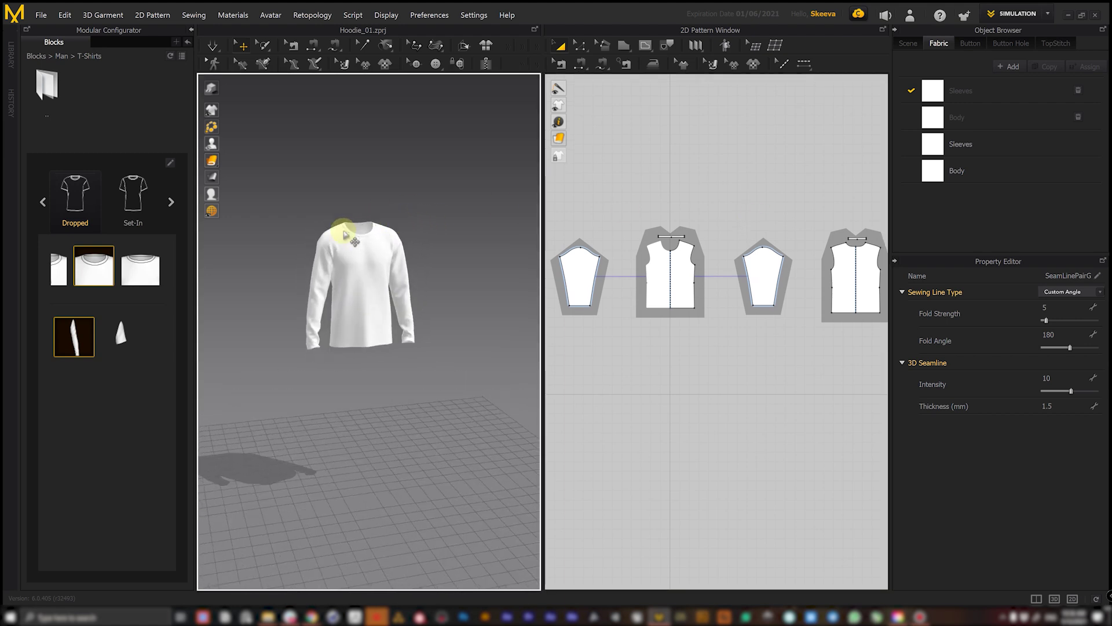
pyautogui.click(349, 291)
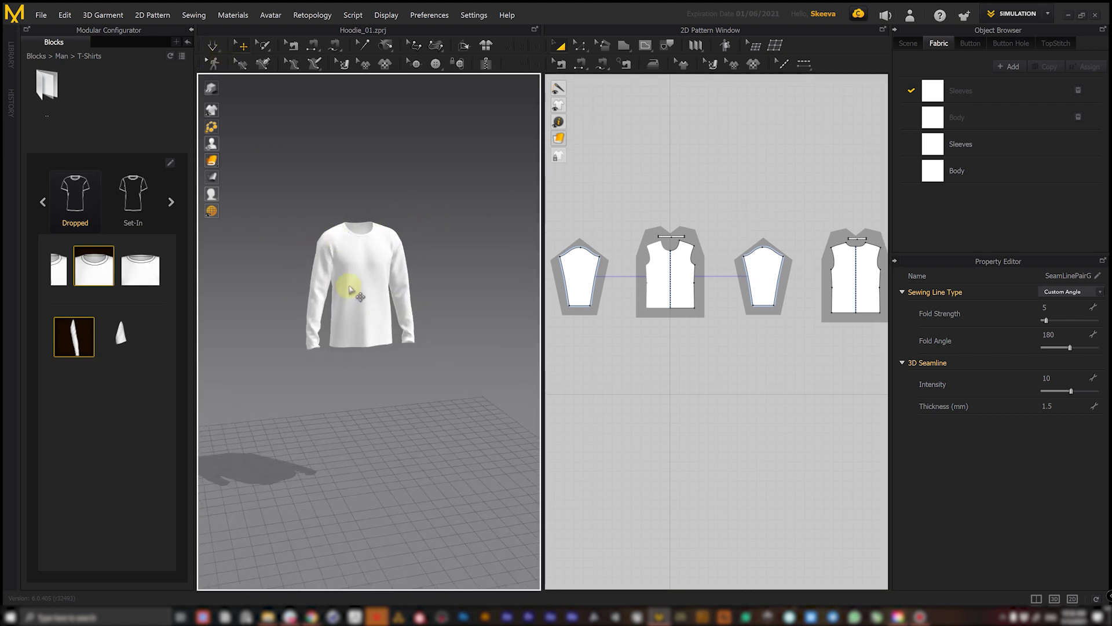
# Collapse the Modular Configurator to give the 3D garment view more room
pyautogui.click(192, 30)
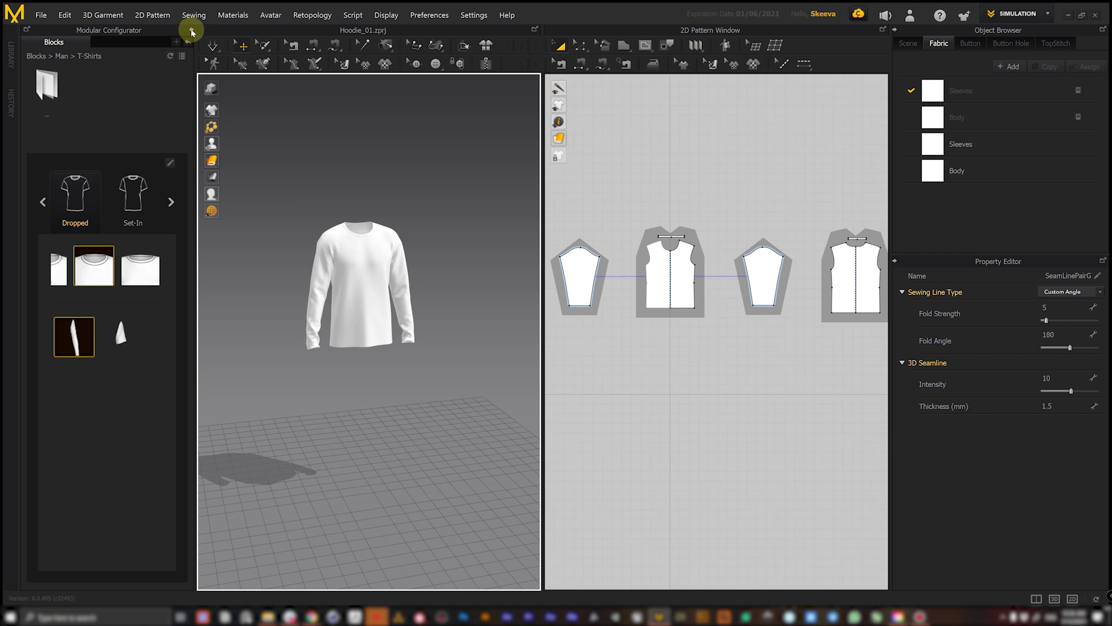
pyautogui.moveTo(258, 217); pyautogui.dragTo(271, 235)
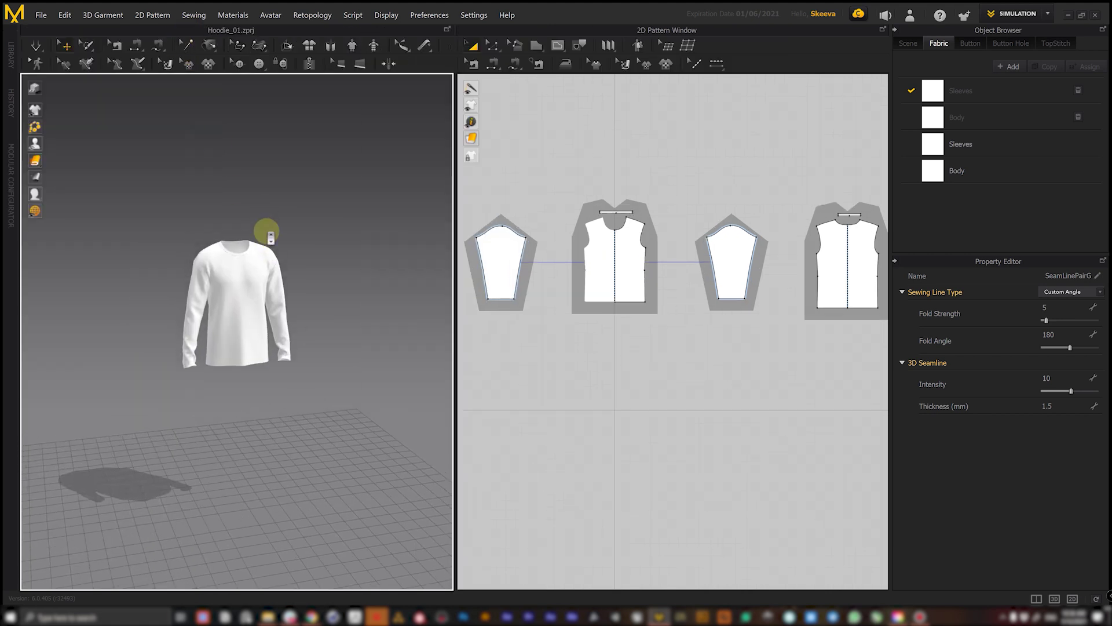
pyautogui.moveTo(256, 231)
pyautogui.mouseDown(button='right')
pyautogui.moveTo(149, 221)
pyautogui.moveTo(254, 226)
pyautogui.mouseUp(button='right')
# Import the Alembic character animation Idle.abc at cm (DAZ Studio) scale, 100% and 30 FPS
pyautogui.click(40, 15)
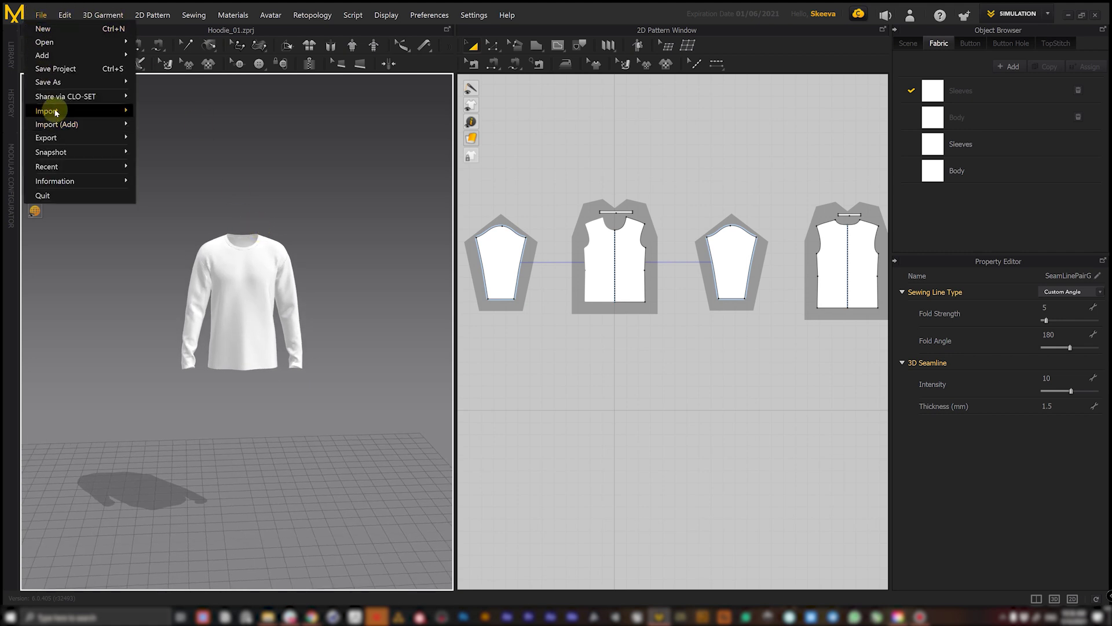
pyautogui.moveTo(58, 110)
pyautogui.click(192, 154)
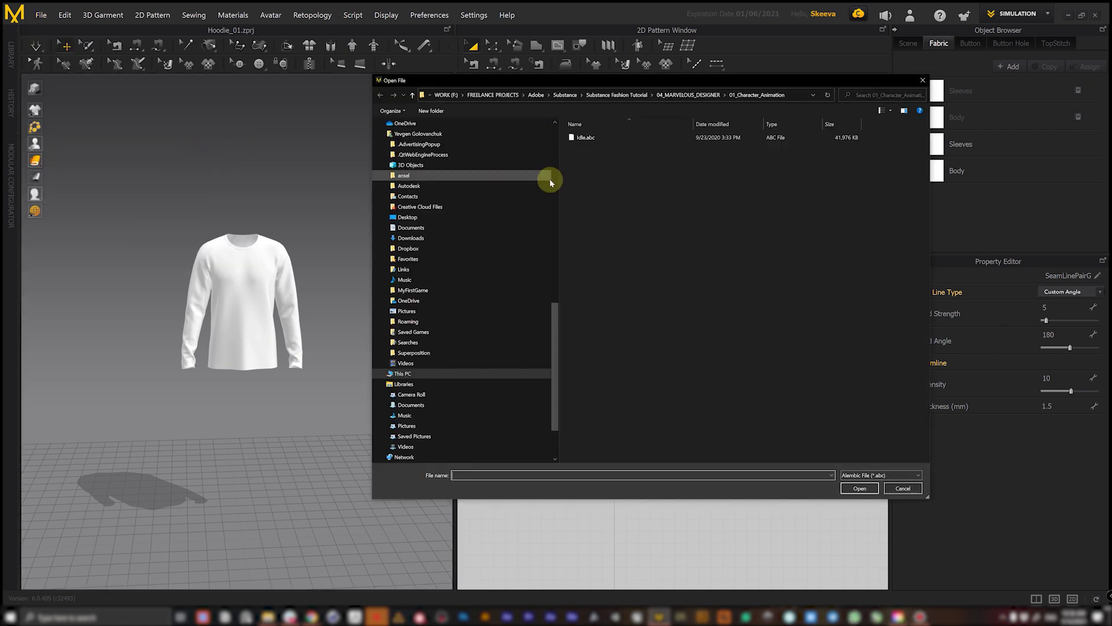
pyautogui.click(587, 139)
pyautogui.doubleClick(587, 140)
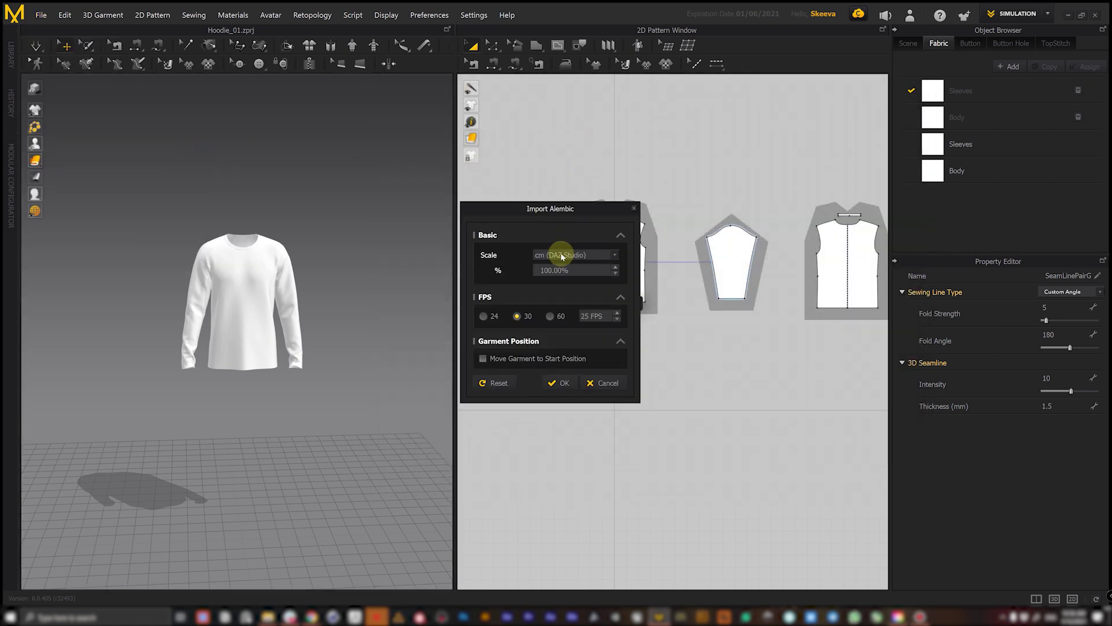
pyautogui.click(561, 383)
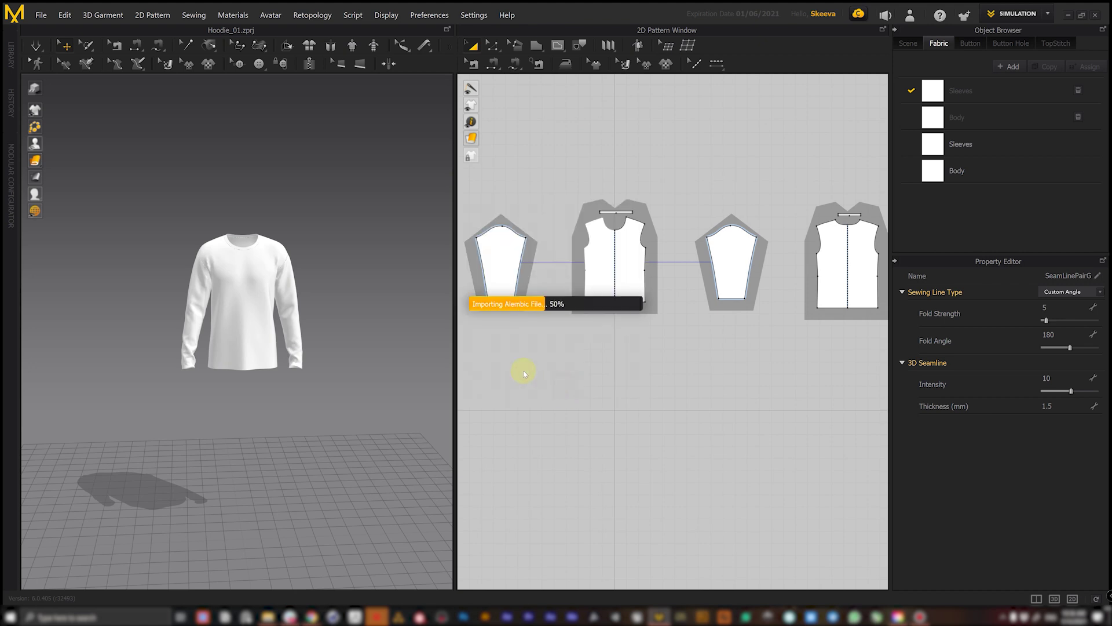
pyautogui.moveTo(283, 249)
pyautogui.mouseDown(button='right')
pyautogui.moveTo(276, 256)
pyautogui.moveTo(292, 255)
pyautogui.mouseUp(button='right')
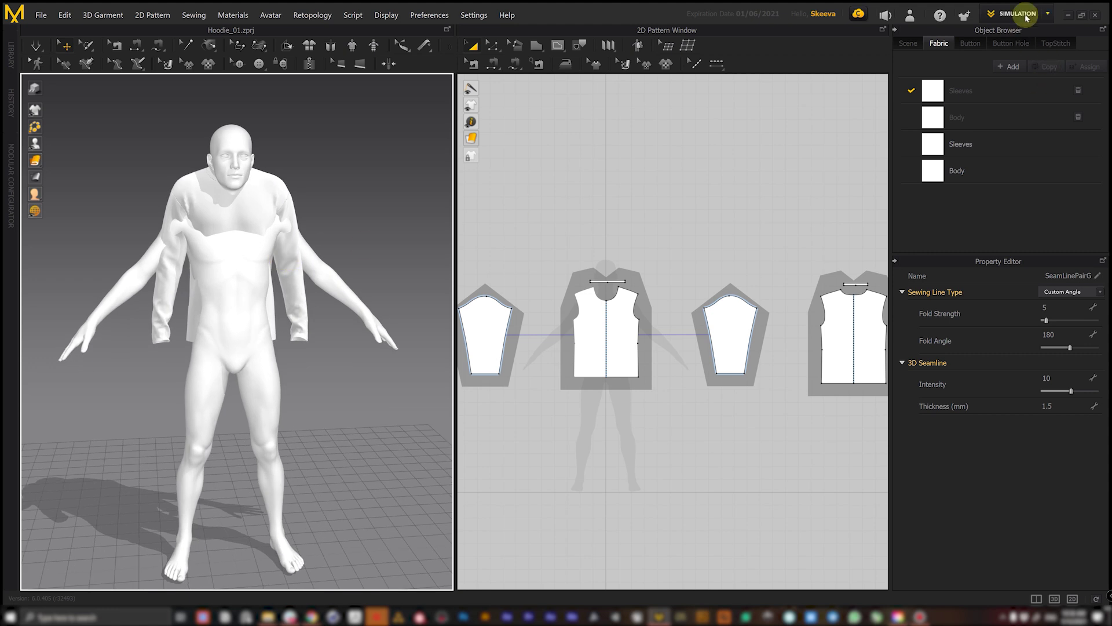
# Check the start of the imported character animation in Animation mode and return to Simulation mode
pyautogui.click(1026, 15)
pyautogui.click(1020, 57)
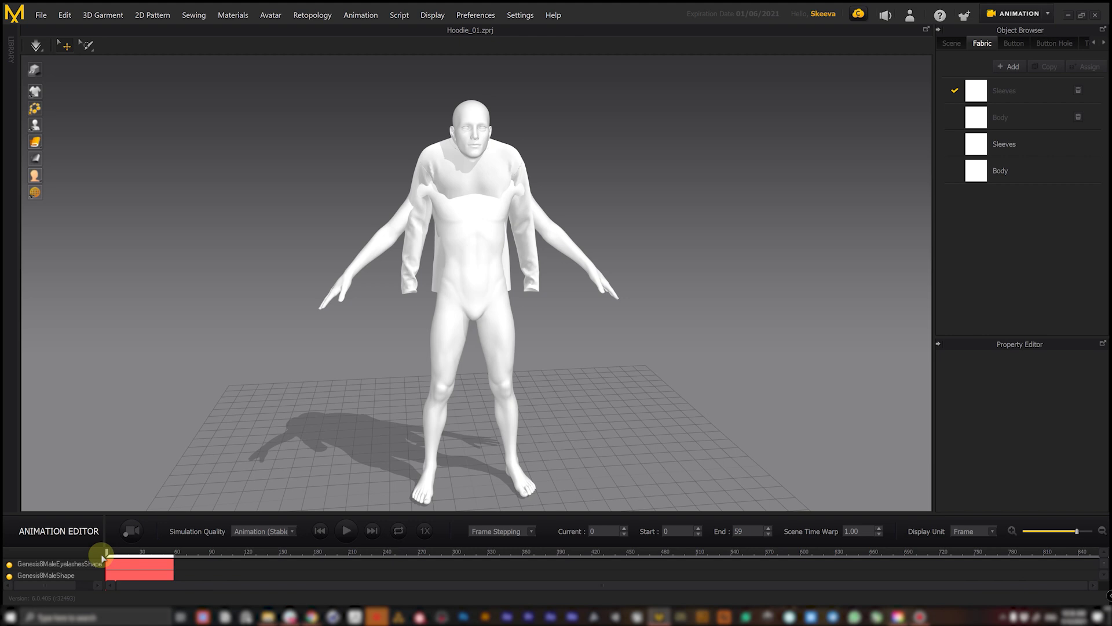
pyautogui.moveTo(107, 554)
pyautogui.mouseDown()
pyautogui.moveTo(129, 554)
pyautogui.moveTo(92, 554)
pyautogui.moveTo(164, 554)
pyautogui.moveTo(92, 547)
pyautogui.mouseUp()
pyautogui.click(1022, 21)
pyautogui.click(1015, 33)
# Select all shirt patterns and move them down and forward to fit around the avatar's torso
pyautogui.moveTo(832, 213); pyautogui.dragTo(501, 360)
pyautogui.moveTo(426, 334); pyautogui.dragTo(265, 190, button='right')
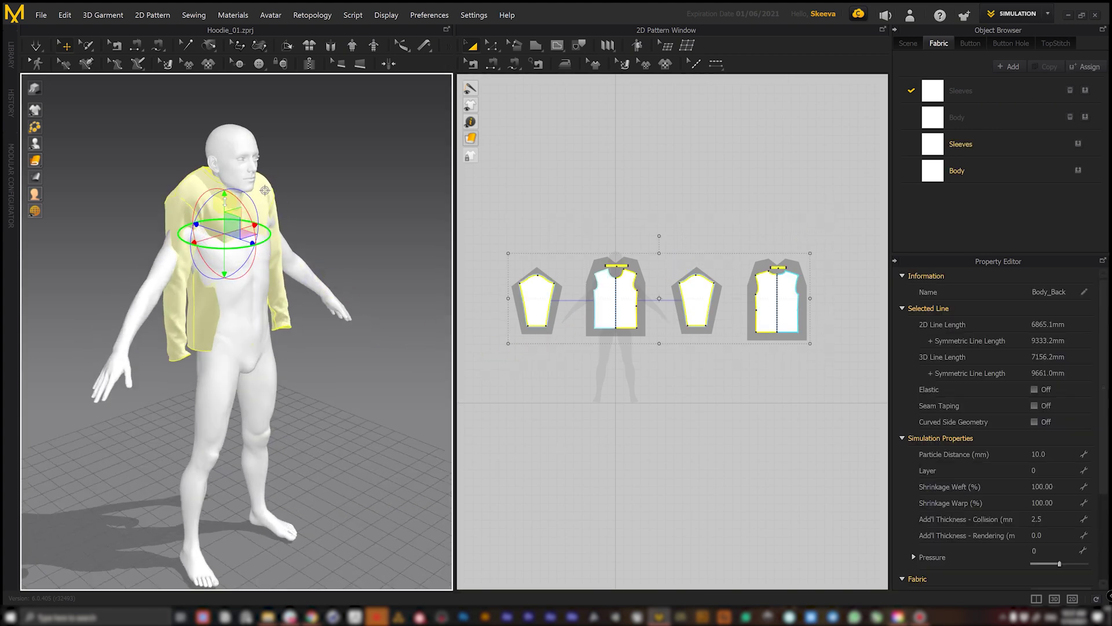
pyautogui.moveTo(223, 198); pyautogui.dragTo(233, 226)
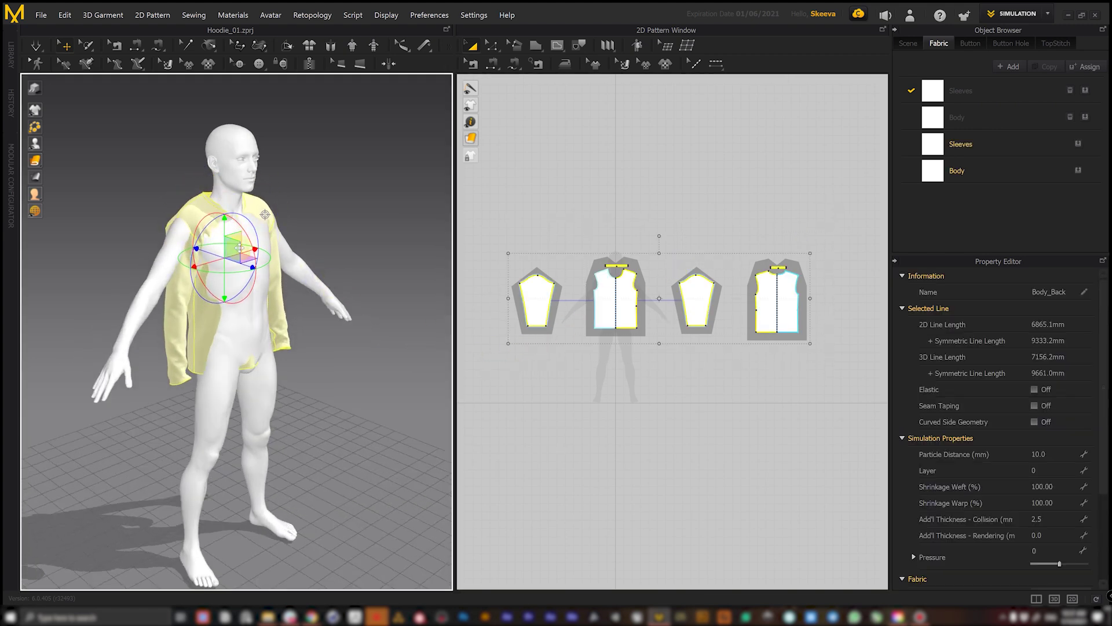
pyautogui.moveTo(243, 265); pyautogui.dragTo(223, 237)
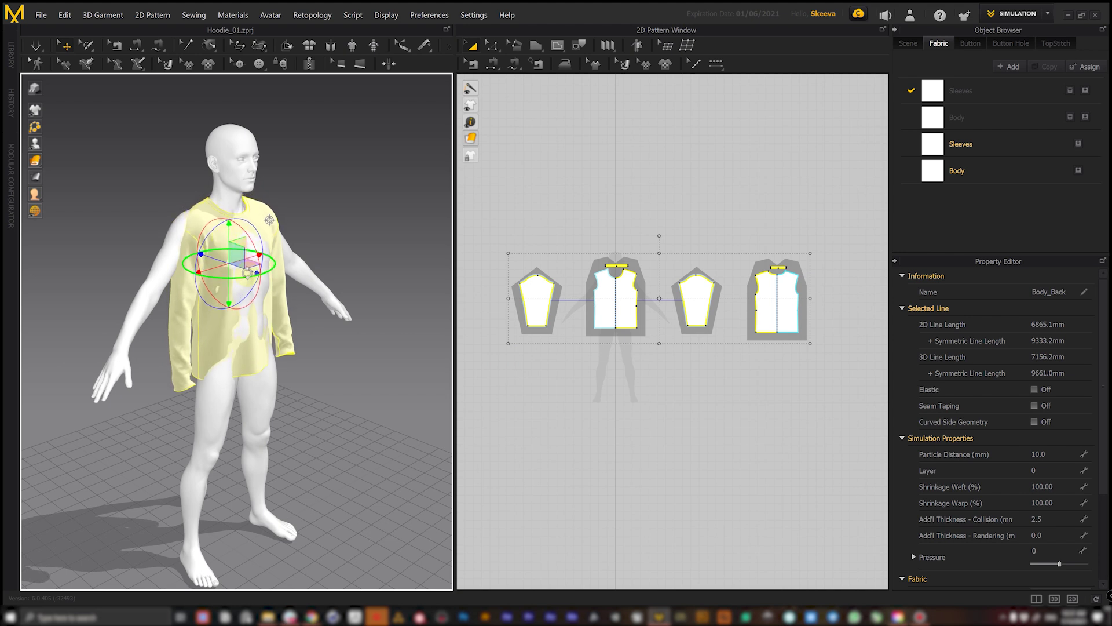
pyautogui.moveTo(250, 272); pyautogui.dragTo(241, 261)
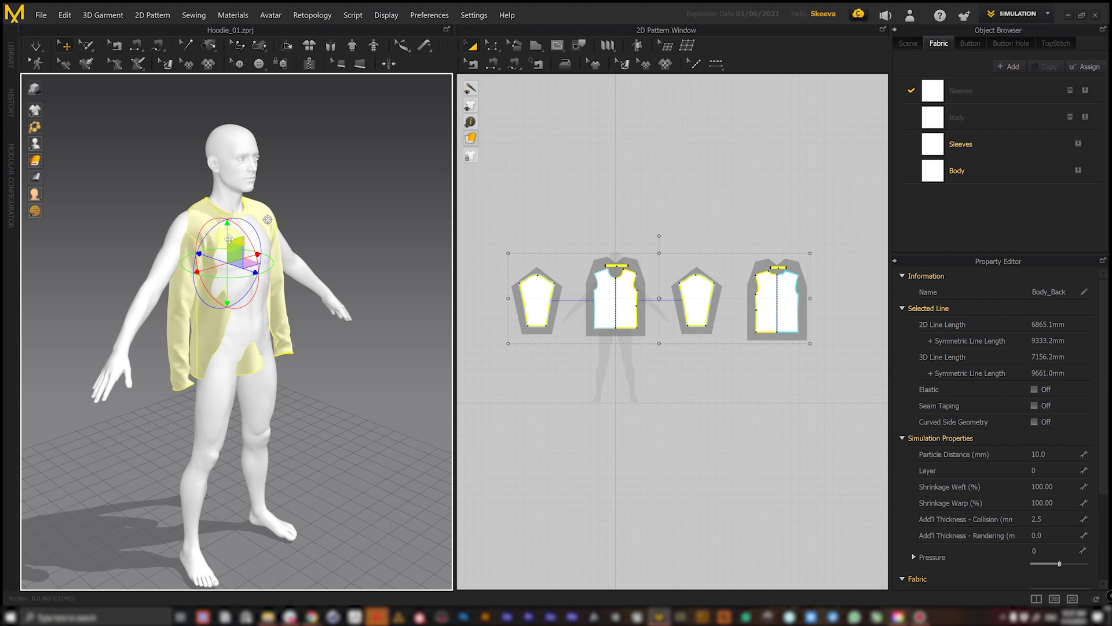
# Set the character animation to frame 47, where the arms hang down, and return to Simulation mode
pyautogui.click(1019, 16)
pyautogui.click(1023, 55)
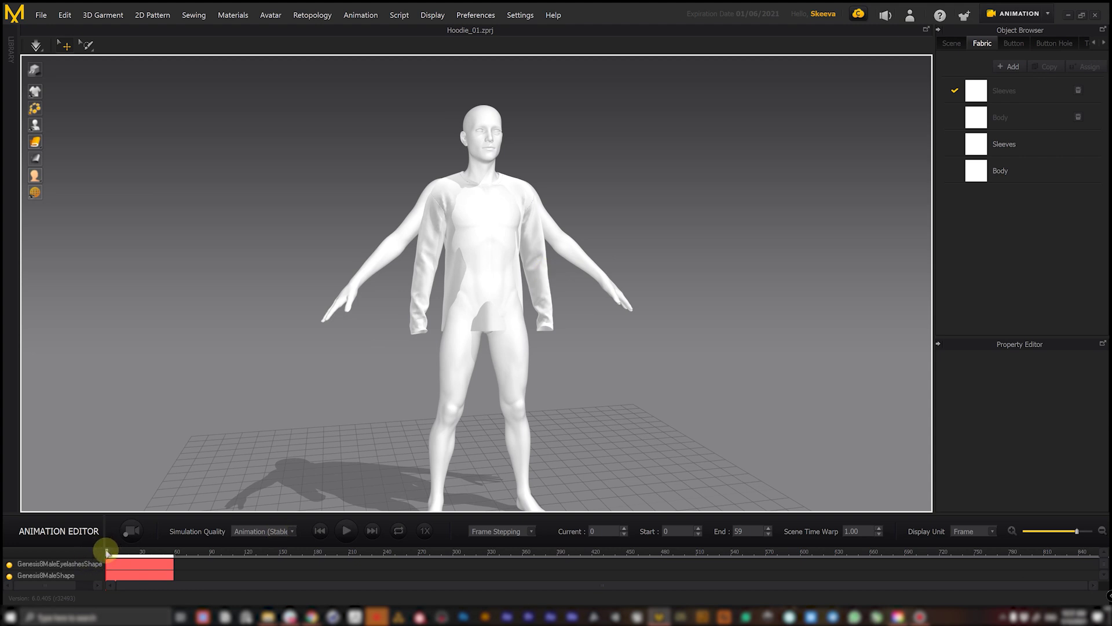
pyautogui.moveTo(107, 554); pyautogui.dragTo(157, 552)
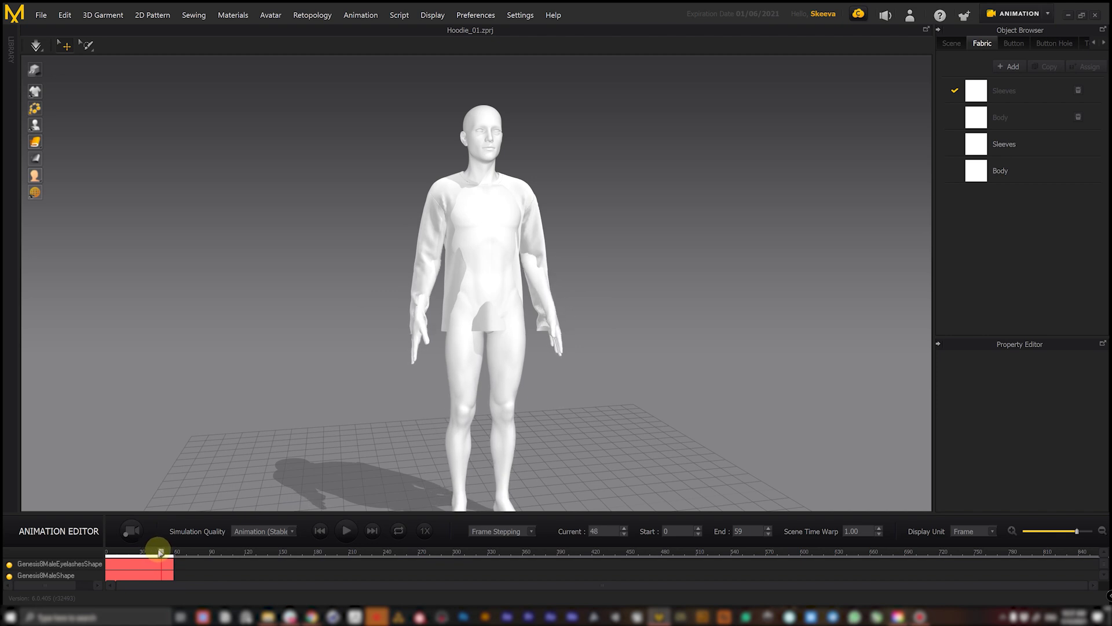
pyautogui.moveTo(613, 345); pyautogui.dragTo(649, 348, button='right')
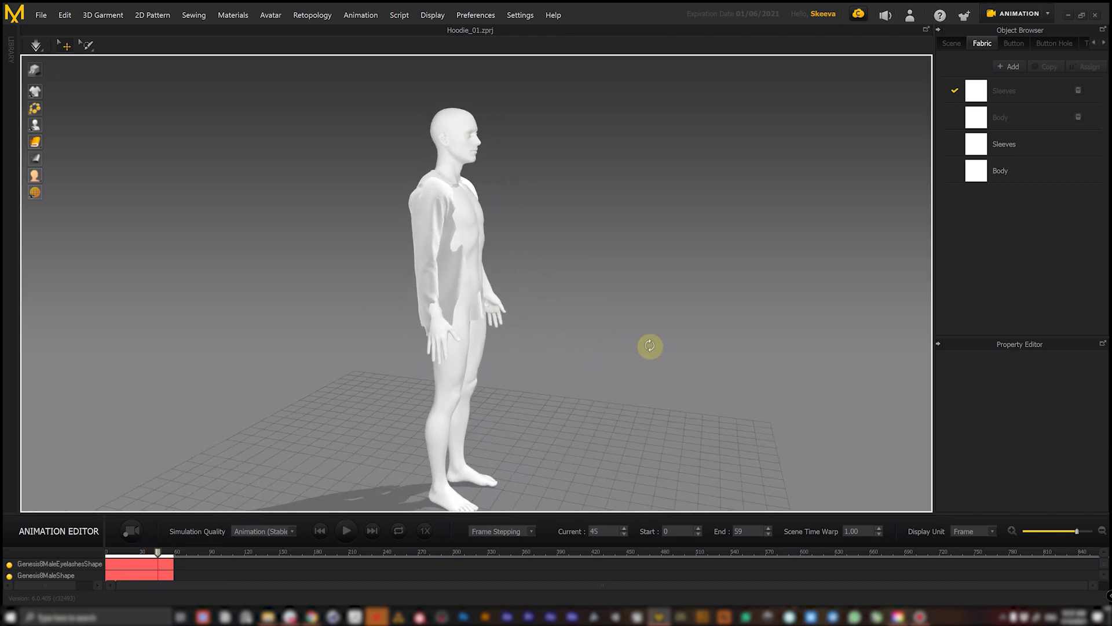
pyautogui.moveTo(159, 550); pyautogui.dragTo(162, 552)
pyautogui.click(1041, 13)
pyautogui.click(1012, 34)
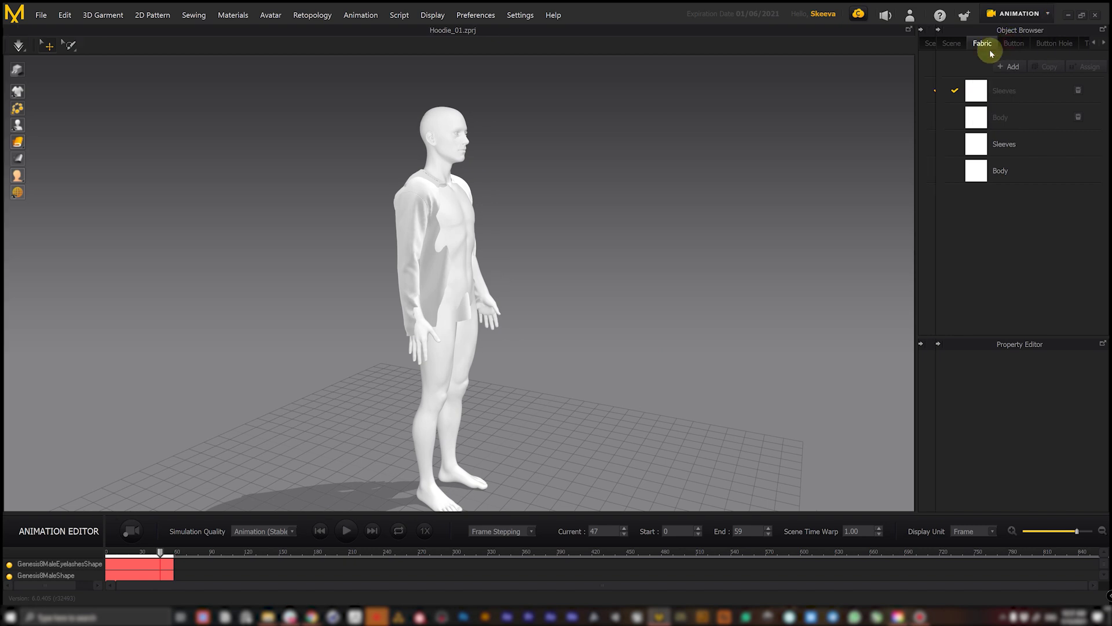
# Simulate the shirt on the avatar and tug both sleeves up along the forearms
pyautogui.moveTo(834, 220); pyautogui.dragTo(507, 345)
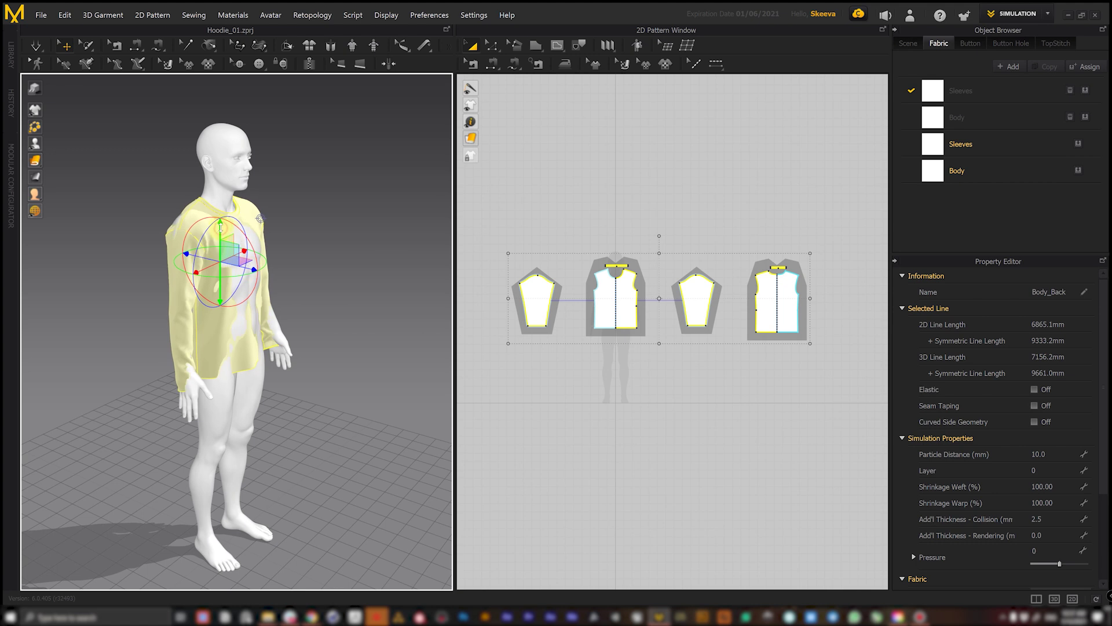
pyautogui.moveTo(317, 228); pyautogui.dragTo(279, 222, button='right')
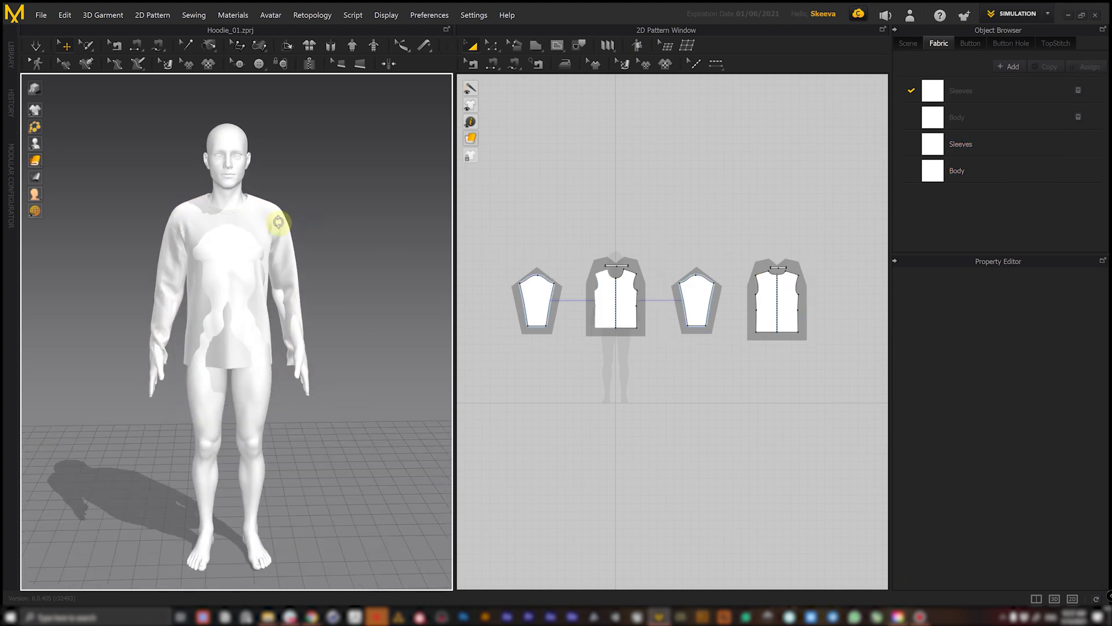
pyautogui.click(35, 46)
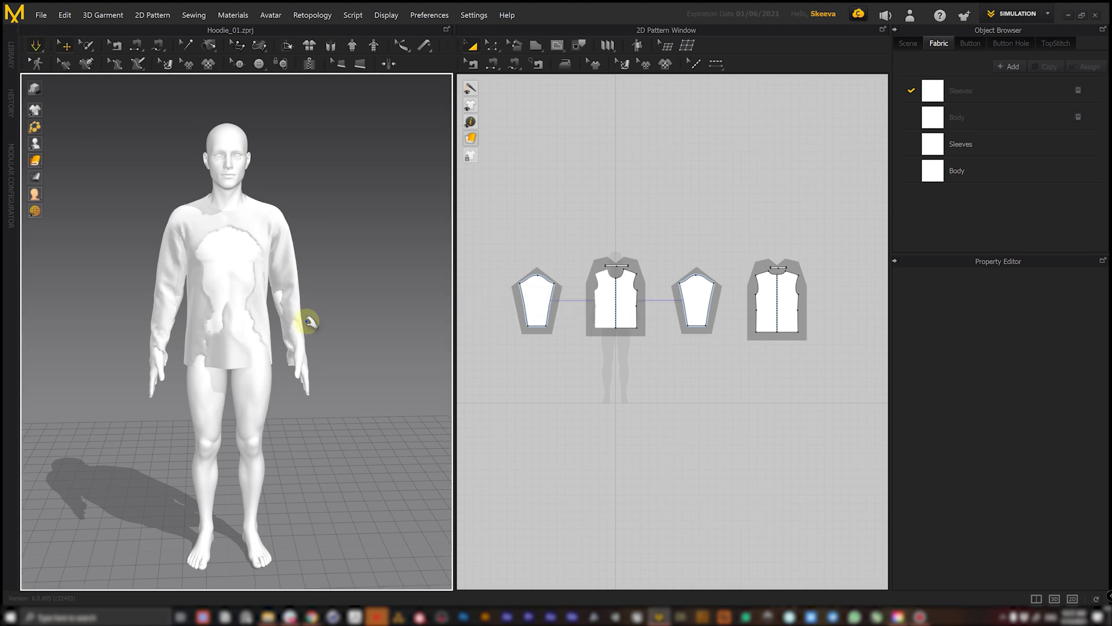
pyautogui.click(298, 291)
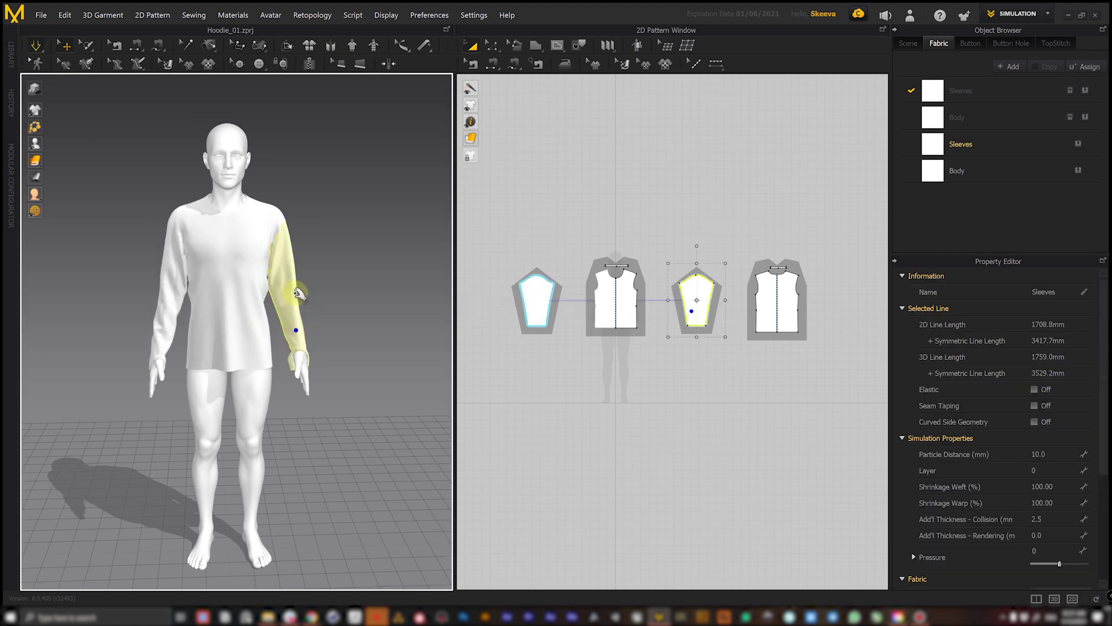
pyautogui.moveTo(301, 322); pyautogui.dragTo(307, 347, button='right')
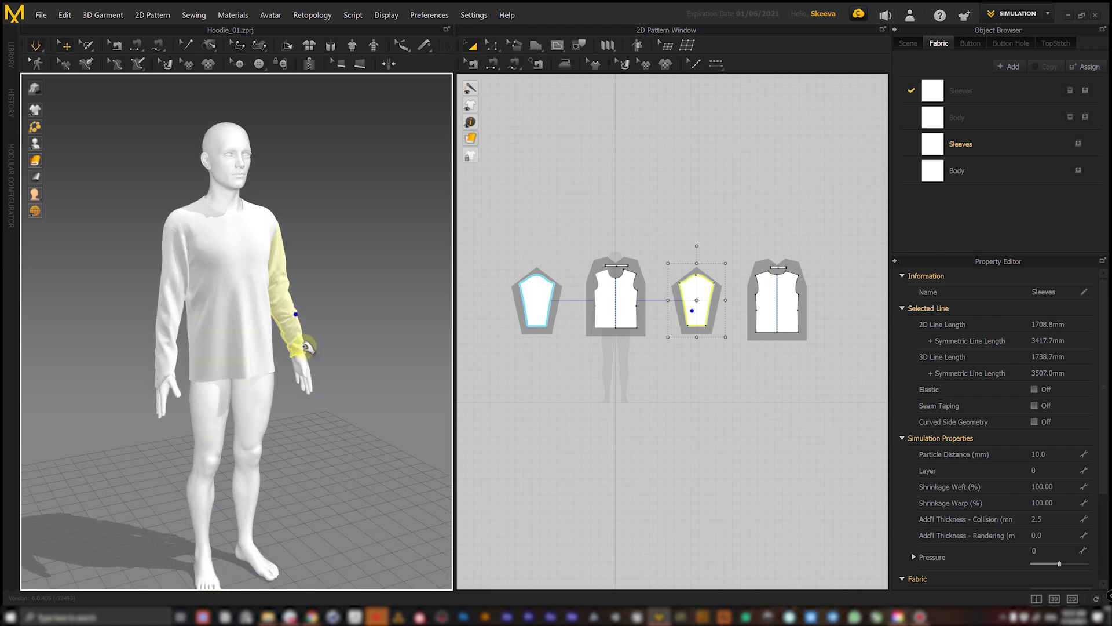
pyautogui.click(174, 316)
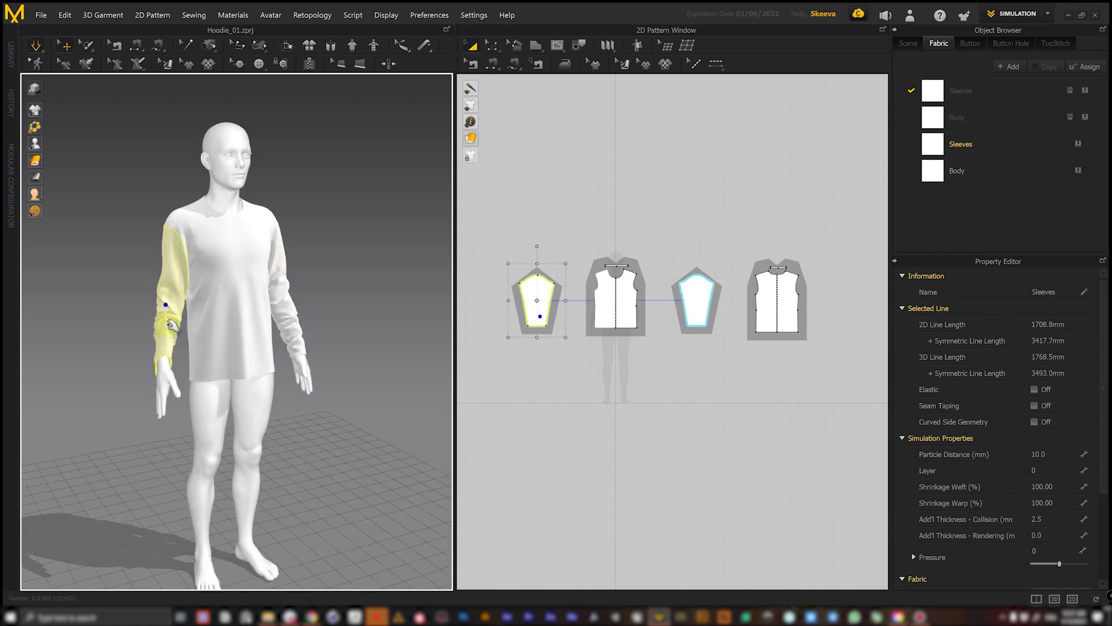
pyautogui.click(122, 307)
pyautogui.press('2')
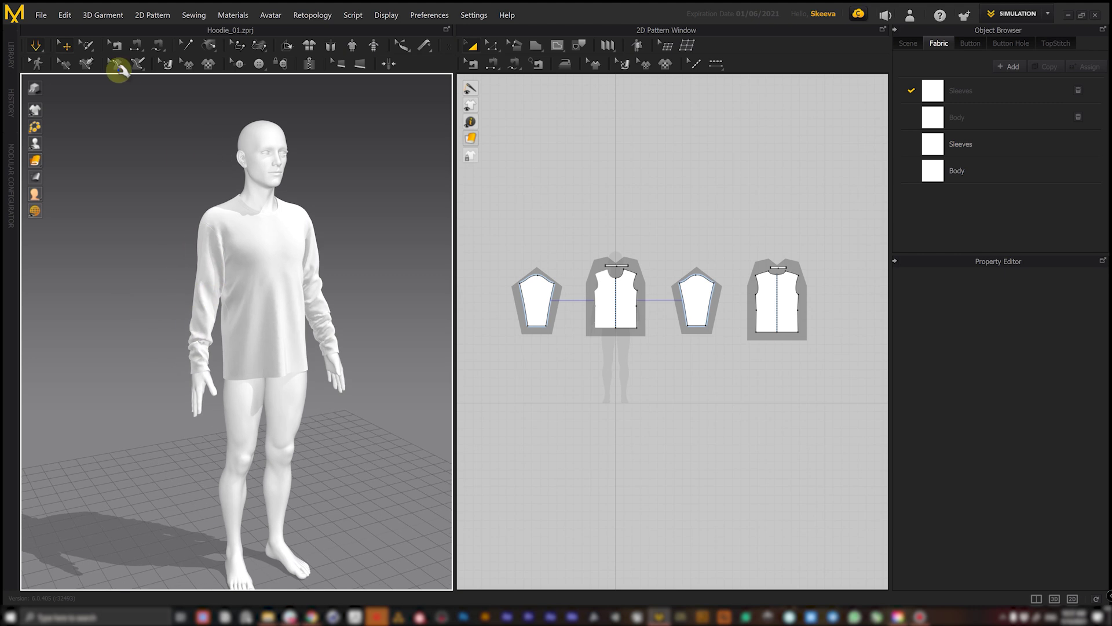
# Pull the back and front patterns up at the shoulders and adjust the sleeve on the avatar's right arm during simulation
pyautogui.click(198, 218)
pyautogui.click(209, 189)
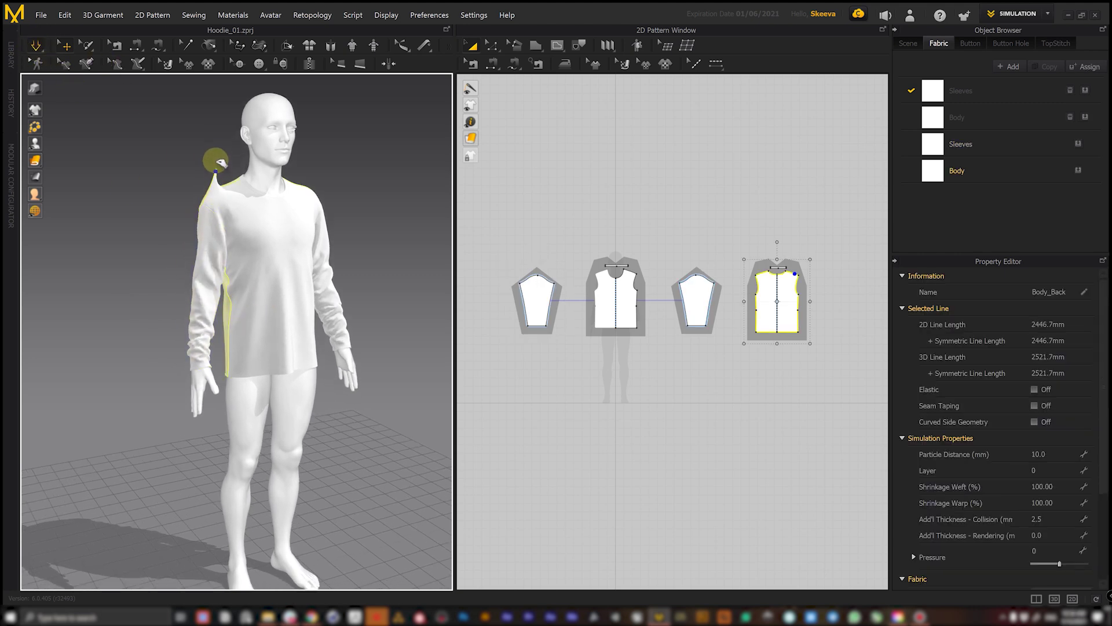
pyautogui.click(301, 174)
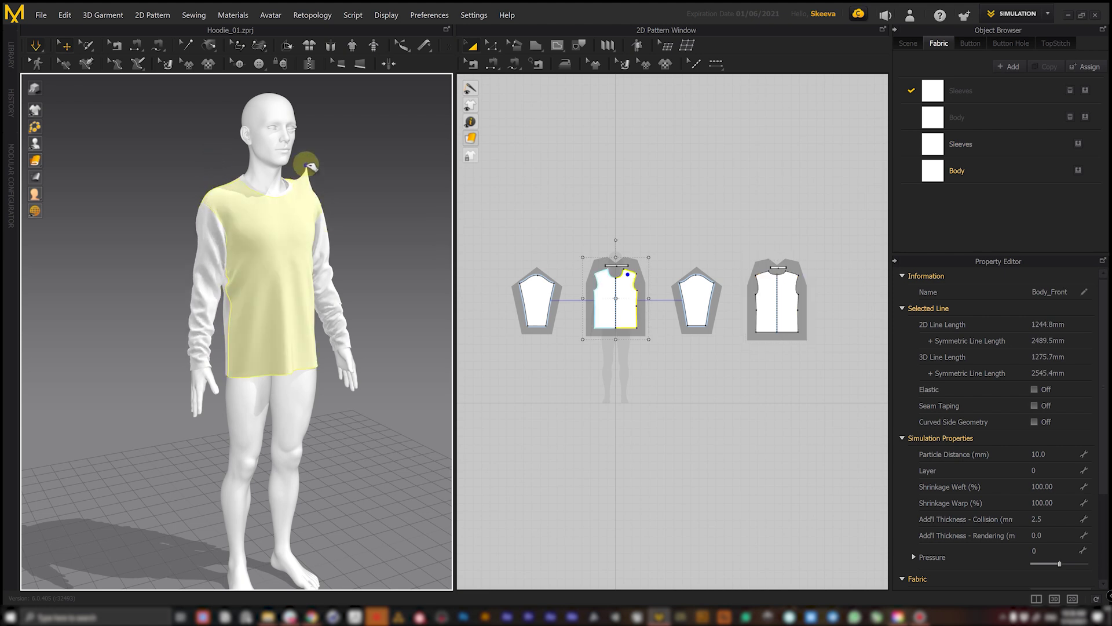
pyautogui.click(200, 342)
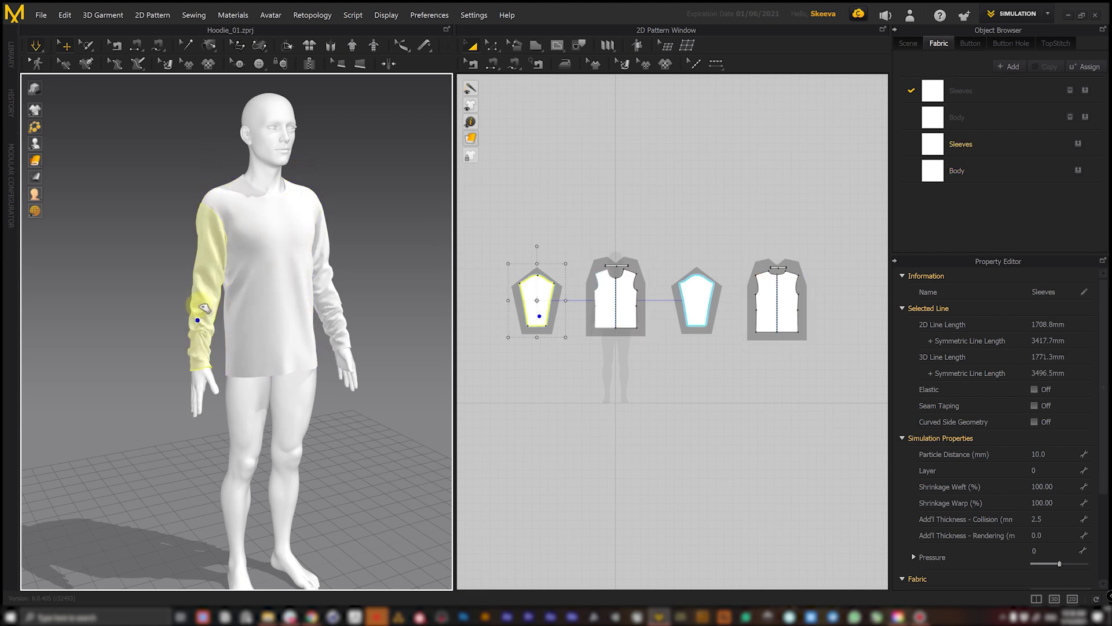
pyautogui.moveTo(214, 351); pyautogui.dragTo(173, 340, button='right')
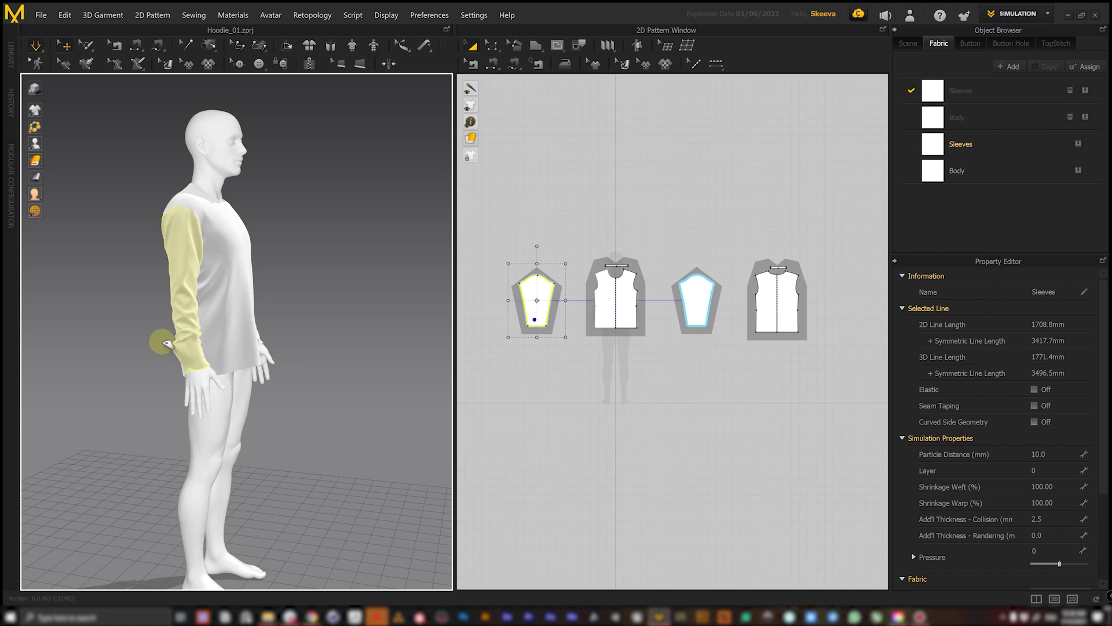
# Tug the front pattern near the avatar's left shoulder into place during simulation, and stop simulating
pyautogui.moveTo(215, 267); pyautogui.dragTo(288, 297, button='right')
pyautogui.moveTo(288, 298); pyautogui.dragTo(285, 309, button='middle')
pyautogui.click(285, 308)
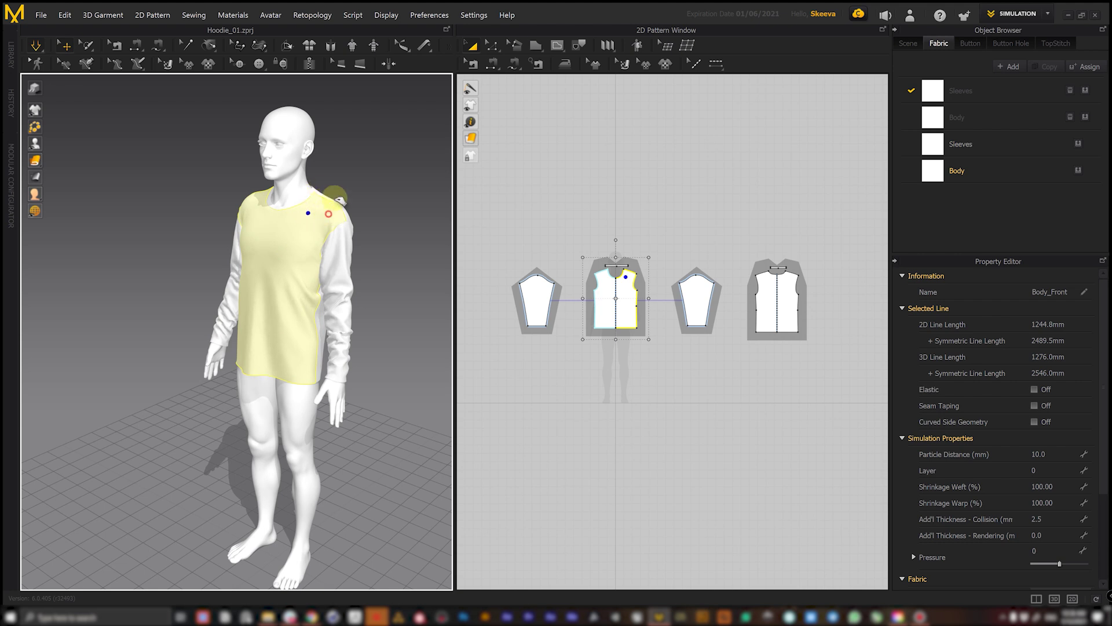
pyautogui.click(394, 199)
pyautogui.moveTo(394, 199); pyautogui.dragTo(391, 245, button='right')
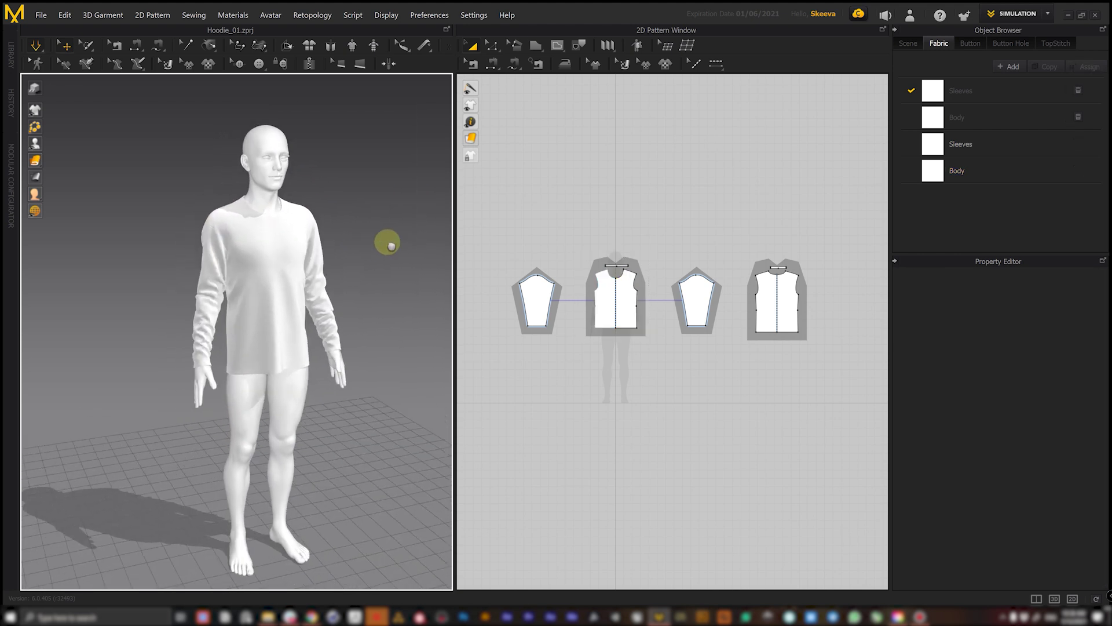
pyautogui.moveTo(295, 294); pyautogui.dragTo(429, 251, button='right')
pyautogui.scroll(4, 552, 310)
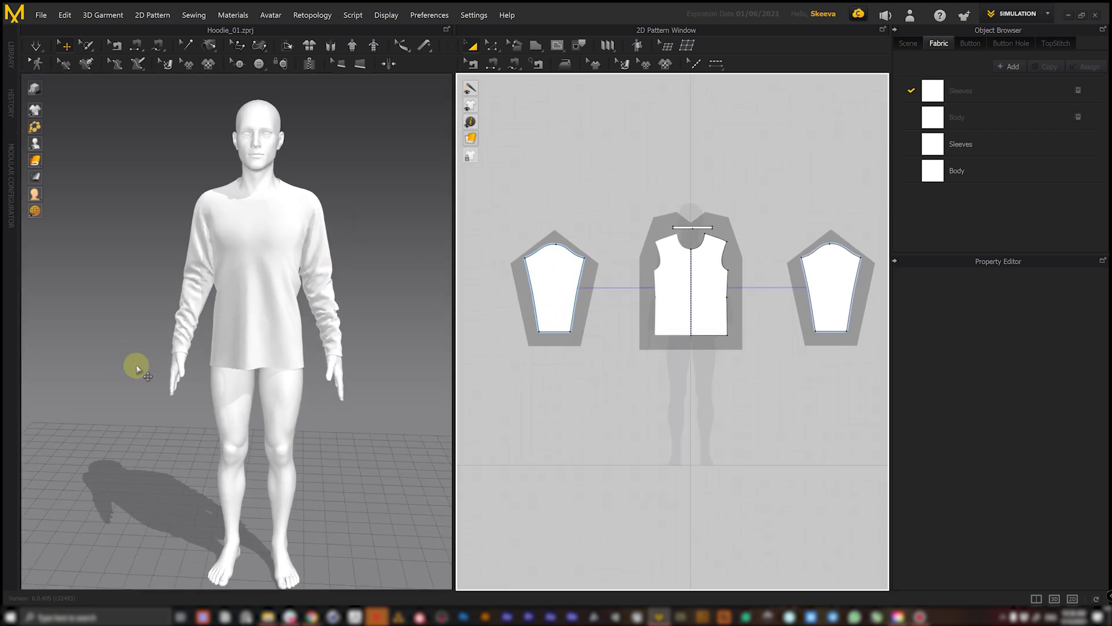
# Hide the avatar and remove the modular relationship from the patterns, accepting deletion of the Modular Frame
pyautogui.hotkey('shift', 'a')
pyautogui.moveTo(270, 336); pyautogui.dragTo(272, 333, button='right')
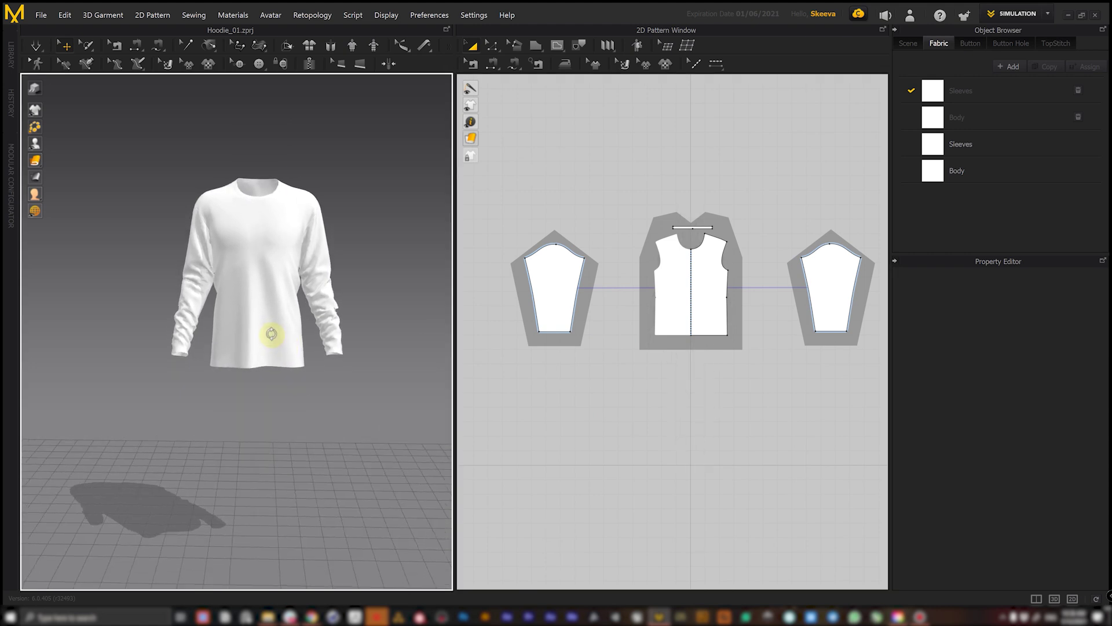
pyautogui.scroll(-5, 545, 347)
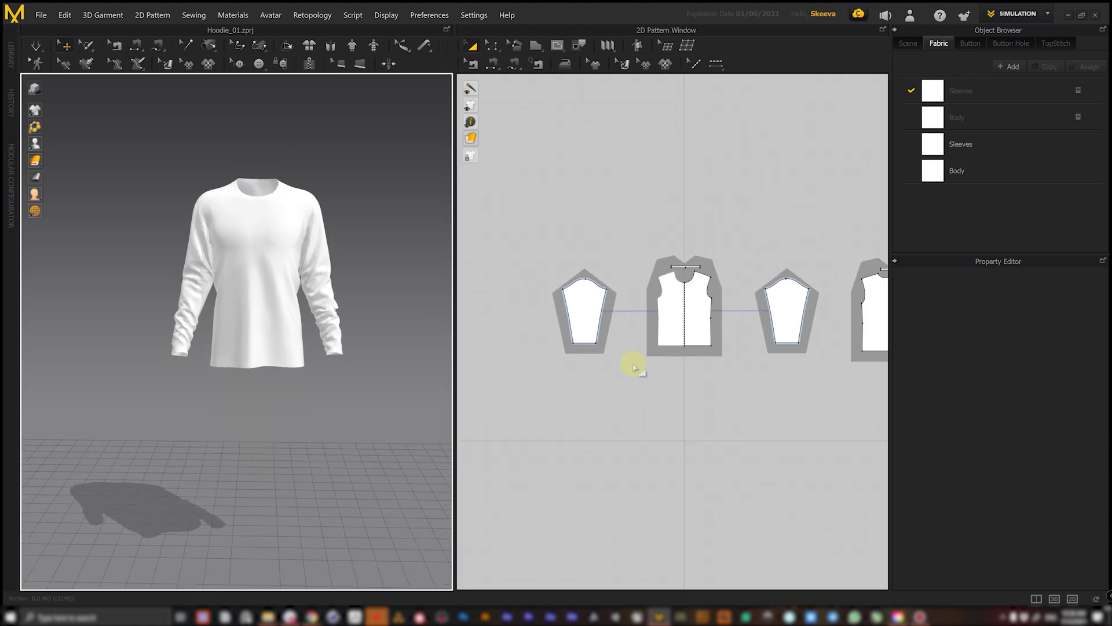
pyautogui.moveTo(696, 352); pyautogui.dragTo(677, 346, button='right')
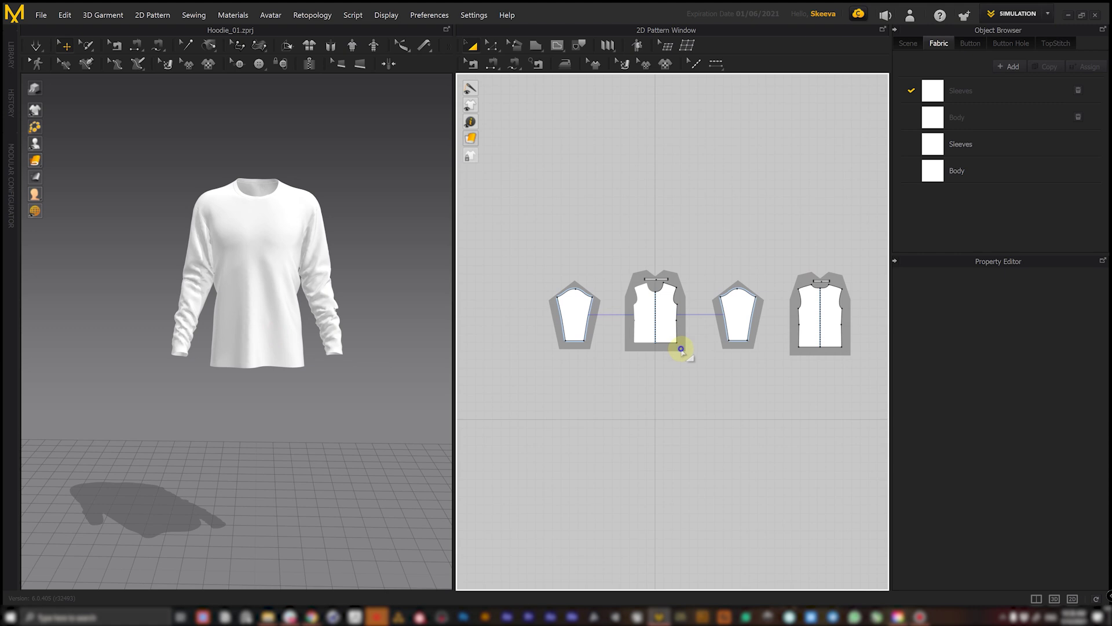
pyautogui.rightClick(682, 349)
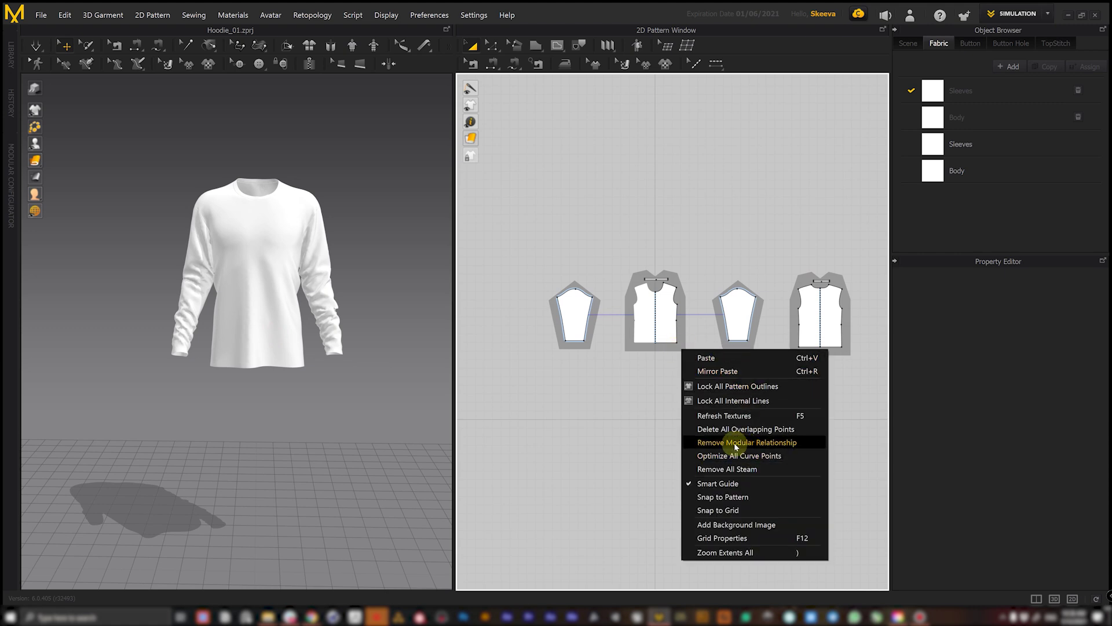
pyautogui.click(750, 443)
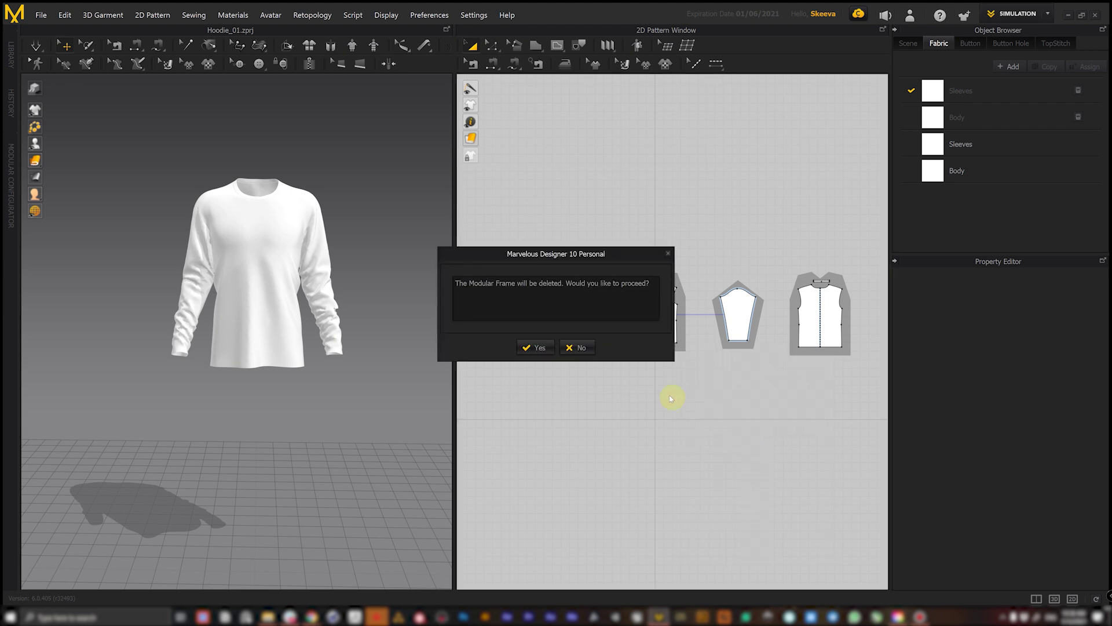
pyautogui.click(541, 348)
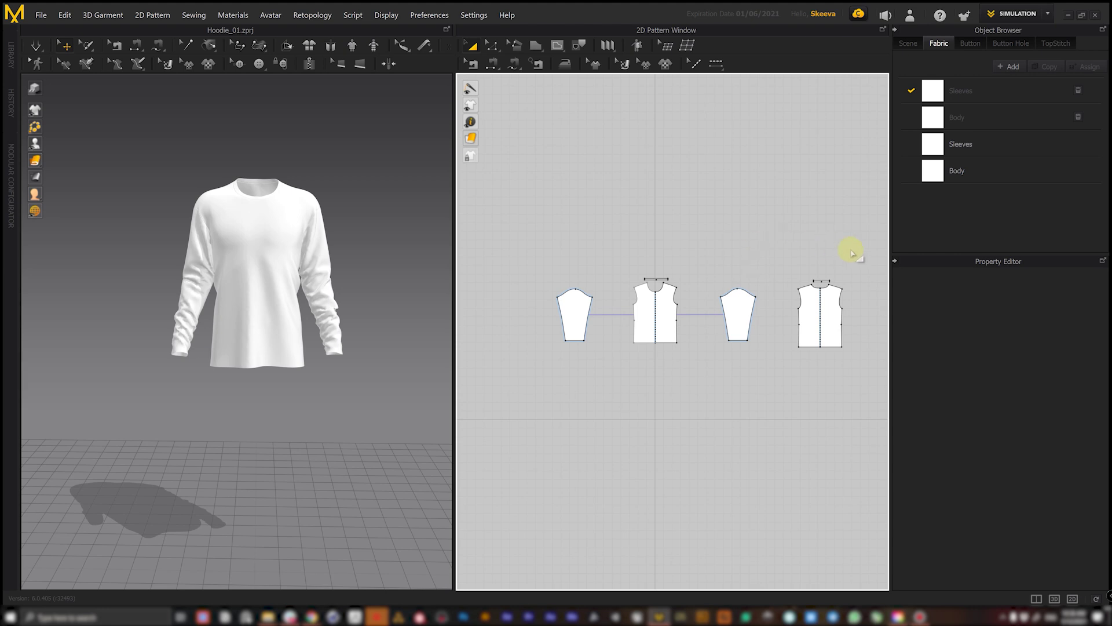
# Rearrange the 2D patterns, placing the back piece with its ribbing above the front and one sleeve above the other
pyautogui.moveTo(820, 316); pyautogui.dragTo(666, 227)
pyautogui.moveTo(774, 273); pyautogui.dragTo(710, 360)
pyautogui.moveTo(739, 315); pyautogui.dragTo(584, 243)
pyautogui.moveTo(703, 176); pyautogui.dragTo(502, 363)
pyautogui.scroll(2, 671, 226)
pyautogui.click(661, 292)
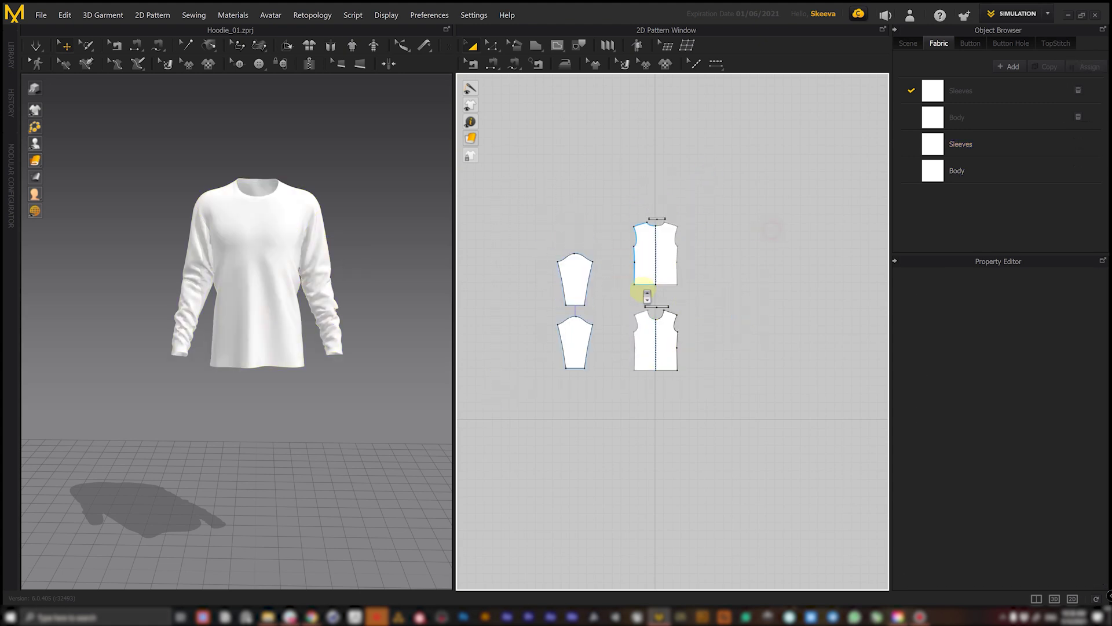
# Adjust the 2D spacing by repositioning the back pattern with its ribbing and moving the upper sleeve up
pyautogui.moveTo(669, 290); pyautogui.dragTo(684, 291, button='right')
pyautogui.moveTo(750, 164); pyautogui.dragTo(642, 292)
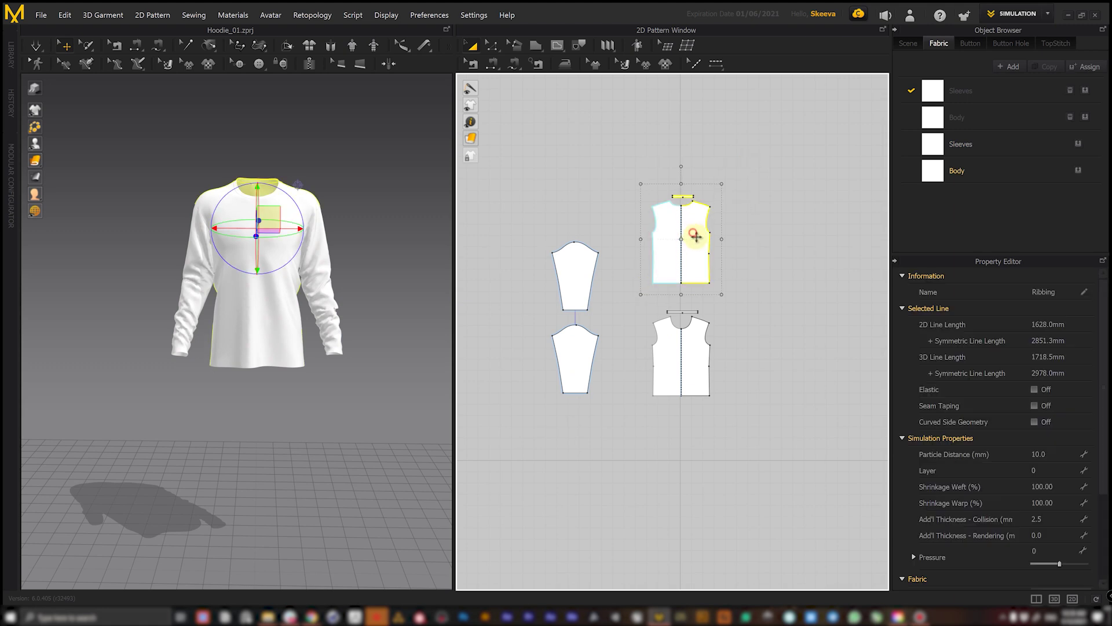
pyautogui.click(752, 235)
pyautogui.moveTo(581, 252); pyautogui.dragTo(581, 226)
pyautogui.click(788, 183)
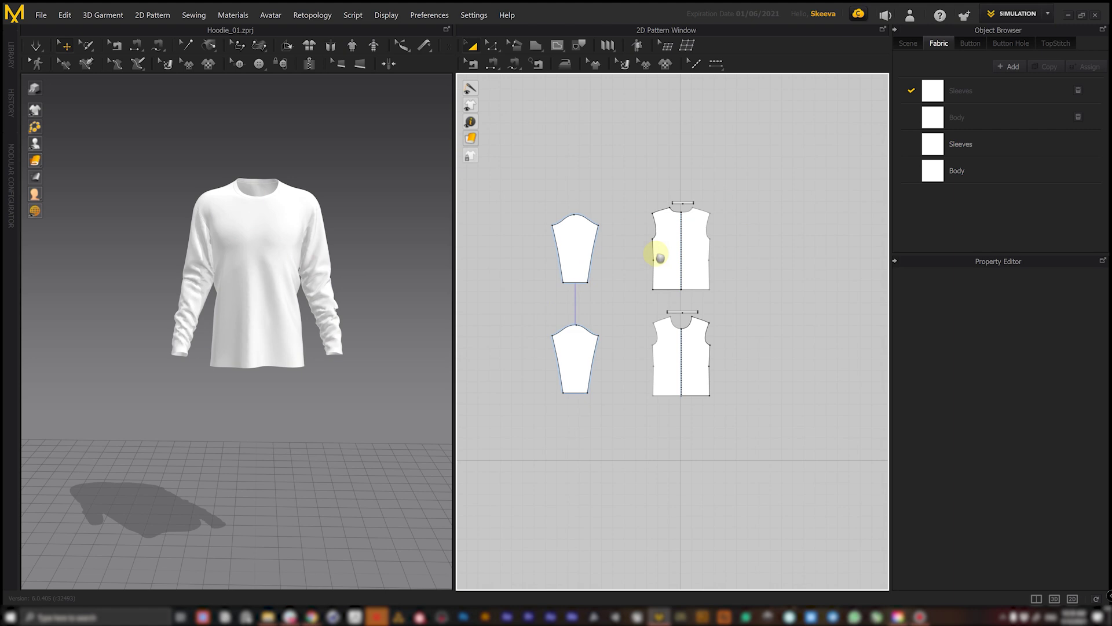
pyautogui.moveTo(660, 257); pyautogui.dragTo(703, 275, button='right')
pyautogui.scroll(2, 708, 286)
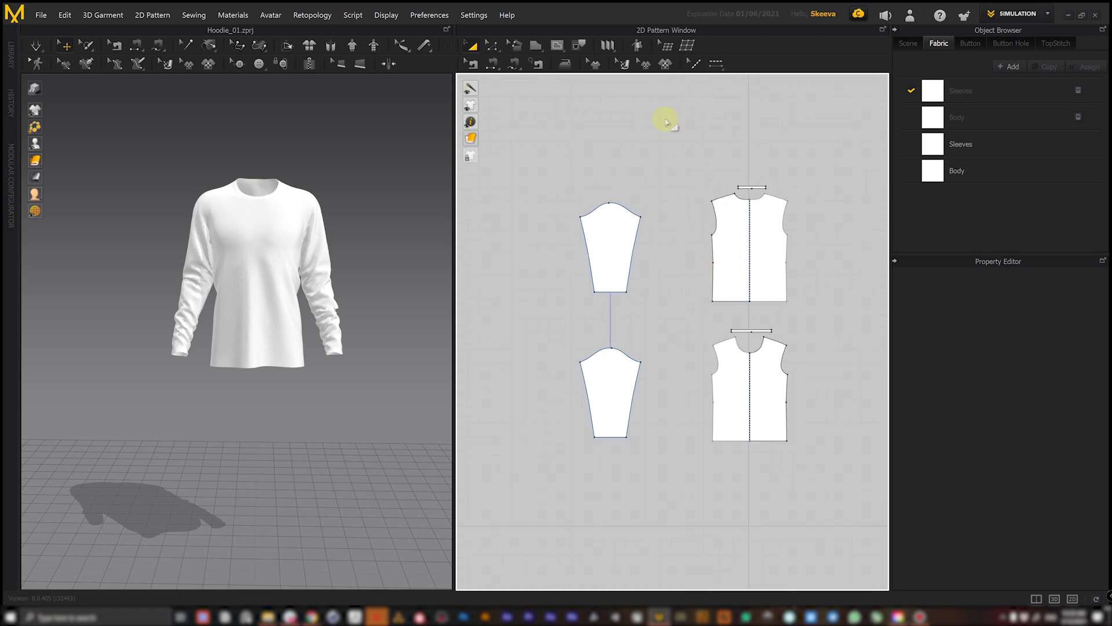
pyautogui.moveTo(677, 259); pyautogui.dragTo(653, 266, button='right')
# Offset the linked sleeves' bottom edges as one internal line at a distance of 25 mm
pyautogui.moveTo(224, 268); pyautogui.dragTo(261, 256, button='right')
pyautogui.scroll(2, 504, 302)
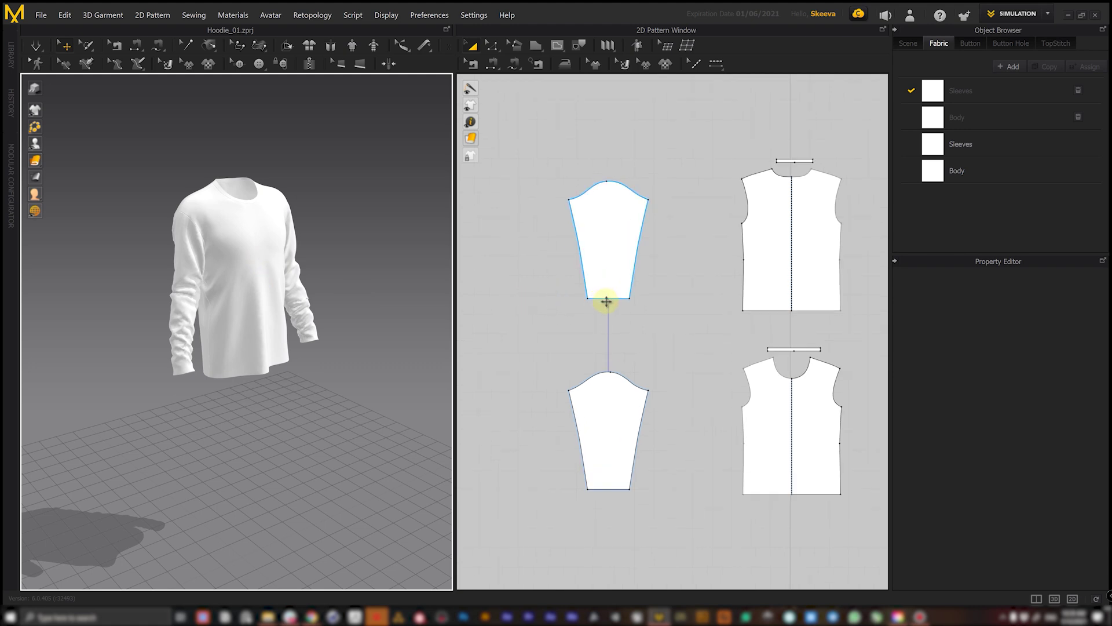
pyautogui.click(616, 389)
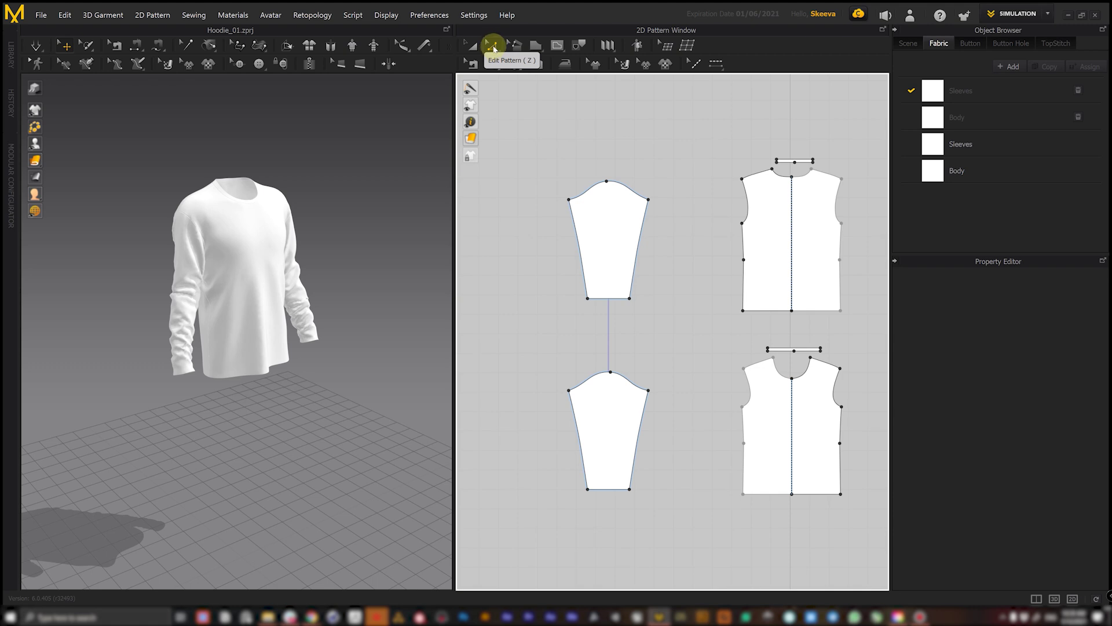
pyautogui.click(612, 299)
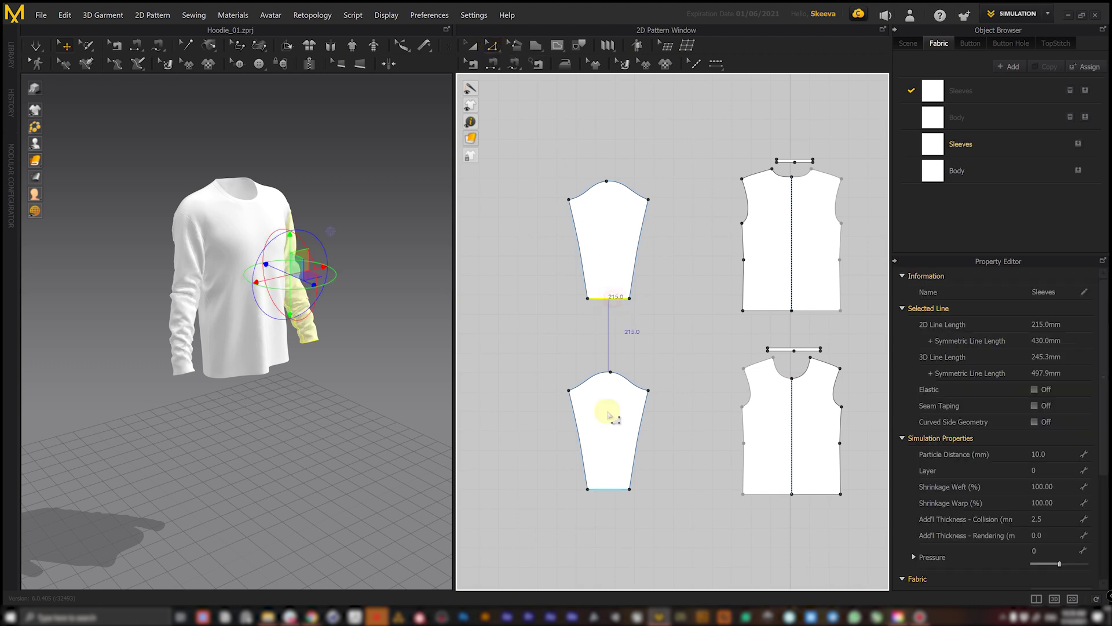
pyautogui.moveTo(609, 496); pyautogui.dragTo(573, 405, button='middle')
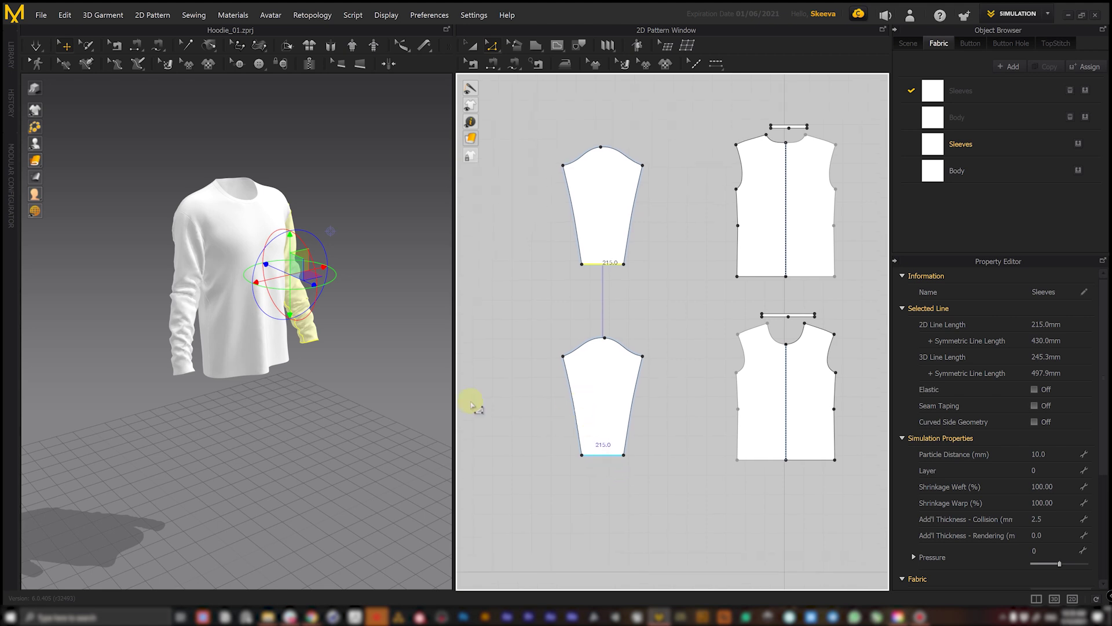
pyautogui.rightClick(614, 265)
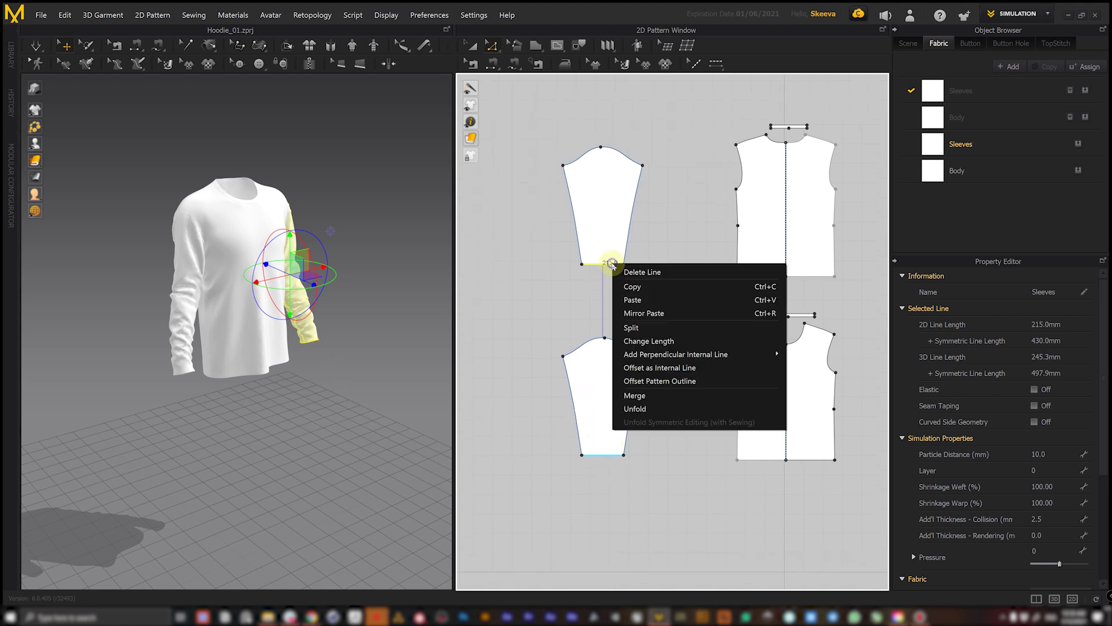
pyautogui.click(655, 368)
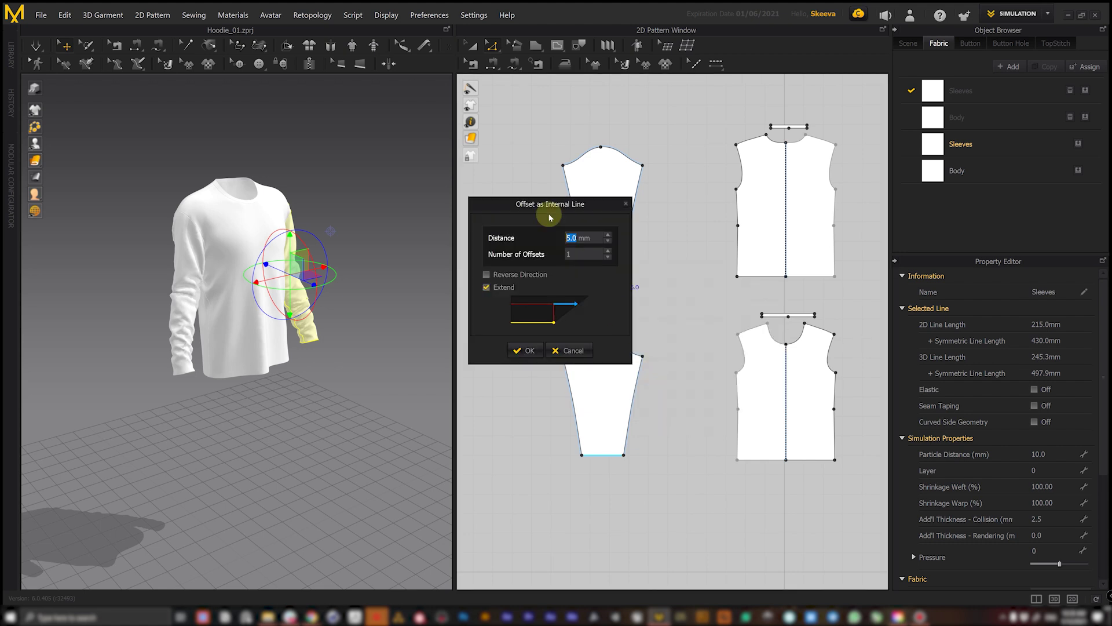
pyautogui.moveTo(559, 213); pyautogui.dragTo(758, 215)
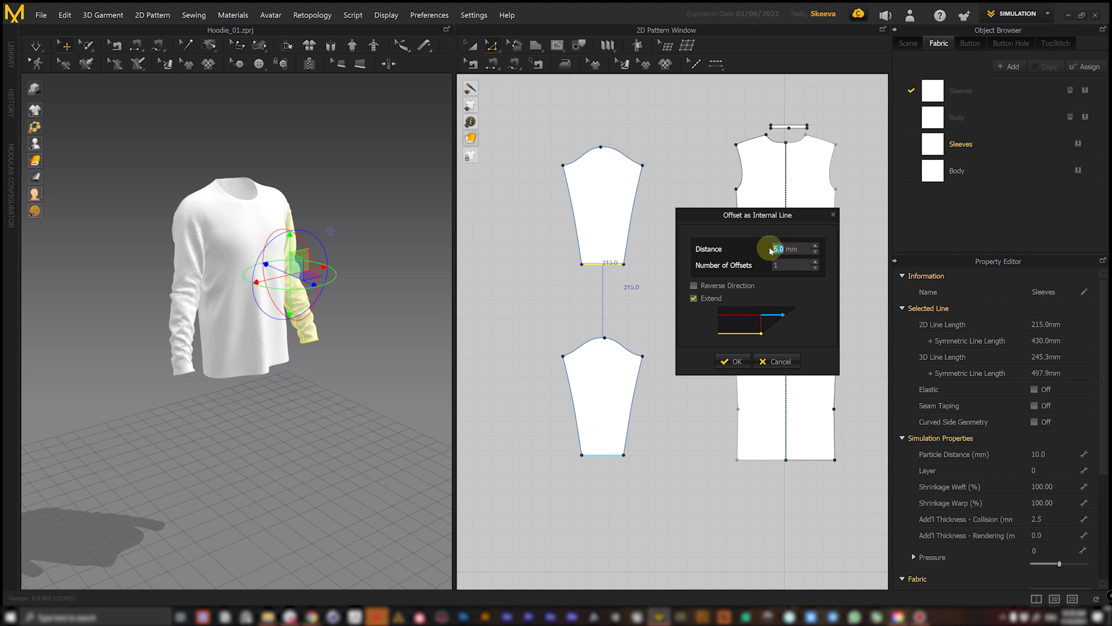
pyautogui.write('25')
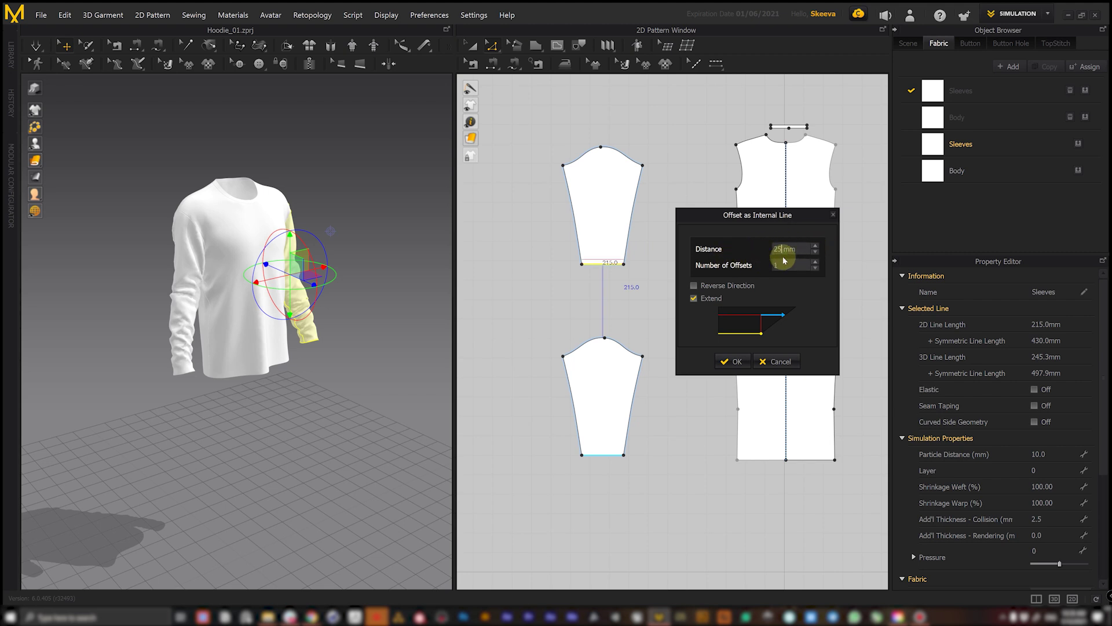
pyautogui.click(738, 361)
# Cut and sew both sleeves along the internal cuff line to make separate cuff pieces
pyautogui.scroll(10, 173, 377)
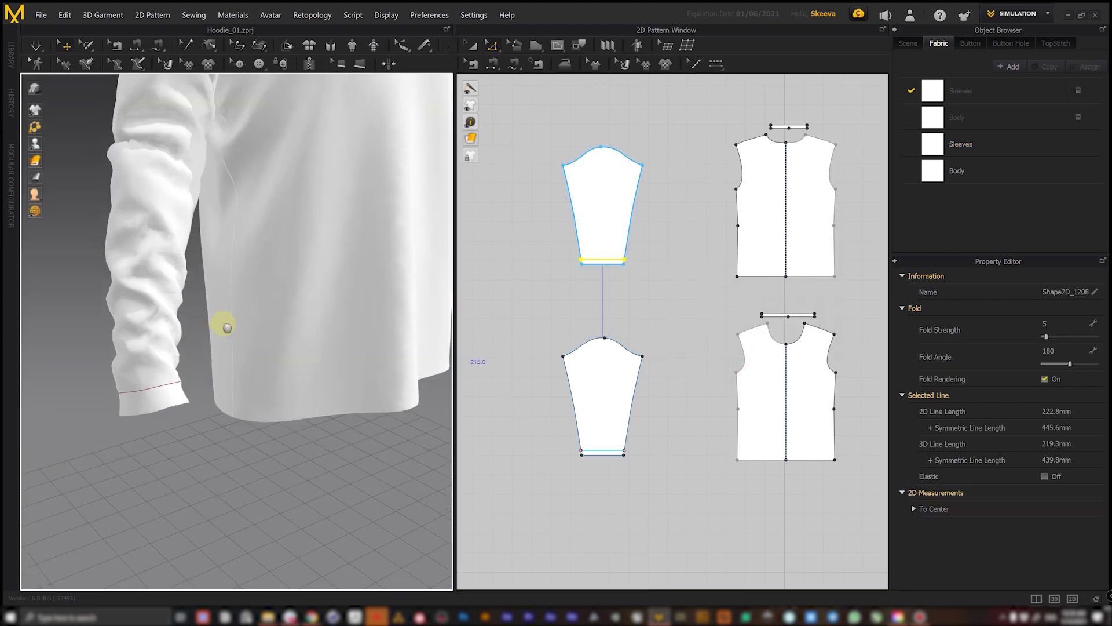
pyautogui.moveTo(224, 324); pyautogui.dragTo(260, 315, button='middle')
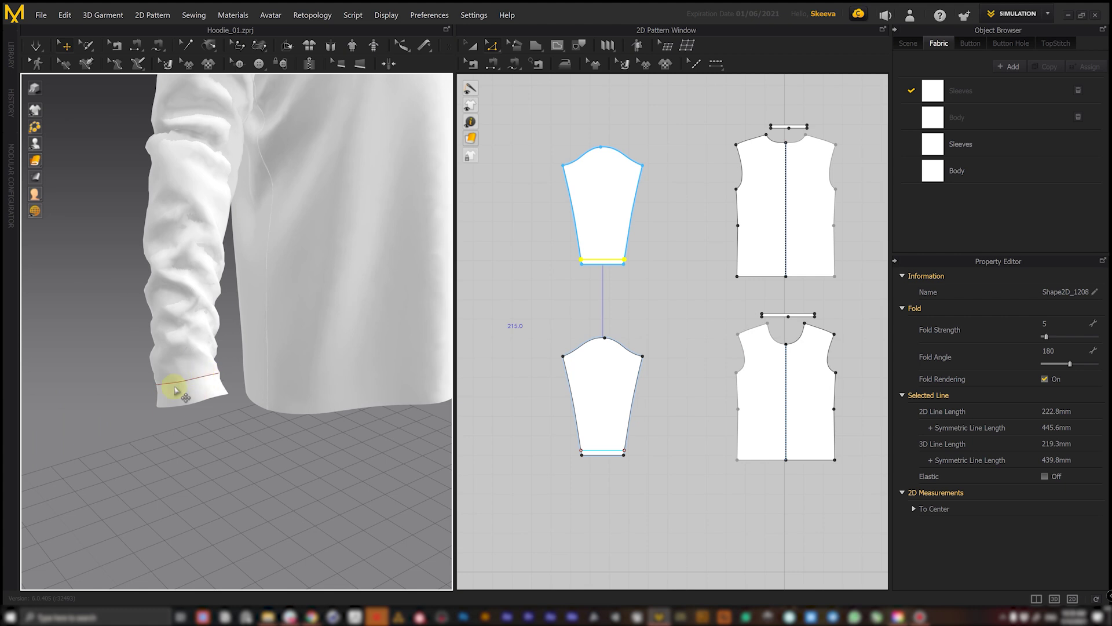
pyautogui.moveTo(217, 390)
pyautogui.mouseDown(button='right')
pyautogui.moveTo(198, 385)
pyautogui.moveTo(208, 384)
pyautogui.mouseUp(button='right')
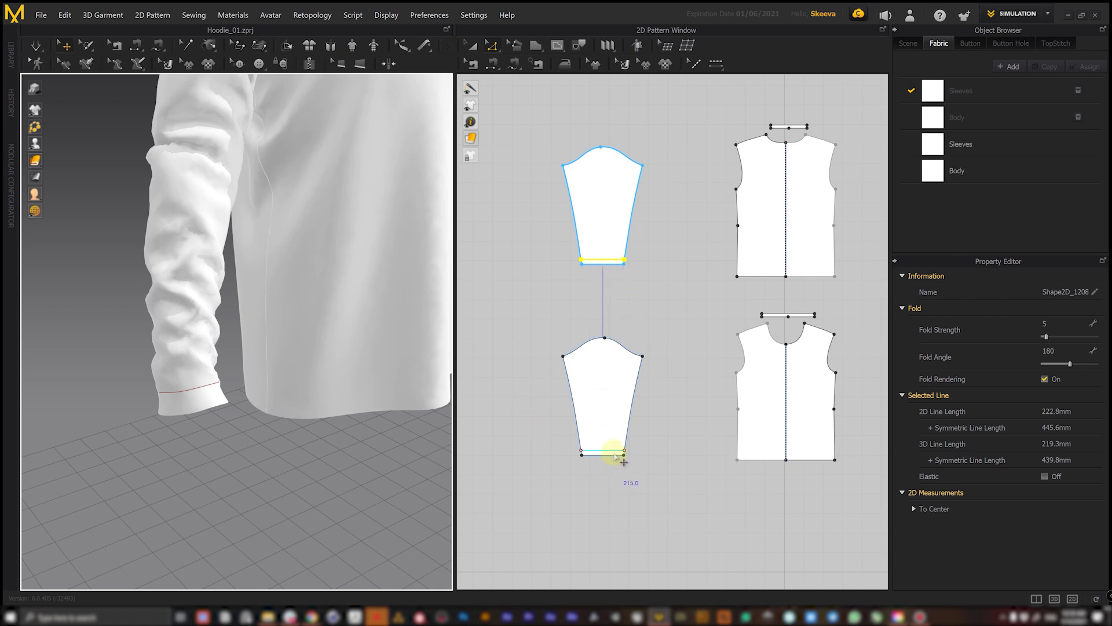
pyautogui.scroll(-4, 623, 267)
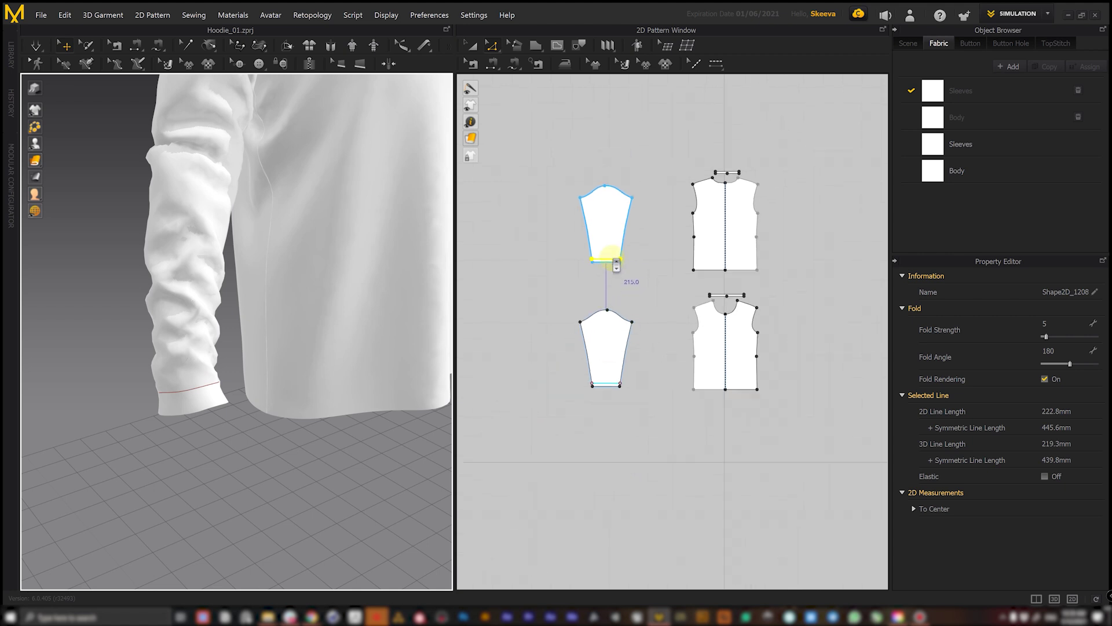
pyautogui.scroll(5, 618, 275)
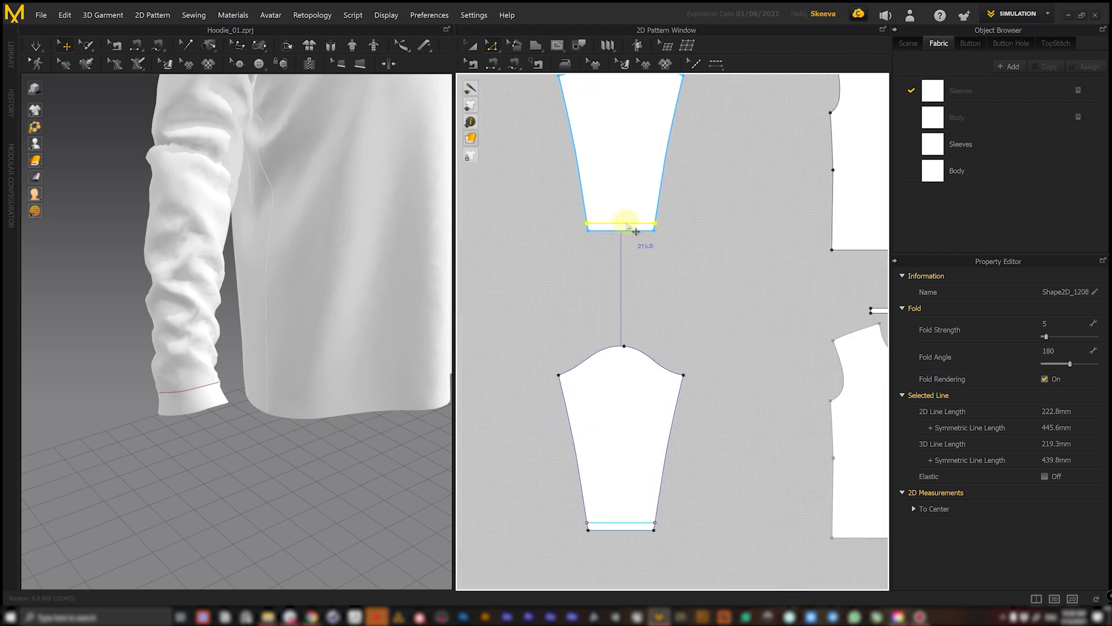
pyautogui.rightClick(625, 223)
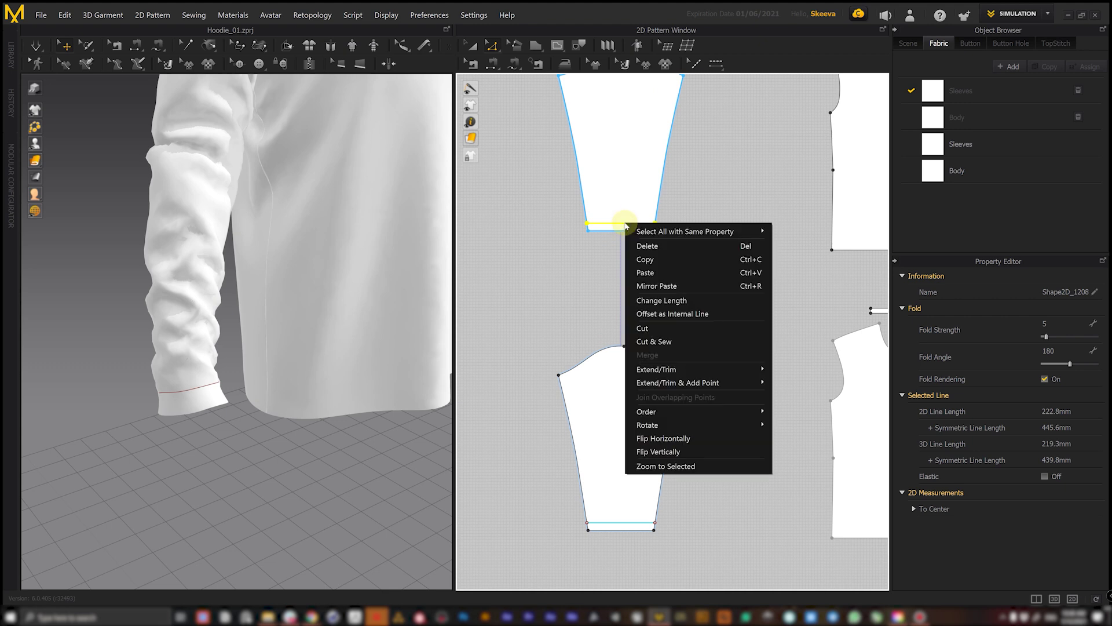
pyautogui.click(672, 343)
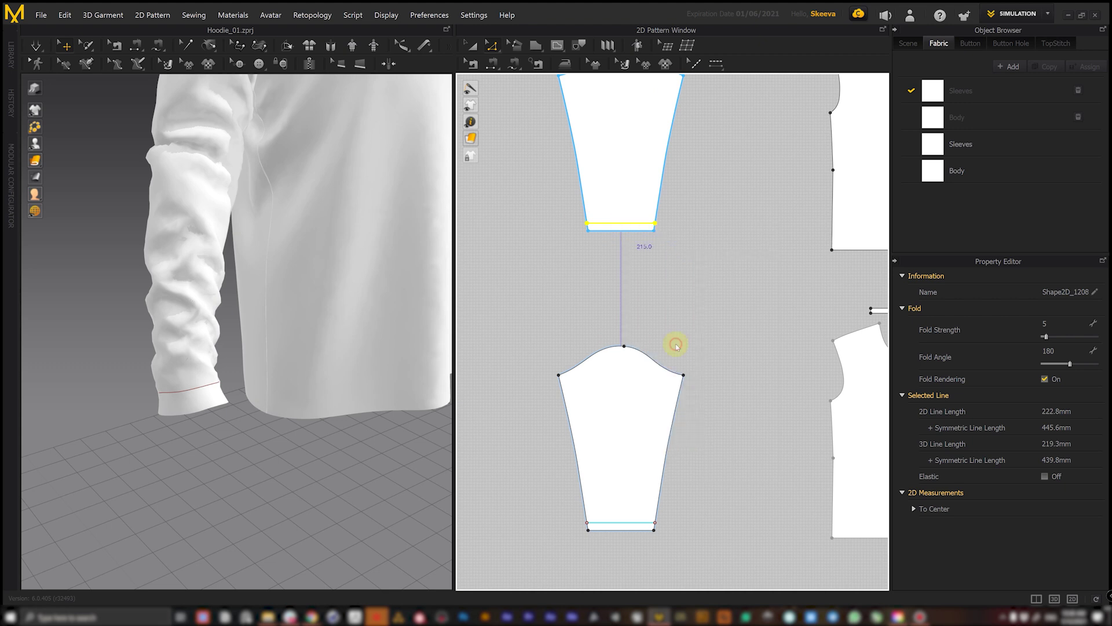
pyautogui.click(471, 45)
pyautogui.scroll(-4, 651, 255)
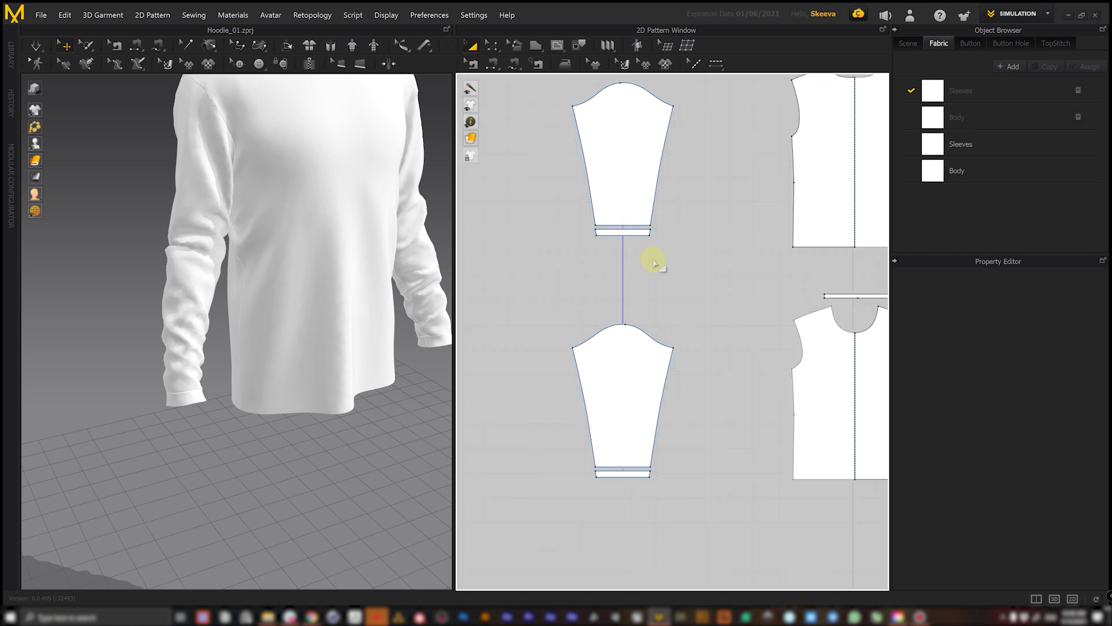
pyautogui.scroll(3, 639, 293)
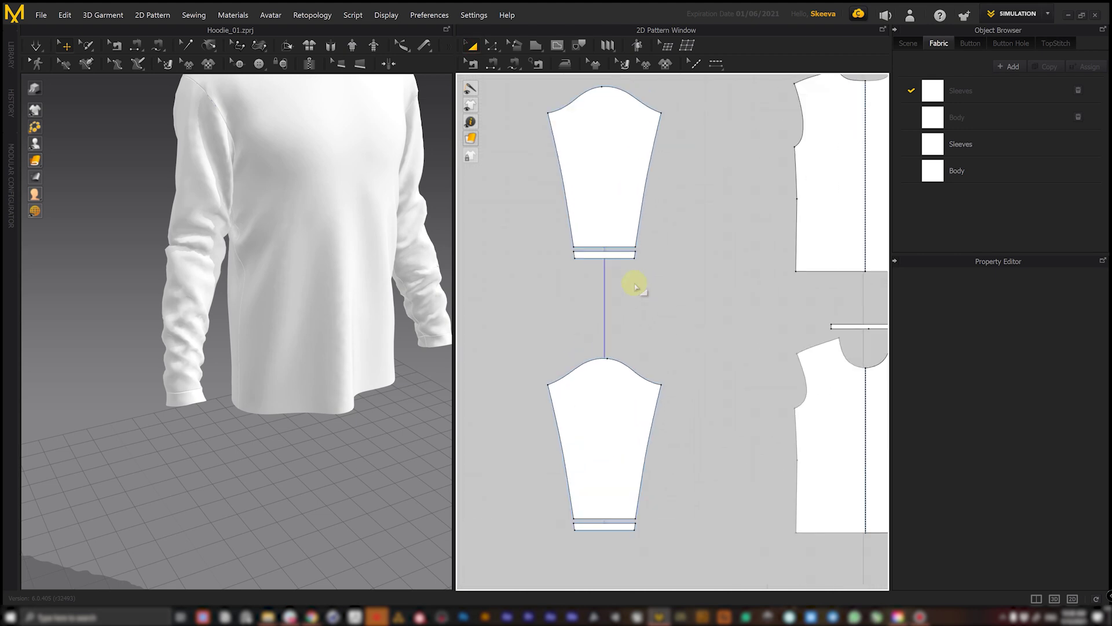
pyautogui.scroll(-2, 635, 285)
# Offset the bottom hem edges of the front and back body patterns as an internal line at a distance of 25 mm
pyautogui.click(352, 318)
pyautogui.press('0')
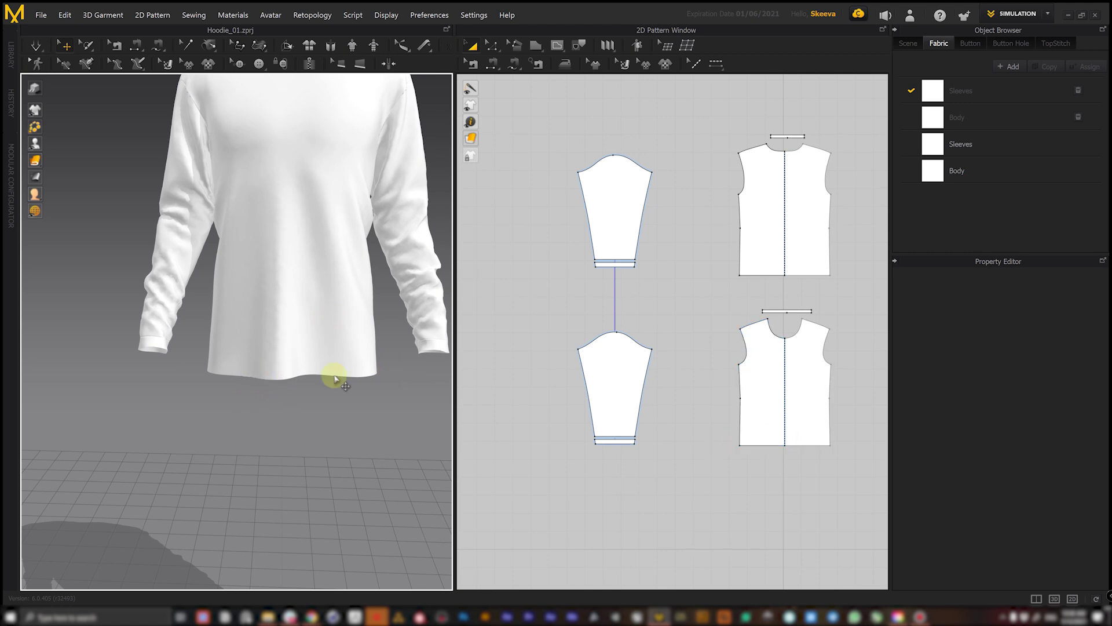
pyautogui.moveTo(316, 381); pyautogui.dragTo(250, 392, button='right')
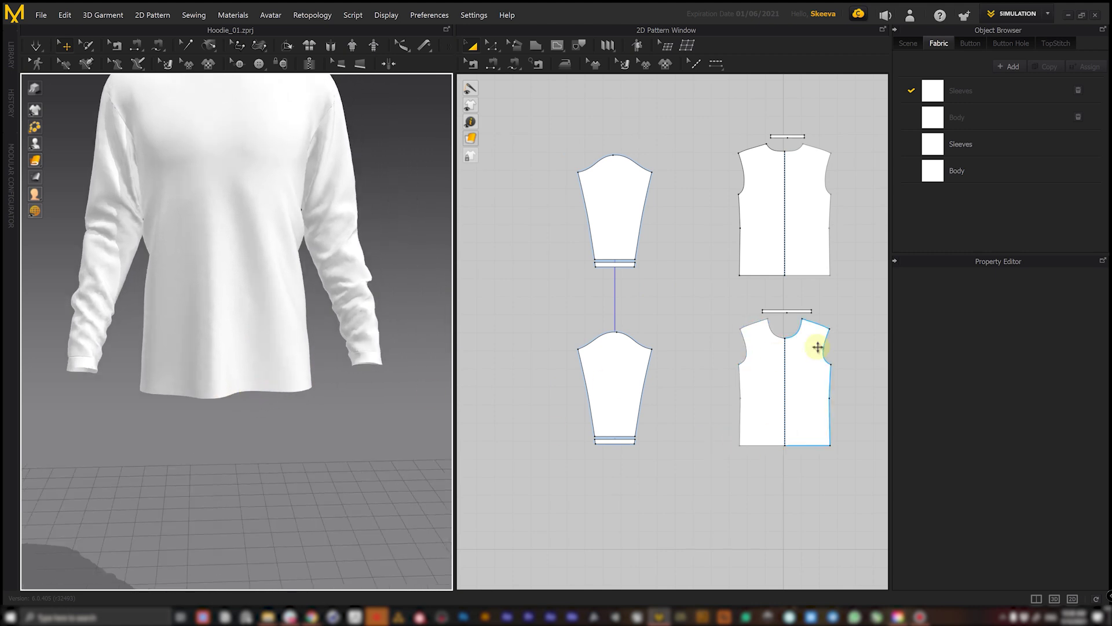
pyautogui.click(772, 445)
pyautogui.click(772, 454)
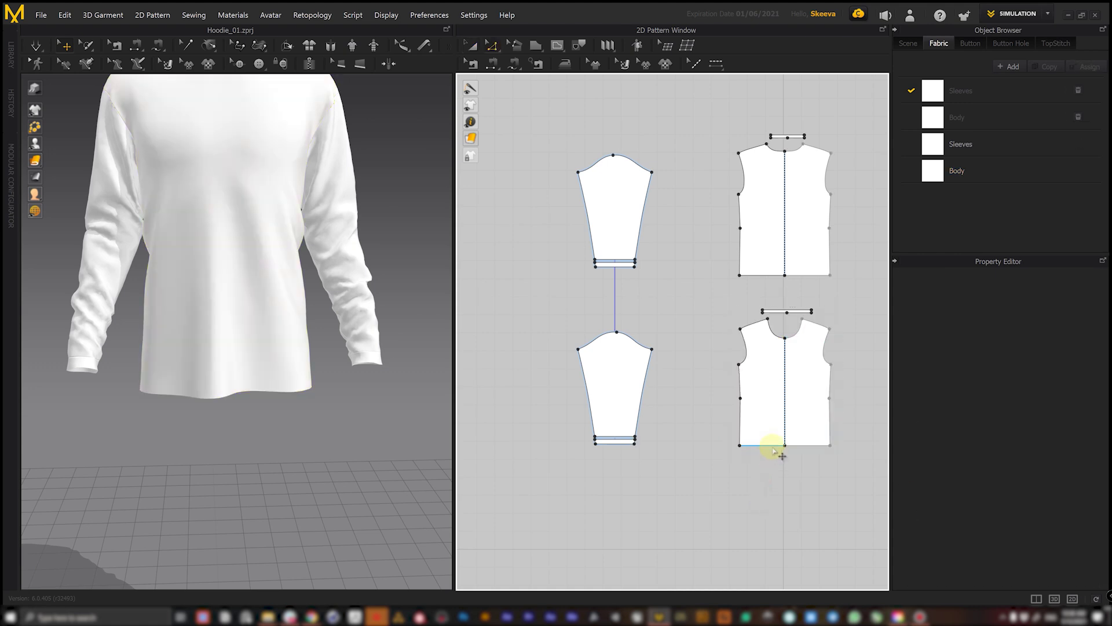
pyautogui.click(764, 446)
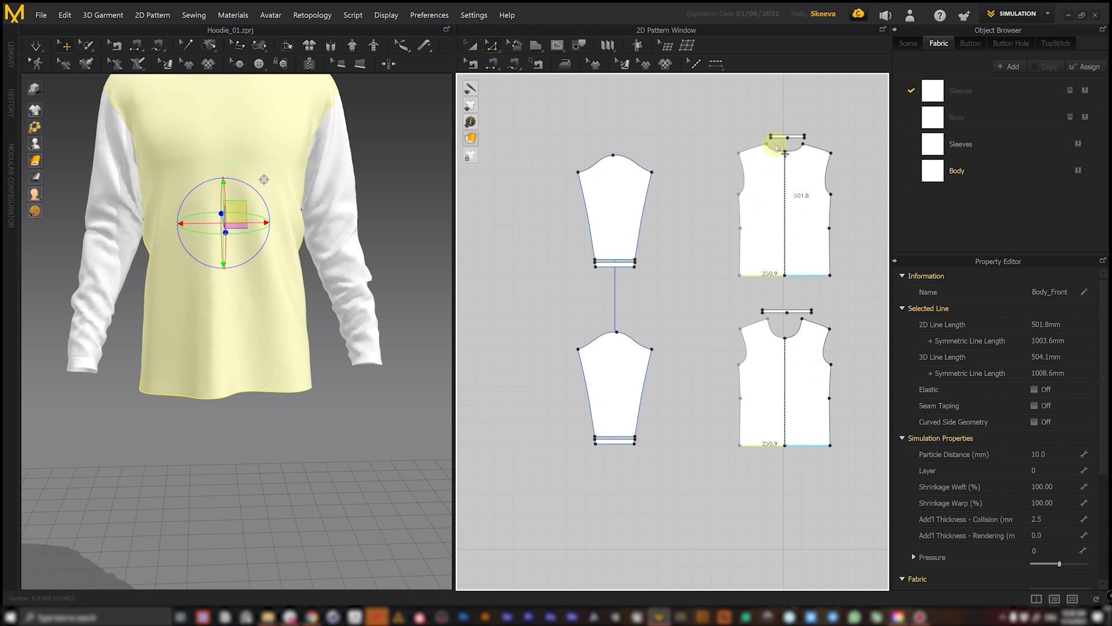
pyautogui.moveTo(279, 331)
pyautogui.mouseDown(button='right')
pyautogui.moveTo(340, 330)
pyautogui.moveTo(273, 333)
pyautogui.mouseUp(button='right')
pyautogui.scroll(4, 805, 451)
pyautogui.rightClick(733, 446)
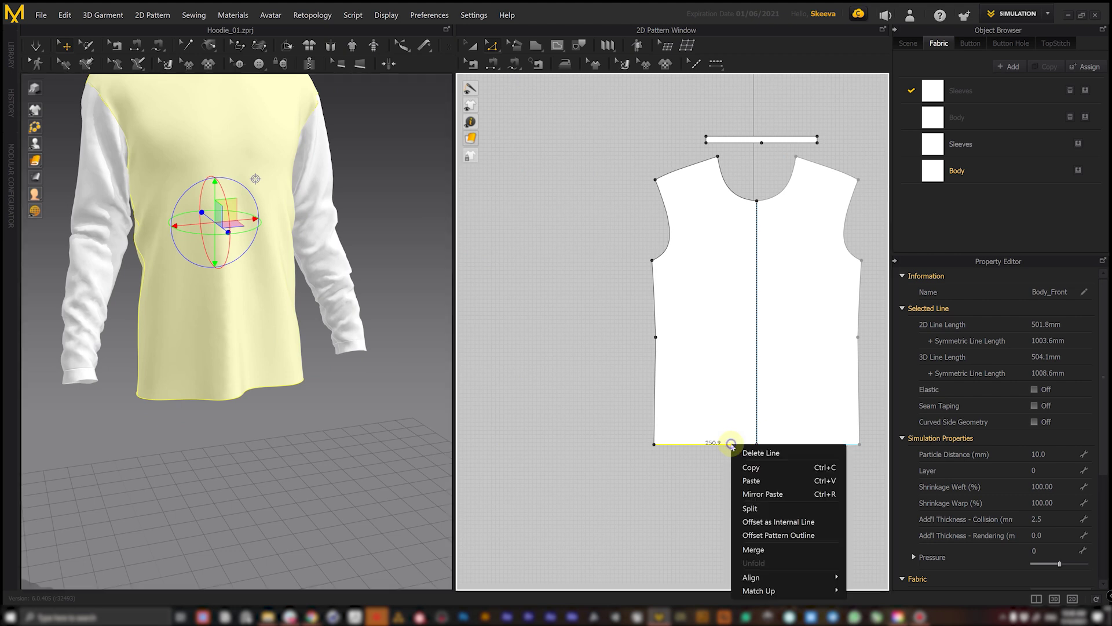
pyautogui.click(786, 524)
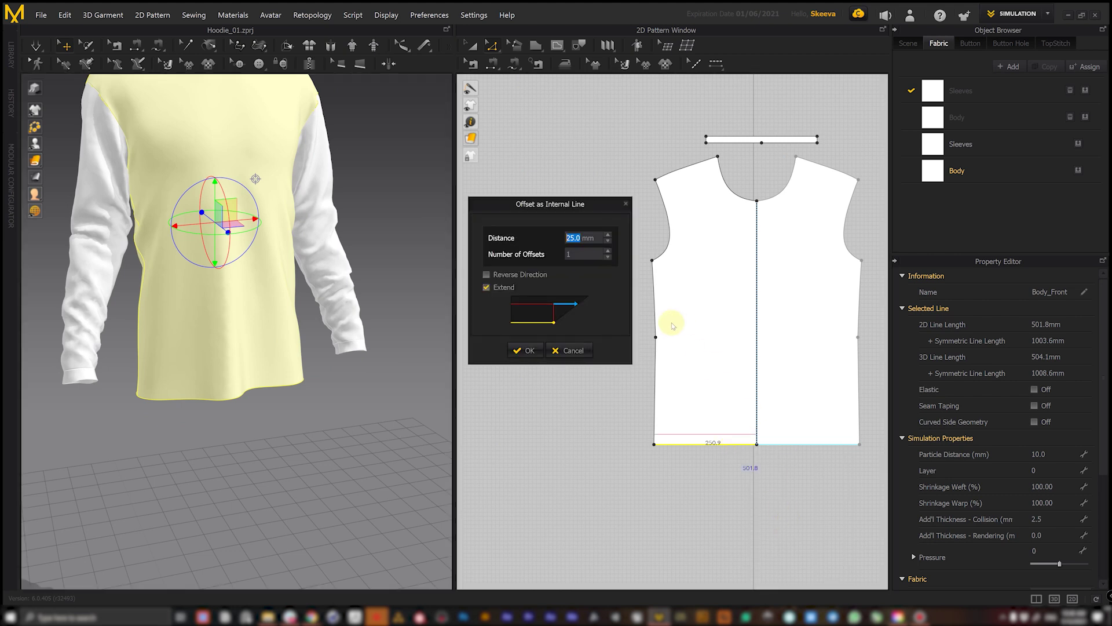
pyautogui.click(529, 351)
# Cut and sew the body patterns along the internal hem line to make separate hem pieces
pyautogui.moveTo(199, 410)
pyautogui.mouseDown(button='right')
pyautogui.moveTo(174, 405)
pyautogui.moveTo(203, 401)
pyautogui.mouseUp(button='right')
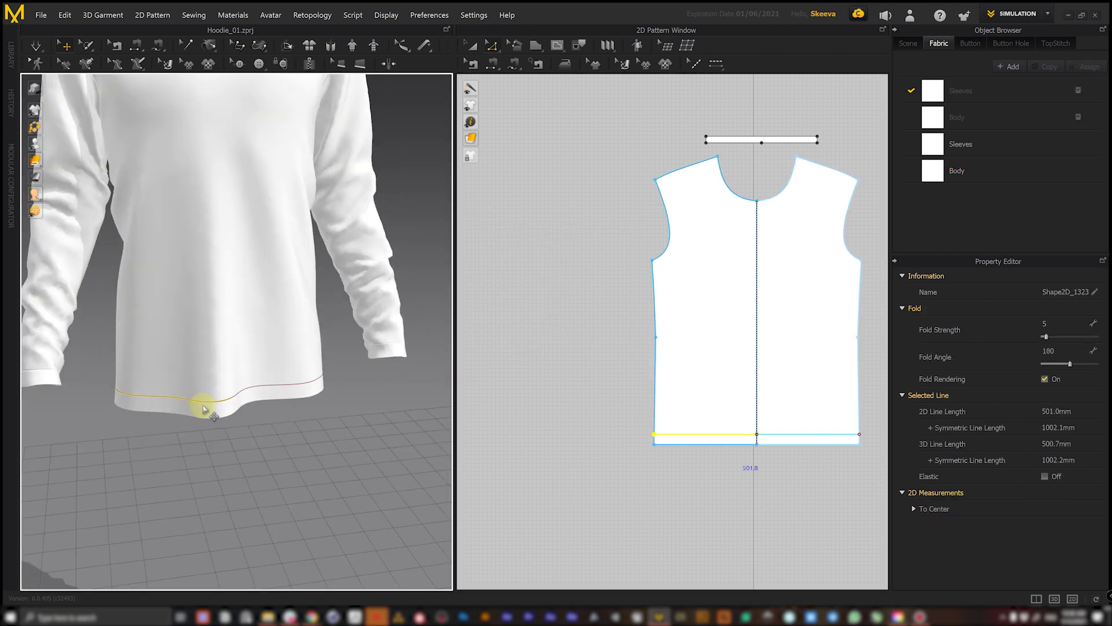
pyautogui.rightClick(738, 435)
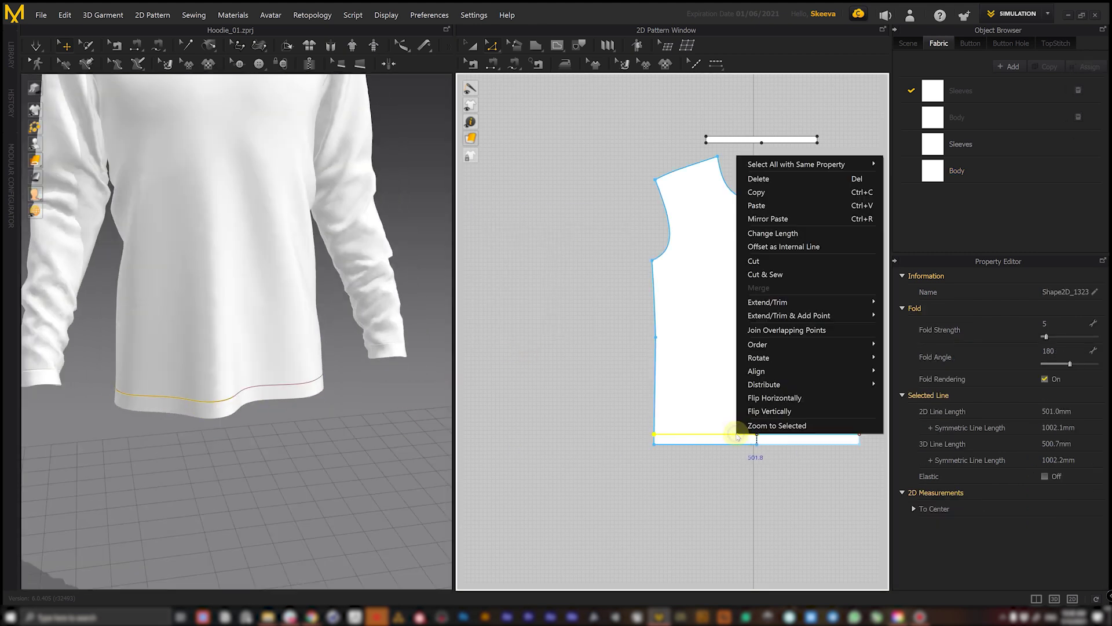
pyautogui.click(782, 279)
pyautogui.moveTo(353, 400); pyautogui.dragTo(233, 440, button='right')
pyautogui.moveTo(298, 382); pyautogui.dragTo(286, 410, button='right')
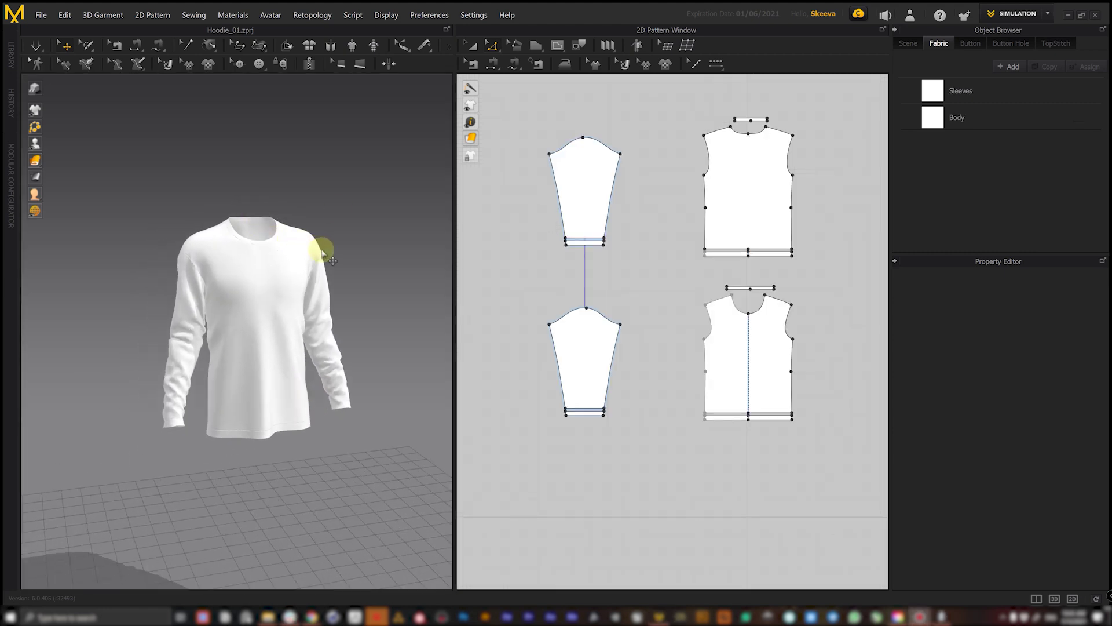
# Show the avatar and start the simulation with all the pattern pieces selected
pyautogui.click(724, 158)
pyautogui.click(471, 45)
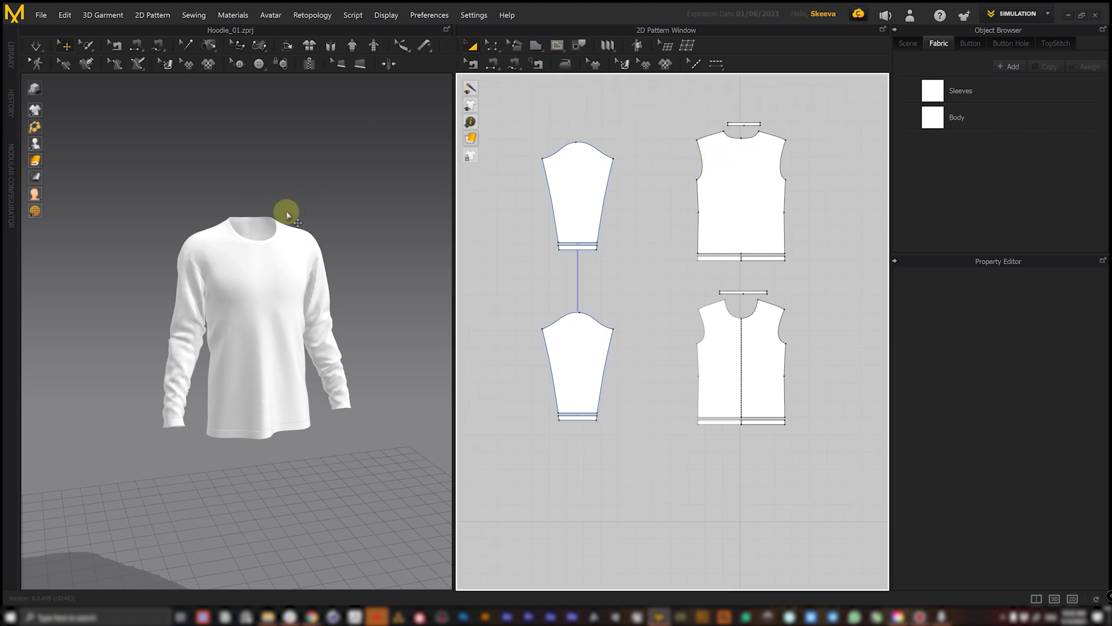
pyautogui.hotkey('shift', 'a')
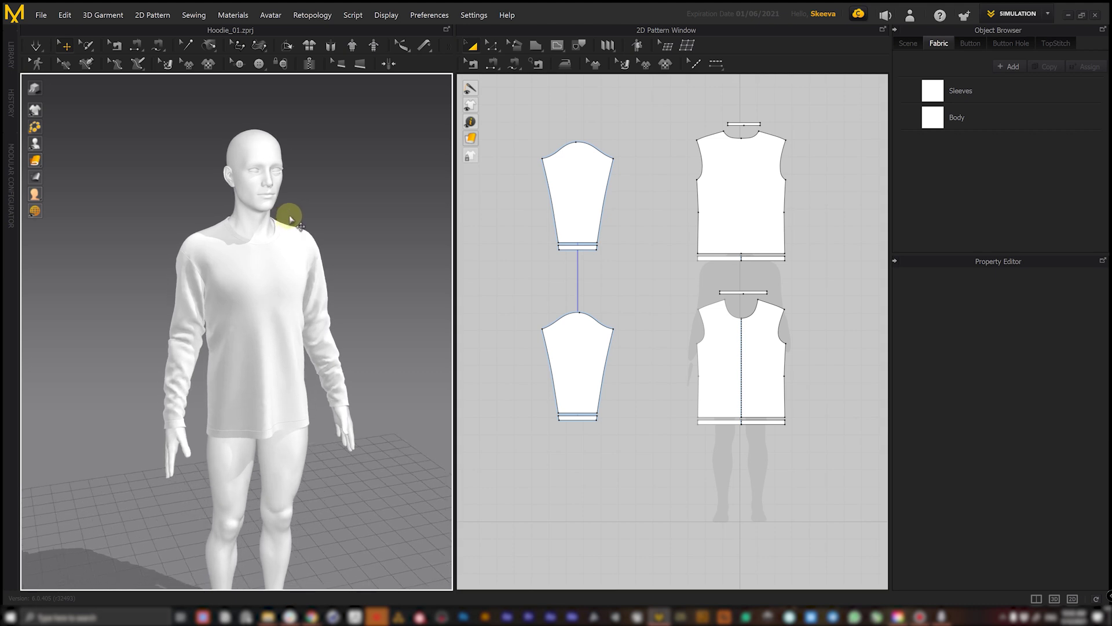
pyautogui.moveTo(817, 95); pyautogui.dragTo(521, 447)
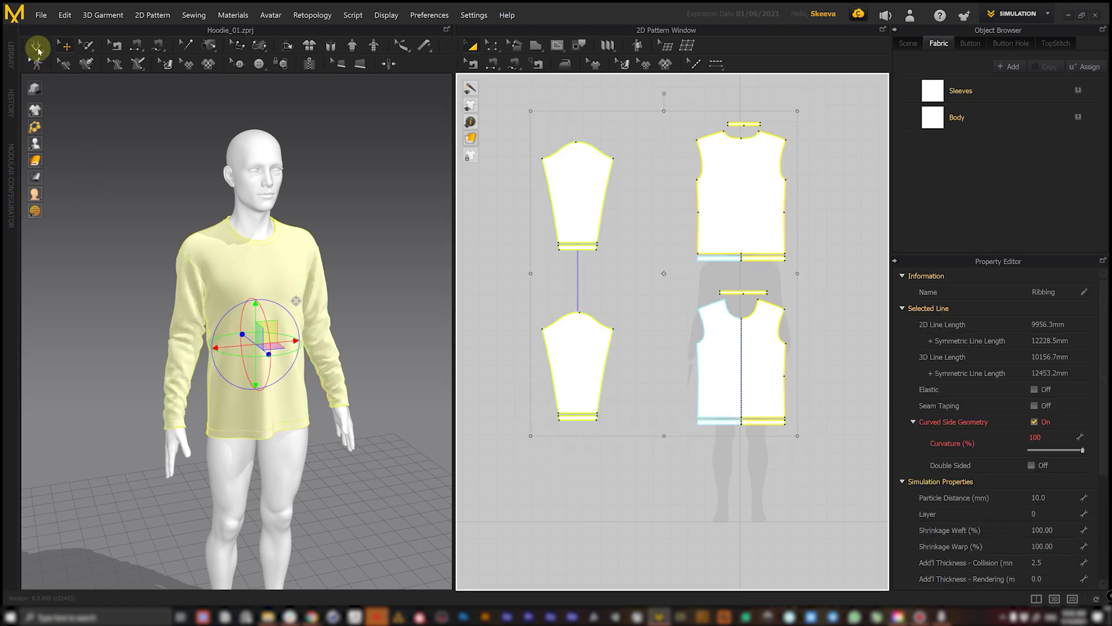
pyautogui.click(38, 47)
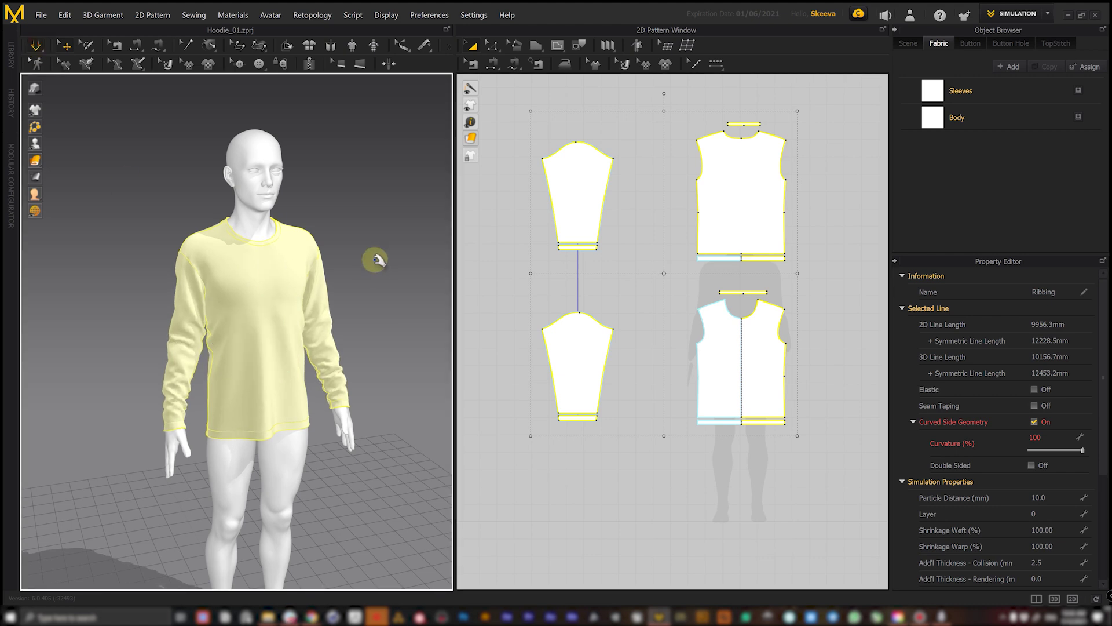
pyautogui.moveTo(374, 250); pyautogui.dragTo(350, 258, button='middle')
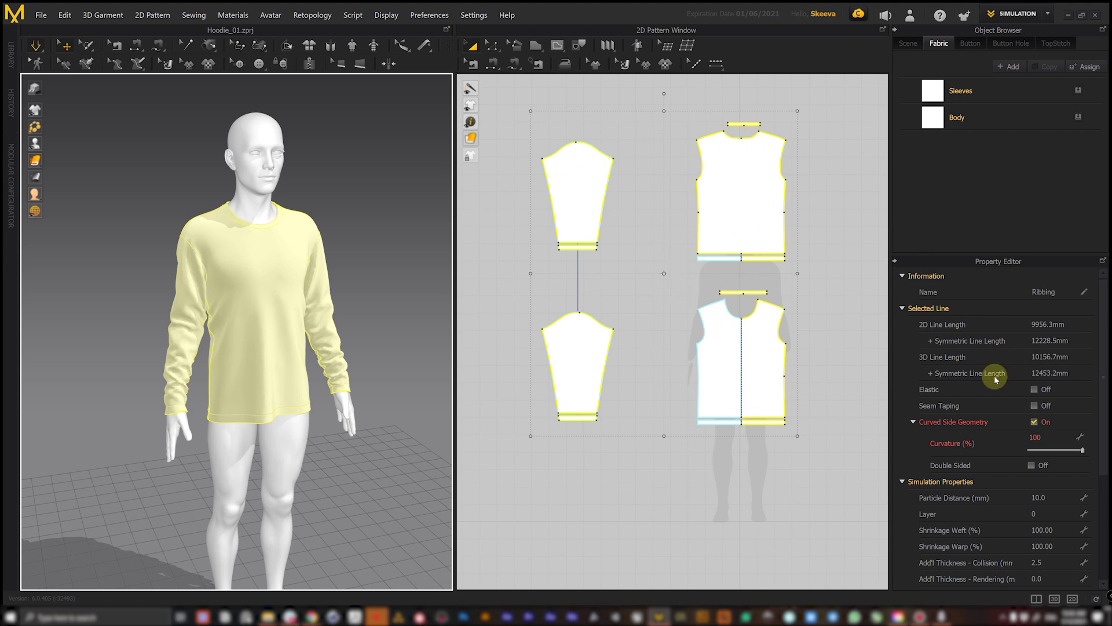
# Try a shrinkage weft of 80% on all the patterns while the simulation runs
pyautogui.scroll(-4, 1100, 447)
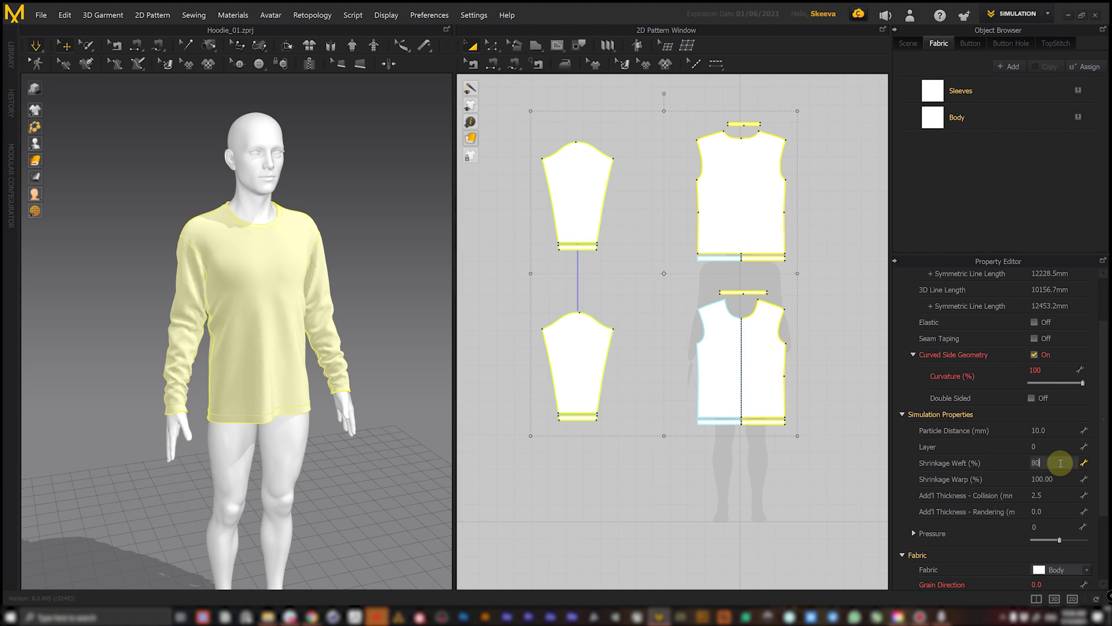
pyautogui.press('Return')
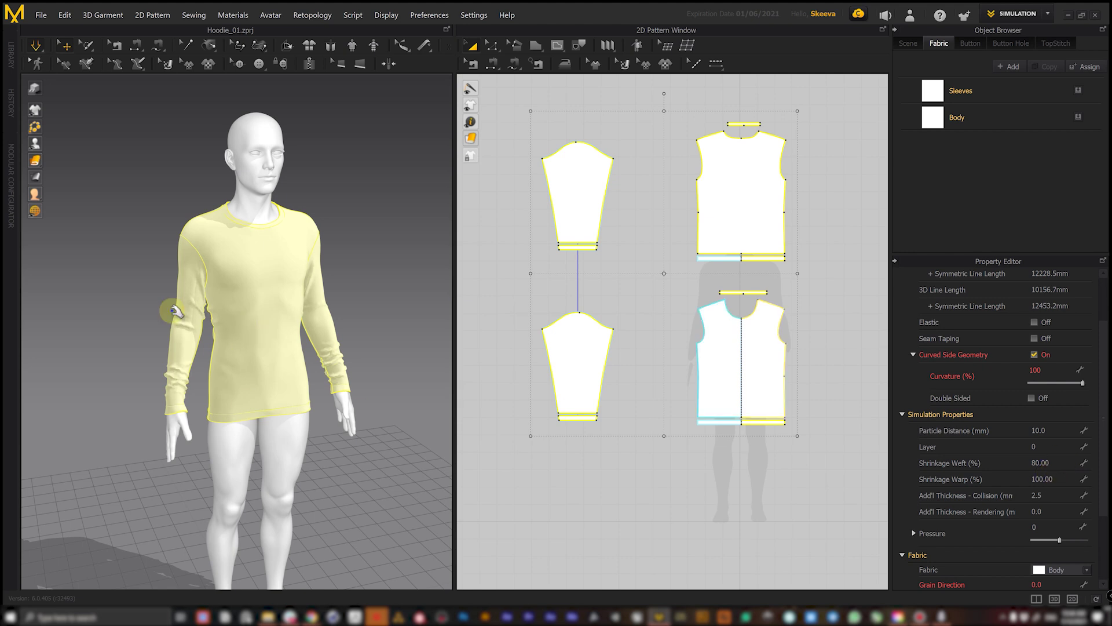
pyautogui.moveTo(264, 329); pyautogui.dragTo(240, 328)
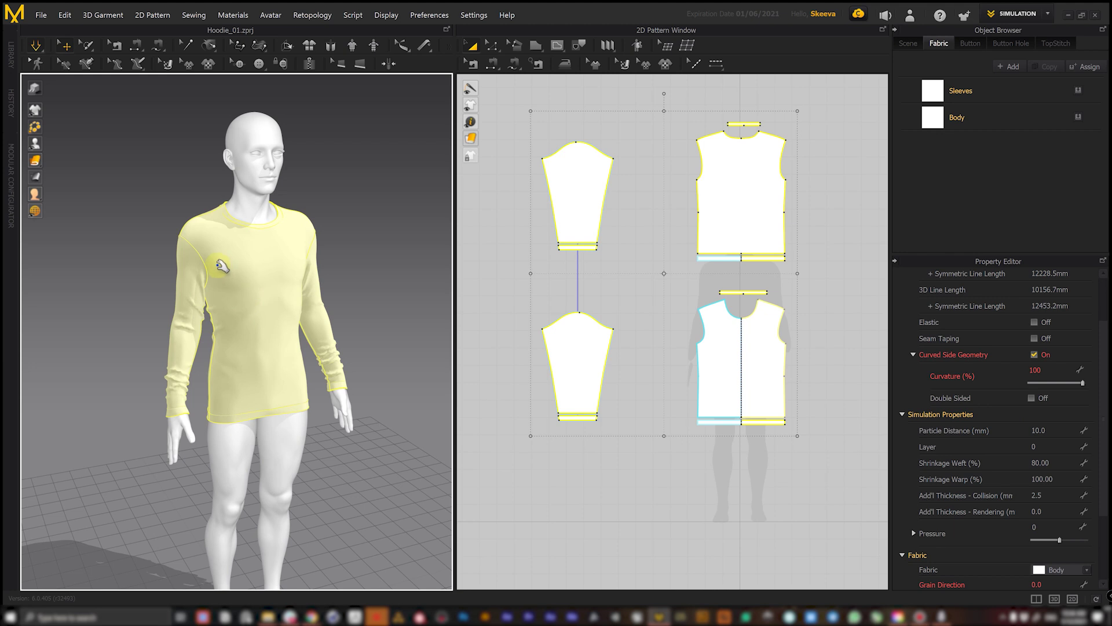
pyautogui.click(389, 261)
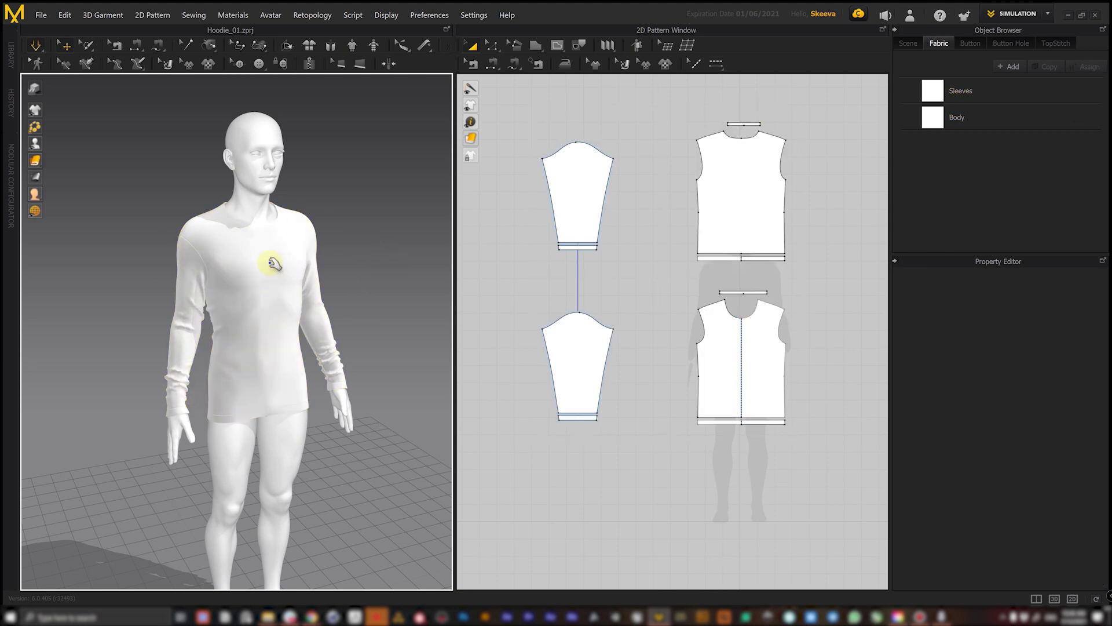
# Select all the patterns and set their shrinkage weft to 125%
pyautogui.hotkey('ctrl', 'a')
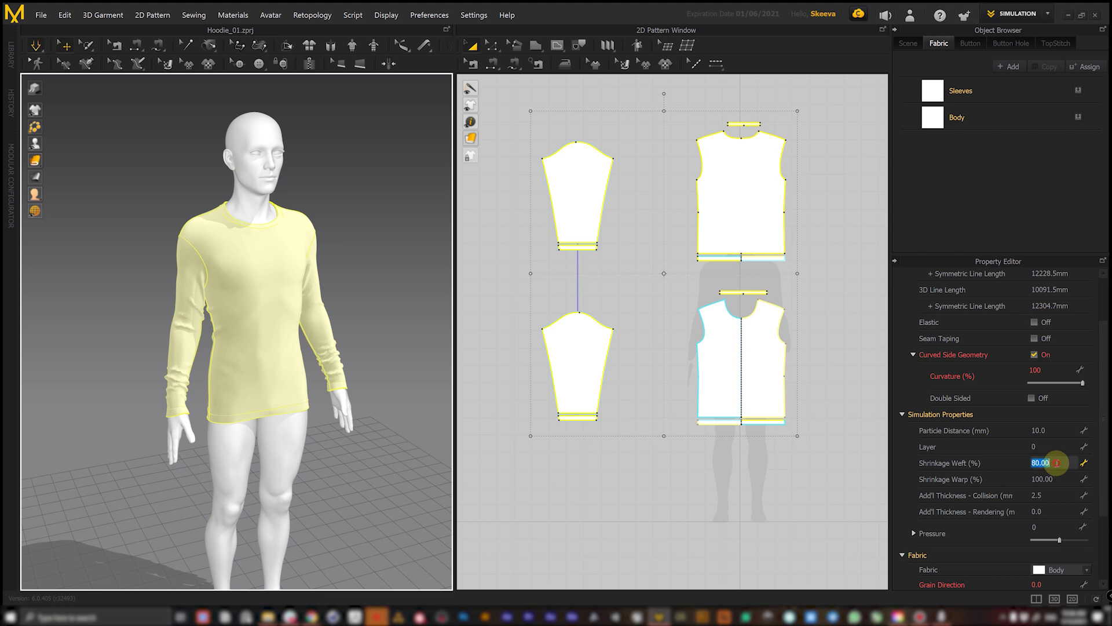
pyautogui.write('12')
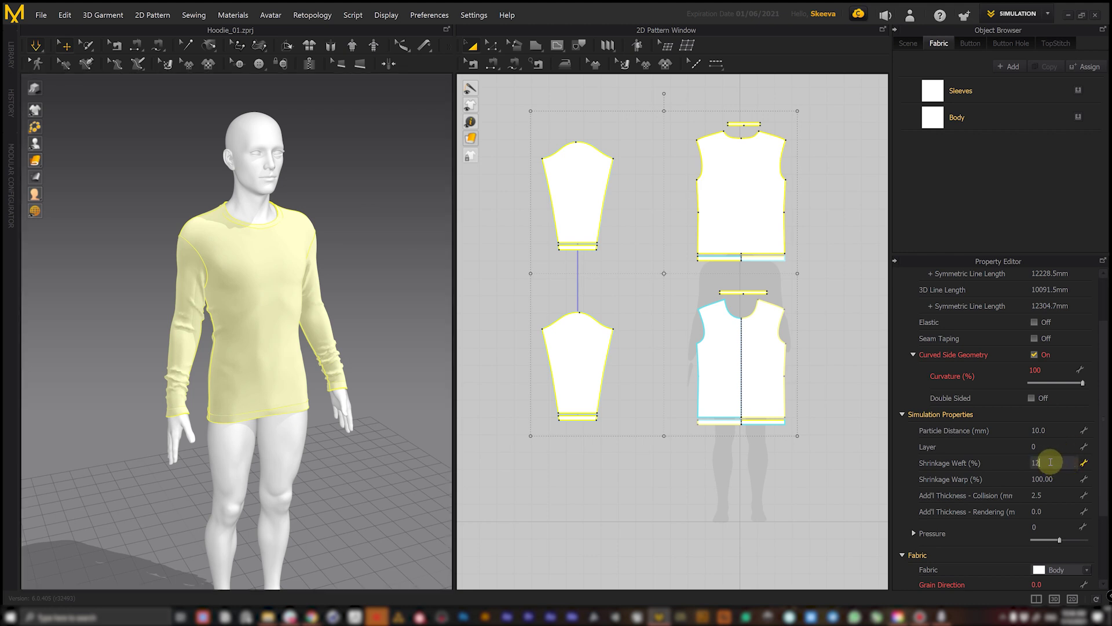
pyautogui.write('5')
pyautogui.press('Return')
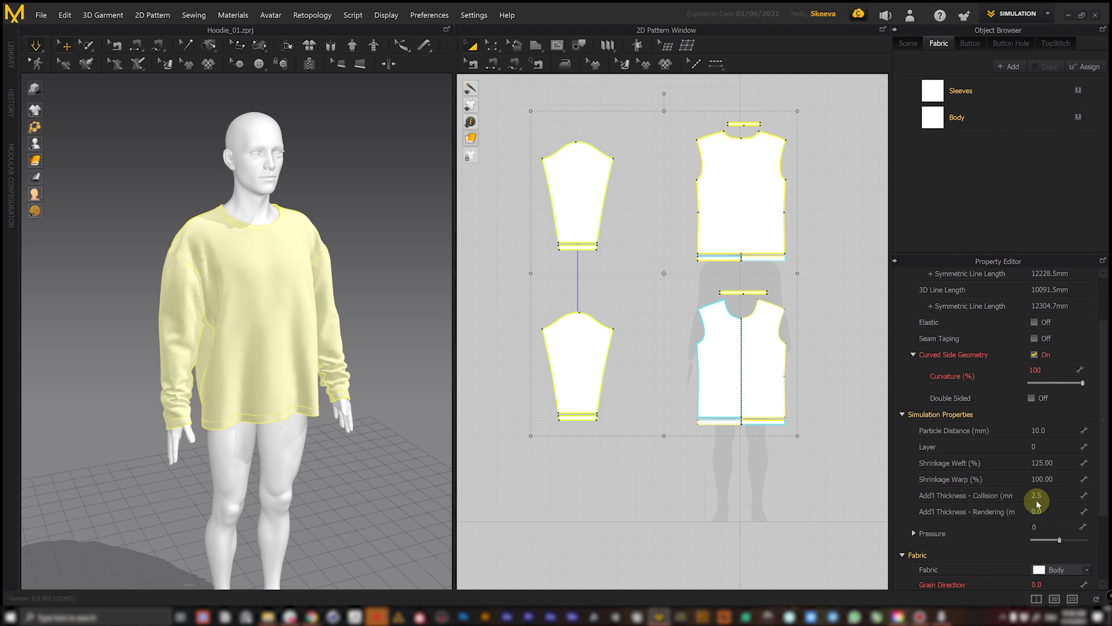
# Try a shrinkage warp of 125% on all the patterns and set it back to 100%
pyautogui.click(1059, 479)
pyautogui.write('125')
pyautogui.press('Return')
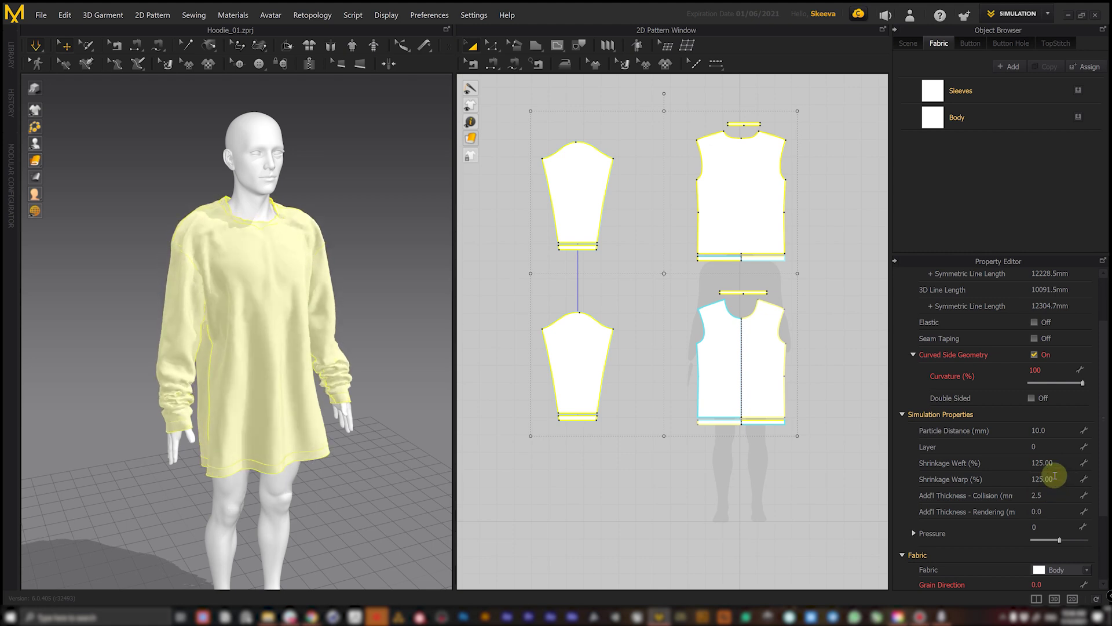
pyautogui.moveTo(298, 367)
pyautogui.mouseDown(button='right')
pyautogui.moveTo(248, 364)
pyautogui.moveTo(290, 367)
pyautogui.mouseUp(button='right')
pyautogui.click(1049, 479)
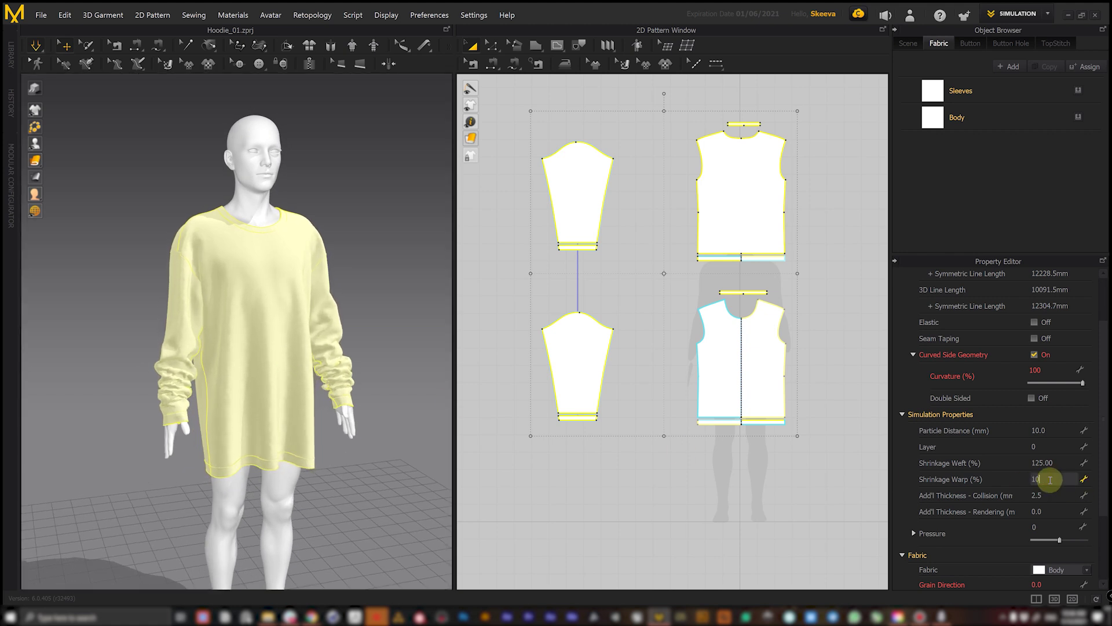
pyautogui.press('Return')
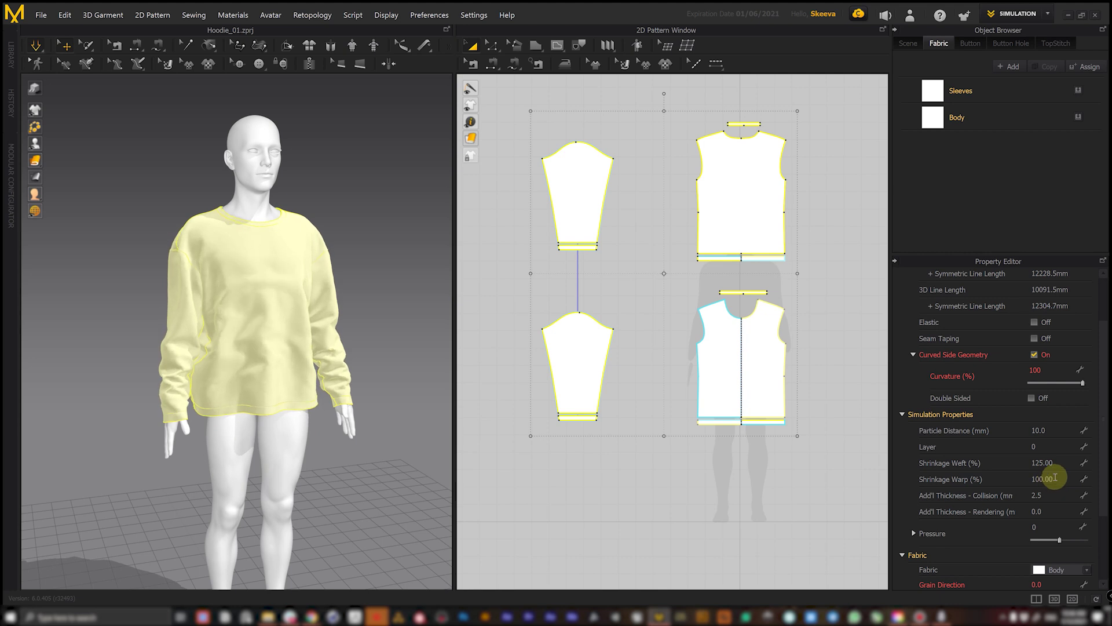
# Pull the avatar's left sleeve and both front shoulders of the simulated garment to settle them on the body
pyautogui.click(385, 328)
pyautogui.moveTo(380, 317); pyautogui.dragTo(346, 303, button='right')
pyautogui.click(345, 302)
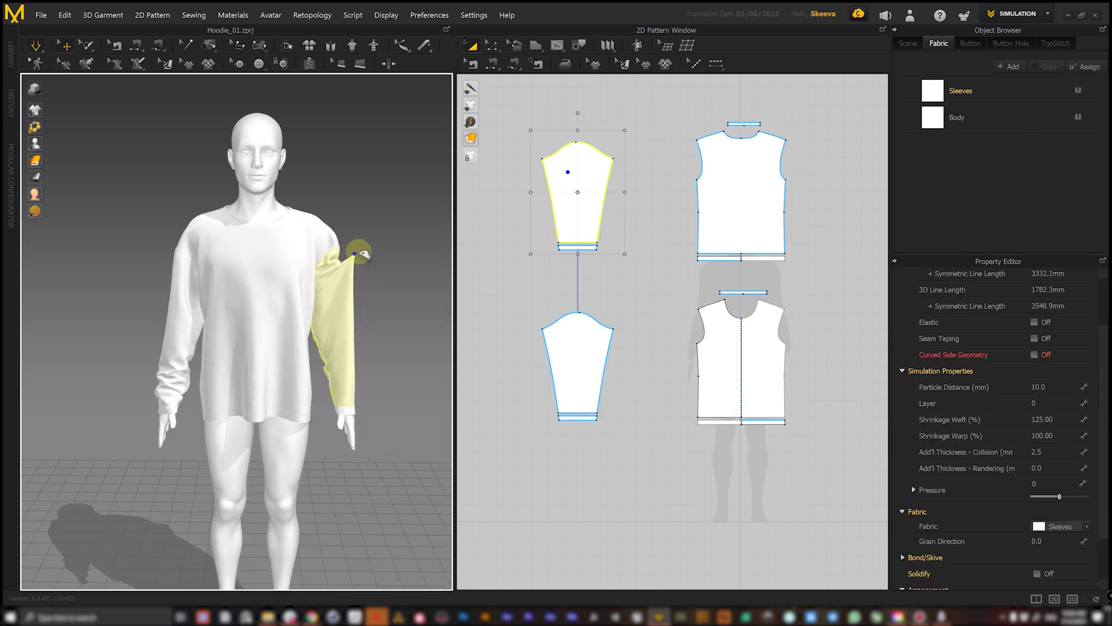
pyautogui.click(325, 208)
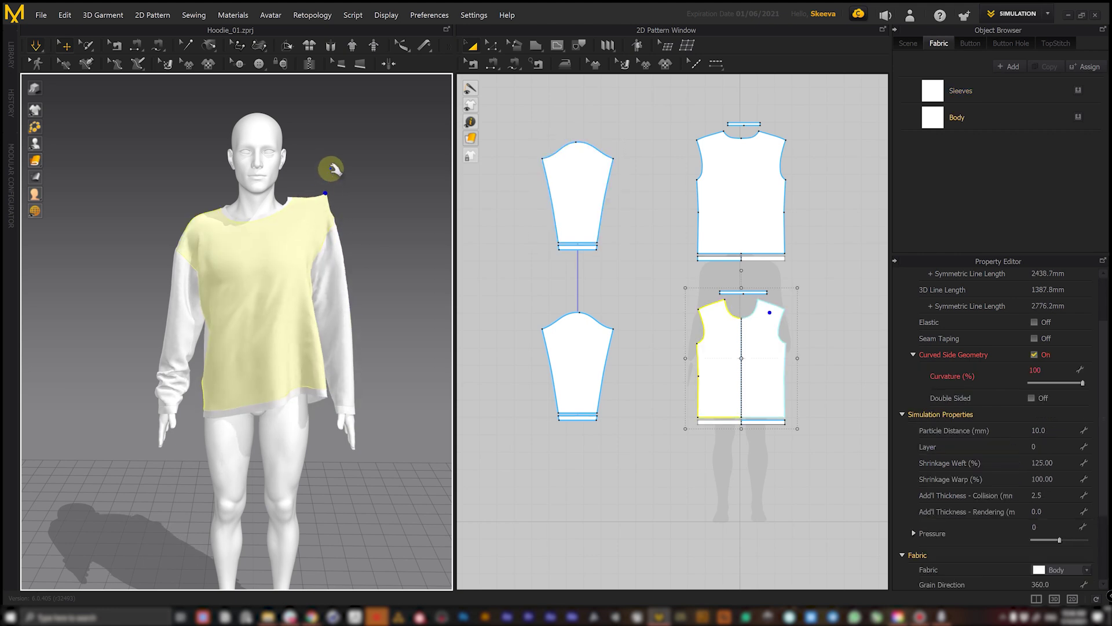
pyautogui.click(328, 408)
pyautogui.moveTo(197, 218); pyautogui.dragTo(197, 192)
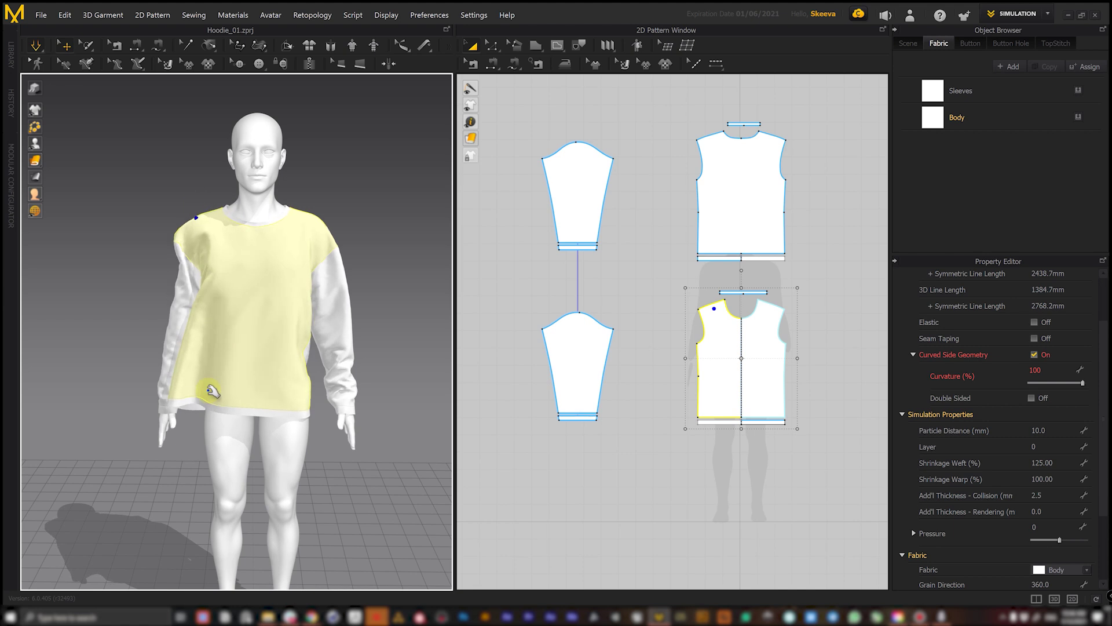
# Pull the lower back of the garment and the sleeves to loosen the fabric around the avatar
pyautogui.moveTo(261, 377); pyautogui.dragTo(116, 394, button='right')
pyautogui.click(110, 401)
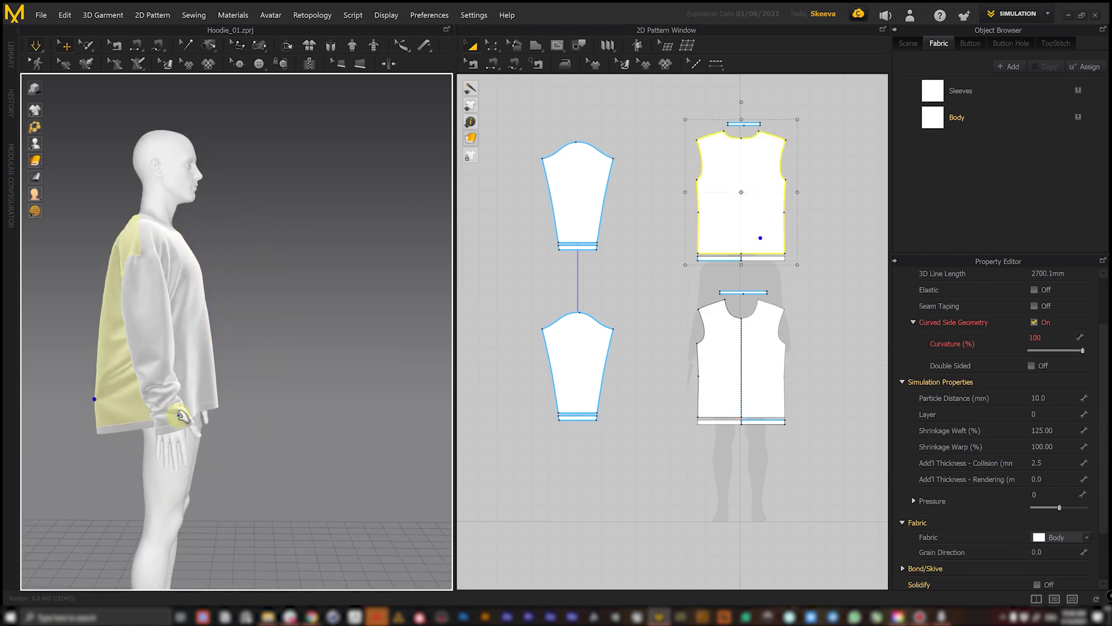
pyautogui.moveTo(186, 394); pyautogui.dragTo(442, 377, button='right')
pyautogui.click(172, 359)
pyautogui.click(395, 350)
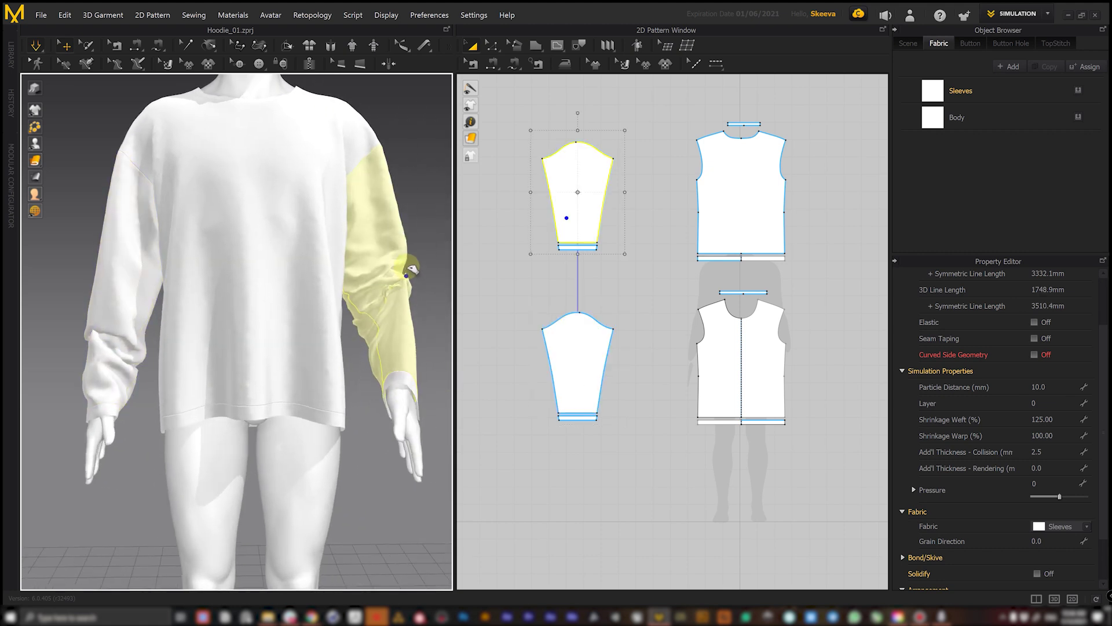
# Smooth the avatar's left sleeve by pulling its fabric around the upper arm from the side
pyautogui.moveTo(409, 278); pyautogui.dragTo(313, 243, button='right')
pyautogui.moveTo(304, 244); pyautogui.dragTo(322, 199)
pyautogui.moveTo(316, 217); pyautogui.dragTo(296, 223, button='right')
pyautogui.moveTo(351, 215); pyautogui.dragTo(387, 207)
pyautogui.click(313, 254)
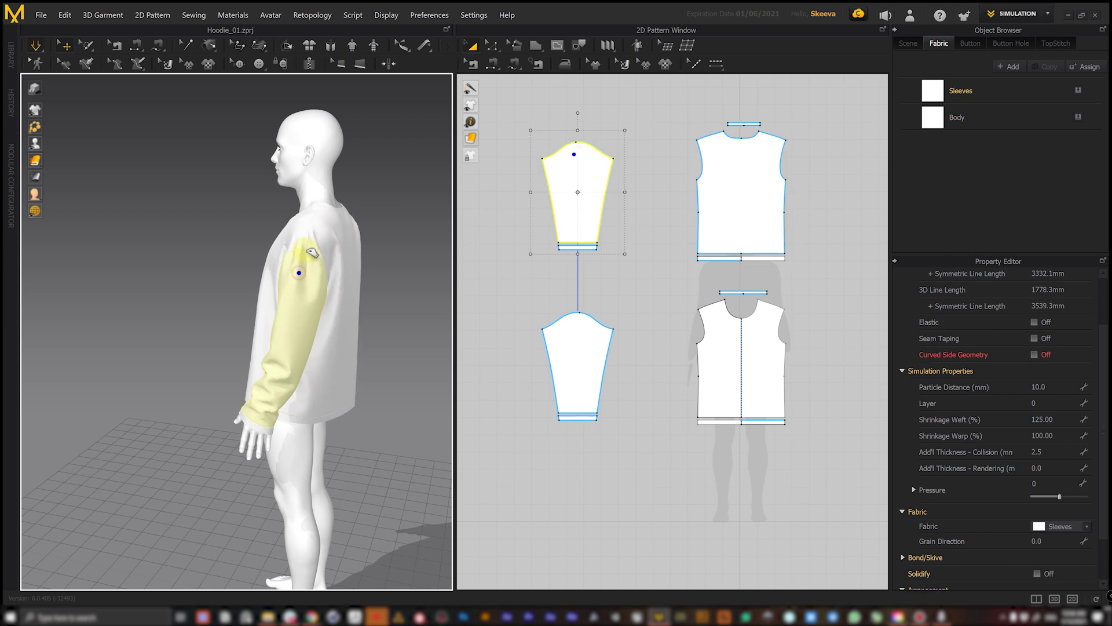
# Pull the front body at both shoulders beside the neckline to even out the drape
pyautogui.click(391, 242)
pyautogui.moveTo(423, 241); pyautogui.dragTo(305, 211, button='right')
pyautogui.click(292, 204)
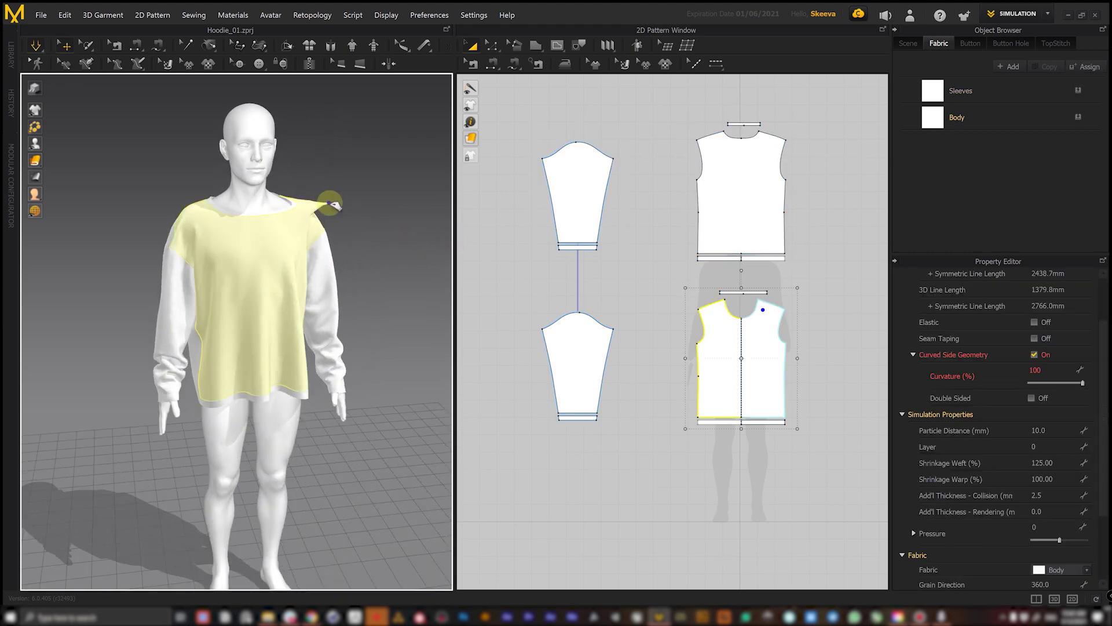
pyautogui.moveTo(191, 204)
pyautogui.mouseDown()
pyautogui.moveTo(211, 178)
pyautogui.moveTo(209, 203)
pyautogui.mouseUp()
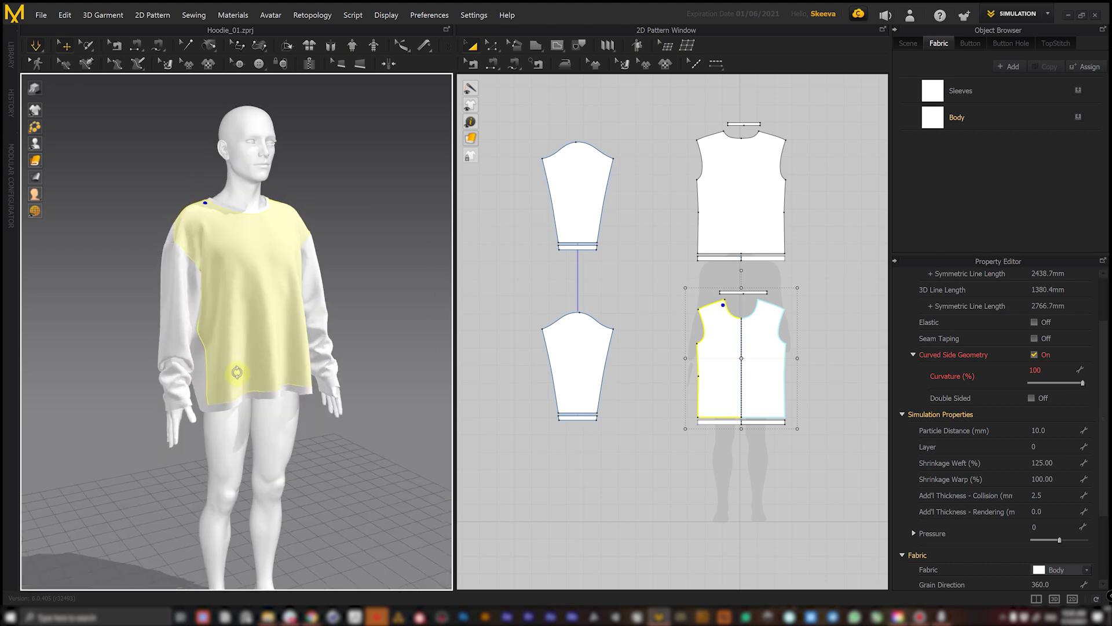
# Hide the avatar, examine the widened garment's drape, and show the avatar again
pyautogui.click(368, 330)
pyautogui.moveTo(368, 330); pyautogui.dragTo(272, 380, button='right')
pyautogui.hotkey('shift', 'a')
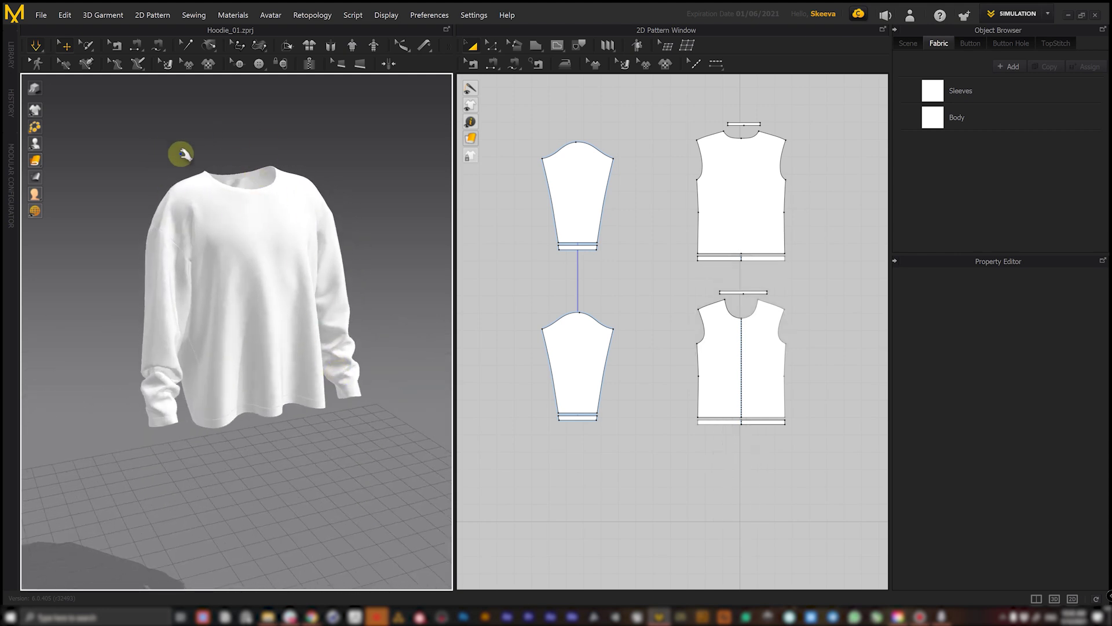
pyautogui.moveTo(264, 227); pyautogui.dragTo(237, 265, button='right')
pyautogui.moveTo(238, 264); pyautogui.dragTo(269, 268)
pyautogui.moveTo(262, 285)
pyautogui.mouseDown(button='right')
pyautogui.moveTo(362, 281)
pyautogui.moveTo(254, 286)
pyautogui.mouseUp(button='right')
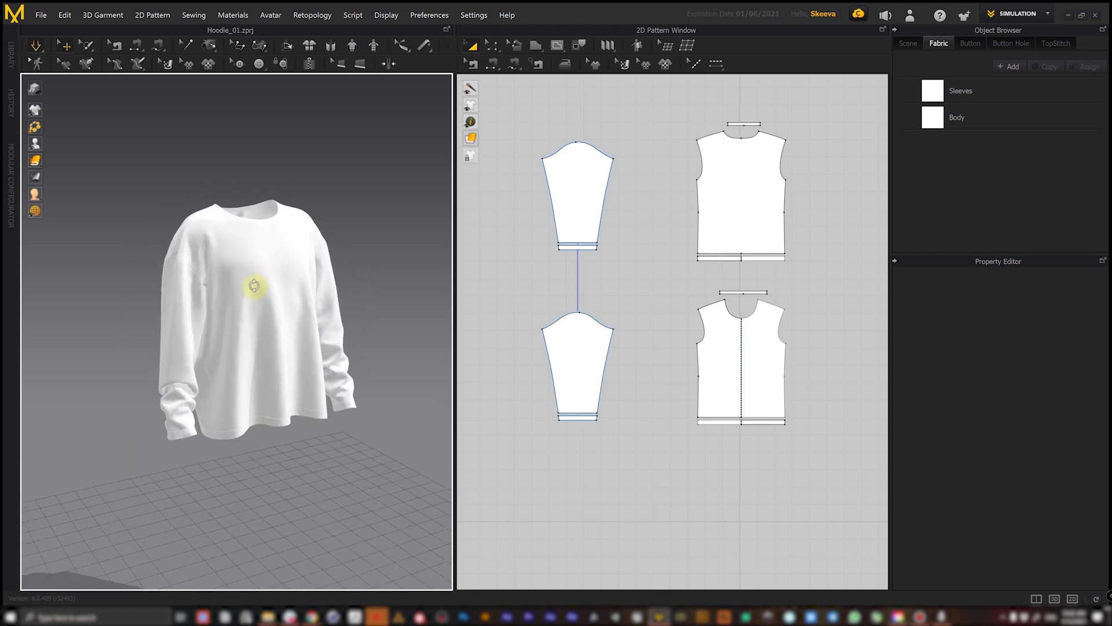
pyautogui.hotkey('shift', 'a')
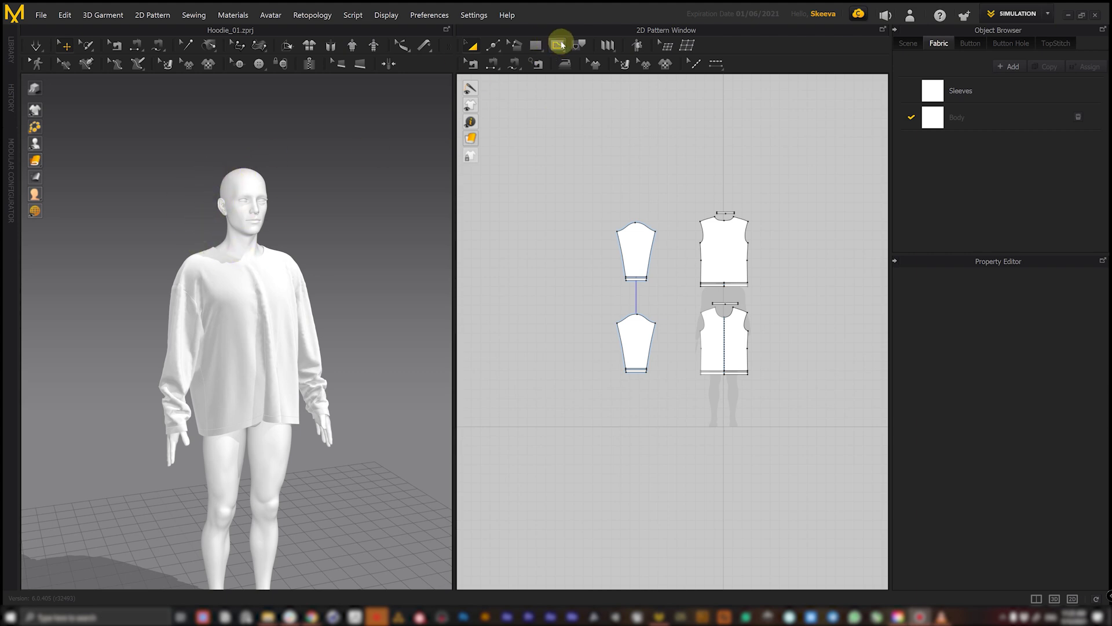
# Draw a square pattern piece of about 300 mm per side above the back body piece
pyautogui.click(539, 46)
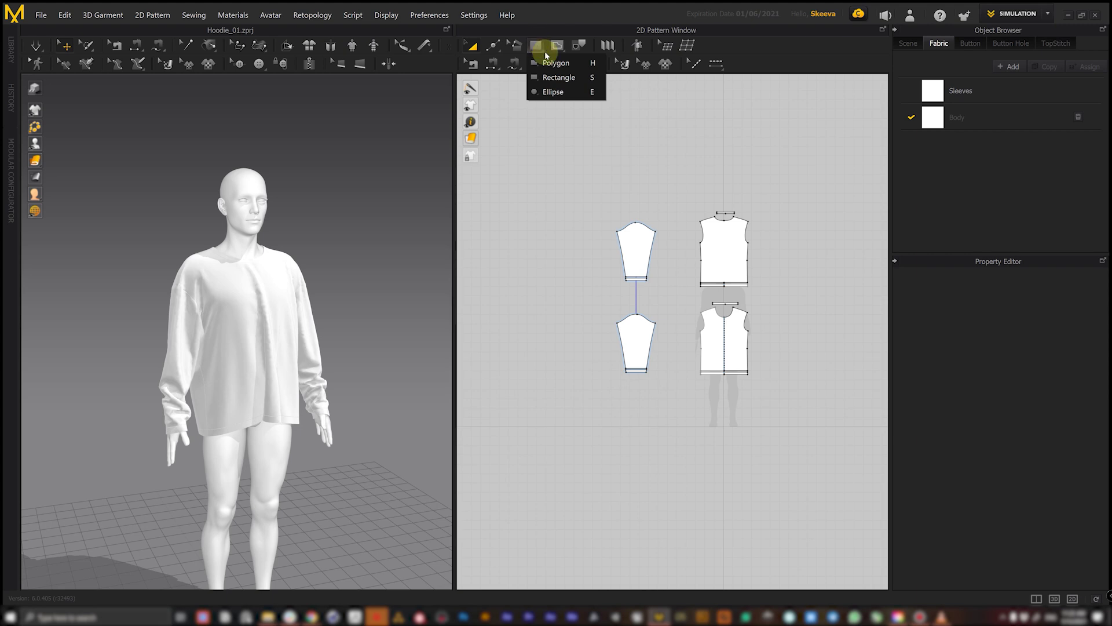
pyautogui.click(553, 64)
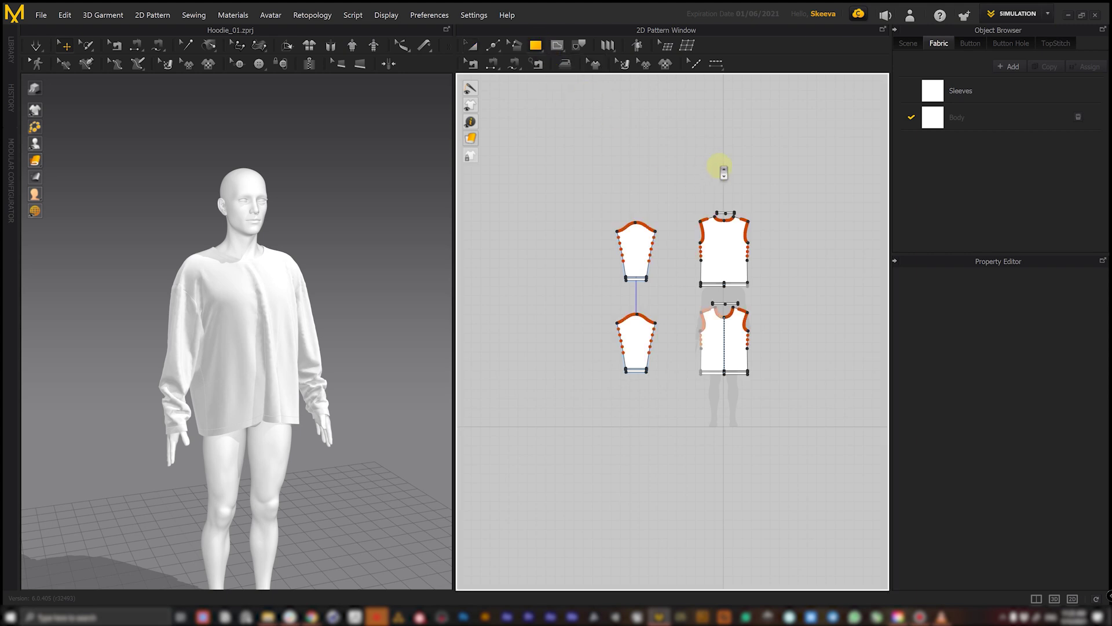
pyautogui.scroll(4, 723, 173)
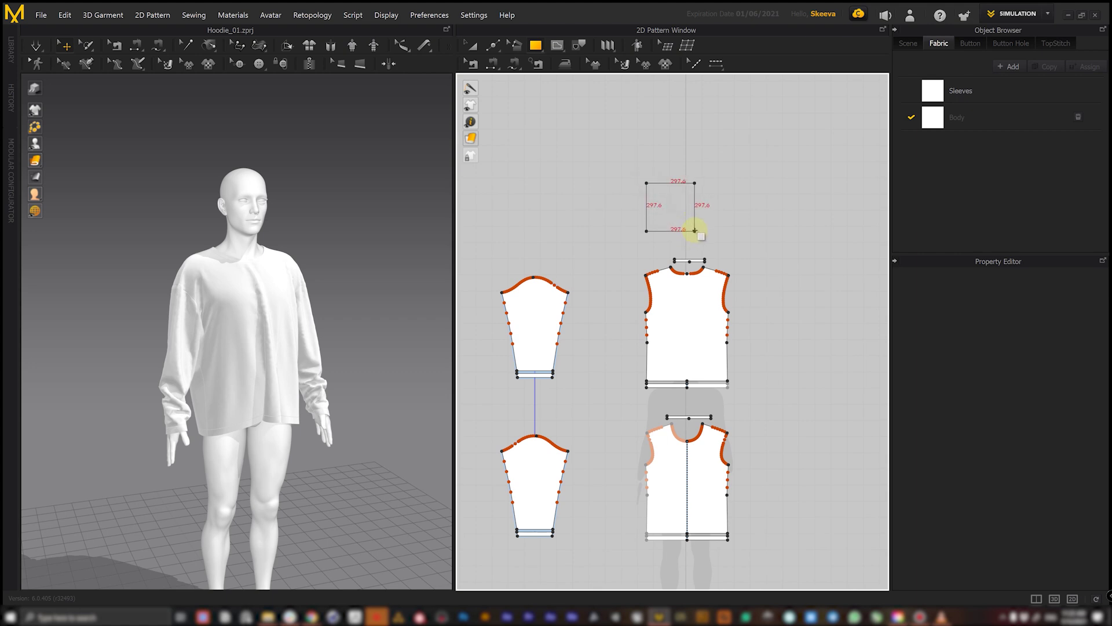
pyautogui.click(695, 231)
pyautogui.click(470, 45)
pyautogui.scroll(-3, 281, 281)
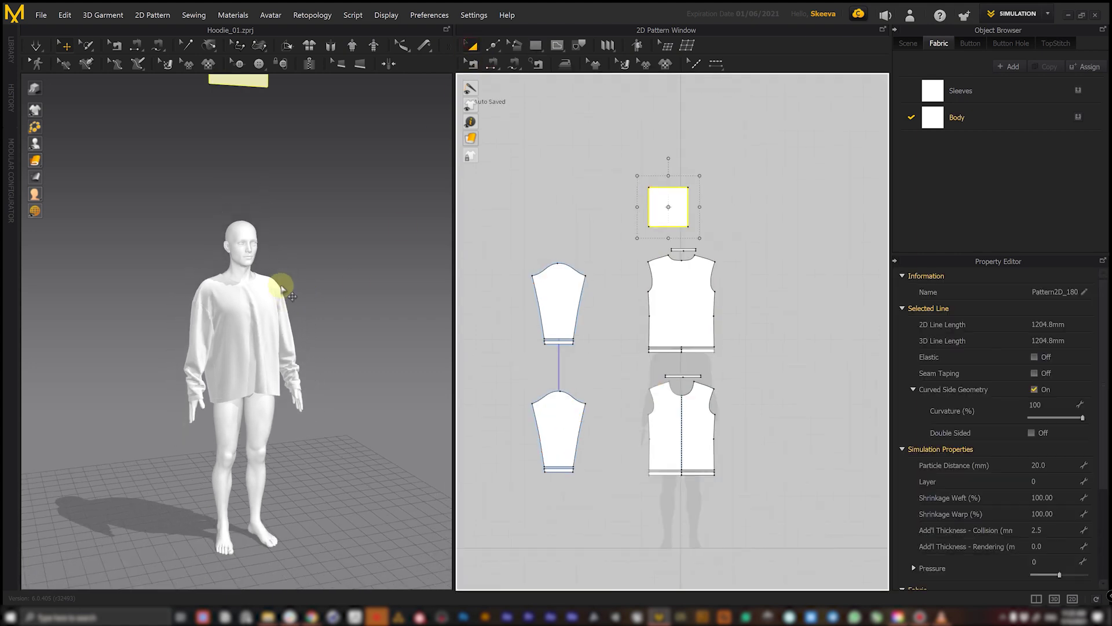
# Position the new square piece in 3D upright beside the right side of the avatar's head
pyautogui.moveTo(268, 116); pyautogui.dragTo(220, 345)
pyautogui.click(252, 364)
pyautogui.moveTo(220, 345); pyautogui.dragTo(255, 348, button='right')
pyautogui.moveTo(255, 327); pyautogui.dragTo(366, 335)
pyautogui.moveTo(370, 328); pyautogui.dragTo(355, 349, button='right')
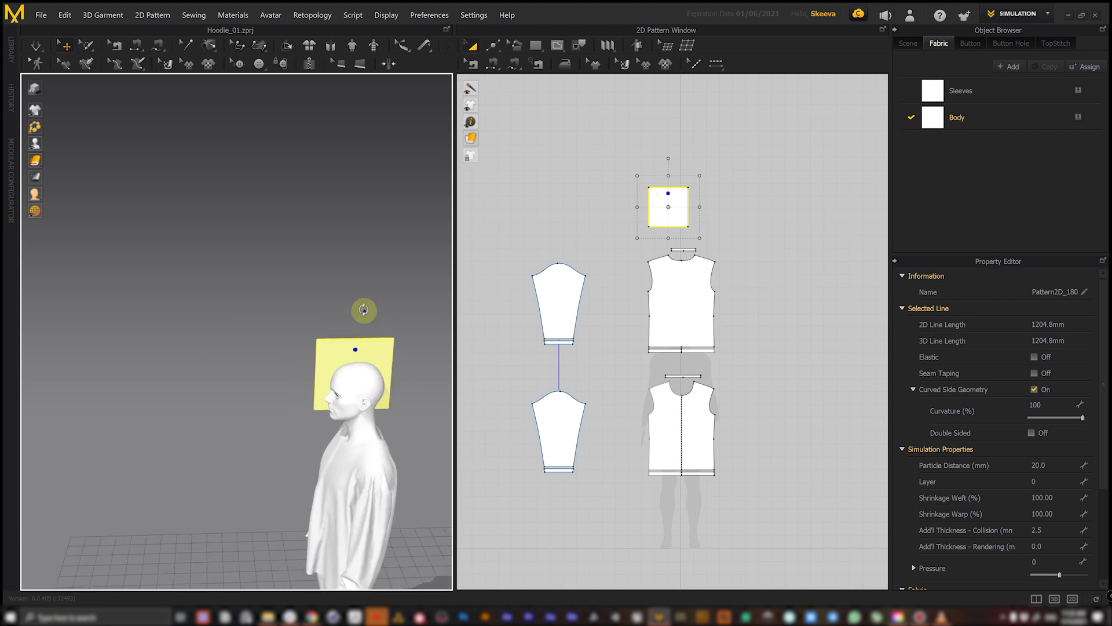
pyautogui.moveTo(364, 310); pyautogui.dragTo(438, 310, button='right')
pyautogui.moveTo(326, 356); pyautogui.dragTo(313, 366)
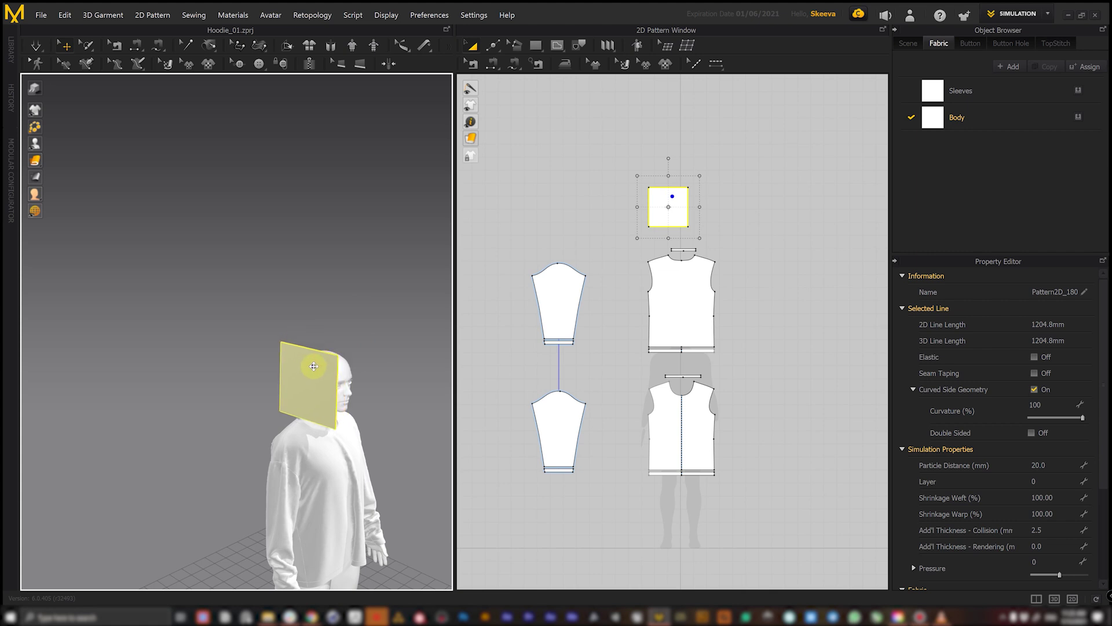
# Set the square hood piece's particle distance to 10 mm
pyautogui.scroll(2, 730, 221)
pyautogui.click(1056, 466)
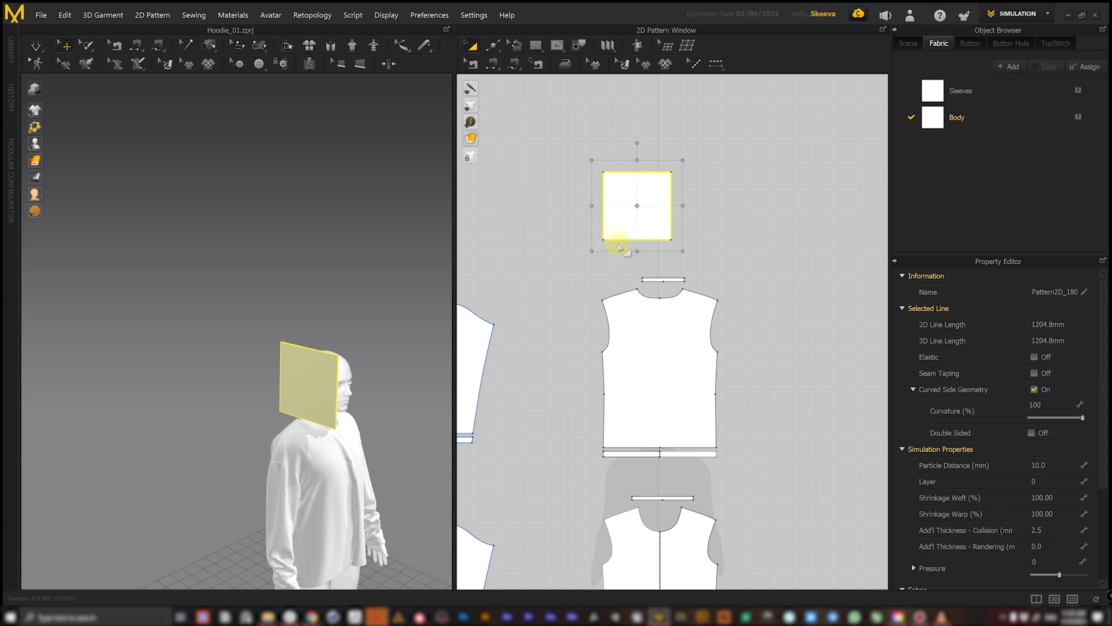
pyautogui.moveTo(358, 392); pyautogui.dragTo(322, 378, button='right')
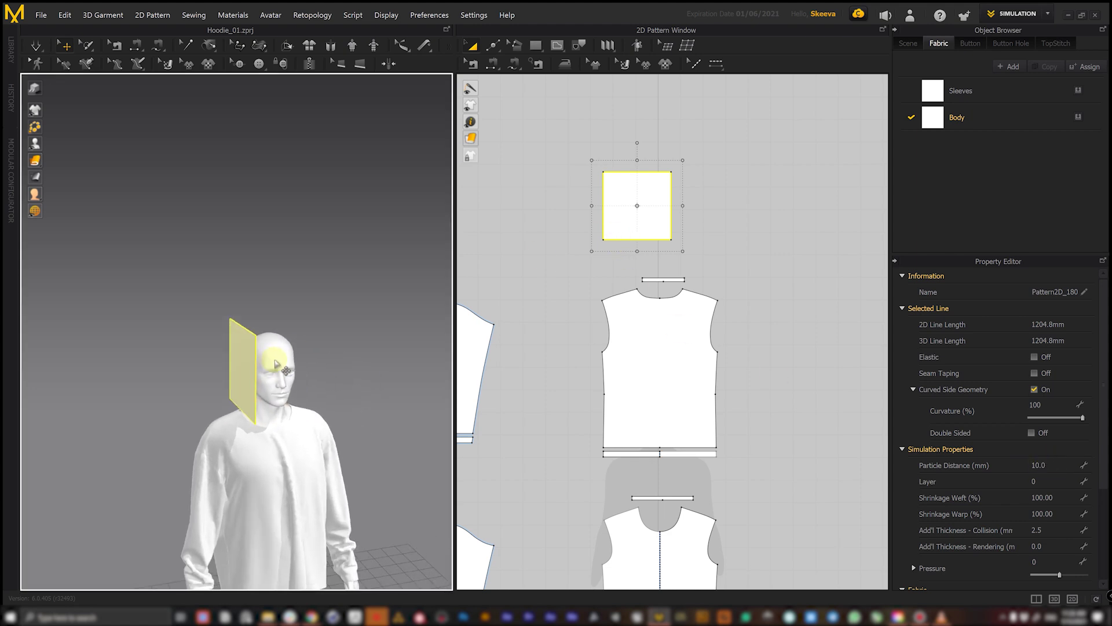
pyautogui.scroll(3, 311, 374)
pyautogui.click(248, 371)
pyautogui.click(367, 263)
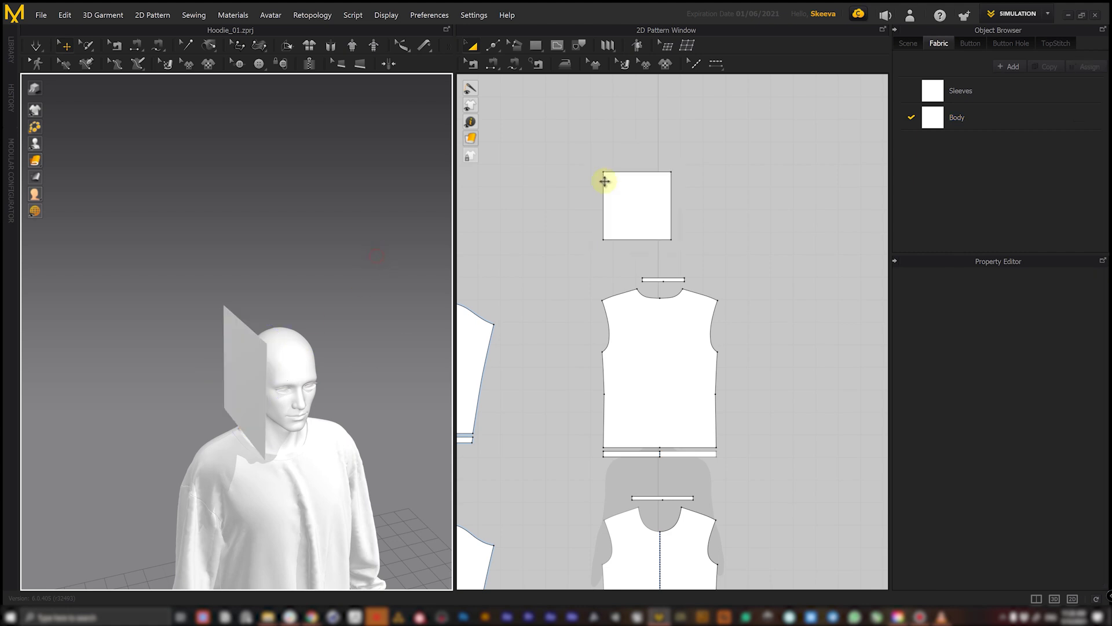
# Clone the square as a symmetric pattern with sewing and place the copy directly beside the original
pyautogui.click(644, 208)
pyautogui.rightClick(654, 192)
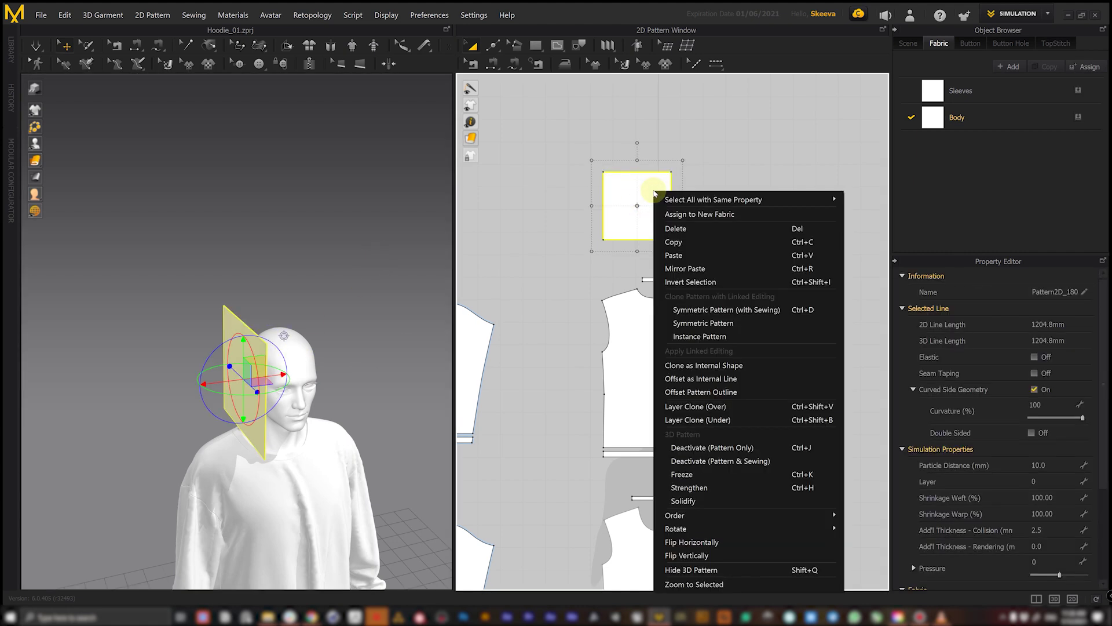
pyautogui.click(727, 310)
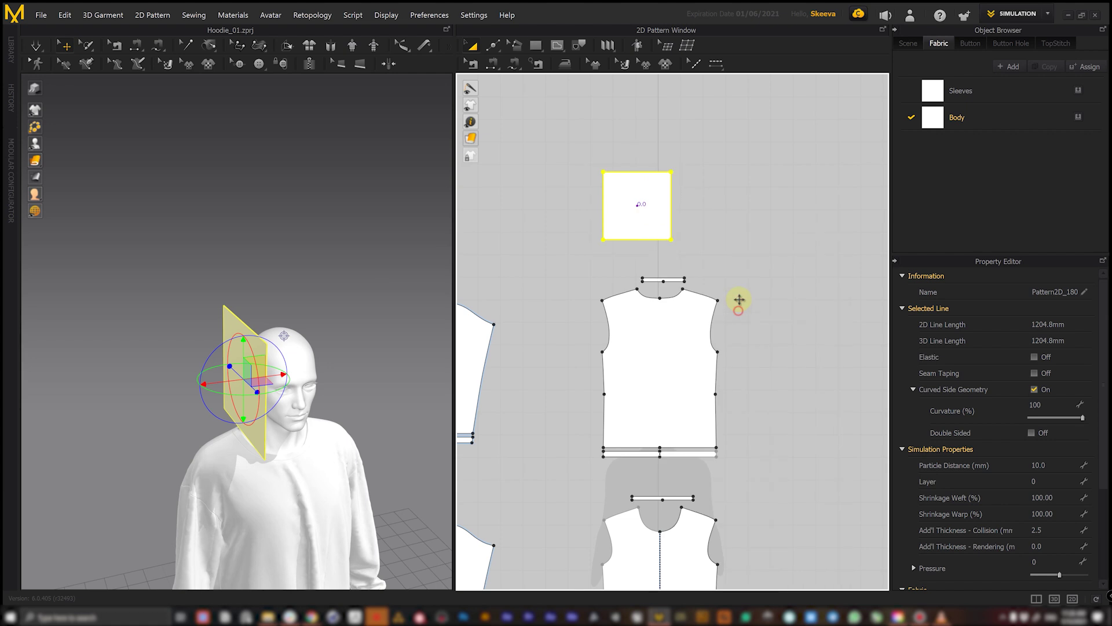
pyautogui.click(721, 205)
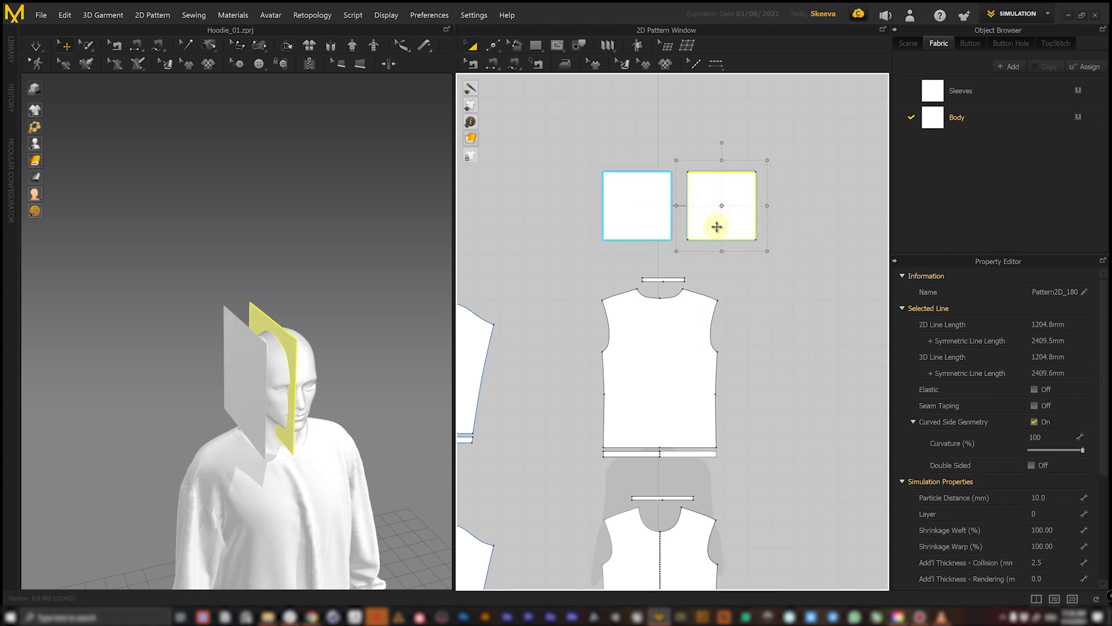
# Move the mirrored square outward in 3D so it stands beside the left side of the avatar's head
pyautogui.moveTo(333, 381); pyautogui.dragTo(265, 345, button='right')
pyautogui.click(262, 330)
pyautogui.moveTo(262, 330); pyautogui.dragTo(313, 332)
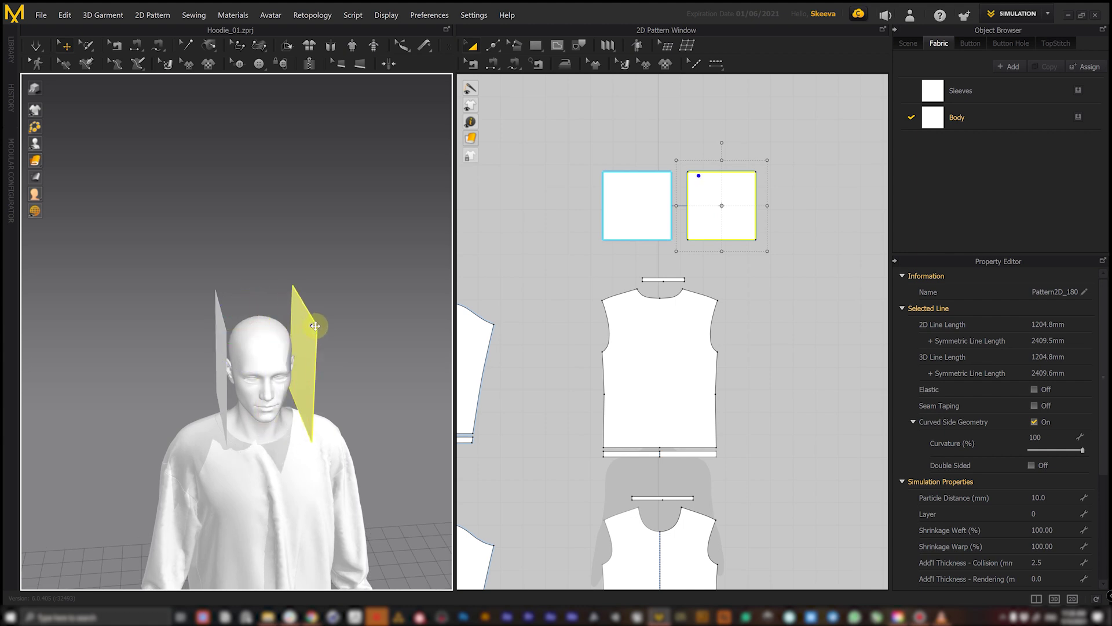
pyautogui.click(683, 146)
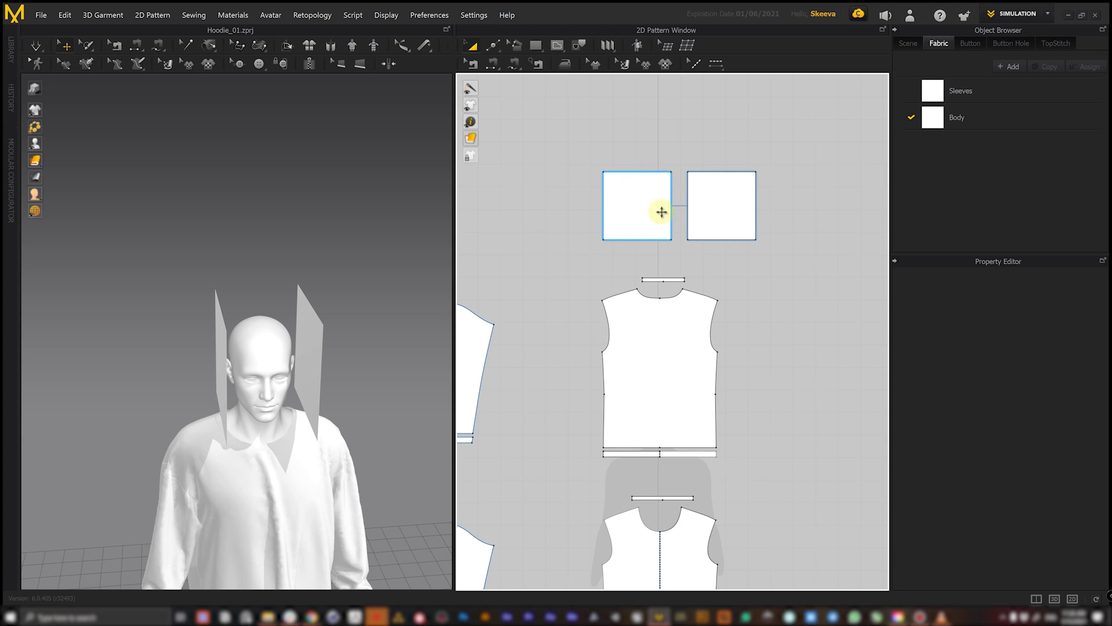
pyautogui.moveTo(323, 319); pyautogui.dragTo(331, 362, button='right')
pyautogui.click(323, 365)
pyautogui.moveTo(336, 261)
pyautogui.mouseDown(button='right')
pyautogui.moveTo(330, 241)
pyautogui.moveTo(290, 251)
pyautogui.moveTo(350, 251)
pyautogui.mouseUp(button='right')
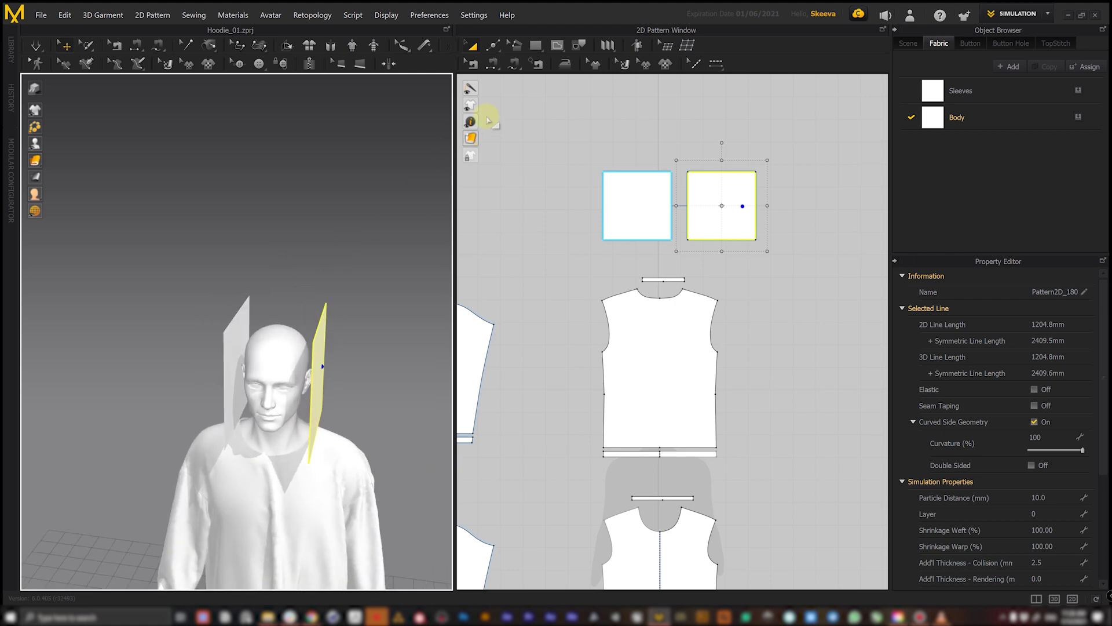
# Round the upper outer corner of the mirrored squares into a large hood curve with Smooth Curve
pyautogui.click(498, 45)
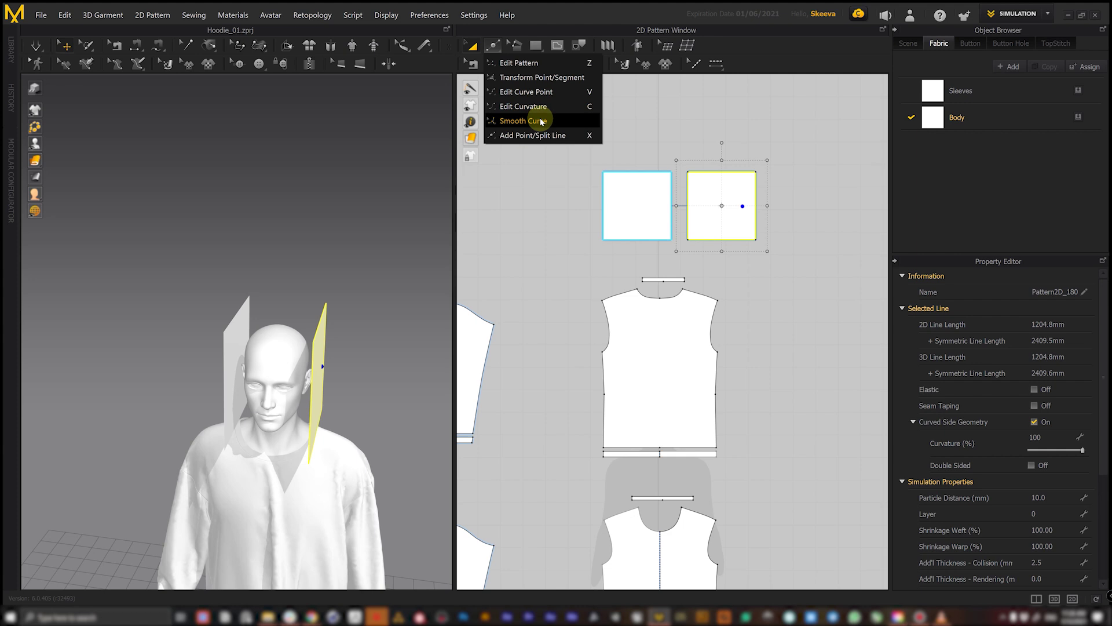
pyautogui.click(542, 123)
pyautogui.scroll(3, 671, 157)
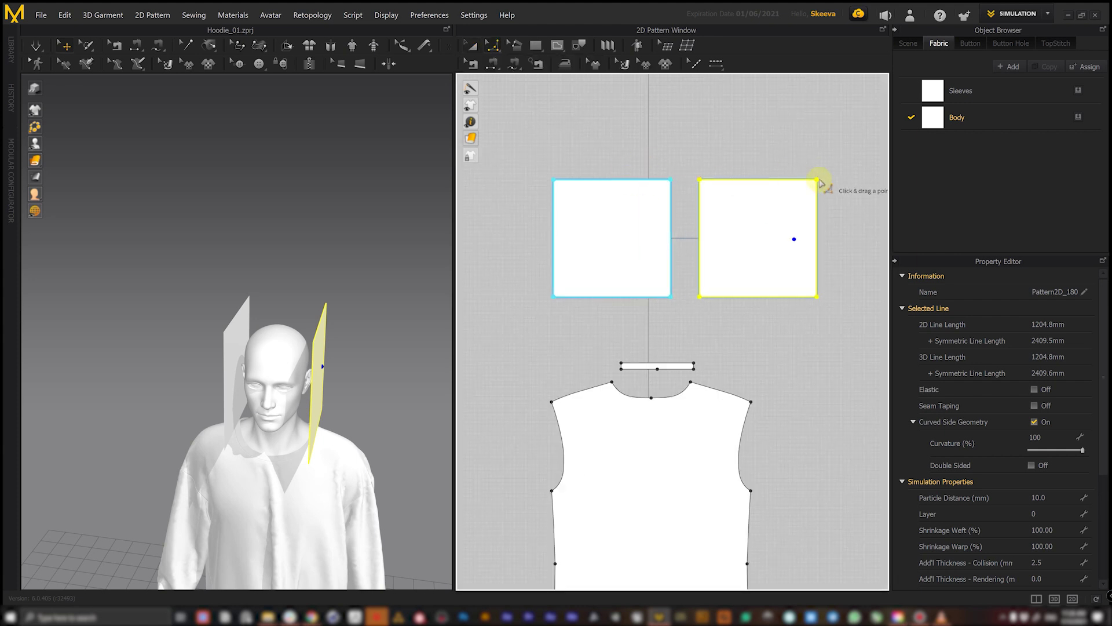
pyautogui.click(817, 180)
pyautogui.moveTo(815, 181); pyautogui.dragTo(737, 285)
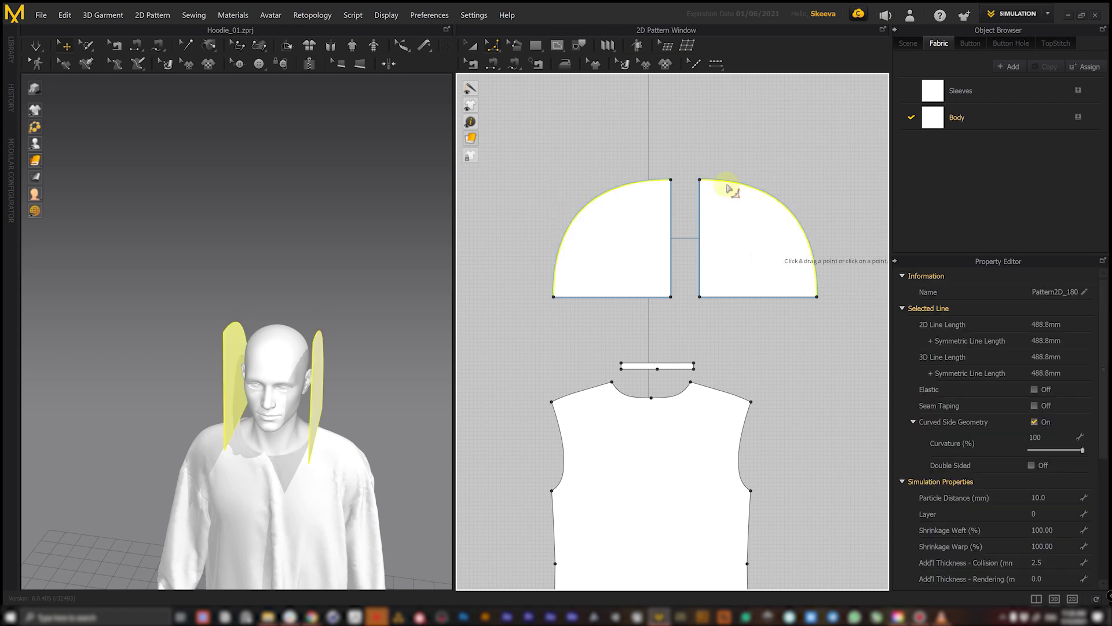
pyautogui.moveTo(307, 368); pyautogui.dragTo(229, 322, button='right')
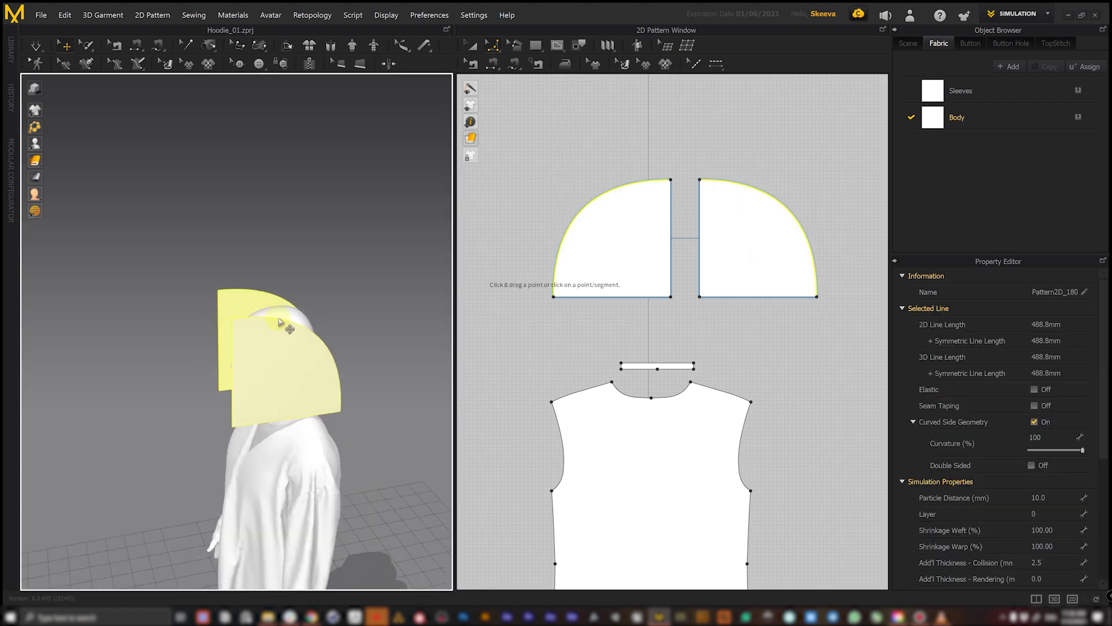
pyautogui.click(473, 45)
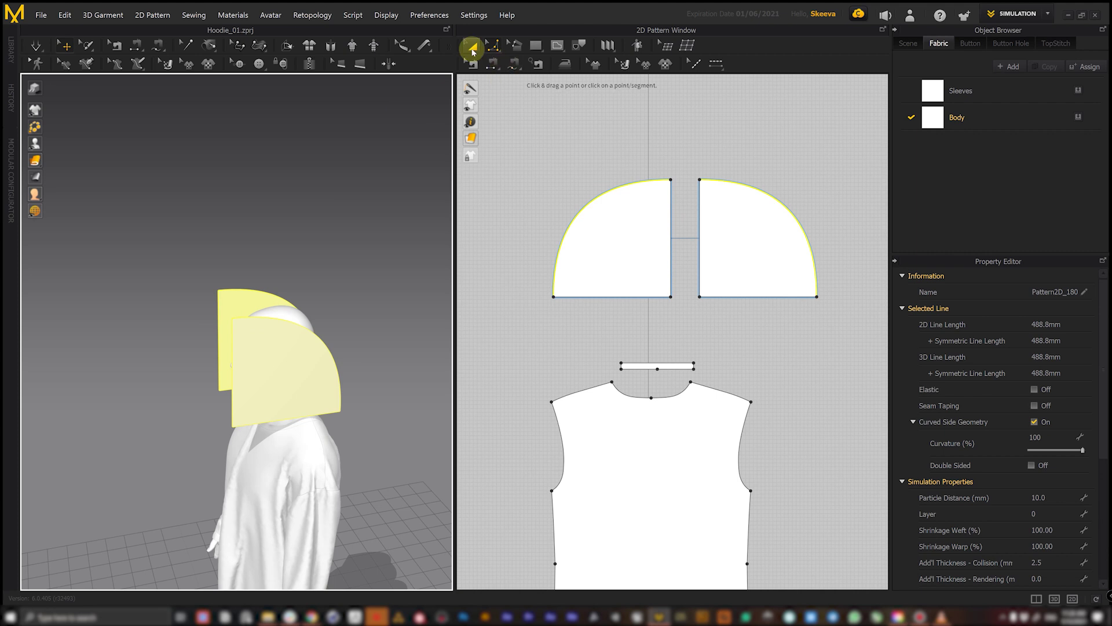
# Delete the neck ribbing piece above the back body pattern
pyautogui.moveTo(310, 243); pyautogui.dragTo(268, 347, button='right')
pyautogui.press('2')
pyautogui.click(385, 243)
pyautogui.moveTo(384, 243); pyautogui.dragTo(362, 345, button='right')
pyautogui.scroll(-3, 342, 288)
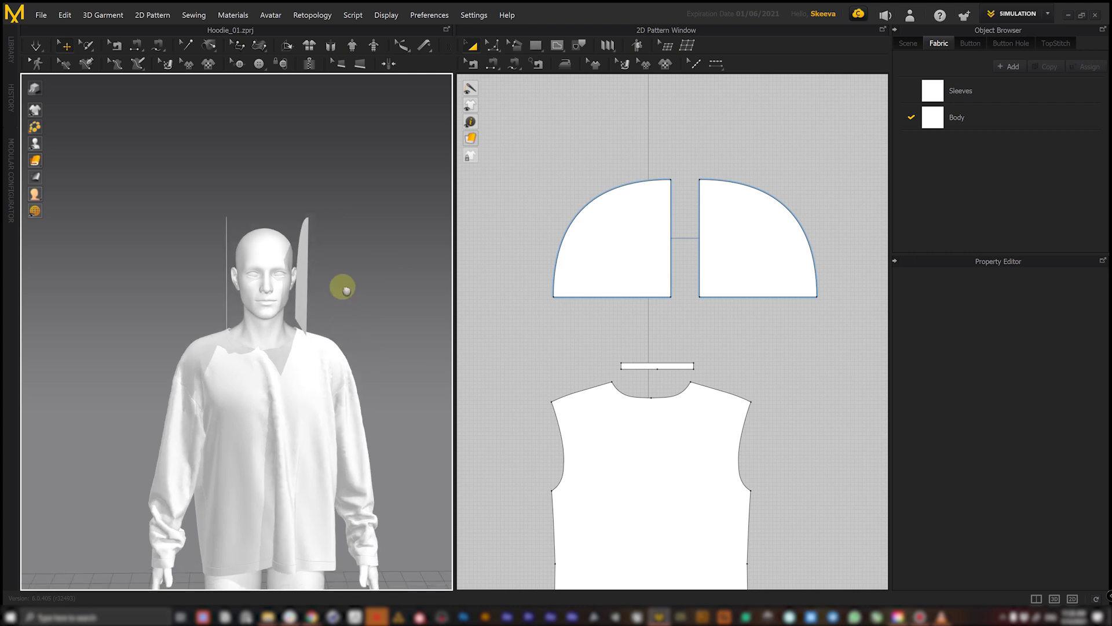
pyautogui.click(663, 367)
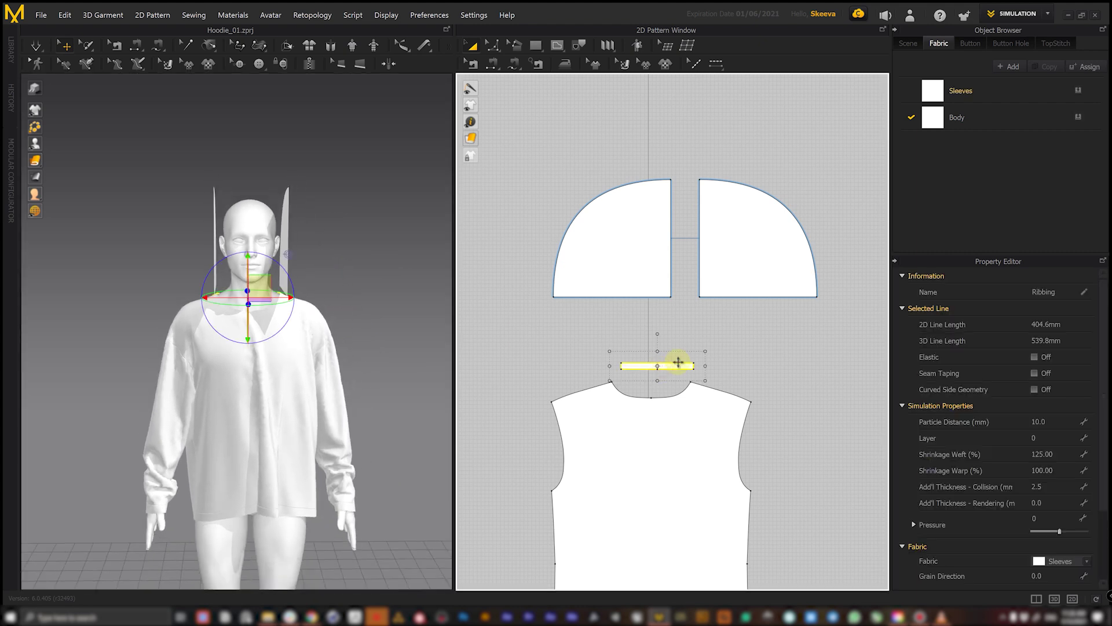
pyautogui.click(662, 374)
pyautogui.scroll(-3, 670, 311)
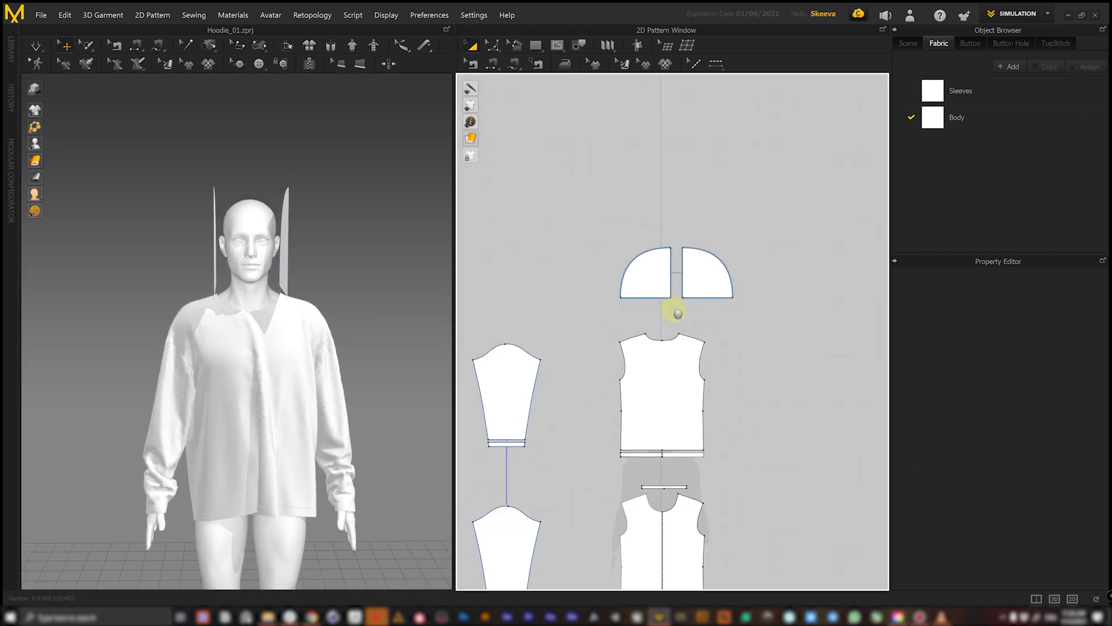
# Delete the neck ribbing piece above the front body pattern
pyautogui.scroll(5, 673, 379)
pyautogui.click(673, 379)
pyautogui.press('Delete')
pyautogui.moveTo(273, 304); pyautogui.dragTo(272, 232, button='right')
pyautogui.scroll(-5, 634, 380)
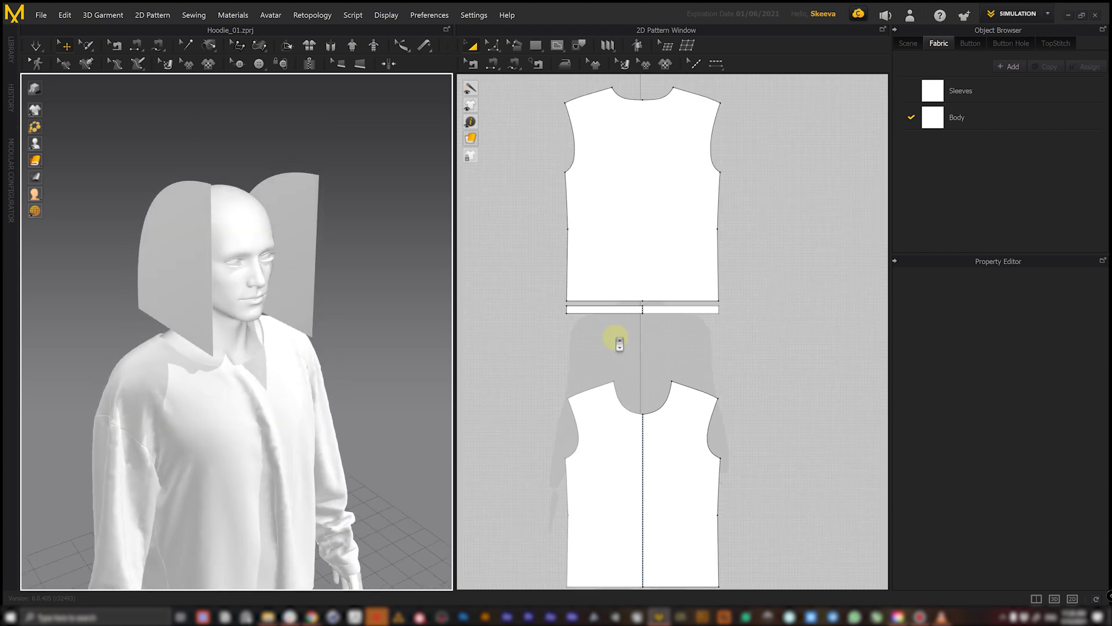
# Sew the curved edges of the two hood pieces together with Segment Sewing
pyautogui.click(178, 238)
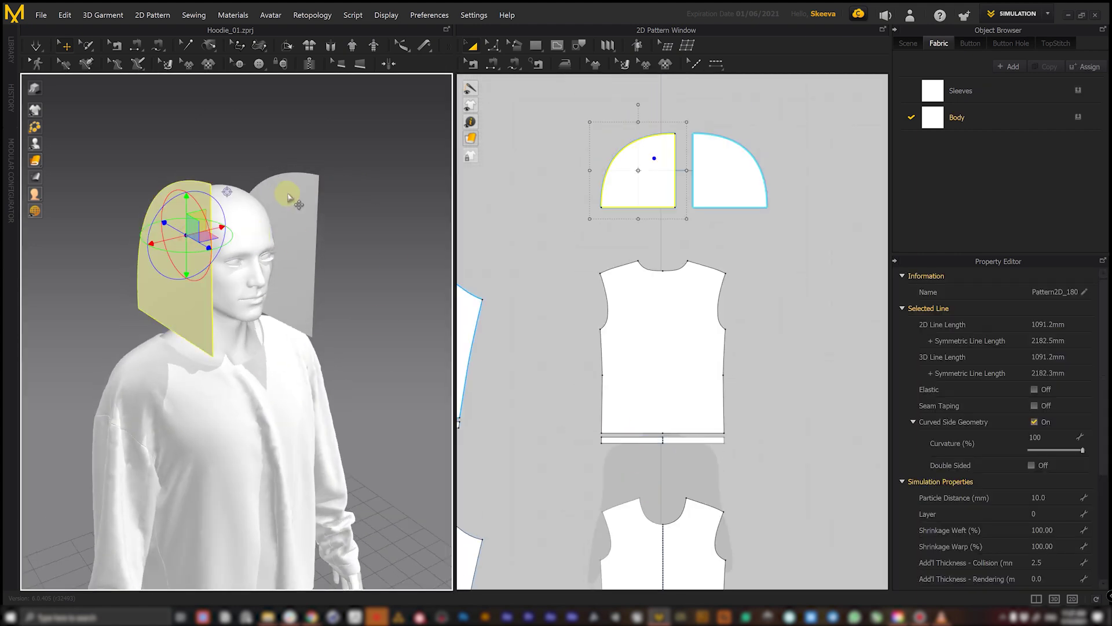
pyautogui.click(387, 152)
pyautogui.moveTo(325, 184); pyautogui.dragTo(360, 225, button='right')
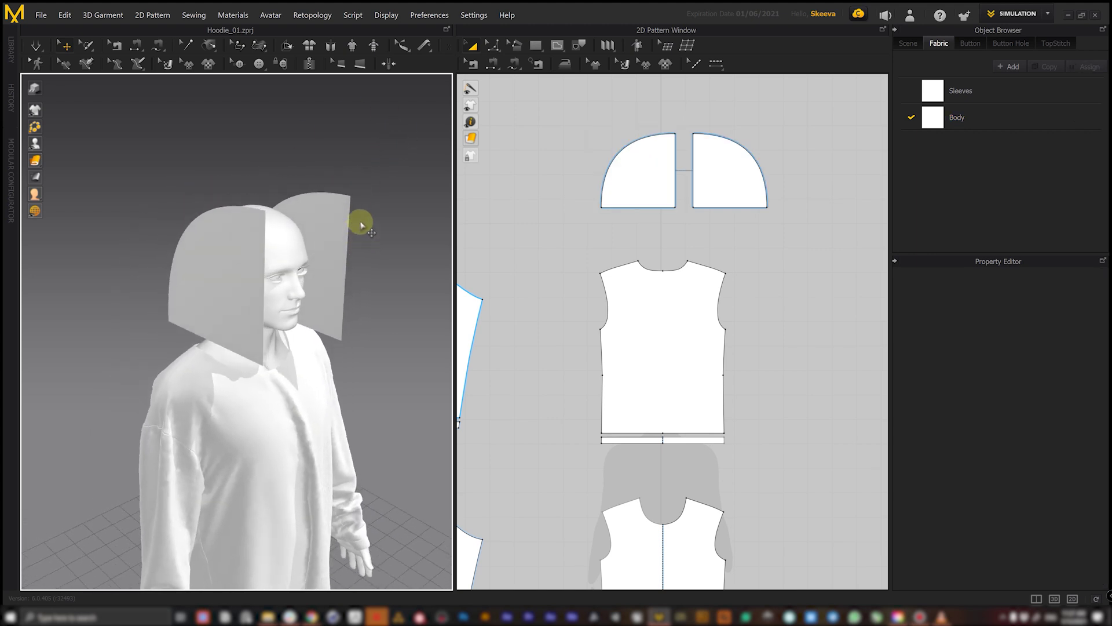
pyautogui.click(493, 65)
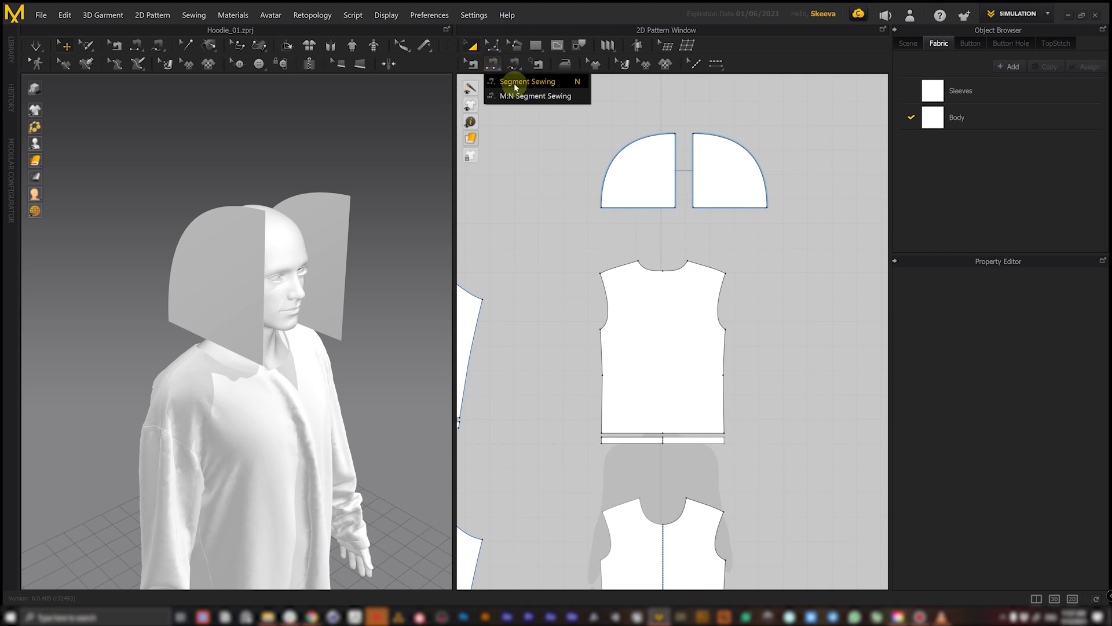
pyautogui.click(532, 87)
pyautogui.click(719, 136)
pyautogui.moveTo(390, 81); pyautogui.dragTo(307, 241, button='right')
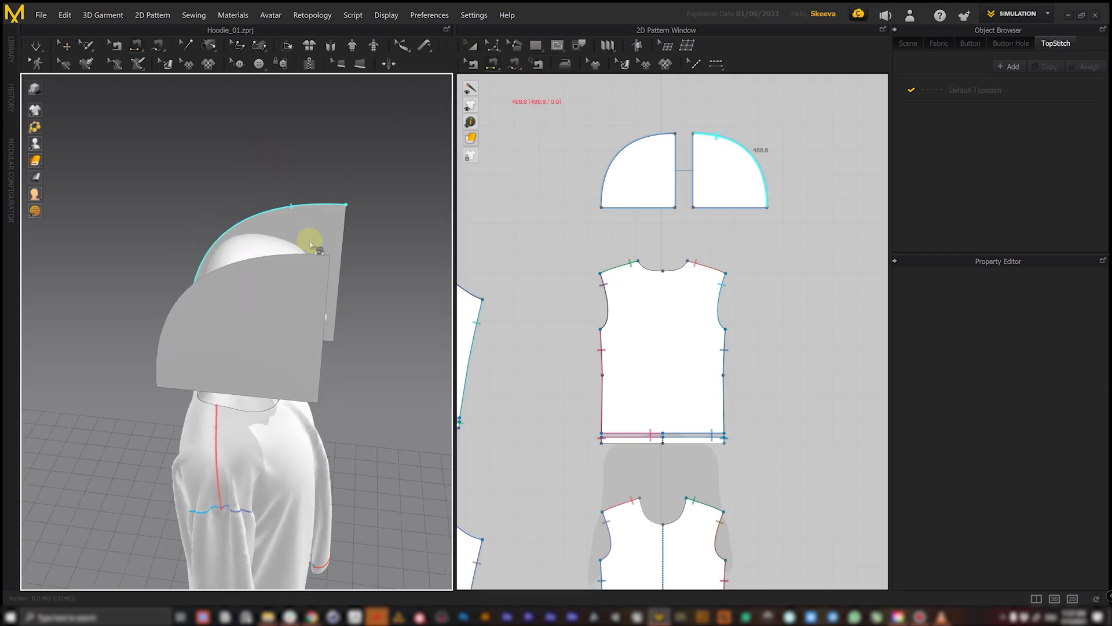
pyautogui.click(272, 259)
pyautogui.click(292, 207)
# Add a point at about the middle of the hood piece's bottom edge
pyautogui.moveTo(325, 164); pyautogui.dragTo(243, 277, button='right')
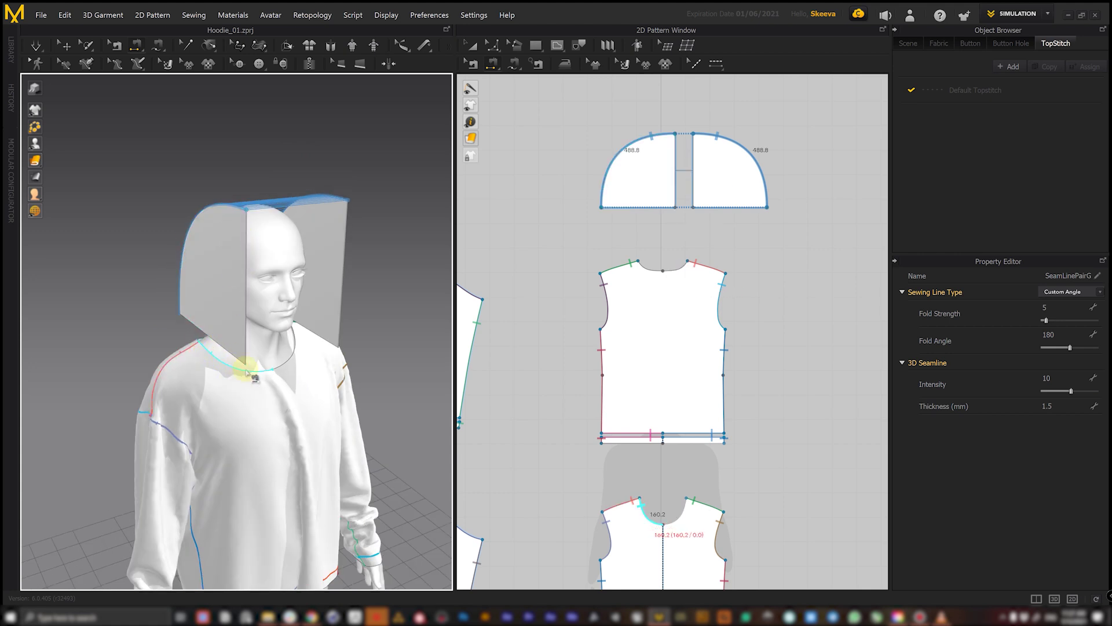
pyautogui.click(618, 173)
pyautogui.click(493, 46)
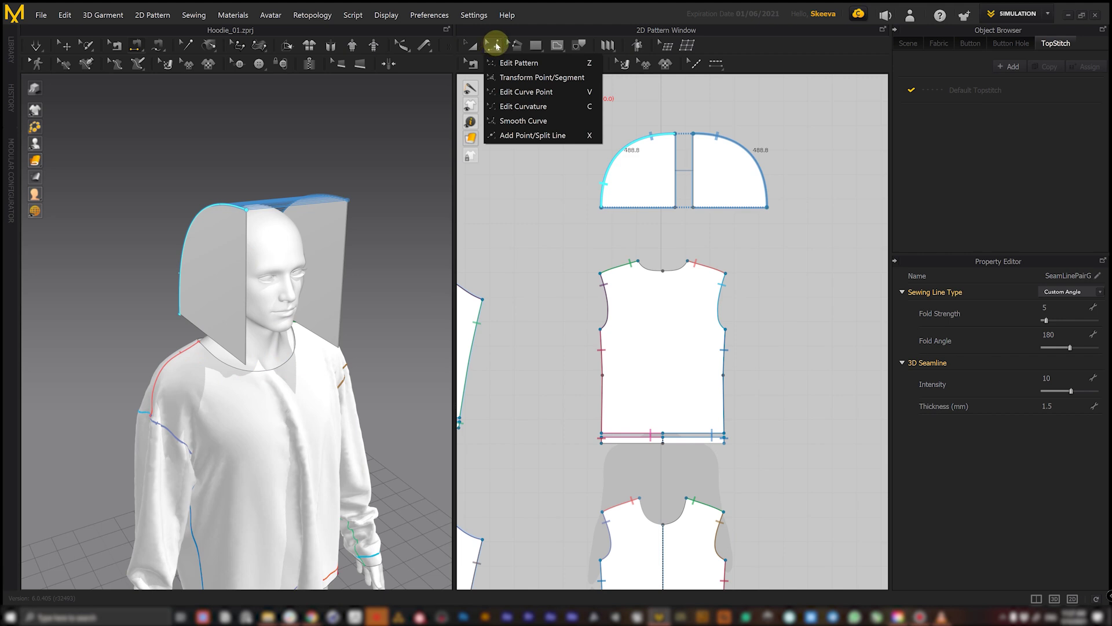
pyautogui.click(551, 135)
pyautogui.scroll(4, 646, 220)
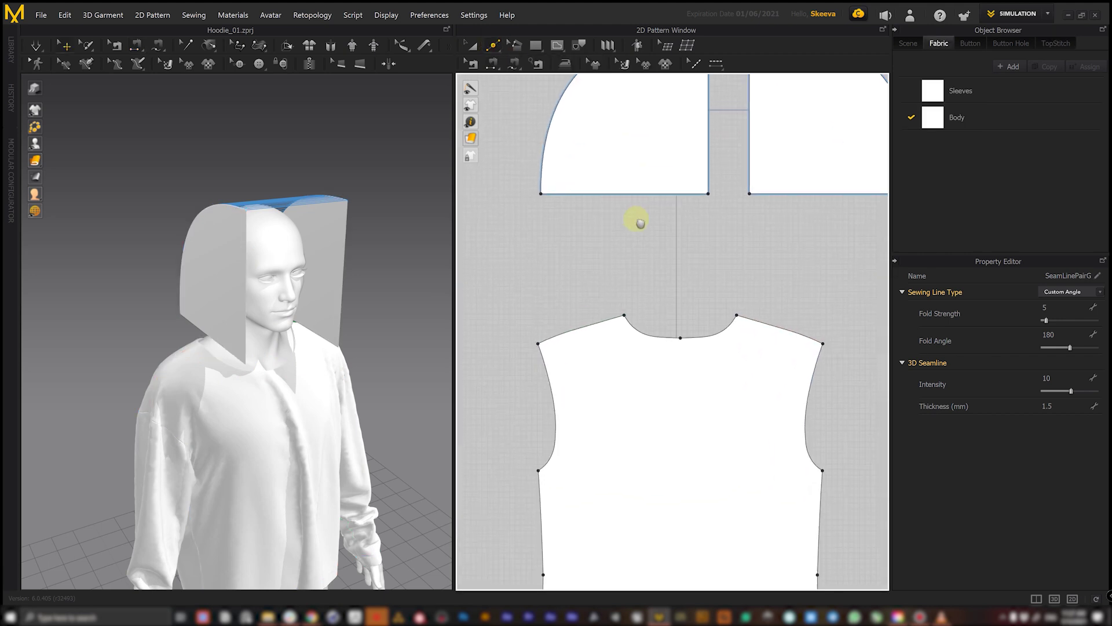
pyautogui.moveTo(640, 223); pyautogui.dragTo(612, 270, button='middle')
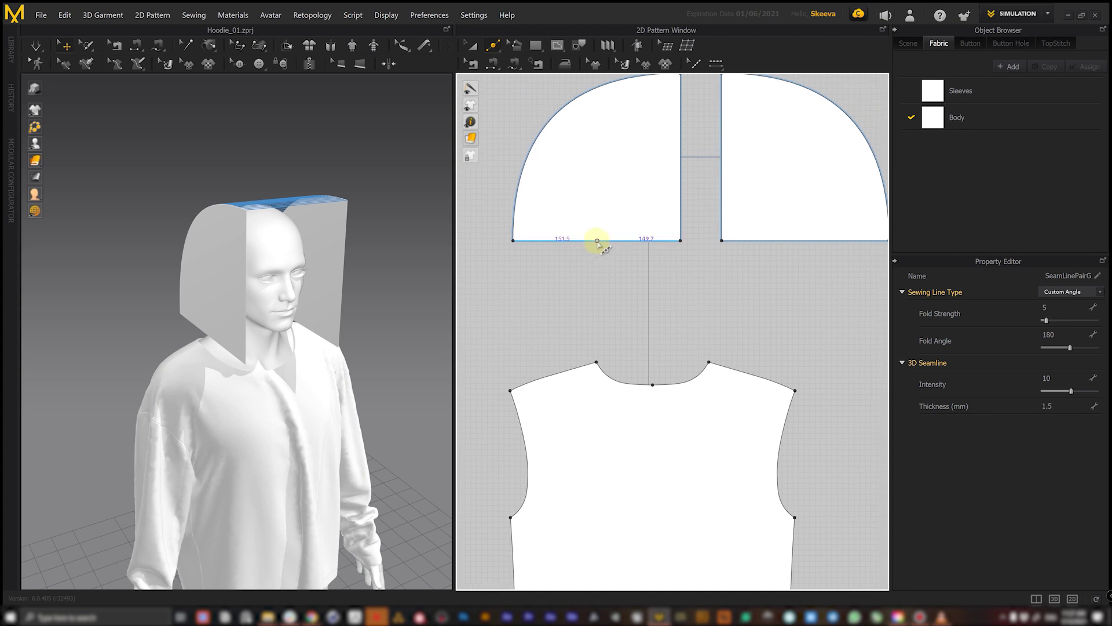
pyautogui.click(597, 241)
pyautogui.scroll(-1, 707, 297)
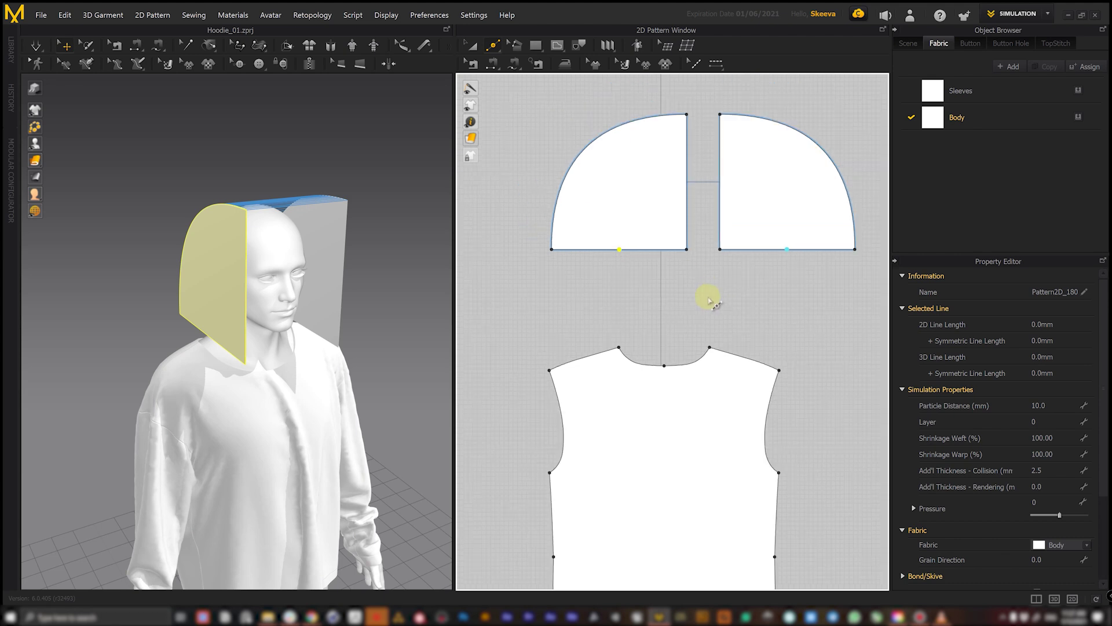
pyautogui.scroll(-1, 534, 301)
# Sew the rear halves of both hood pieces' bottom edges to the back neckline with Segment Sewing
pyautogui.moveTo(325, 324); pyautogui.dragTo(371, 313, button='right')
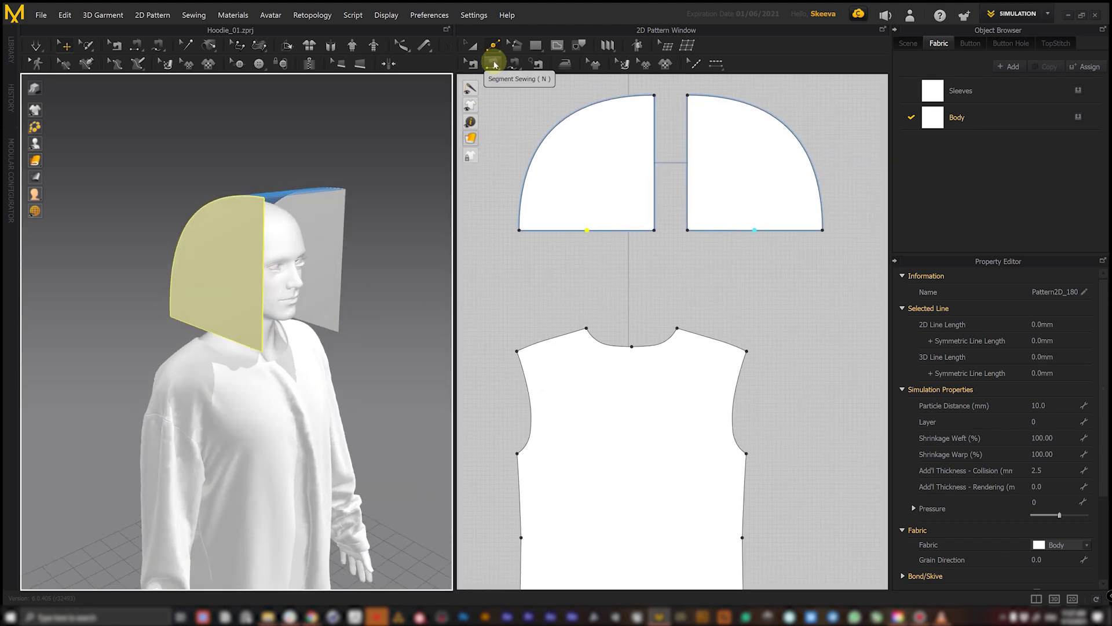
pyautogui.click(495, 63)
pyautogui.click(551, 230)
pyautogui.moveTo(208, 322); pyautogui.dragTo(263, 306, button='right')
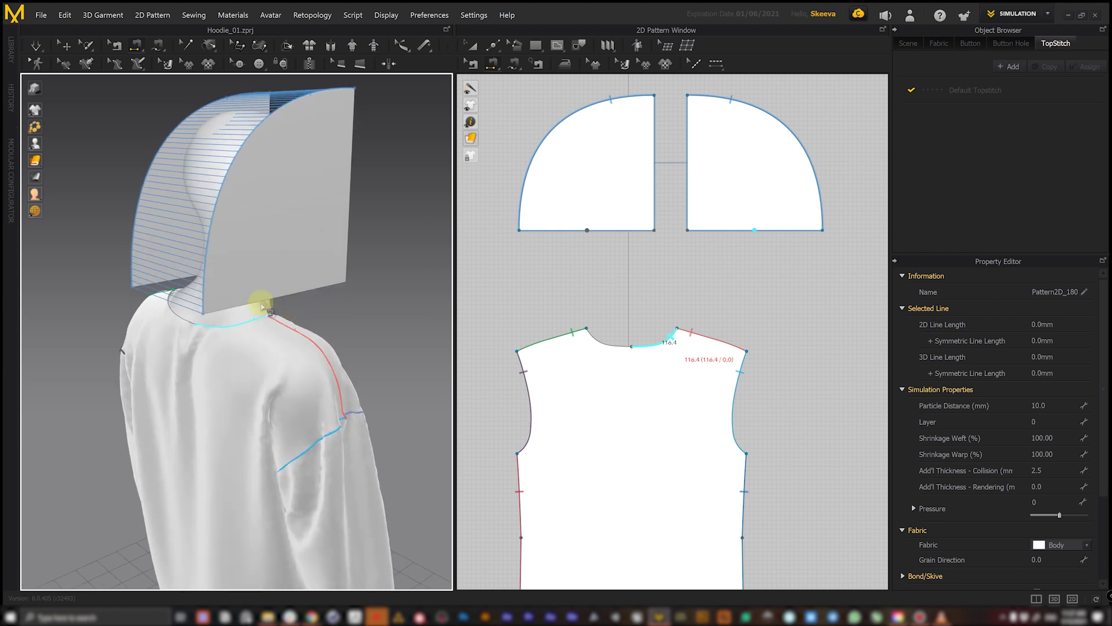
pyautogui.click(262, 305)
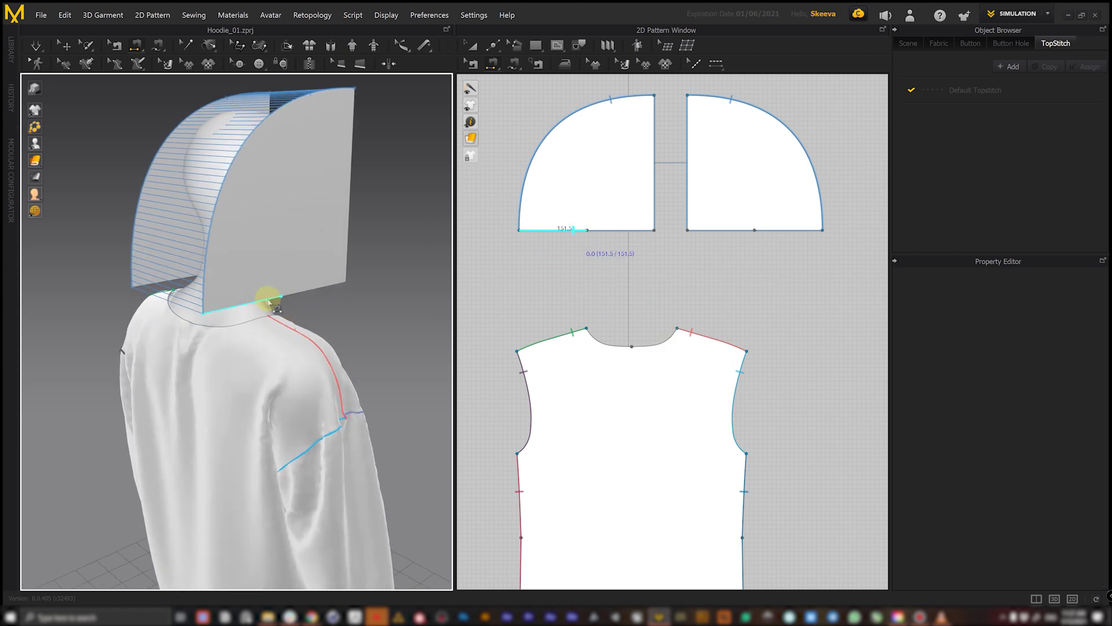
pyautogui.click(259, 325)
pyautogui.moveTo(259, 324); pyautogui.dragTo(263, 288, button='right')
pyautogui.click(270, 290)
pyautogui.click(290, 301)
# Sew the front halves of both hood pieces' bottom edges to the front neckline
pyautogui.click(253, 285)
pyautogui.click(258, 321)
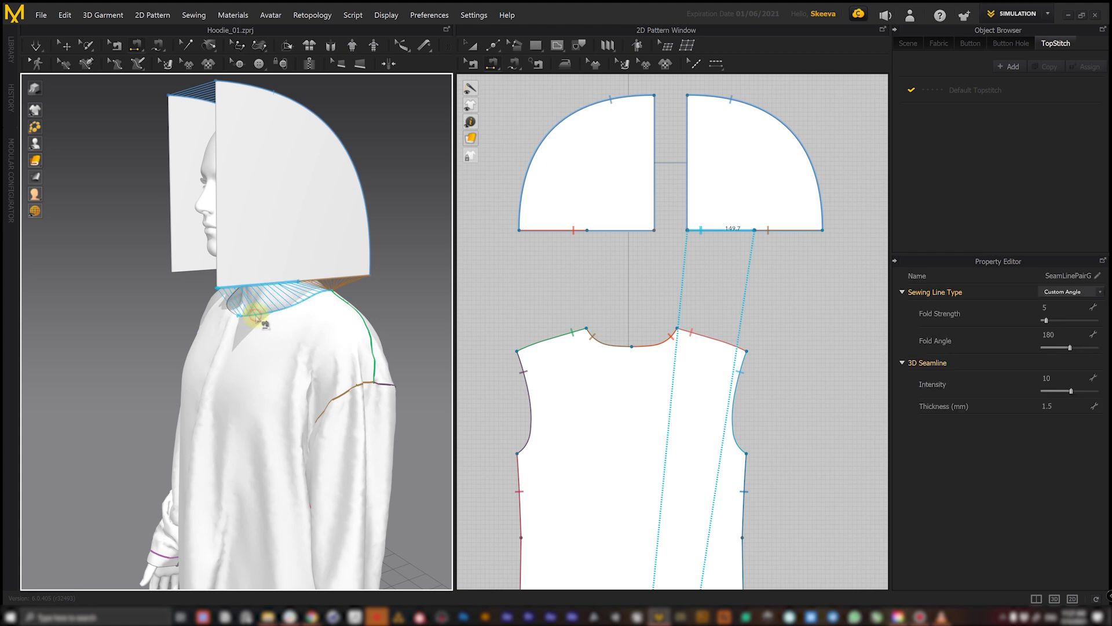
pyautogui.moveTo(273, 311); pyautogui.dragTo(261, 271, button='right')
pyautogui.click(249, 278)
pyautogui.click(248, 317)
# Simulate the garment and pull the hood's front edge into place around the avatar's head
pyautogui.moveTo(343, 288); pyautogui.dragTo(303, 279, button='right')
pyautogui.click(303, 285)
pyautogui.scroll(-5, 307, 280)
pyautogui.scroll(4, 304, 278)
pyautogui.click(35, 45)
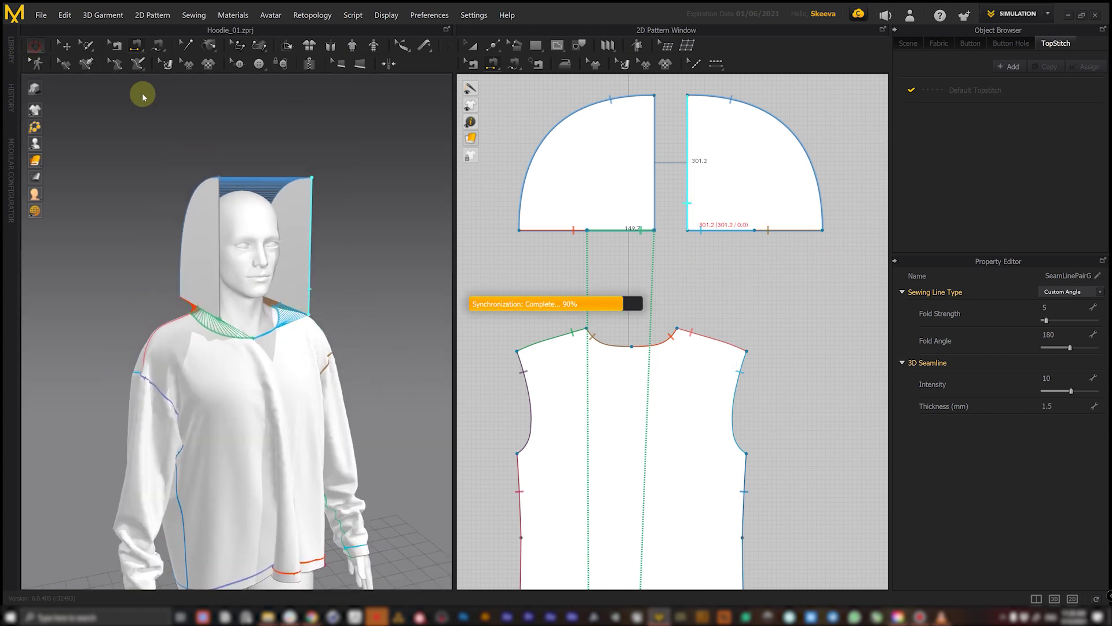
pyautogui.press('space')
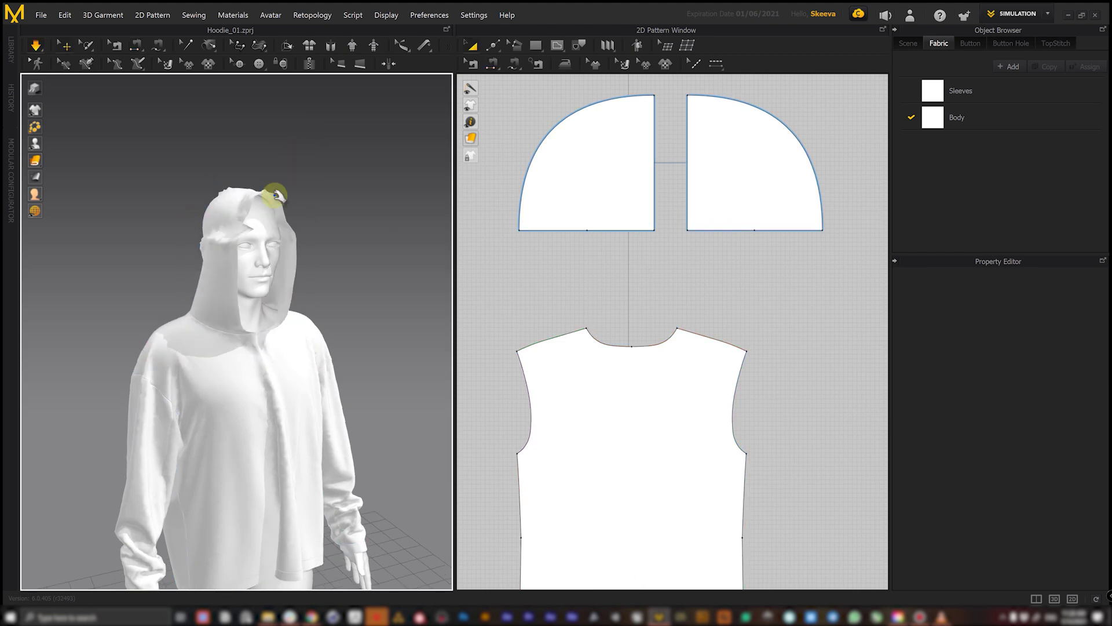
pyautogui.moveTo(317, 210); pyautogui.dragTo(399, 253, button='right')
pyautogui.click(290, 221)
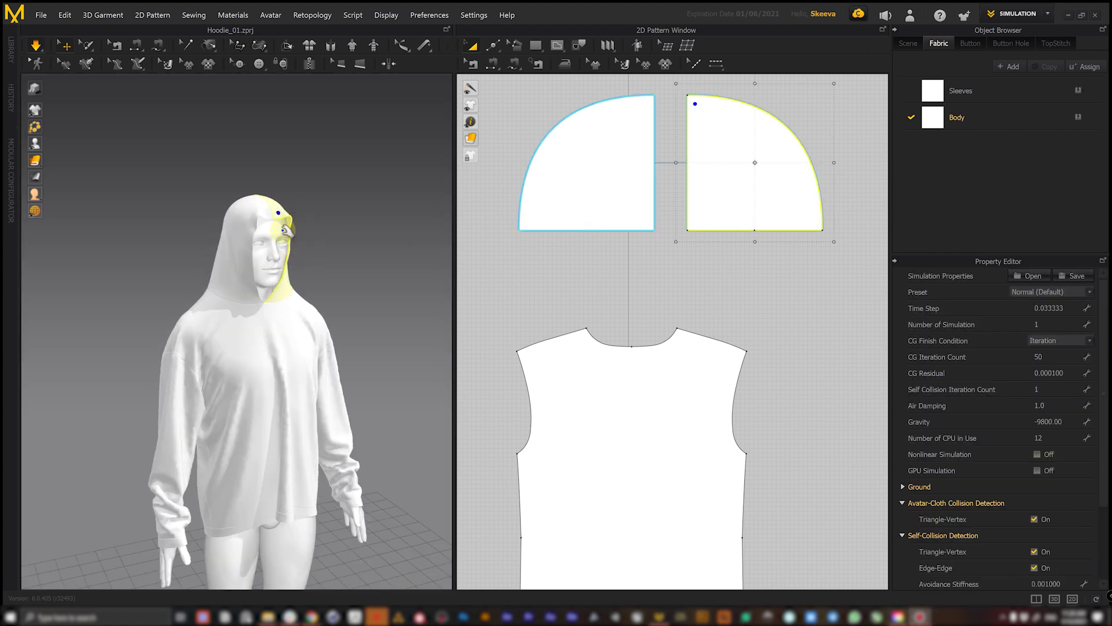
pyautogui.moveTo(308, 229); pyautogui.dragTo(374, 247, button='right')
pyautogui.moveTo(370, 241); pyautogui.dragTo(354, 274, button='middle')
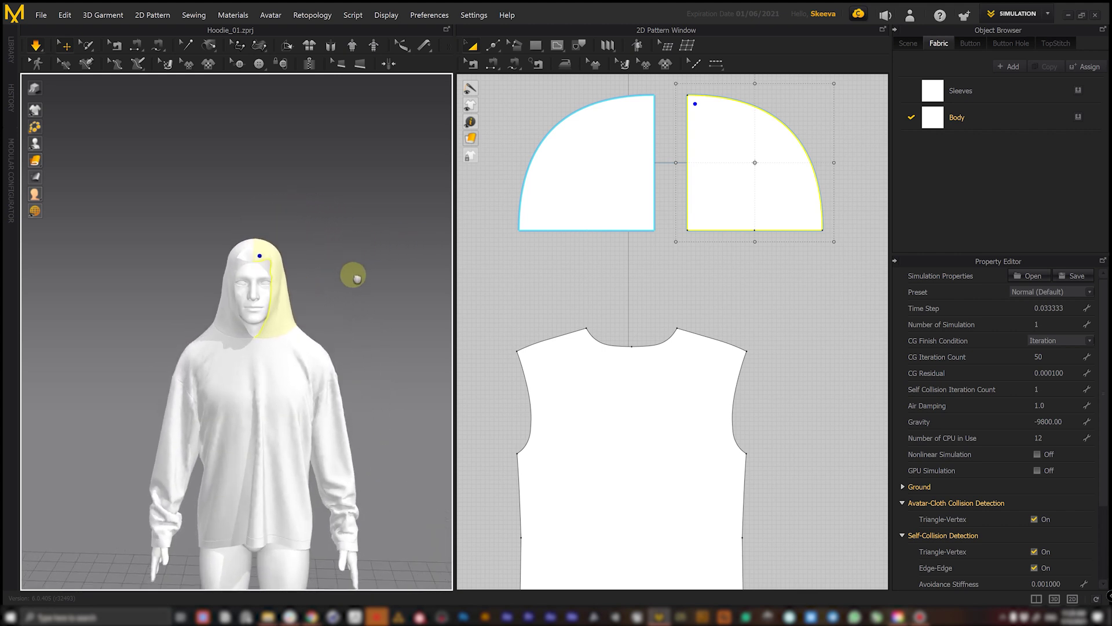
# Scale up the mirrored hood pieces proportionally to an outline length of about 1232 mm each, with simulation running
pyautogui.moveTo(694, 210); pyautogui.dragTo(670, 276, button='middle')
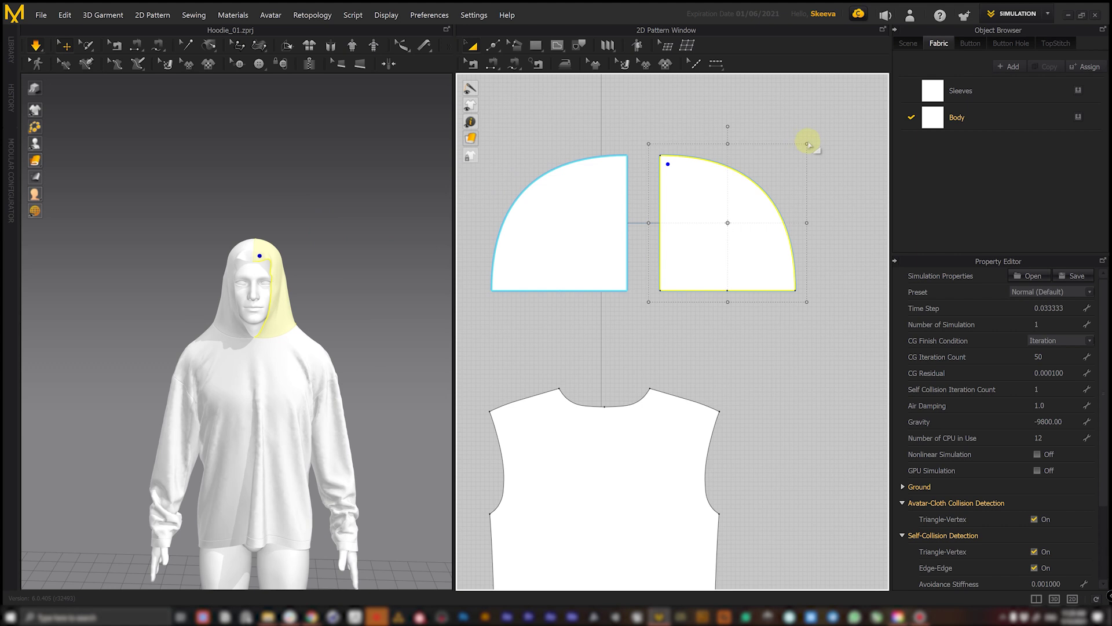
pyautogui.click(737, 110)
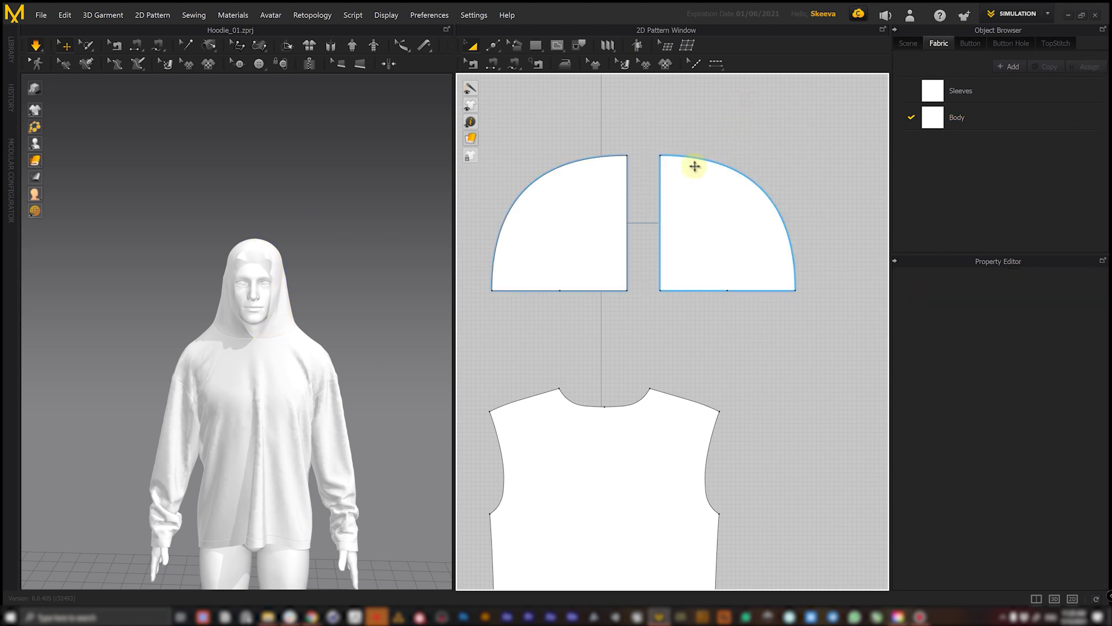
pyautogui.moveTo(328, 254); pyautogui.dragTo(360, 248, button='right')
pyautogui.click(753, 230)
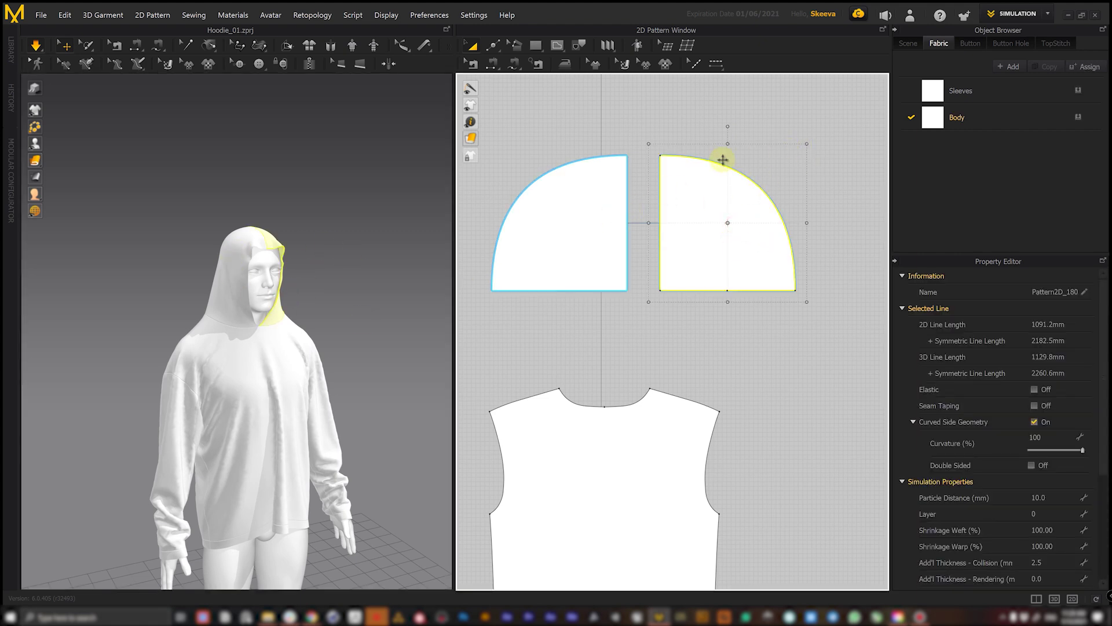
pyautogui.moveTo(817, 134); pyautogui.dragTo(824, 126)
pyautogui.click(36, 45)
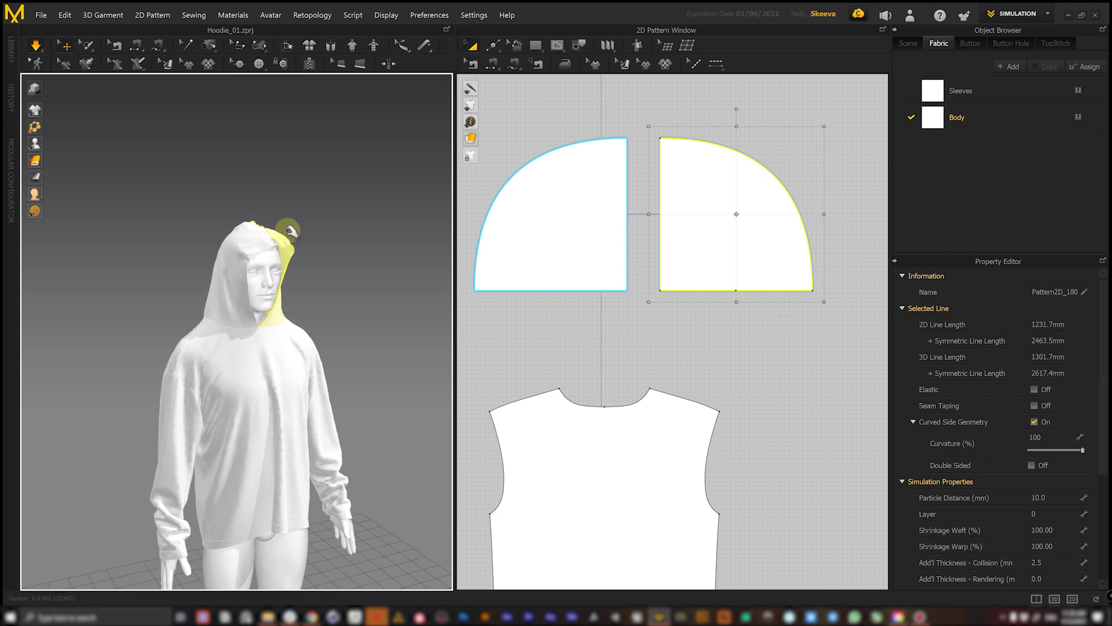
# Pull the enlarged hood's front edge forward over the forehead during simulation
pyautogui.moveTo(259, 226); pyautogui.dragTo(267, 234, button='right')
pyautogui.moveTo(259, 227); pyautogui.dragTo(297, 242)
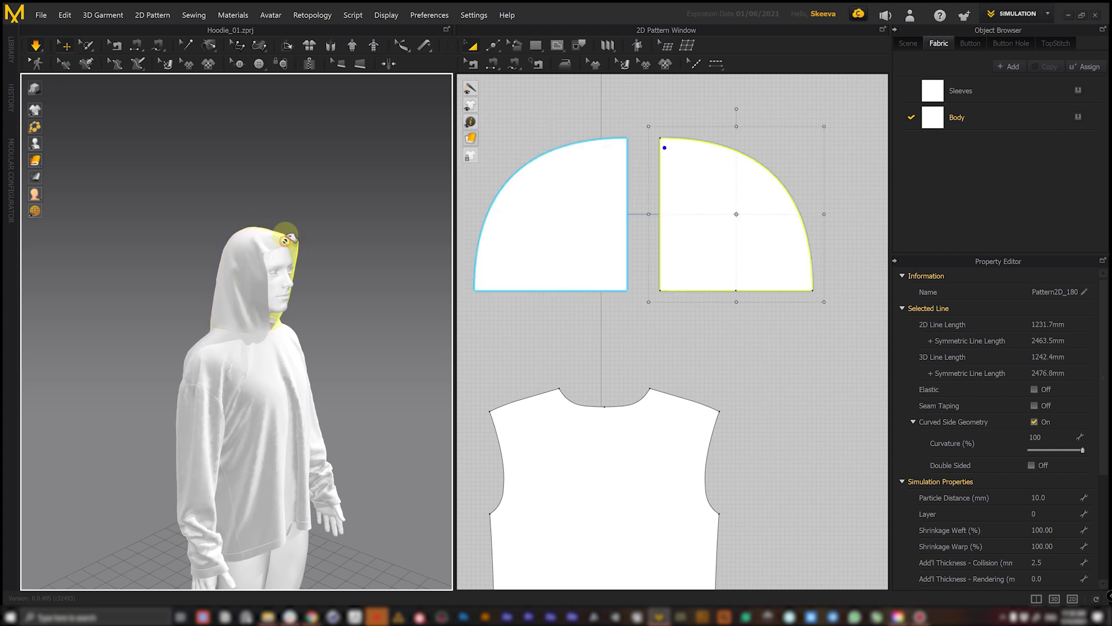
pyautogui.click(336, 208)
pyautogui.moveTo(331, 216); pyautogui.dragTo(346, 232, button='right')
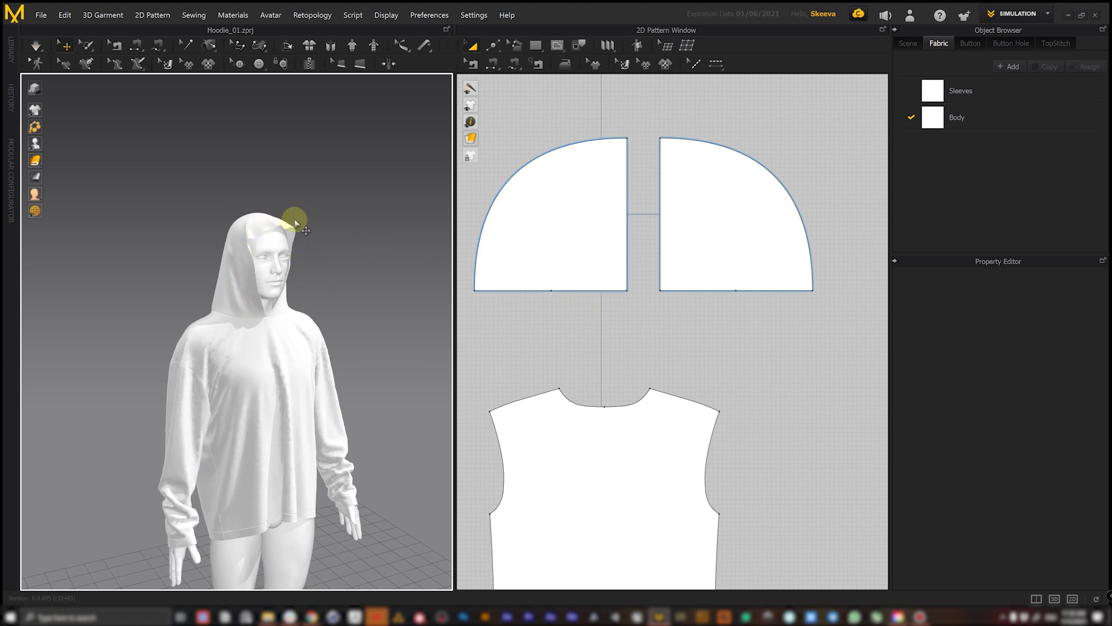
# Offset the hood piece's whole bottom edge inward by 25 mm as an internal line
pyautogui.press('z')
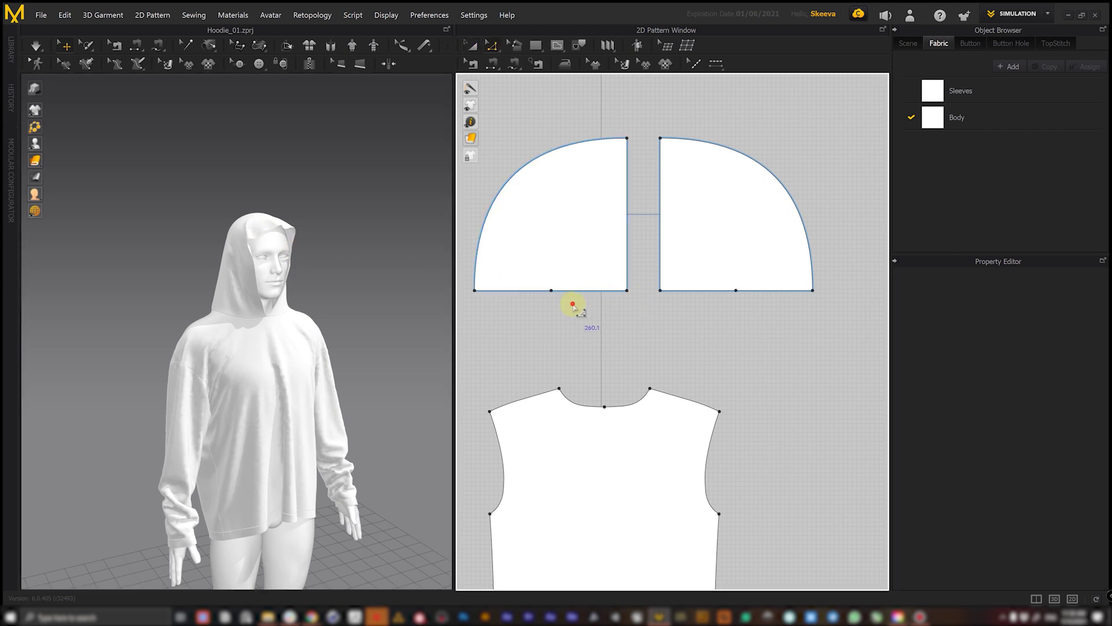
pyautogui.click(581, 290)
pyautogui.scroll(3, 534, 294)
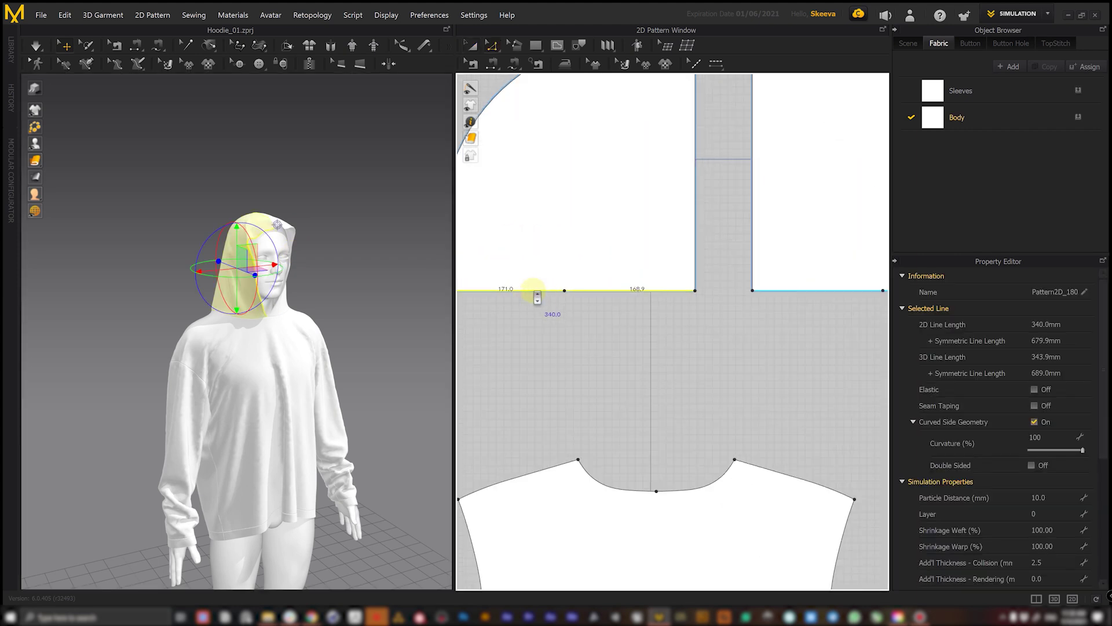
pyautogui.rightClick(568, 295)
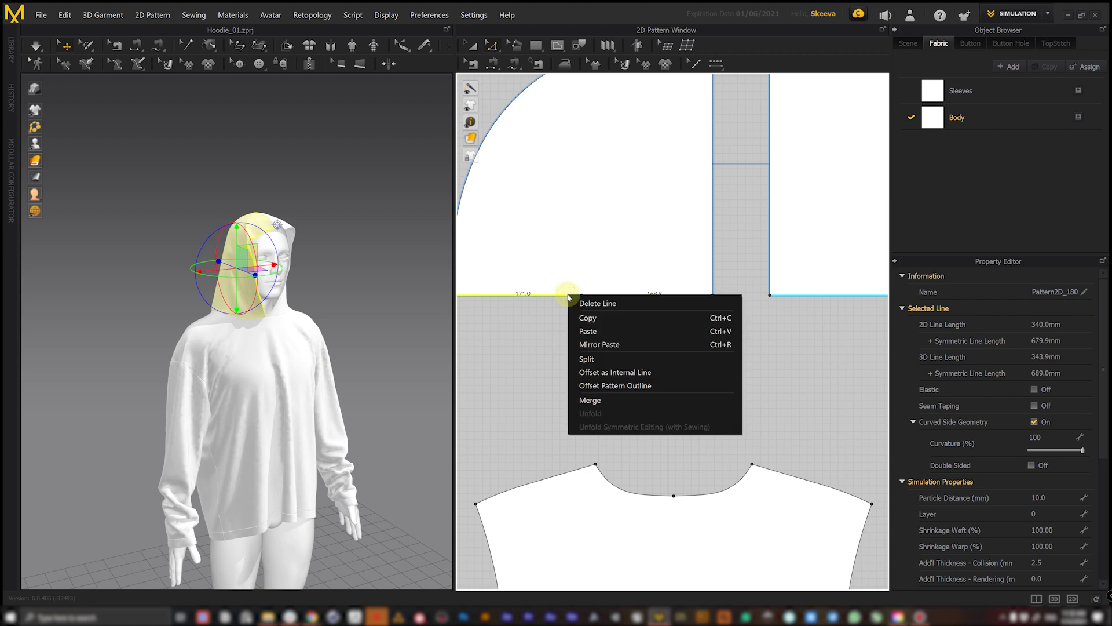
pyautogui.click(610, 373)
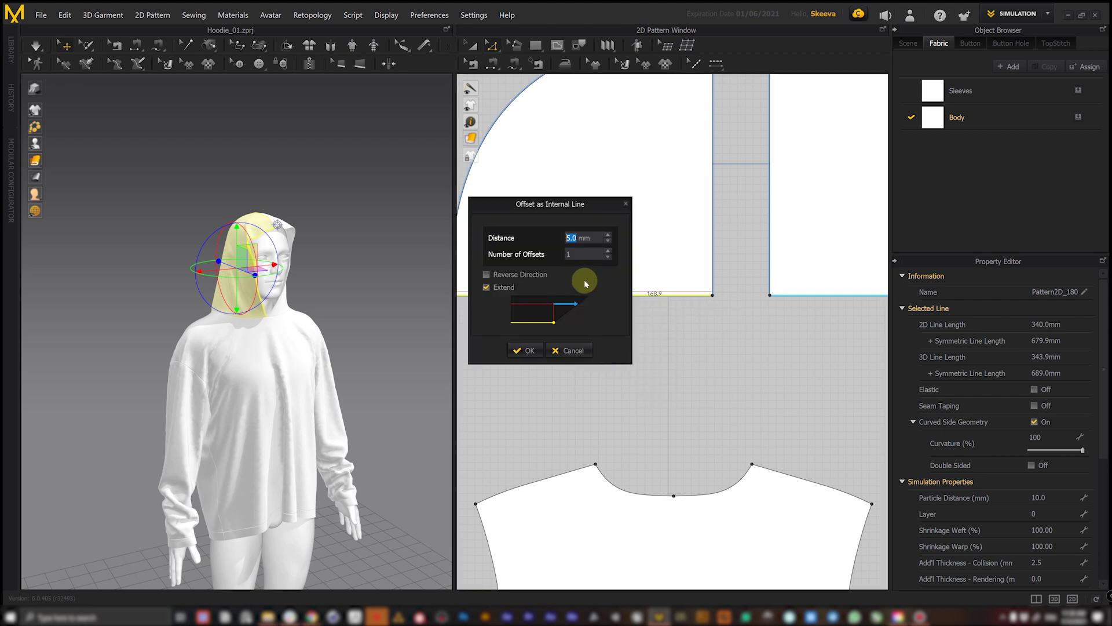
pyautogui.click(526, 350)
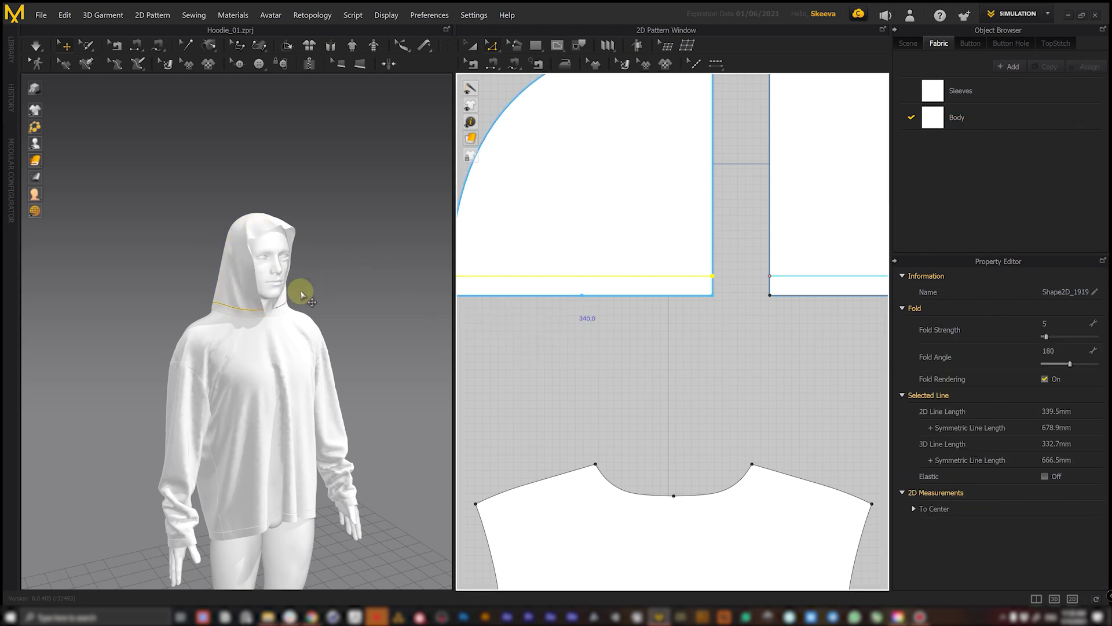
# Cut and sew the hood pieces along the internal line above their bottom edge to make a neck strip
pyautogui.moveTo(253, 327); pyautogui.dragTo(623, 325, button='right')
pyautogui.scroll(-1, 731, 307)
pyautogui.moveTo(731, 307); pyautogui.dragTo(668, 371, button='right')
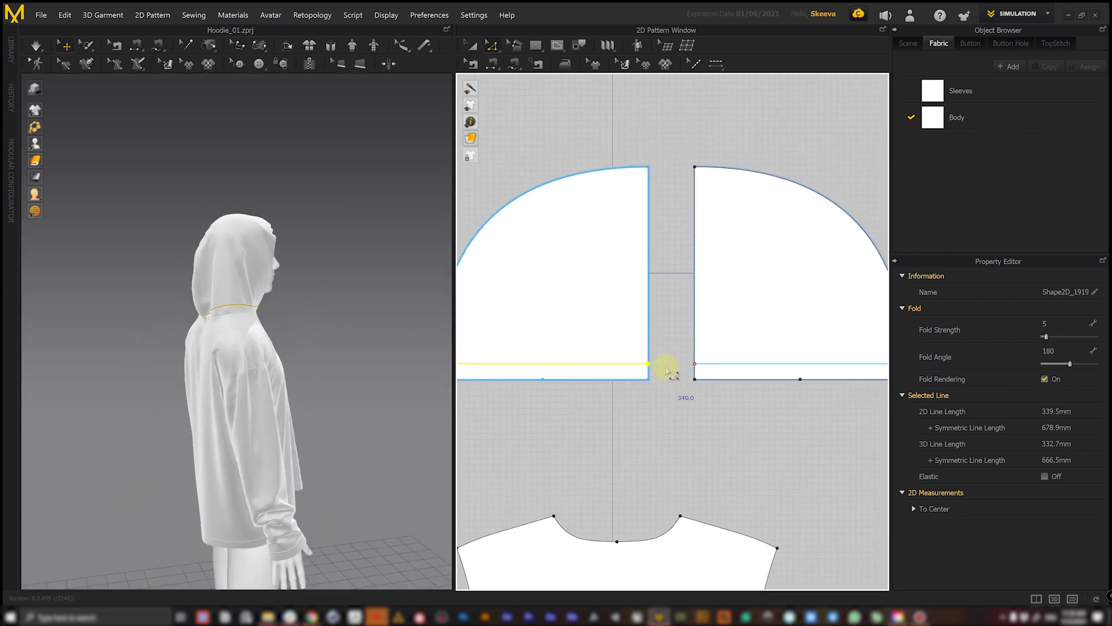
pyautogui.rightClick(631, 366)
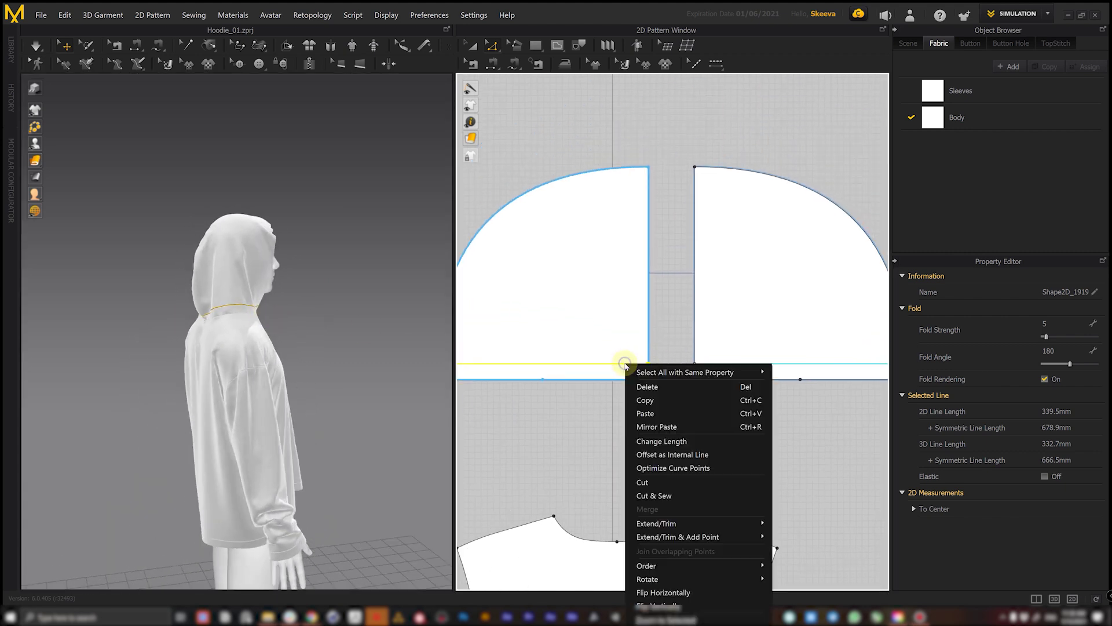
pyautogui.click(676, 491)
pyautogui.moveTo(250, 316)
pyautogui.mouseDown(button='right')
pyautogui.moveTo(209, 308)
pyautogui.moveTo(259, 317)
pyautogui.mouseUp(button='right')
# Offset the hood piece's straight front edge inward by 15 mm as an internal line
pyautogui.click(649, 268)
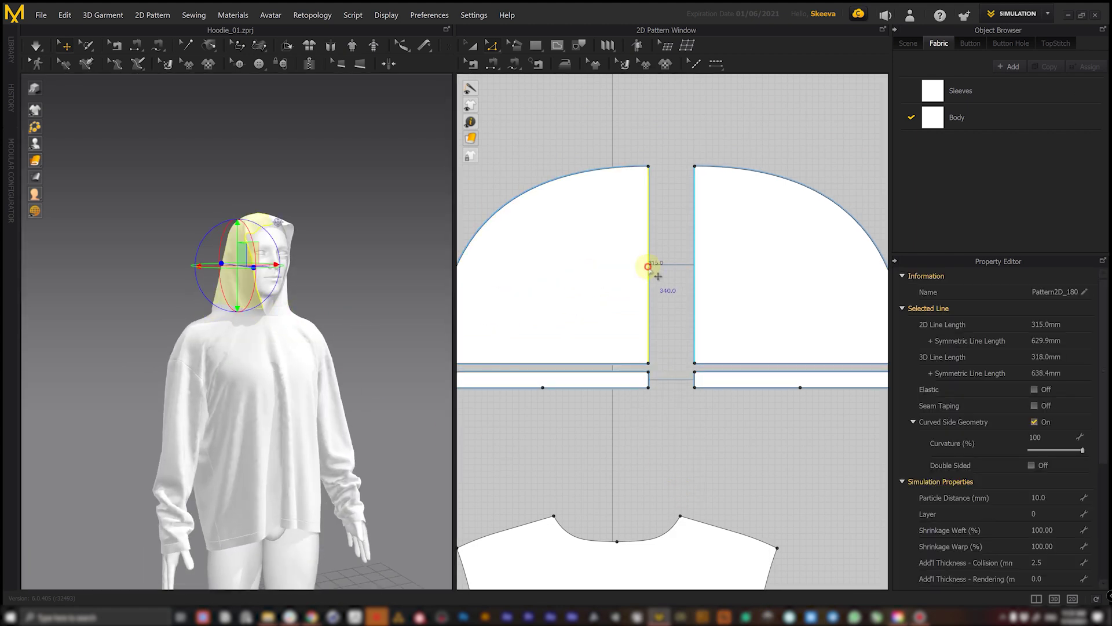
pyautogui.click(668, 240)
pyautogui.click(648, 217)
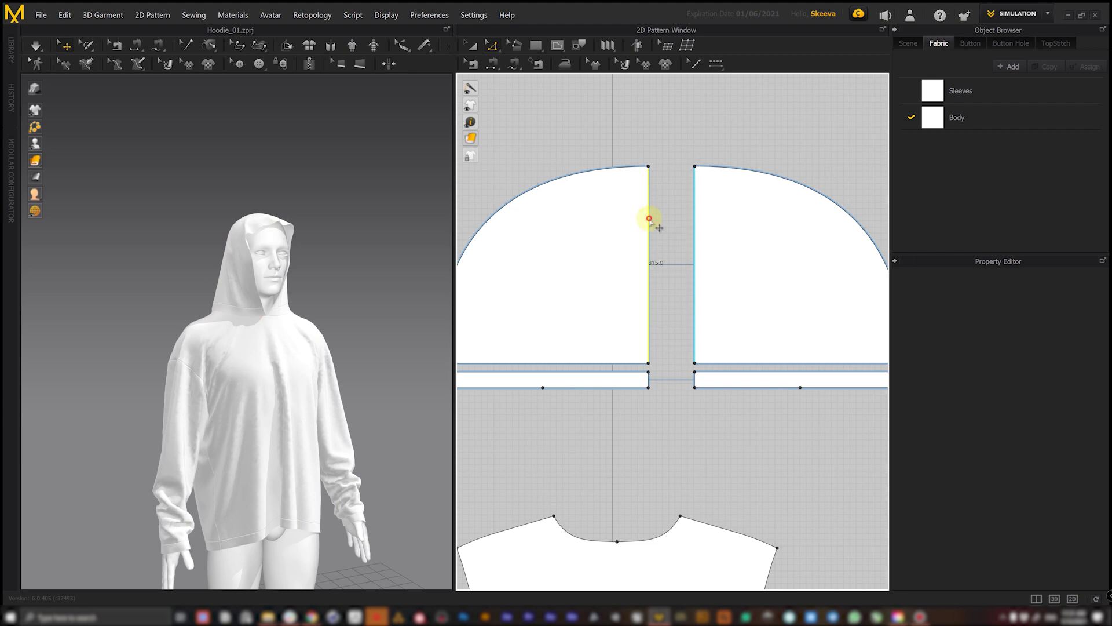
pyautogui.rightClick(649, 219)
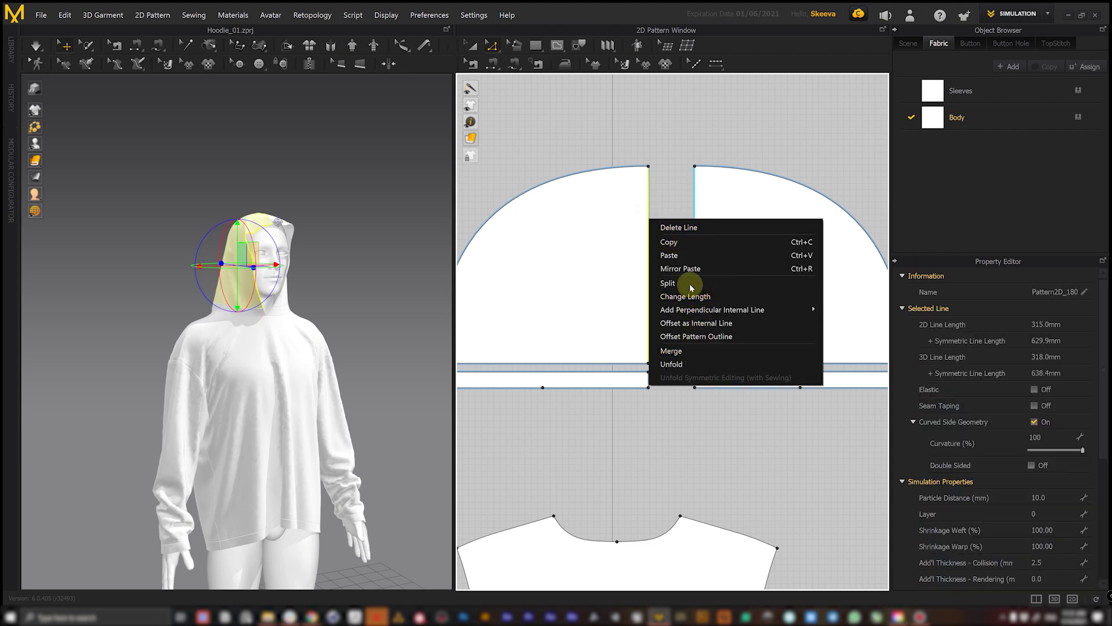
pyautogui.click(701, 323)
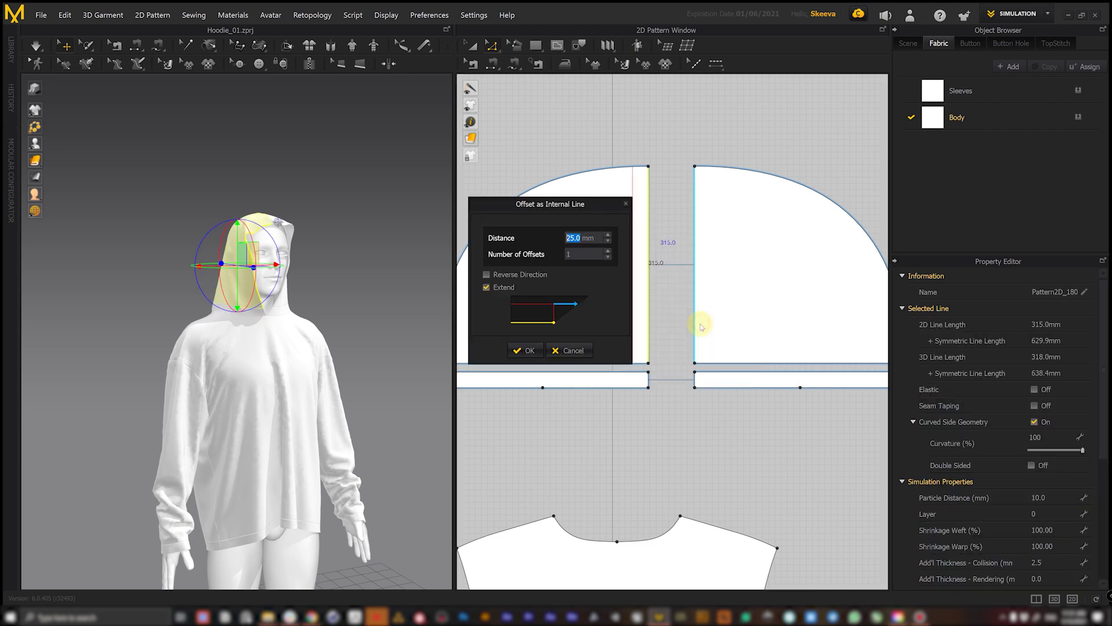
pyautogui.write('15')
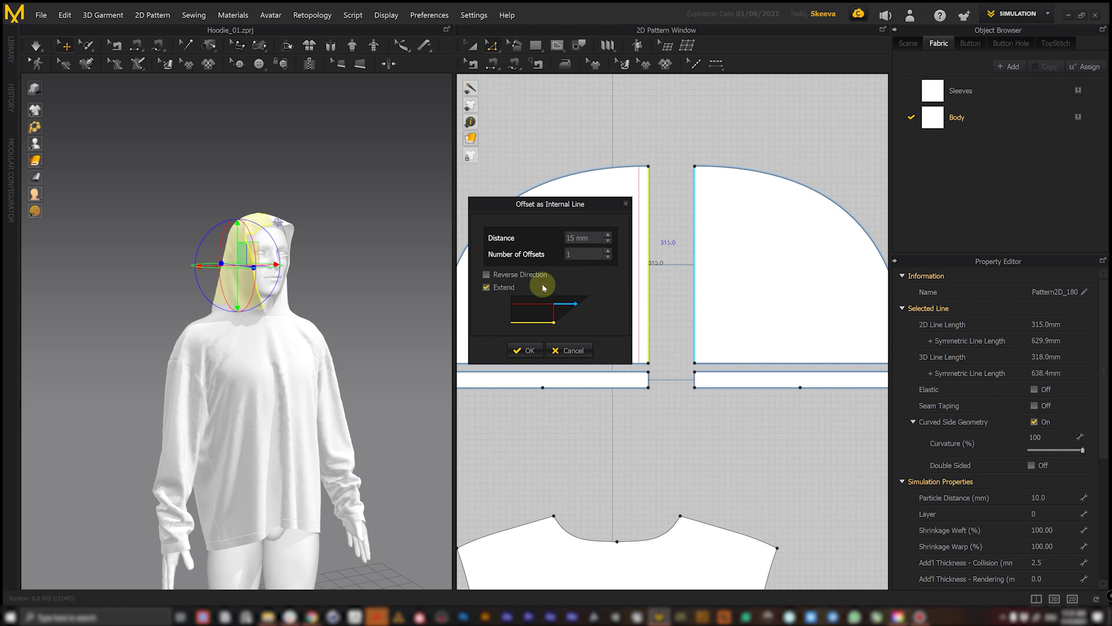
pyautogui.click(525, 350)
# Cut and sew the hood pieces along the vertical internal line to make a strip around the face opening
pyautogui.scroll(5, 308, 241)
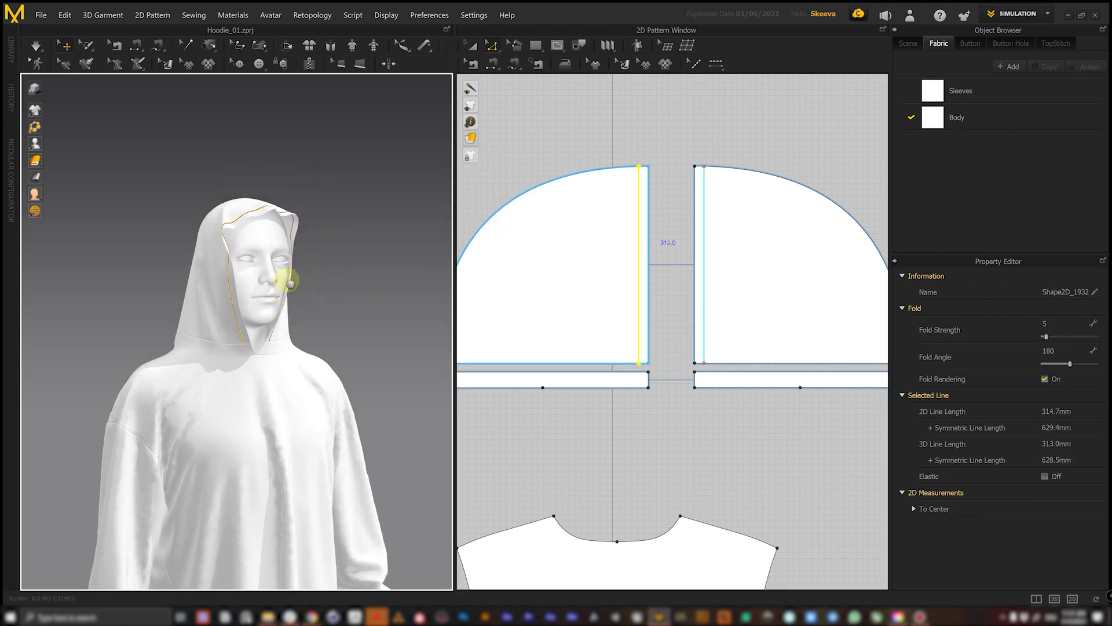
pyautogui.scroll(-3, 290, 282)
pyautogui.rightClick(641, 298)
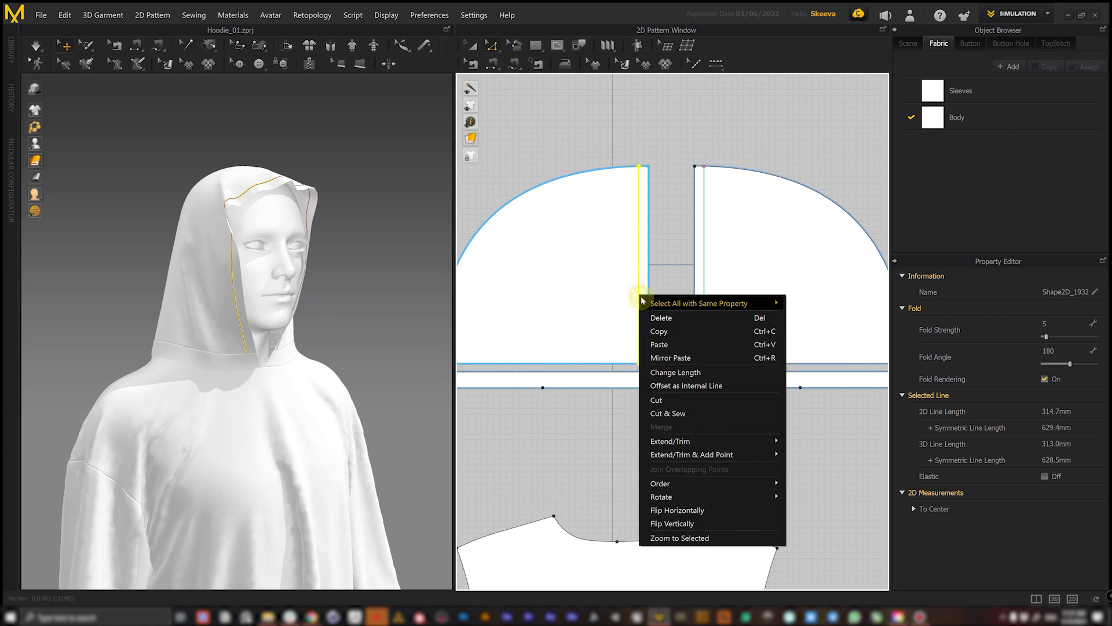
pyautogui.click(665, 415)
# Simulate the garment and pull the hood's lower front corner away from the neckline to check the seam
pyautogui.moveTo(334, 270); pyautogui.dragTo(280, 255, button='right')
pyautogui.click(38, 44)
pyautogui.moveTo(249, 361); pyautogui.dragTo(204, 384)
pyautogui.moveTo(203, 385); pyautogui.dragTo(182, 382, button='right')
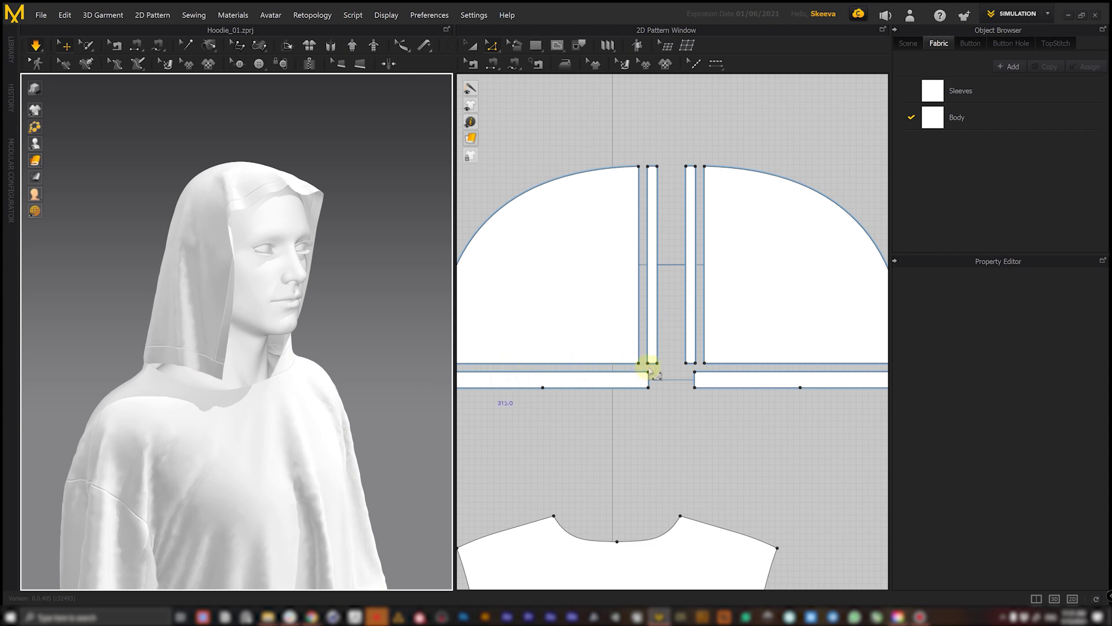
pyautogui.scroll(1, 638, 362)
pyautogui.scroll(-1, 620, 365)
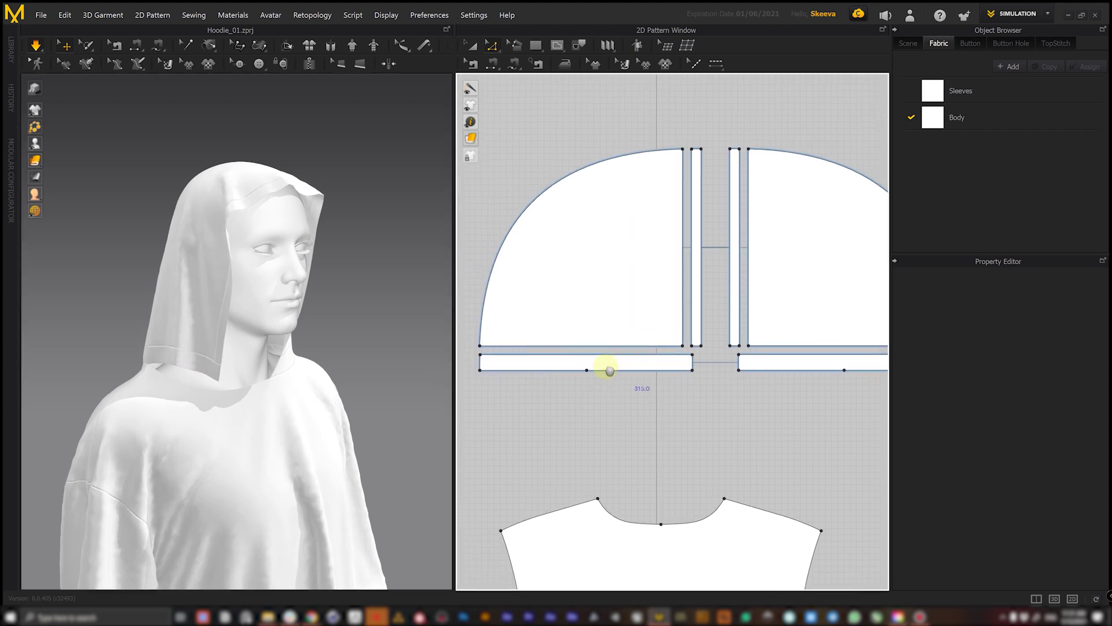
pyautogui.moveTo(186, 348); pyautogui.dragTo(260, 360, button='right')
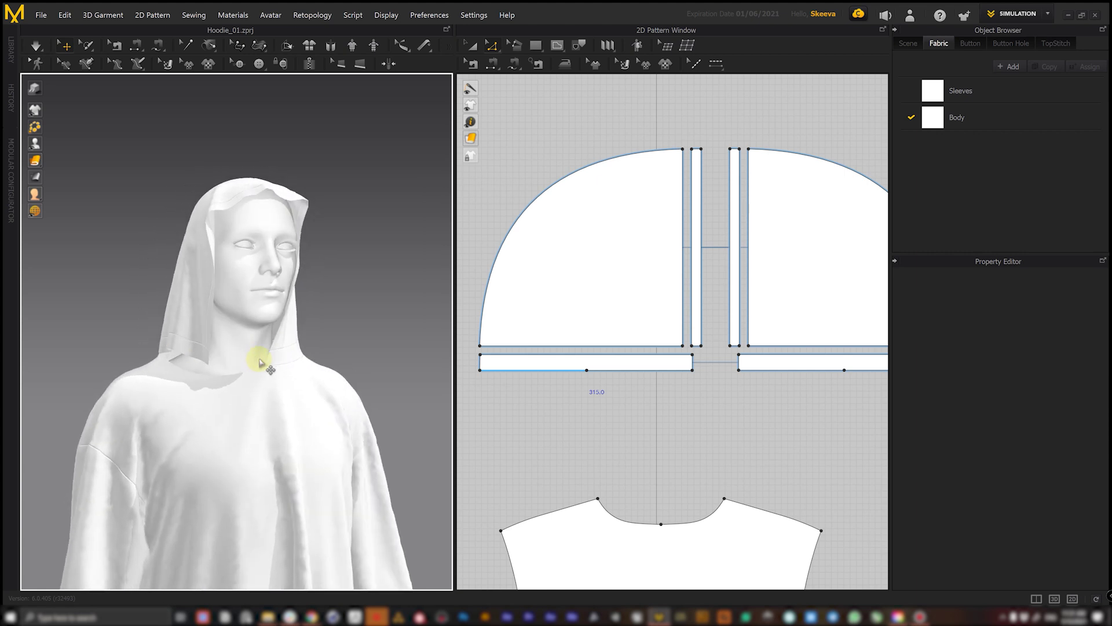
# Sew the front half of the hood's neck strip back to the front neckline with Segment Sewing and simulate the garment
pyautogui.click(202, 349)
pyautogui.click(651, 378)
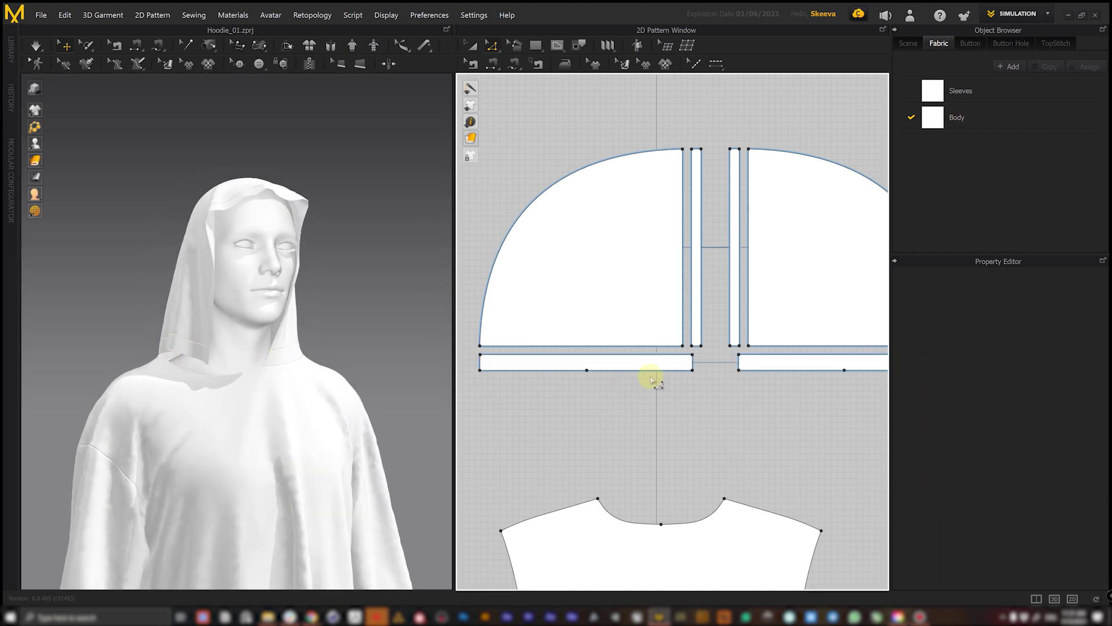
pyautogui.click(204, 360)
pyautogui.moveTo(204, 360); pyautogui.dragTo(486, 165, button='right')
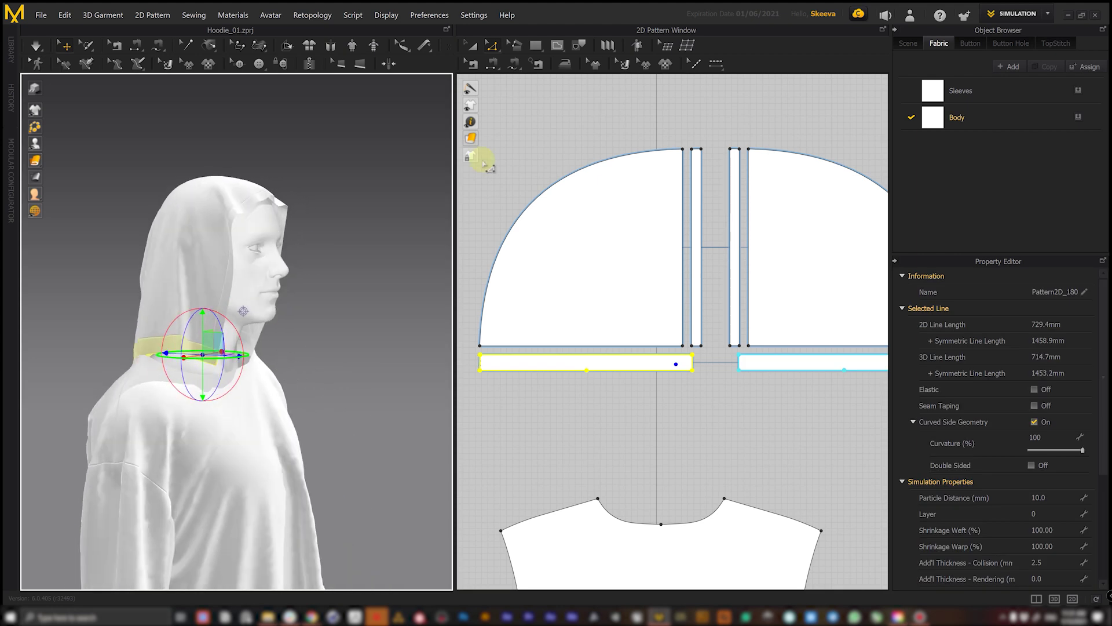
pyautogui.click(493, 66)
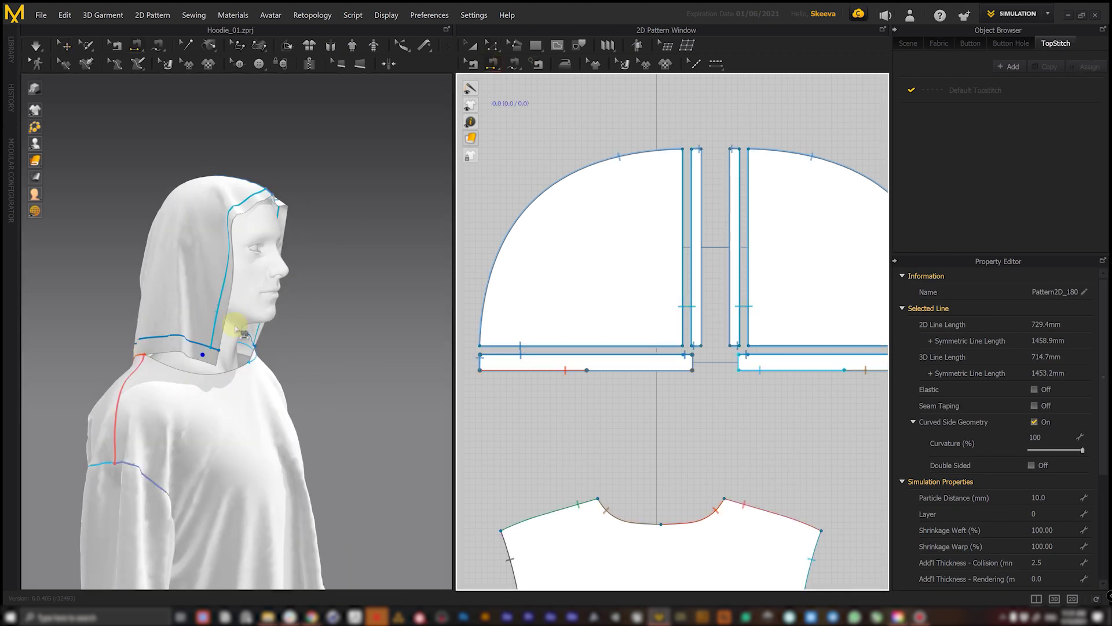
pyautogui.click(204, 374)
pyautogui.press('q')
pyautogui.click(232, 367)
pyautogui.moveTo(248, 373); pyautogui.dragTo(248, 377, button='right')
pyautogui.press('space')
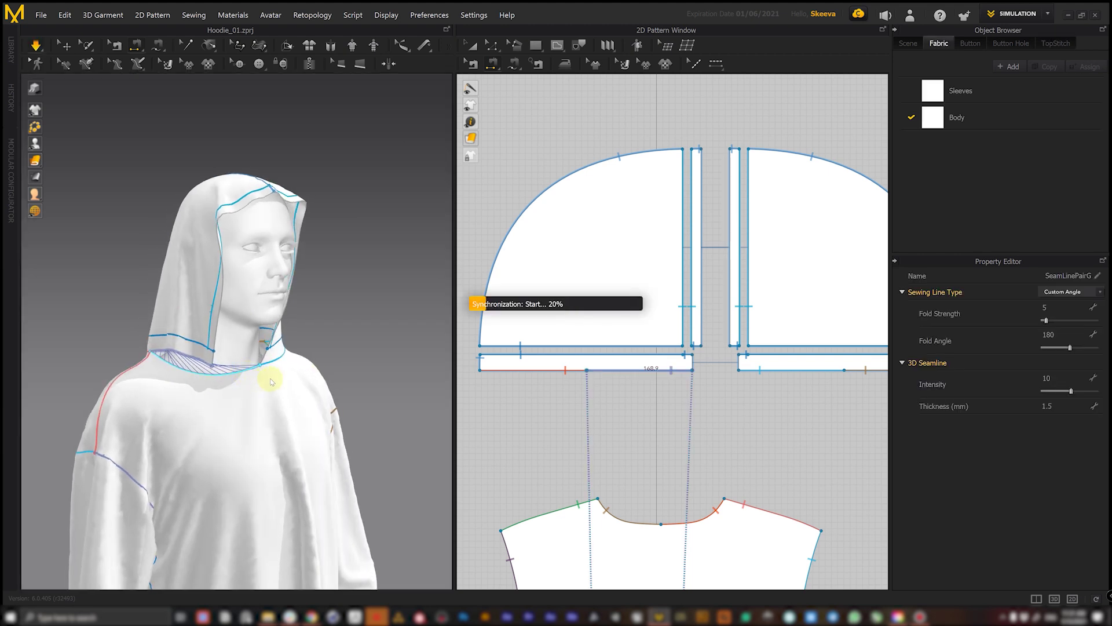
# Simulate the garment with the hood up and pull the front body's shoulders outward on both sides to settle the fabric
pyautogui.moveTo(315, 307); pyautogui.dragTo(181, 305, button='right')
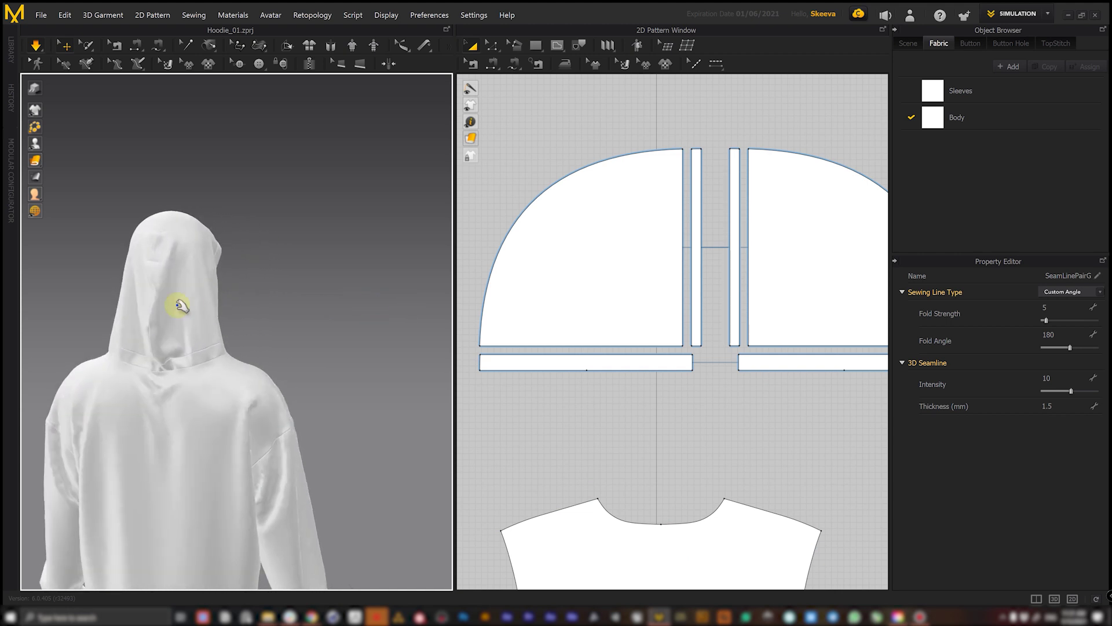
pyautogui.click(160, 277)
pyautogui.moveTo(290, 278); pyautogui.dragTo(164, 353, button='right')
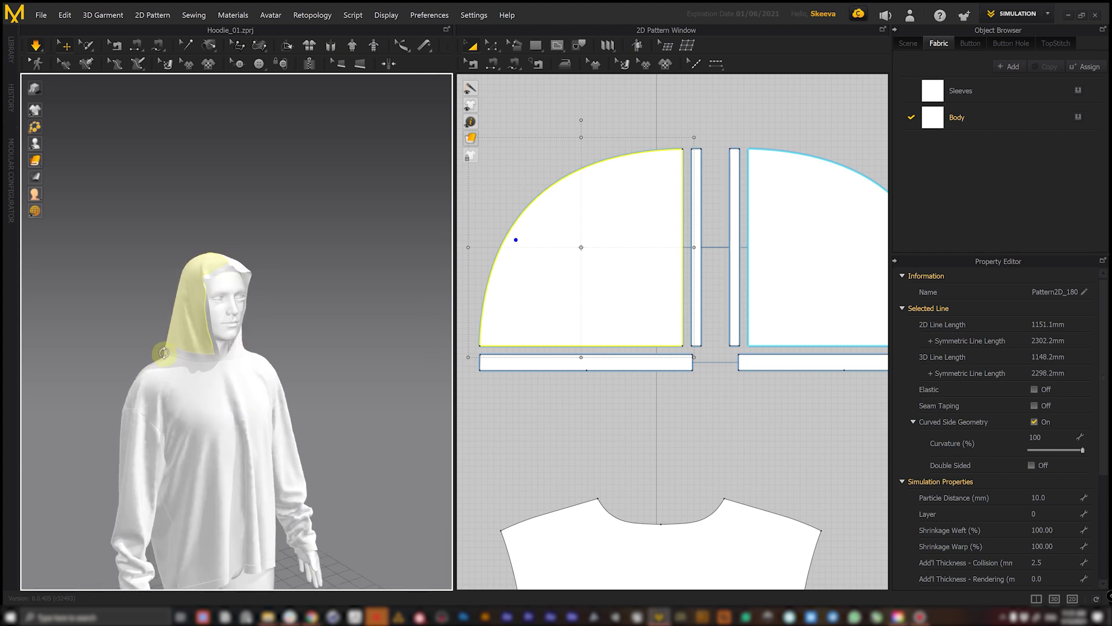
pyautogui.click(173, 357)
pyautogui.keyDown('shift'); pyautogui.click(237, 357); pyautogui.keyUp('shift')
pyautogui.click(298, 329)
pyautogui.moveTo(299, 329); pyautogui.dragTo(276, 320, button='right')
pyautogui.click(285, 344)
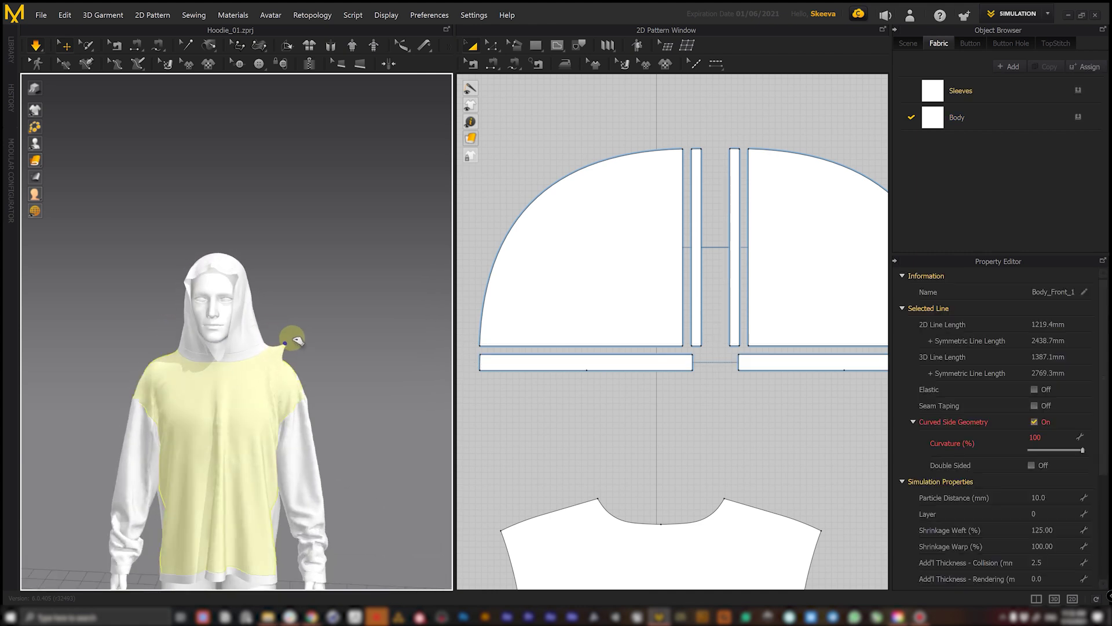
pyautogui.moveTo(151, 357); pyautogui.dragTo(165, 361)
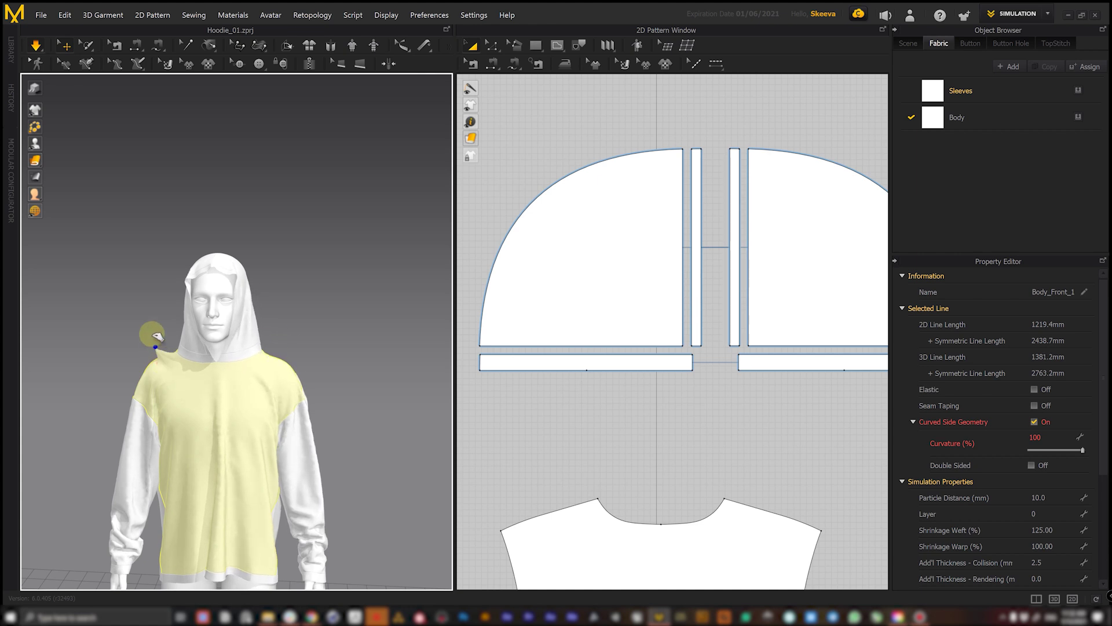
# Pull the hood backward off the avatar's head so it falls behind the neck
pyautogui.click(311, 305)
pyautogui.moveTo(310, 300); pyautogui.dragTo(264, 294, button='right')
pyautogui.click(254, 256)
pyautogui.moveTo(290, 240); pyautogui.dragTo(369, 240)
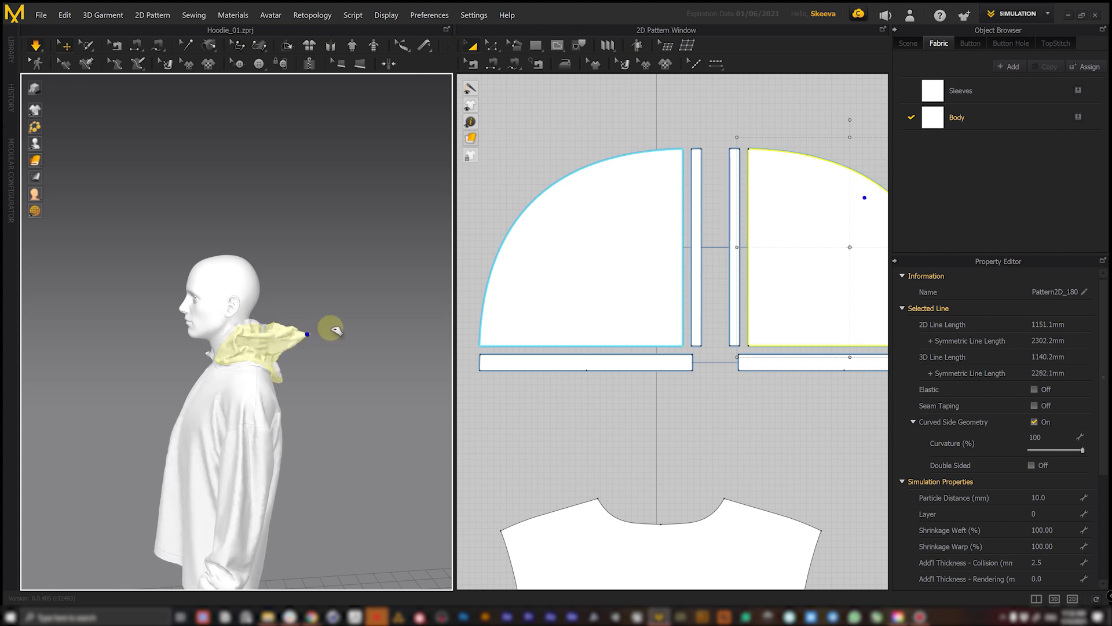
pyautogui.moveTo(346, 332); pyautogui.dragTo(342, 344)
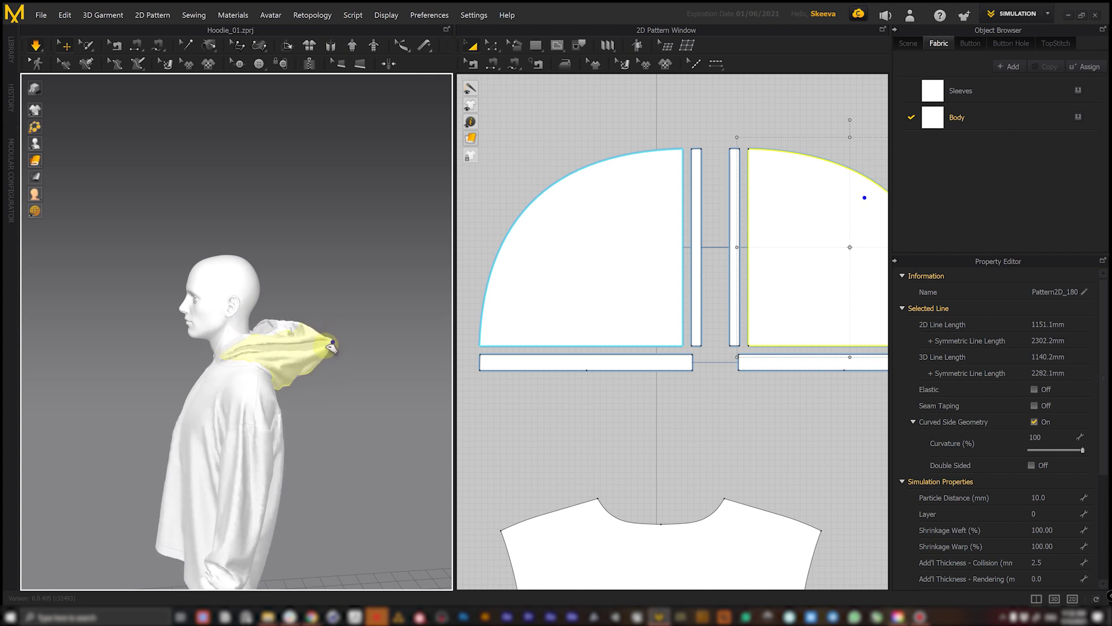
pyautogui.click(337, 315)
pyautogui.moveTo(335, 318); pyautogui.dragTo(255, 374, button='right')
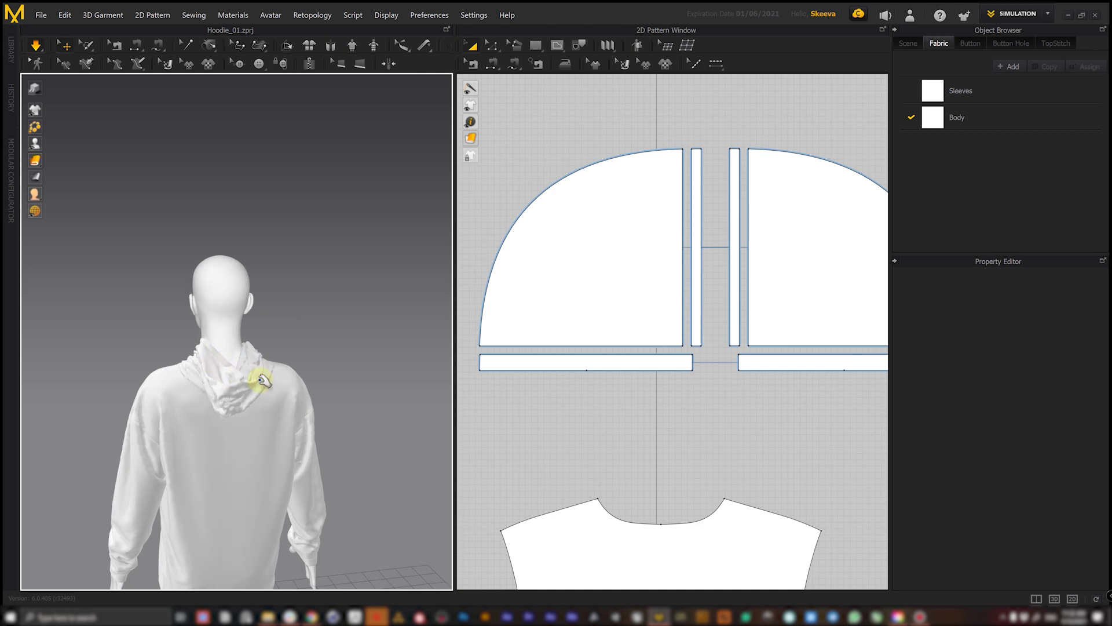
# Spread both halves of the lowered hood outward across the upper back
pyautogui.scroll(-3, 263, 381)
pyautogui.click(200, 352)
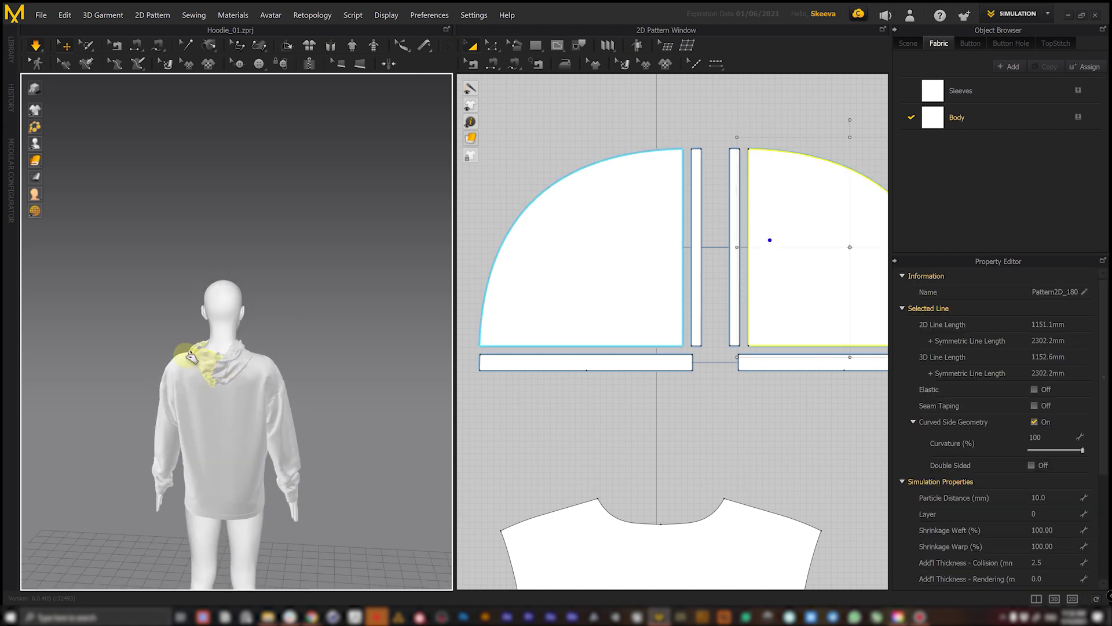
pyautogui.moveTo(241, 353); pyautogui.dragTo(262, 355)
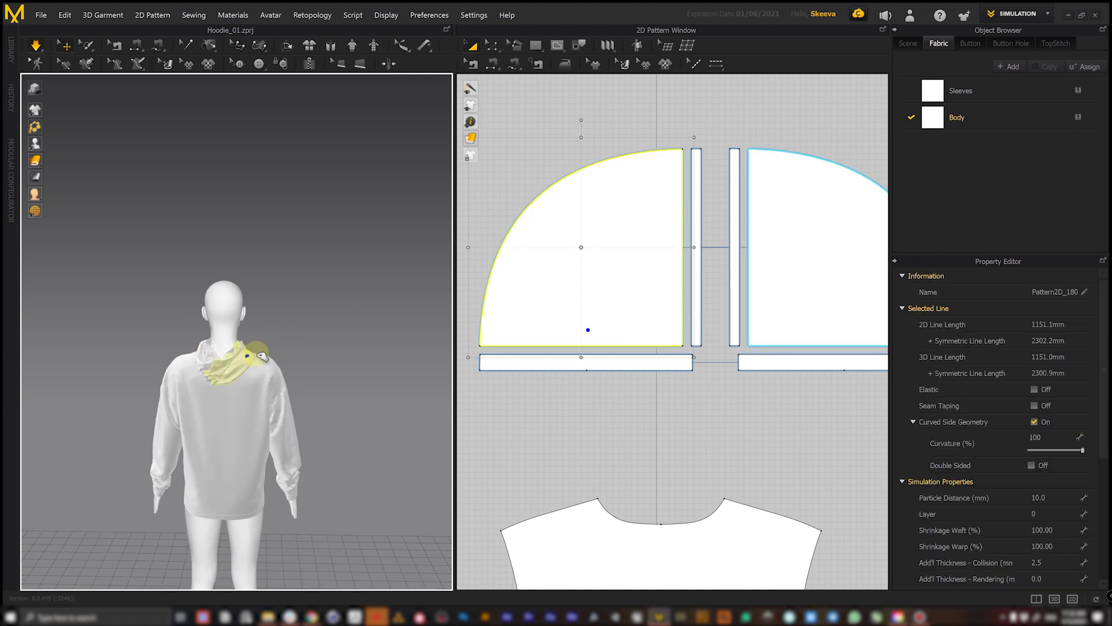
pyautogui.click(276, 328)
pyautogui.moveTo(276, 328); pyautogui.dragTo(388, 329, button='right')
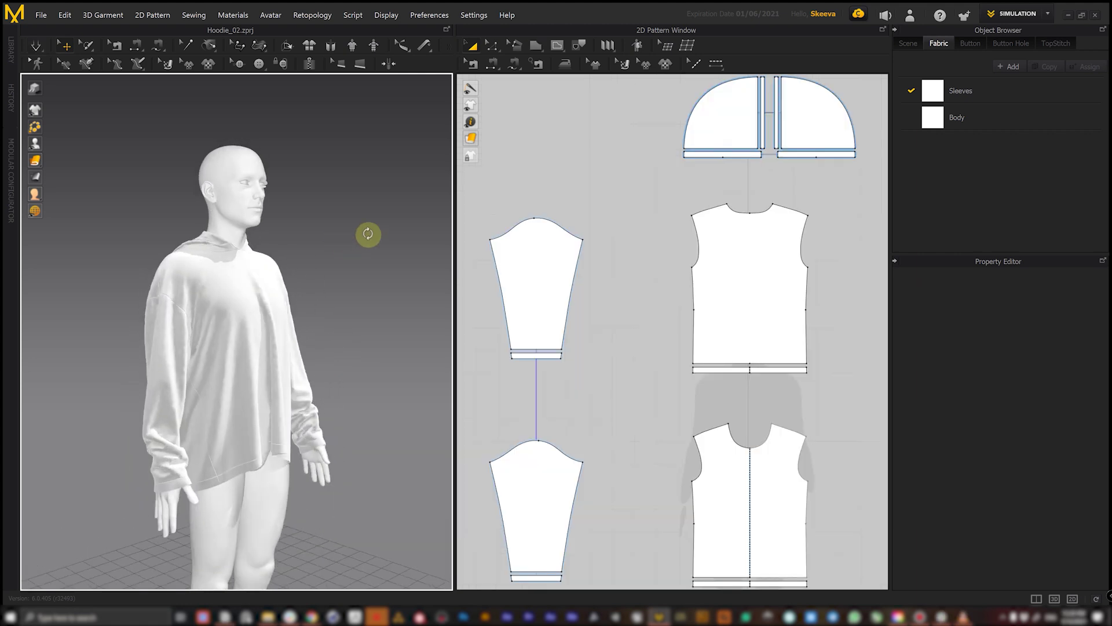
# Run the simulation and pull the hood and shoulder fabric outward to even out the drape
pyautogui.moveTo(368, 236); pyautogui.dragTo(256, 256, button='right')
pyautogui.click(36, 45)
pyautogui.click(293, 261)
pyautogui.click(256, 257)
pyautogui.moveTo(385, 323); pyautogui.dragTo(229, 298, button='right')
pyautogui.click(318, 447)
pyautogui.moveTo(196, 264); pyautogui.dragTo(149, 267)
# Pull the lower garment and the front hem band sideways to straighten the hem around the hips
pyautogui.moveTo(307, 401); pyautogui.dragTo(326, 449)
pyautogui.moveTo(333, 443); pyautogui.dragTo(281, 409, button='right')
pyautogui.moveTo(283, 443); pyautogui.dragTo(310, 429)
pyautogui.moveTo(370, 371); pyautogui.dragTo(345, 357, button='right')
pyautogui.moveTo(226, 452); pyautogui.dragTo(193, 452)
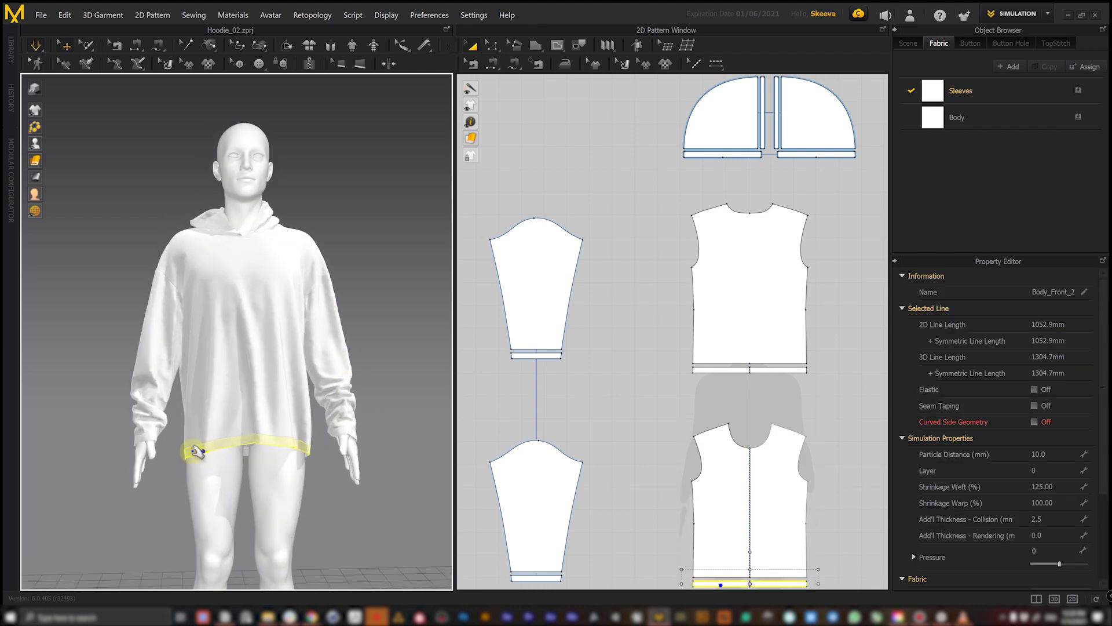
pyautogui.click(340, 323)
pyautogui.click(368, 306)
pyautogui.moveTo(367, 306); pyautogui.dragTo(293, 330, button='right')
pyautogui.click(294, 335)
# Select all pattern pieces and set their particle distance to 5 mm
pyautogui.scroll(-2, 637, 242)
pyautogui.rightClick(603, 241)
pyautogui.click(775, 151)
pyautogui.moveTo(814, 113); pyautogui.dragTo(480, 510)
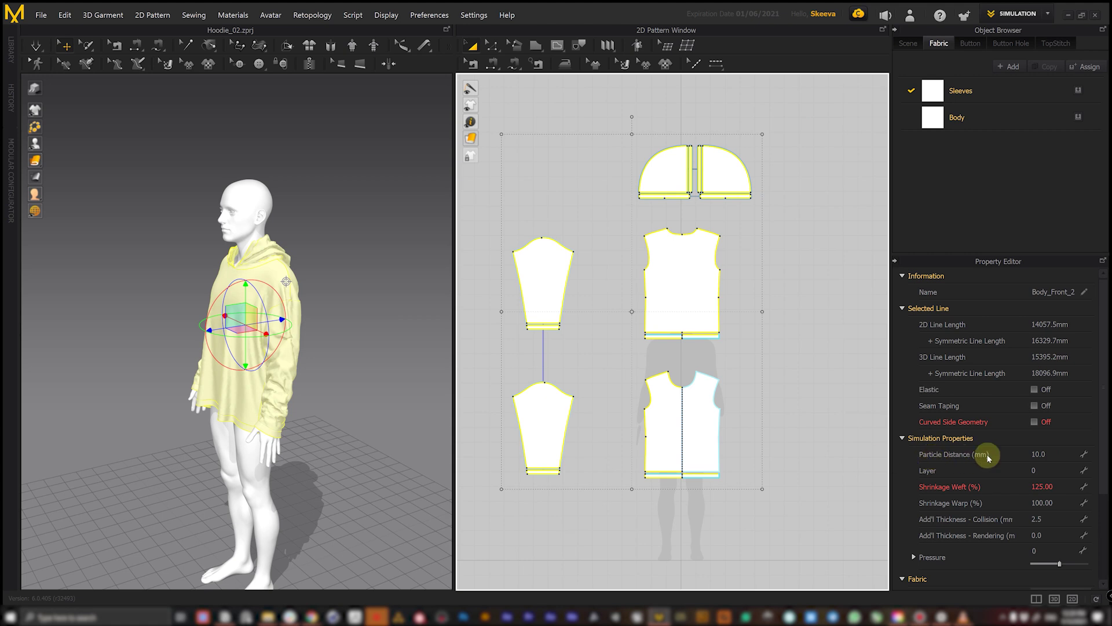
pyautogui.click(1052, 454)
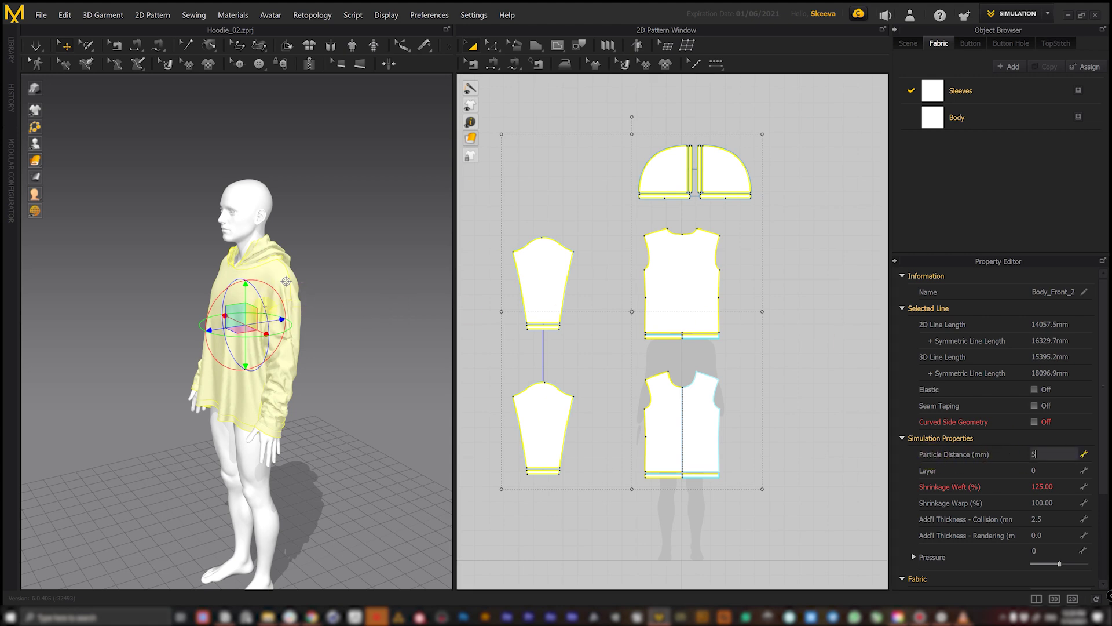
pyautogui.press('Return')
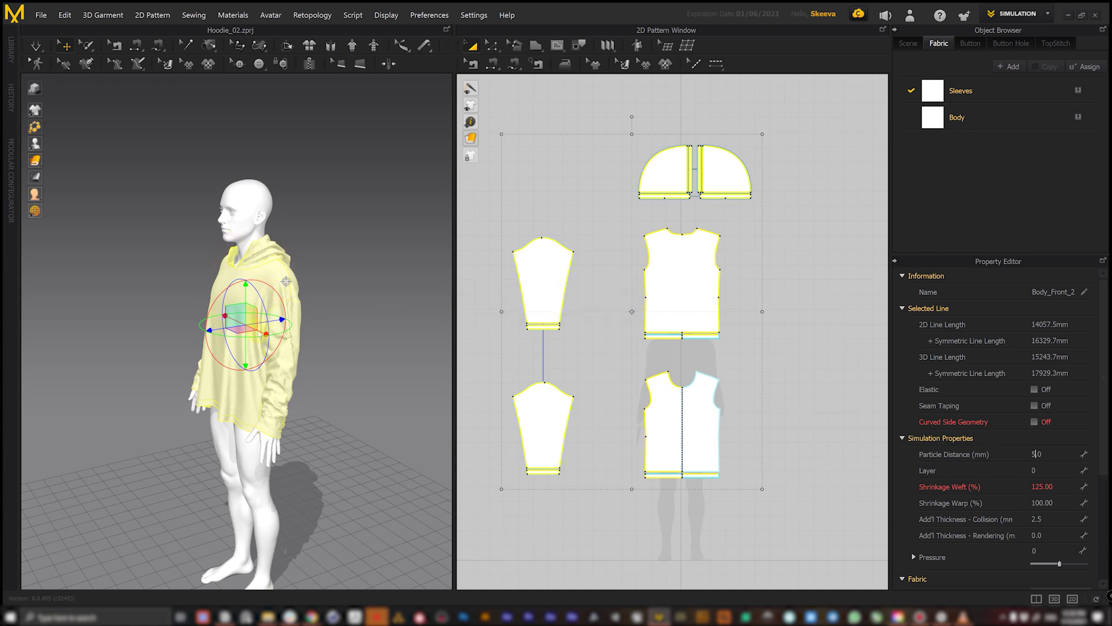
# Simulate the refined mesh and pull the front body's shoulder upward to settle the sleeve and body wrinkles
pyautogui.moveTo(270, 338); pyautogui.dragTo(421, 212, button='right')
pyautogui.scroll(3, 334, 305)
pyautogui.click(421, 211)
pyautogui.scroll(5, 268, 328)
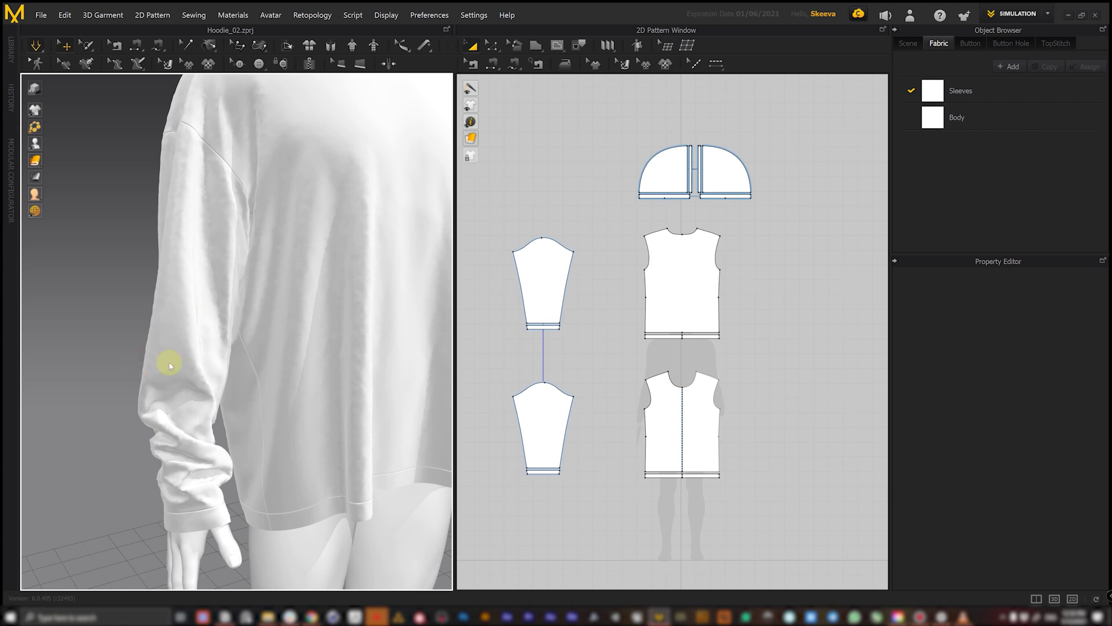
pyautogui.moveTo(243, 343); pyautogui.dragTo(330, 323, button='right')
pyautogui.scroll(-3, 335, 380)
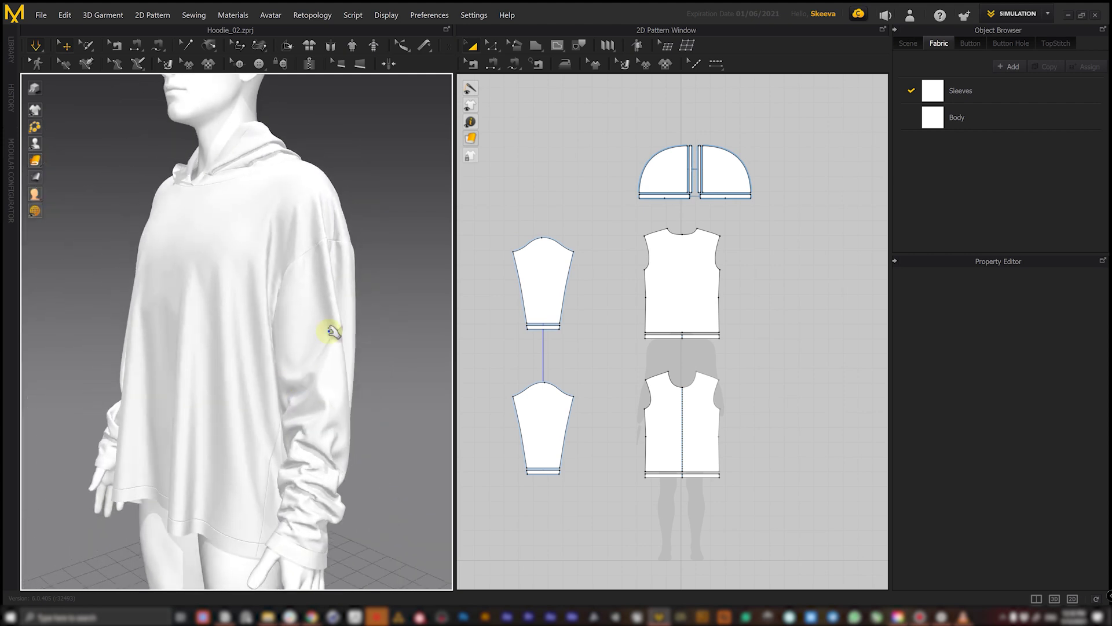
pyautogui.moveTo(332, 193); pyautogui.dragTo(339, 103)
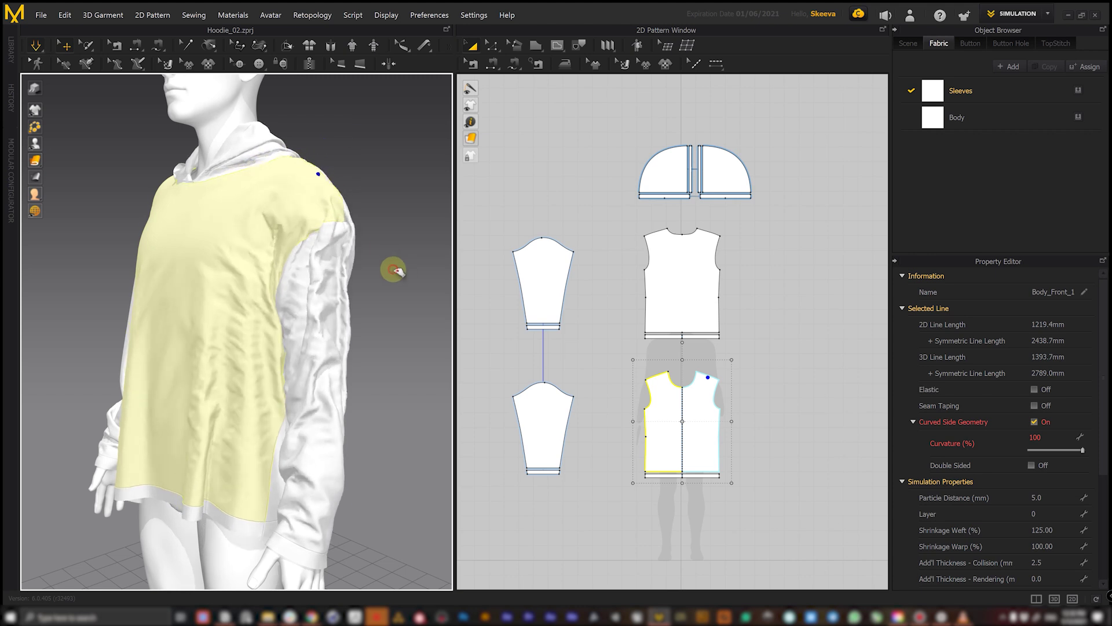
pyautogui.click(392, 268)
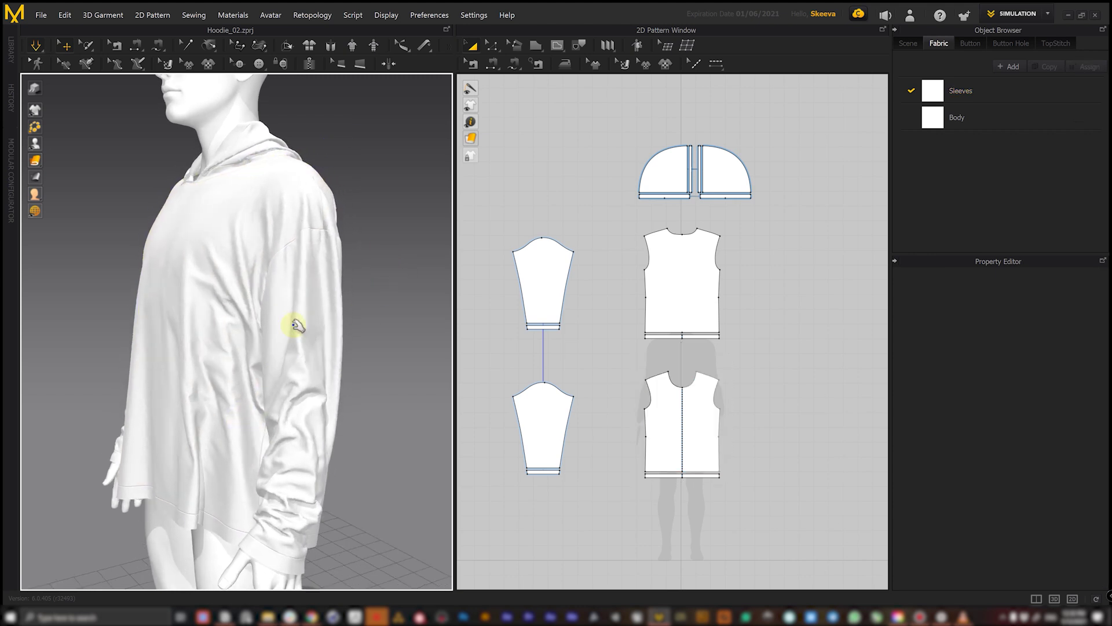
# Pull the lowered hood's fabric down over the upper back to smooth its folds
pyautogui.moveTo(331, 313); pyautogui.dragTo(249, 305, button='right')
pyautogui.click(181, 271)
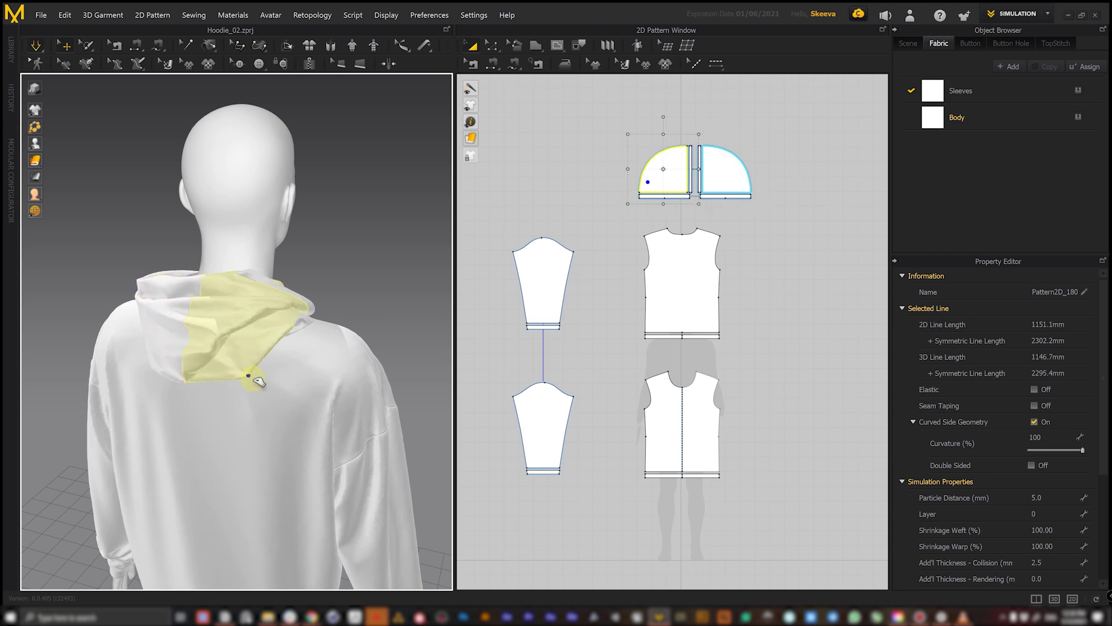
pyautogui.click(341, 283)
pyautogui.moveTo(340, 283); pyautogui.dragTo(225, 237, button='right')
# Hide the avatar to examine the hoodie's drape and neckline on its own, and show it again
pyautogui.hotkey('shift', 'a')
pyautogui.click(220, 218)
pyautogui.click(324, 218)
pyautogui.moveTo(323, 217); pyautogui.dragTo(309, 280, button='right')
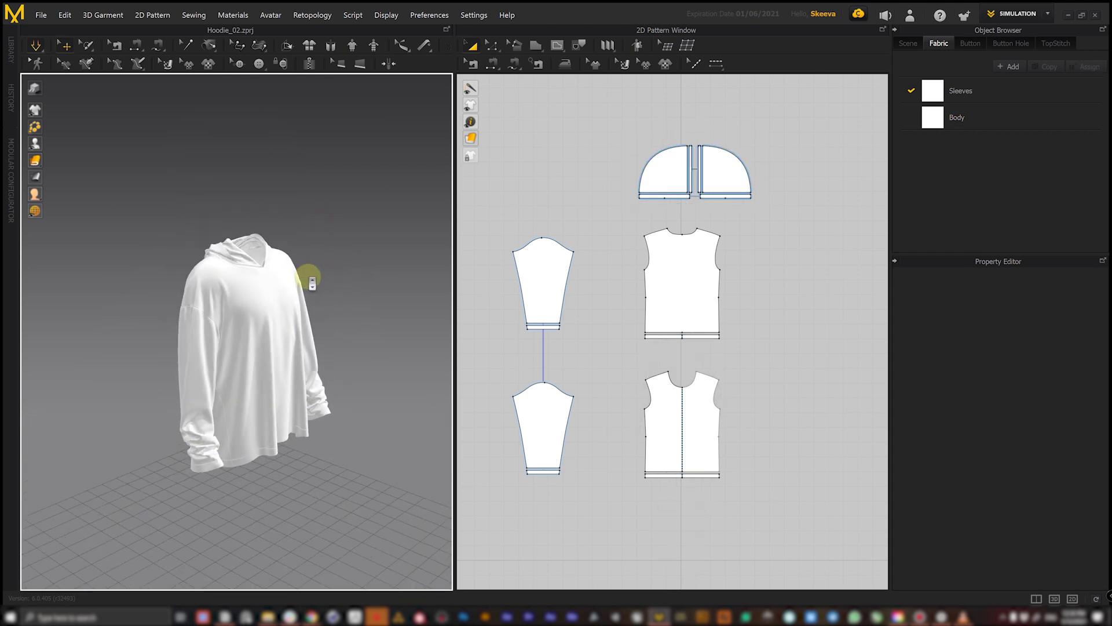
pyautogui.moveTo(185, 267); pyautogui.dragTo(298, 272, button='right')
pyautogui.scroll(6, 330, 334)
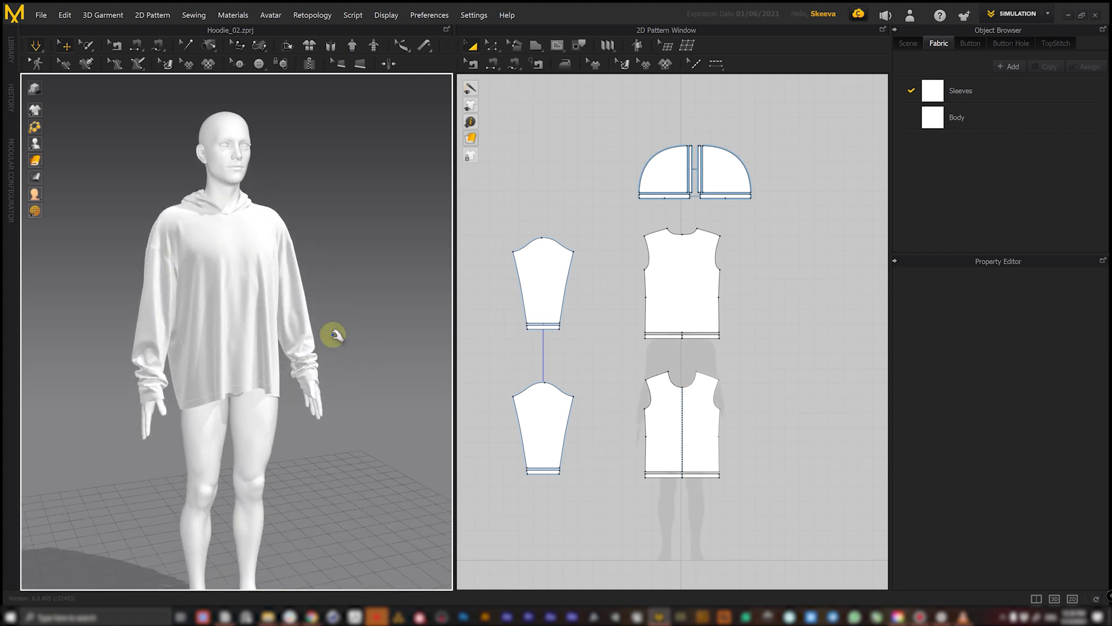
# Set the weft shrinkage of both sleeve cuffs and the front and back hem bands to 100%
pyautogui.click(120, 387)
pyautogui.keyDown('shift'); pyautogui.click(551, 328); pyautogui.keyUp('shift')
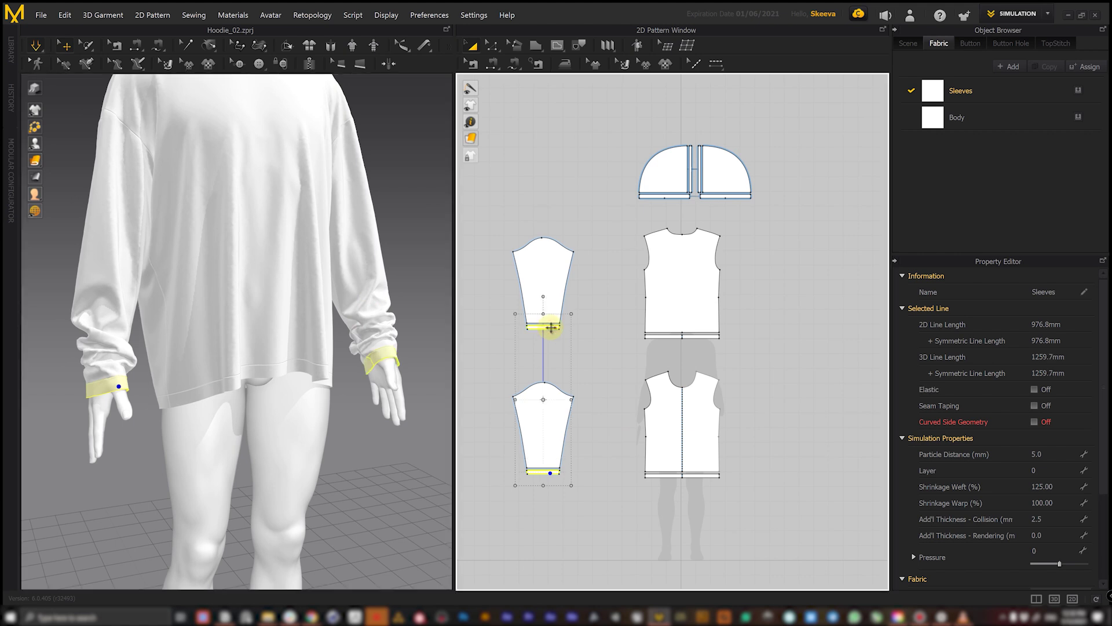
pyautogui.keyDown('shift'); pyautogui.click(694, 335); pyautogui.keyUp('shift')
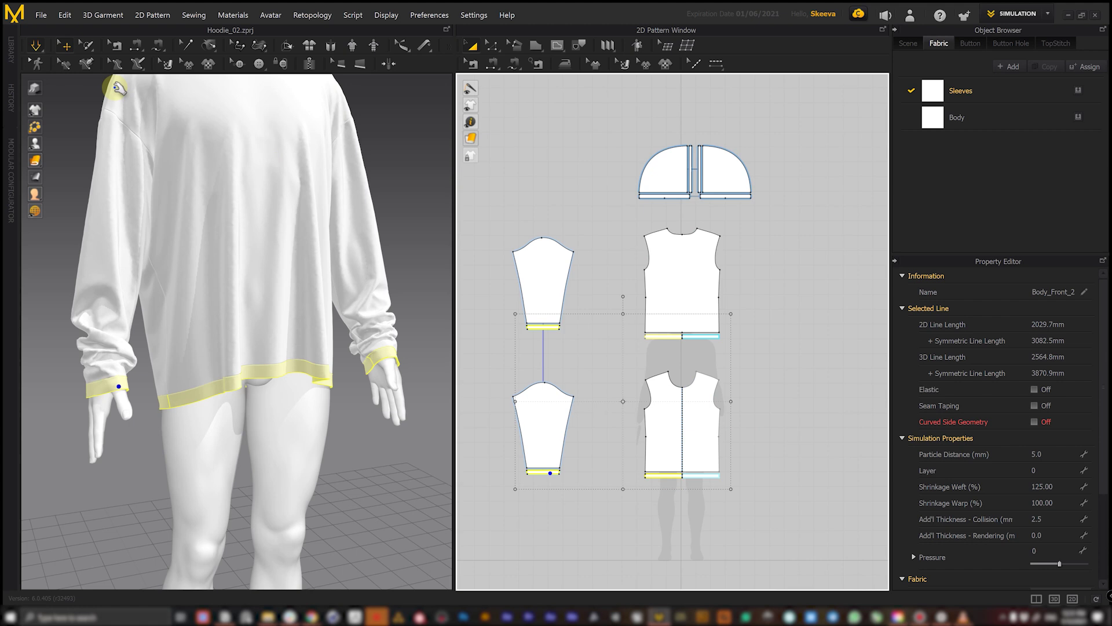
pyautogui.doubleClick(1048, 486)
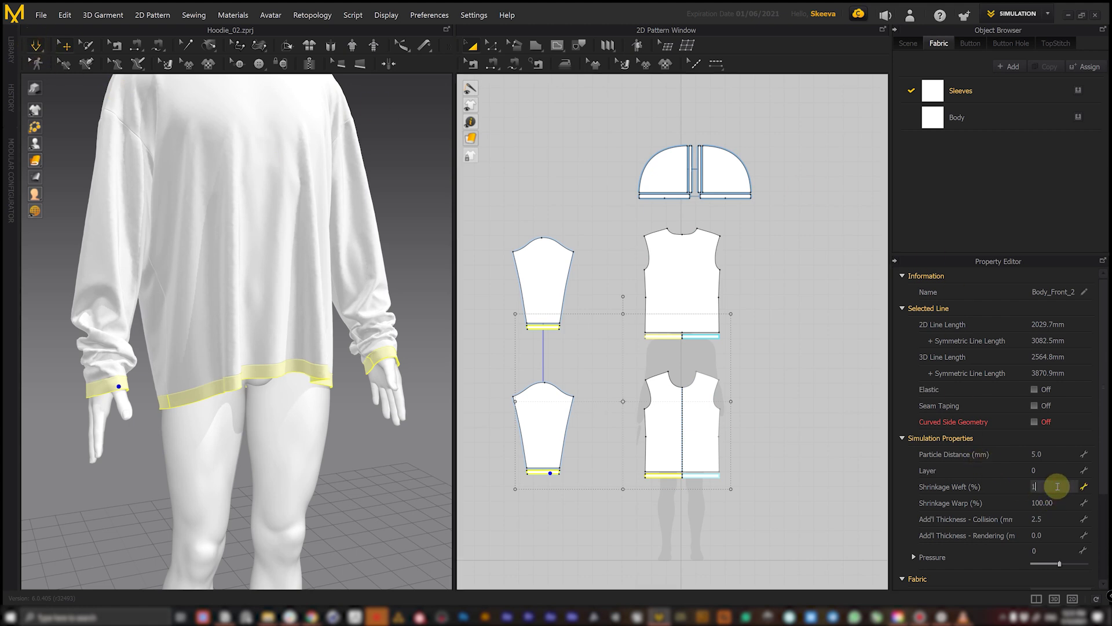
pyautogui.press('Return')
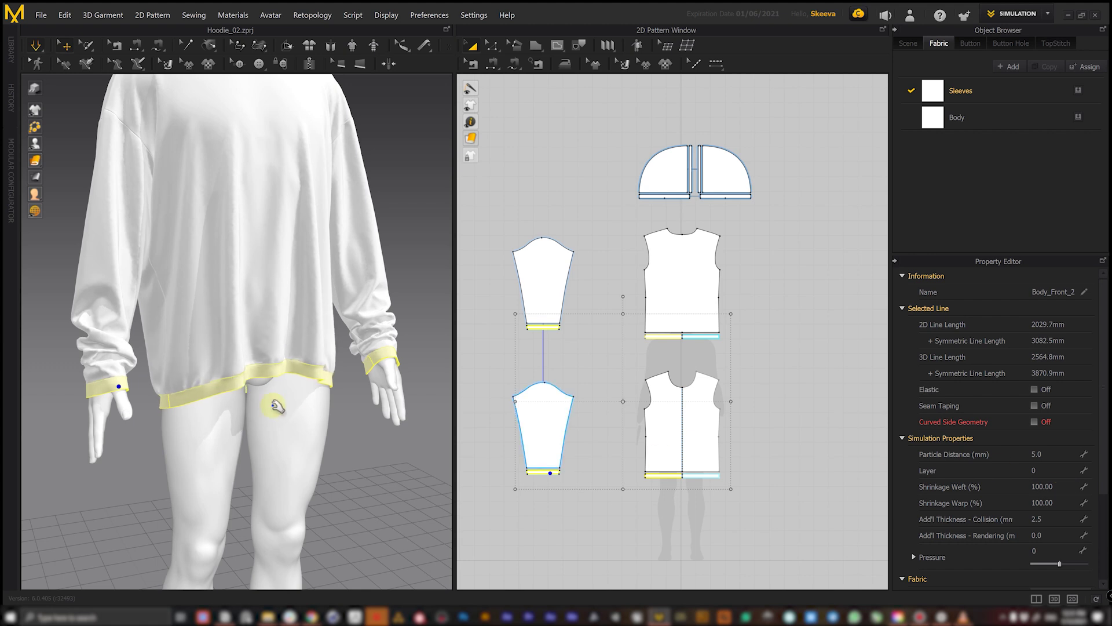
# Pull the hem sideways in the simulation and inspect how the hem band and cuffs gather
pyautogui.moveTo(214, 382); pyautogui.dragTo(254, 369)
pyautogui.click(119, 385)
pyautogui.scroll(5, 259, 396)
pyautogui.moveTo(168, 364); pyautogui.dragTo(398, 342, button='right')
pyautogui.click(106, 328)
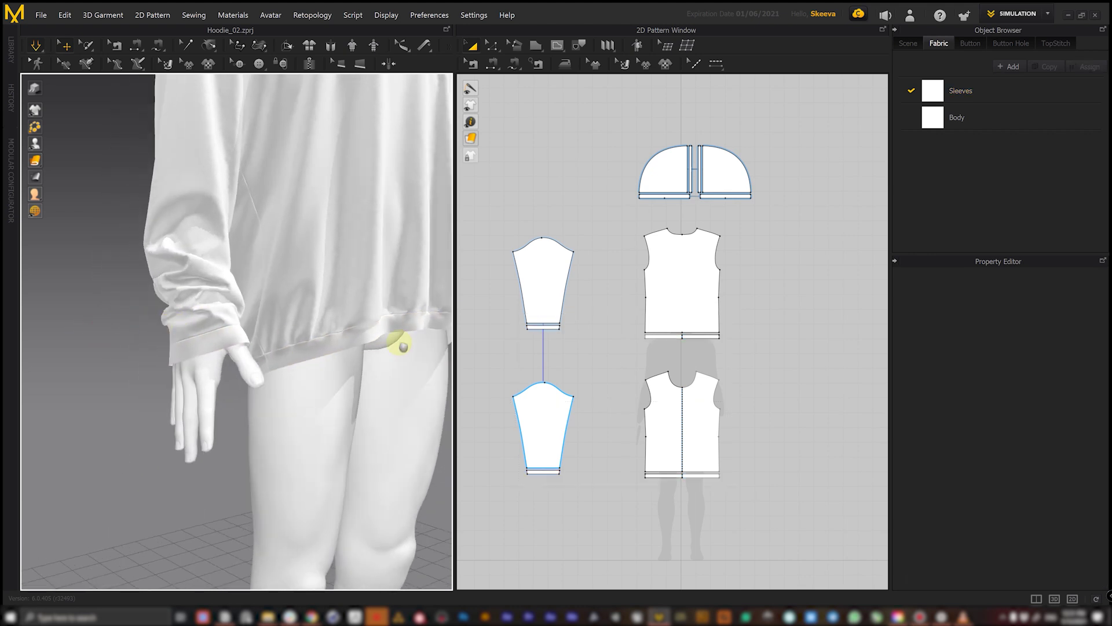
# Set both the weft and warp shrinkage of the two sleeve cuffs to 80%
pyautogui.click(130, 333)
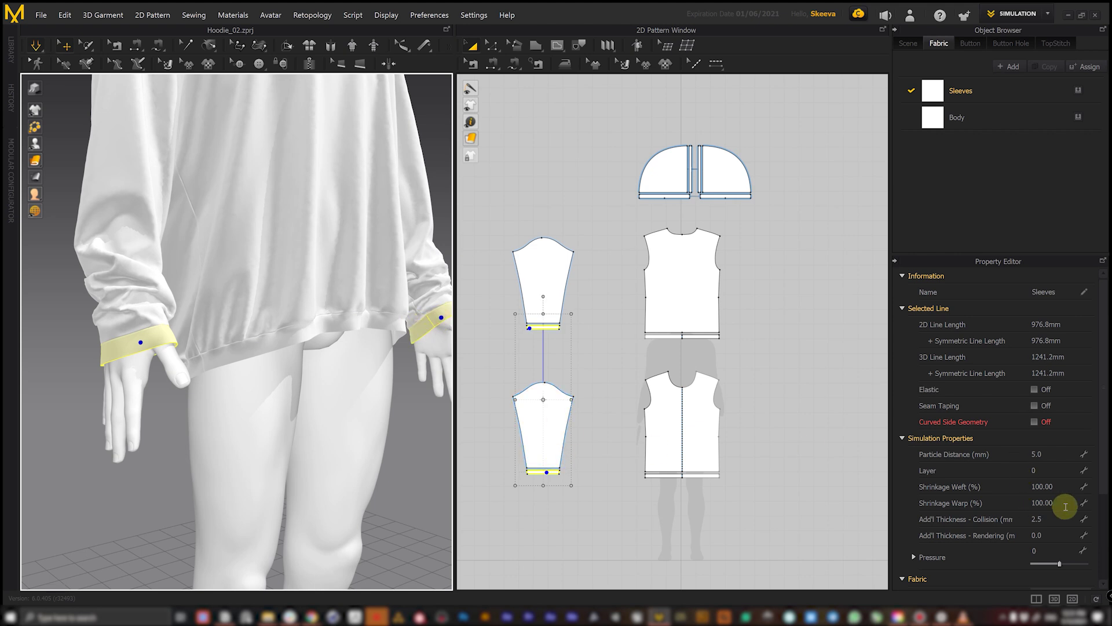
pyautogui.click(1050, 482)
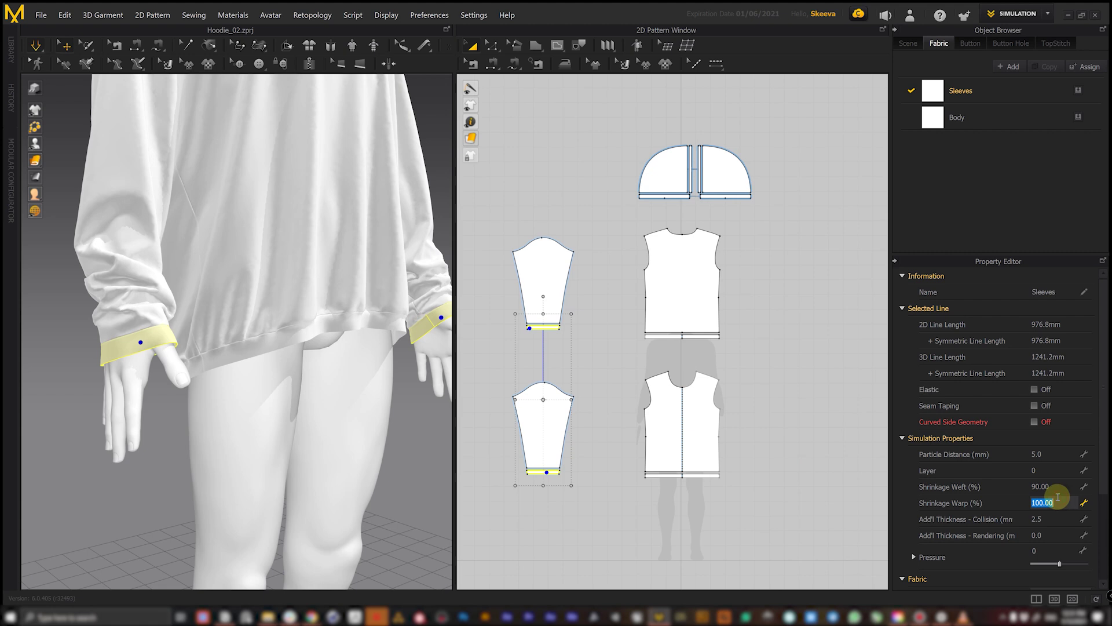
pyautogui.press('Return')
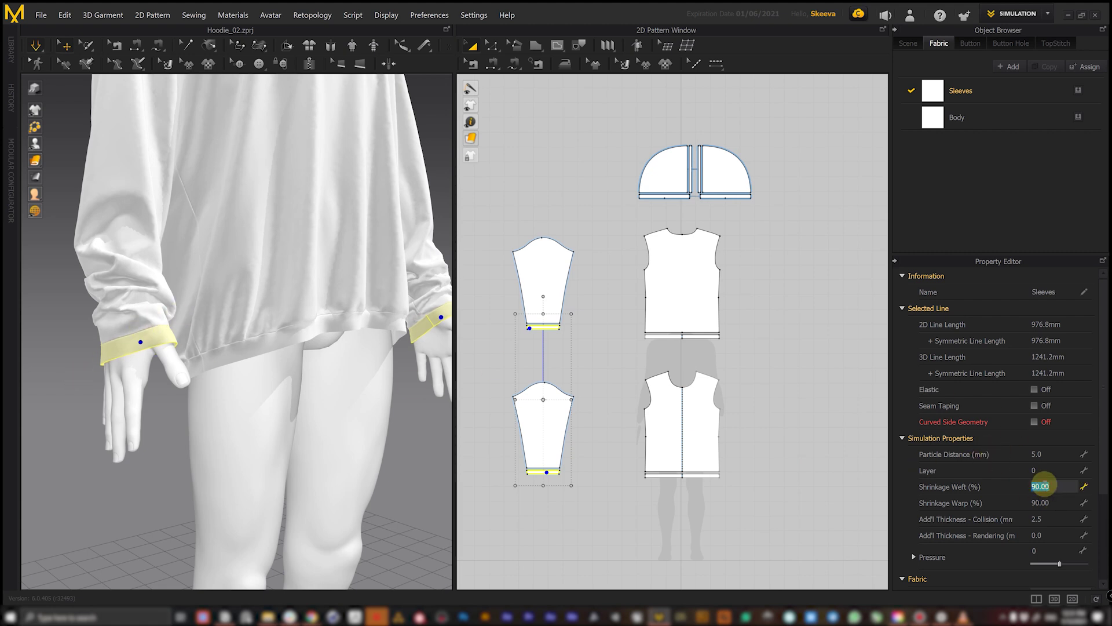
pyautogui.click(1045, 485)
pyautogui.write('80')
pyautogui.press('Return')
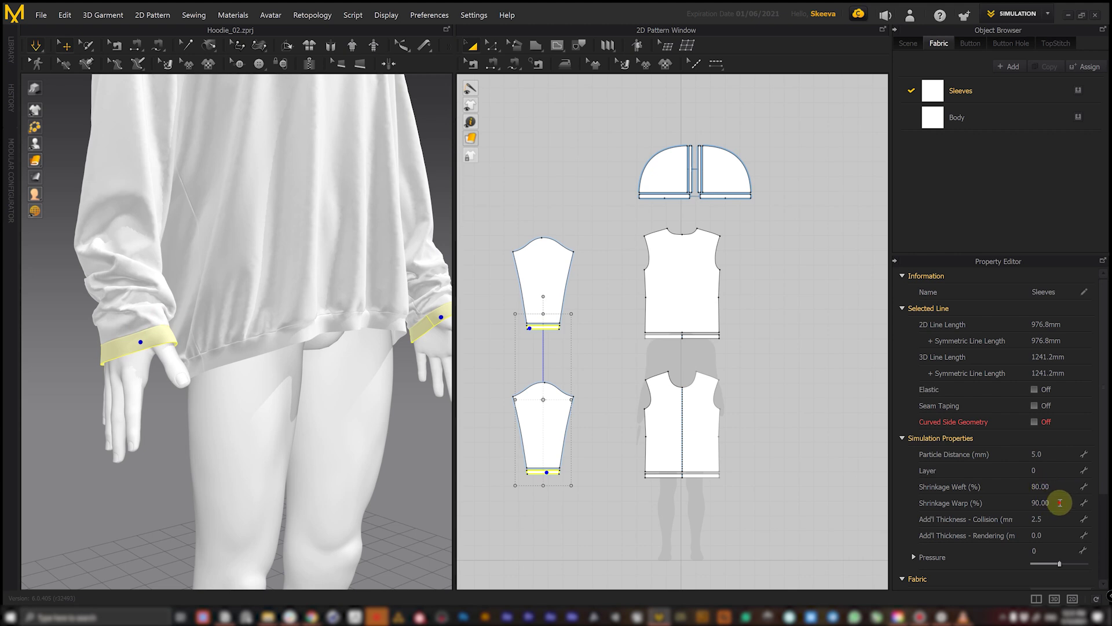
pyautogui.click(1059, 500)
pyautogui.write('80')
pyautogui.press('Return')
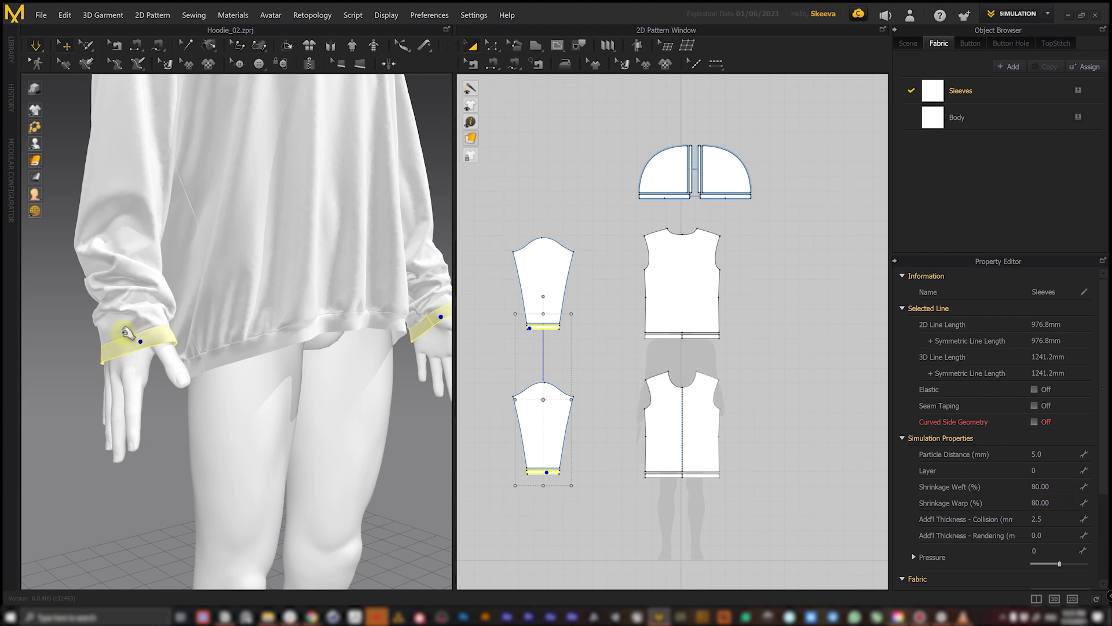
# Simulate the tightened cuffs and pull the sleeves and lower garment to settle their folds
pyautogui.click(143, 269)
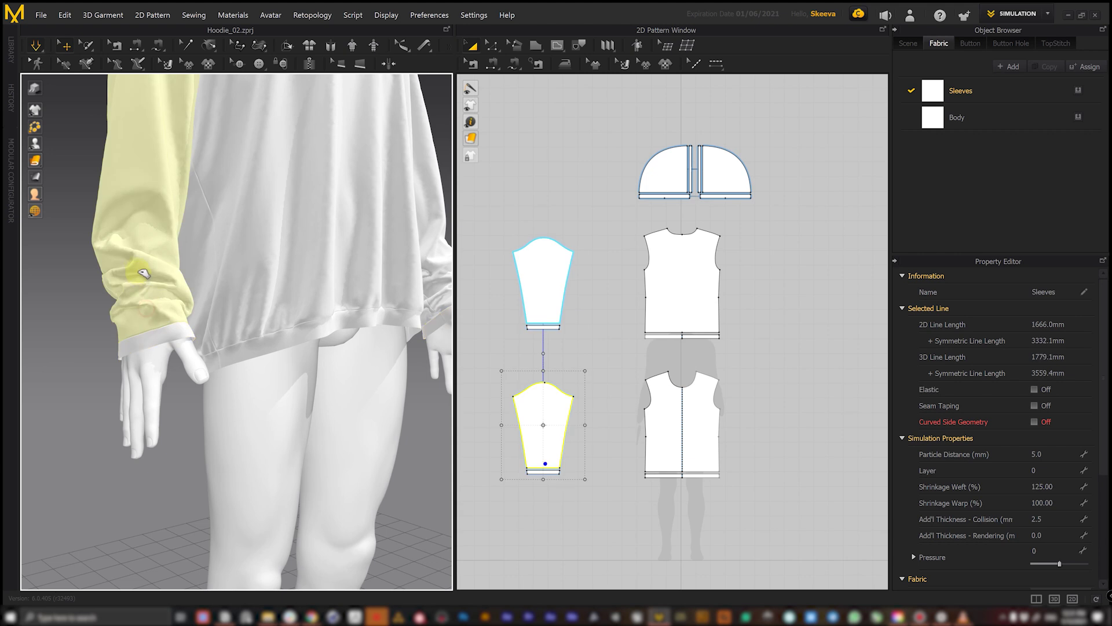
pyautogui.moveTo(140, 254); pyautogui.dragTo(210, 310, button='right')
pyautogui.moveTo(210, 310); pyautogui.dragTo(114, 302)
pyautogui.moveTo(114, 302); pyautogui.dragTo(135, 307, button='right')
pyautogui.moveTo(134, 307); pyautogui.dragTo(273, 287)
pyautogui.moveTo(273, 288); pyautogui.dragTo(278, 367, button='right')
pyautogui.scroll(5, 388, 336)
pyautogui.moveTo(278, 367)
pyautogui.mouseDown()
pyautogui.moveTo(268, 298)
pyautogui.moveTo(282, 279)
pyautogui.moveTo(268, 279)
pyautogui.moveTo(372, 396)
pyautogui.moveTo(421, 351)
pyautogui.moveTo(293, 355)
pyautogui.mouseUp()
# Hide the avatar and examine the finished hoodie's overall drape from the front
pyautogui.moveTo(293, 355); pyautogui.dragTo(350, 365, button='right')
pyautogui.click(284, 359)
pyautogui.scroll(-5, 323, 236)
pyautogui.hotkey('shift', 'a')
pyautogui.scroll(3, 350, 365)
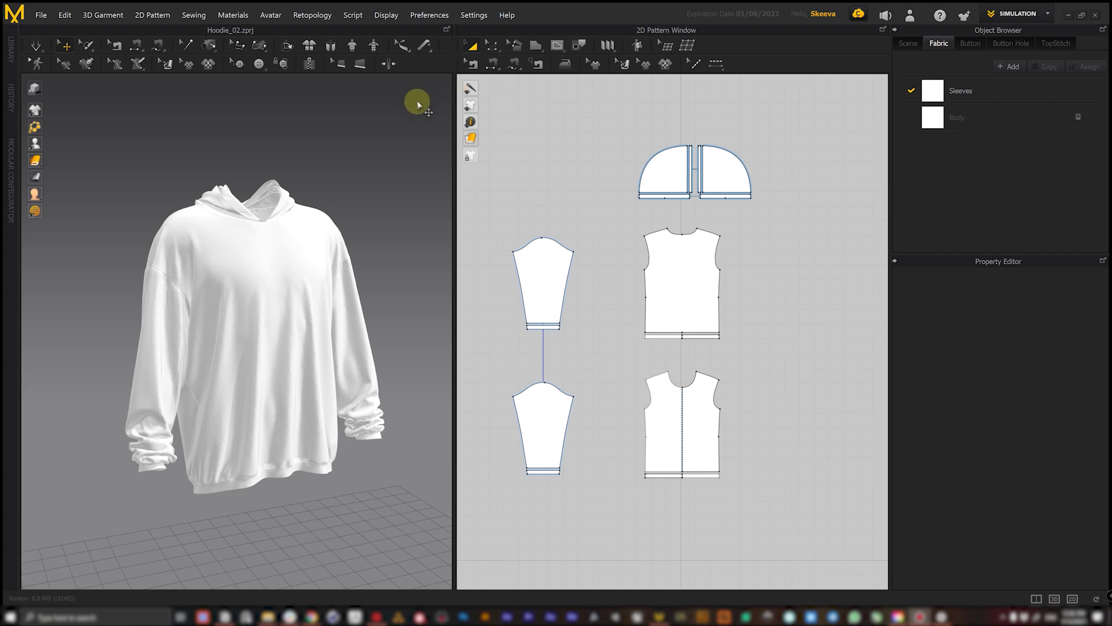
pyautogui.moveTo(396, 238); pyautogui.dragTo(364, 223, button='right')
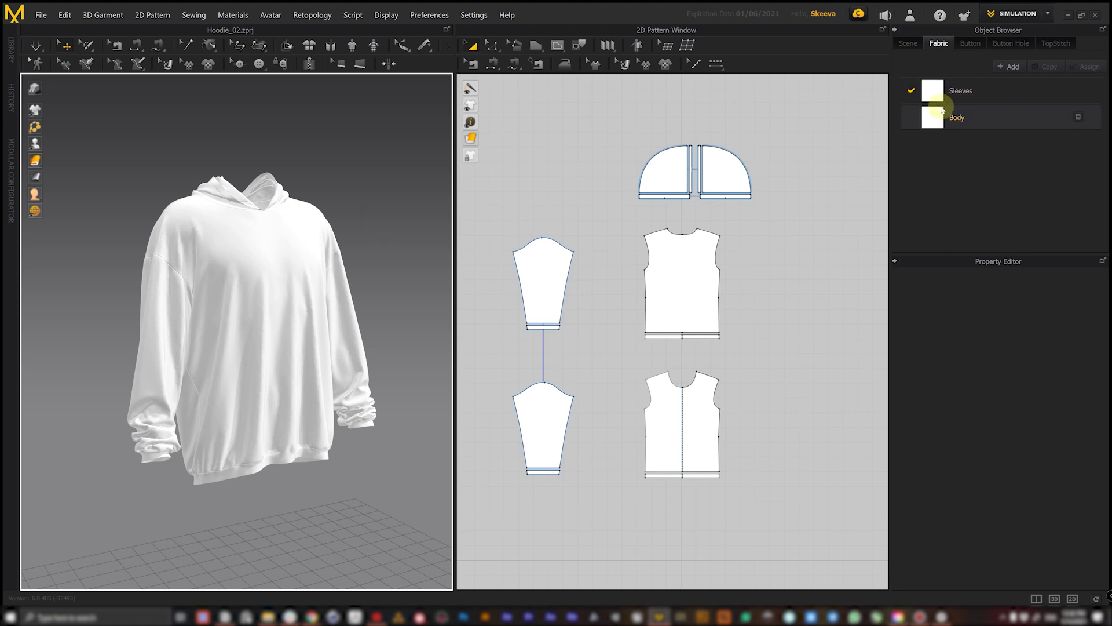
pyautogui.moveTo(264, 238); pyautogui.dragTo(259, 240, button='right')
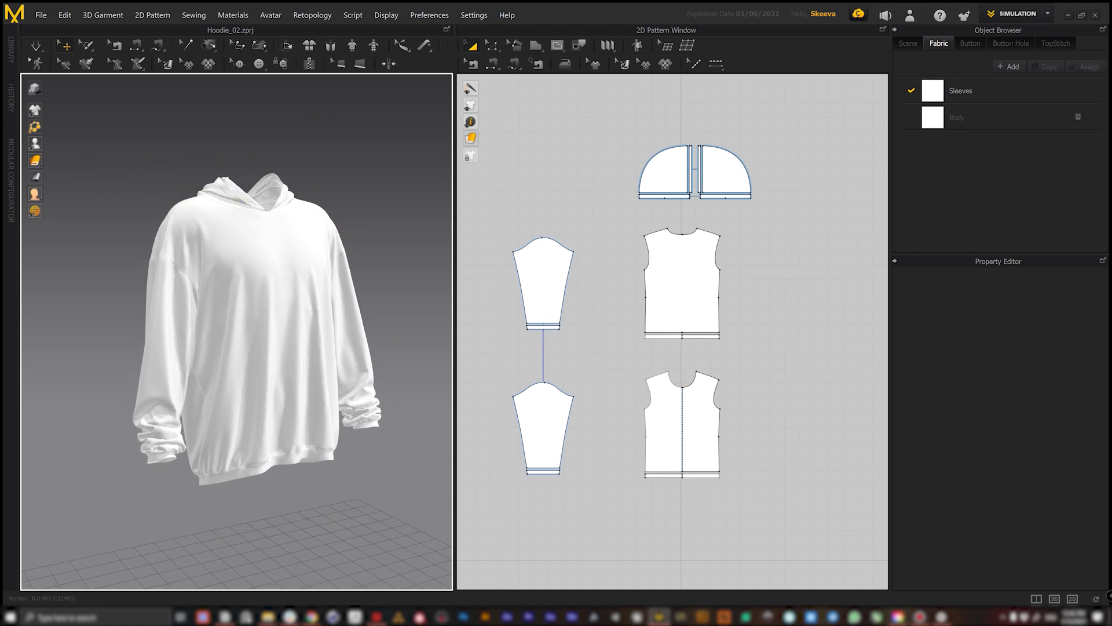
# Import the seigaiha and two dark cotton Substance fabrics, and assign the orange-striped FABRIC 2 to all hoodie patterns
pyautogui.moveTo(1111, 145); pyautogui.dragTo(945, 154)
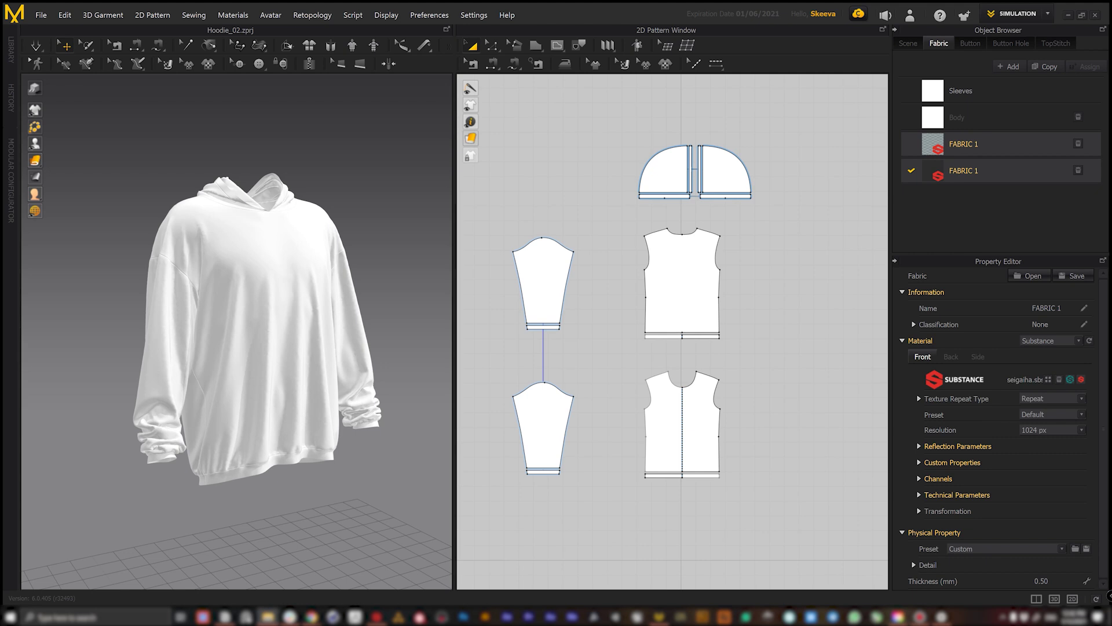
pyautogui.moveTo(1111, 168); pyautogui.dragTo(947, 204)
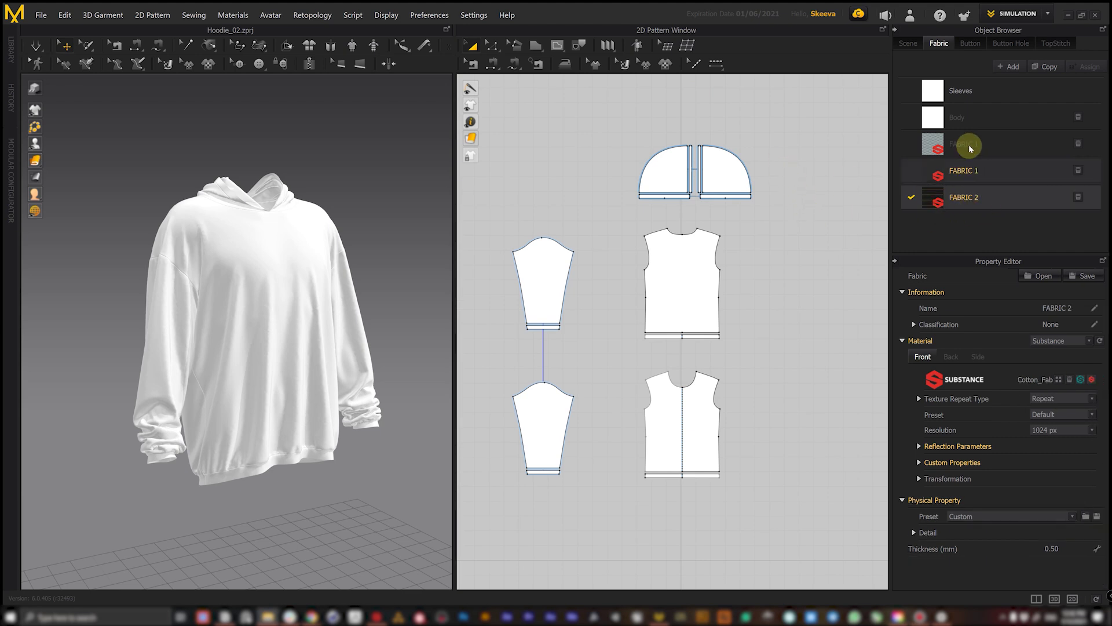
pyautogui.moveTo(805, 101); pyautogui.dragTo(501, 509)
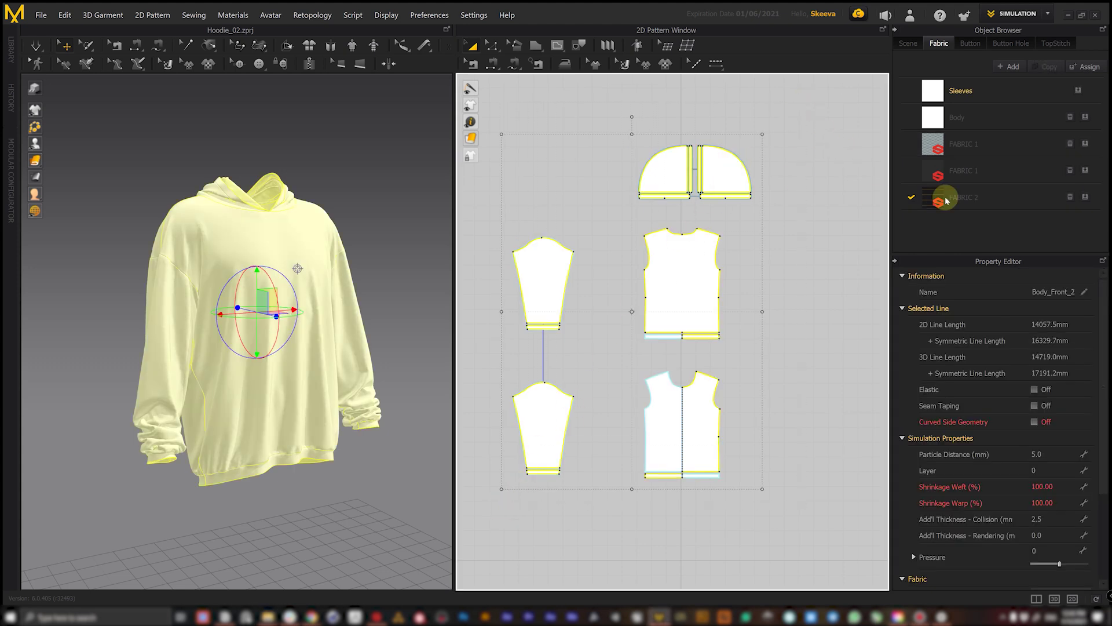
pyautogui.click(1086, 198)
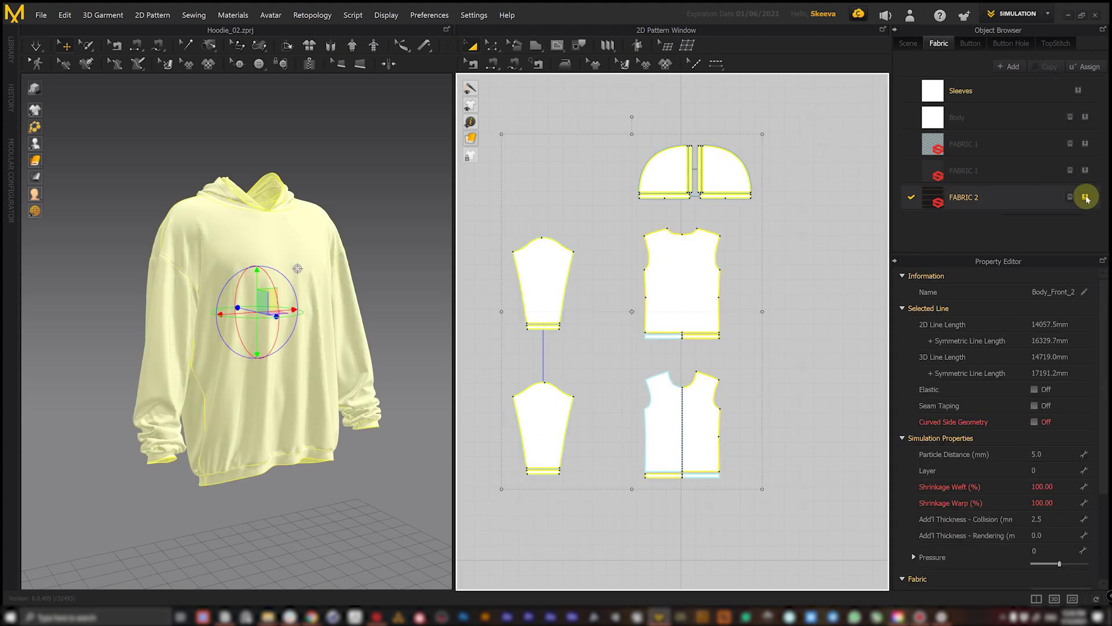
pyautogui.click(1086, 198)
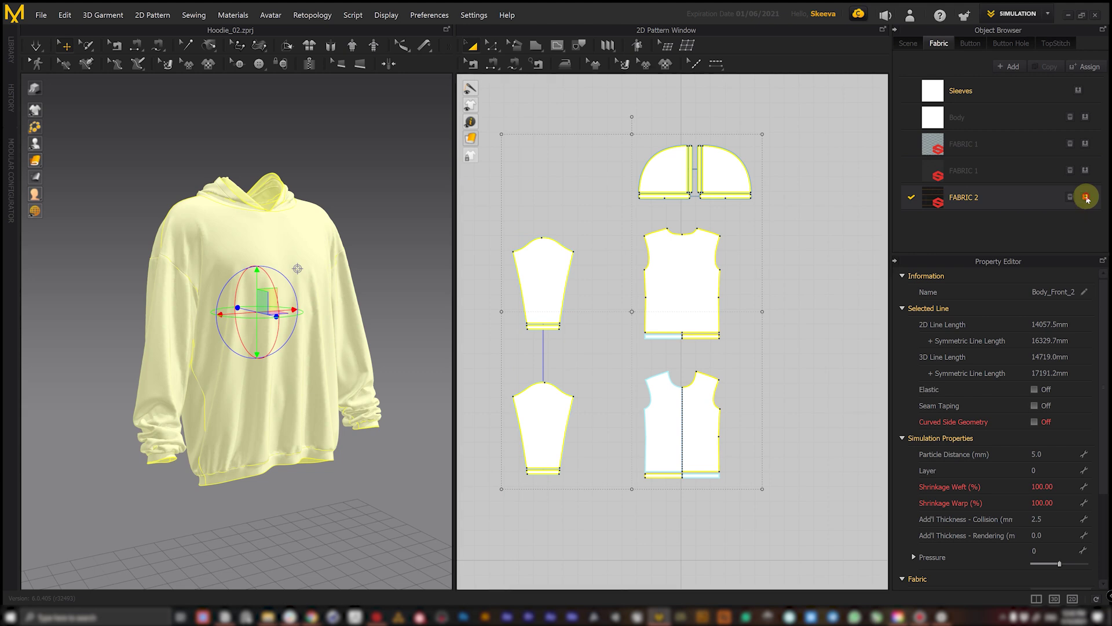
pyautogui.moveTo(238, 251); pyautogui.dragTo(277, 256)
pyautogui.moveTo(277, 256)
pyautogui.mouseDown(button='right')
pyautogui.moveTo(119, 259)
pyautogui.moveTo(279, 259)
pyautogui.mouseUp(button='right')
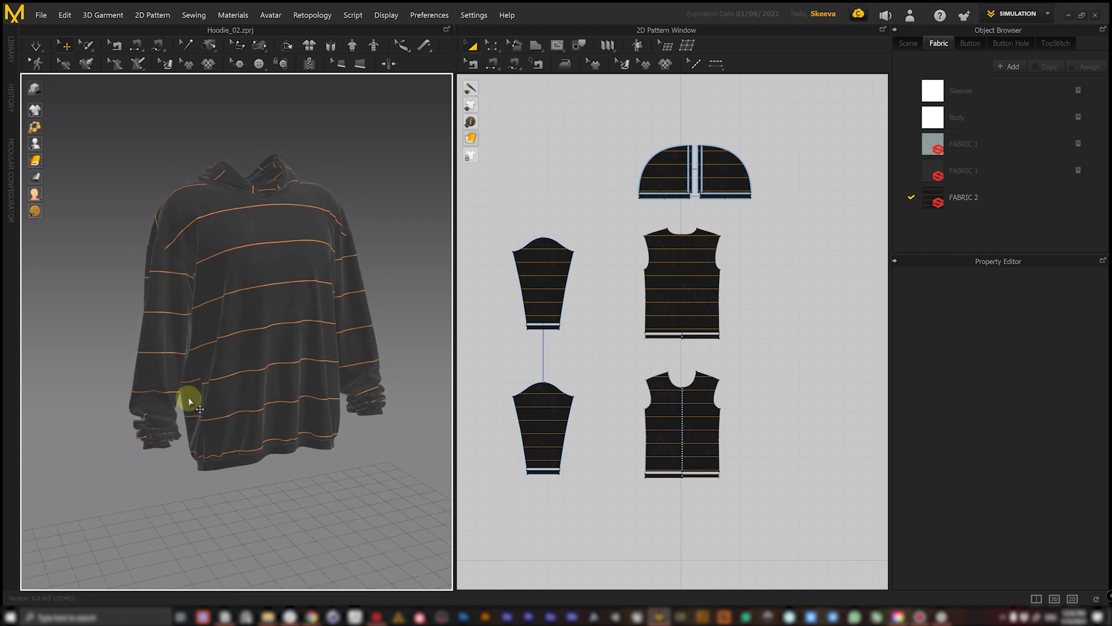
pyautogui.moveTo(268, 313); pyautogui.dragTo(280, 311)
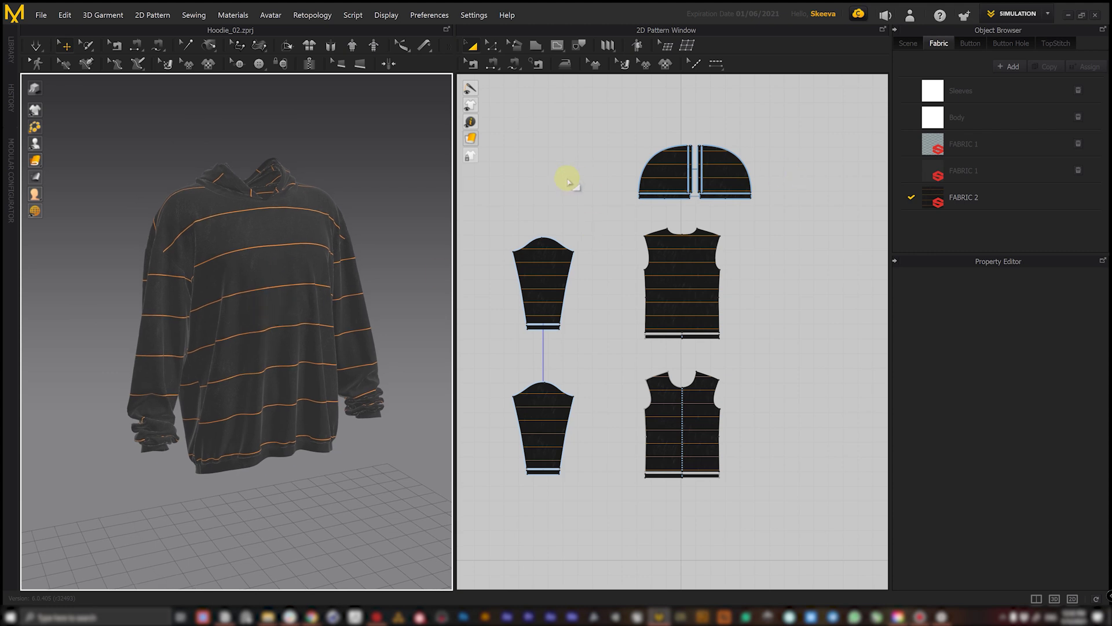
# Assign the wave-patterned seigaiha FABRIC 1 to the front and back body patterns
pyautogui.click(675, 265)
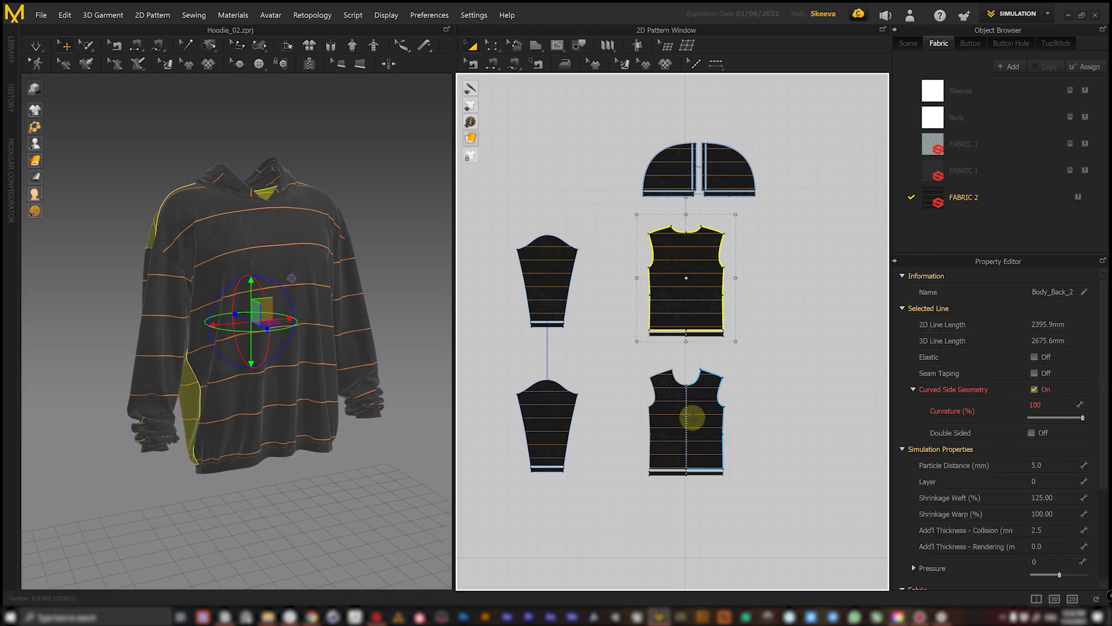
pyautogui.click(693, 418)
pyautogui.press('capslock')
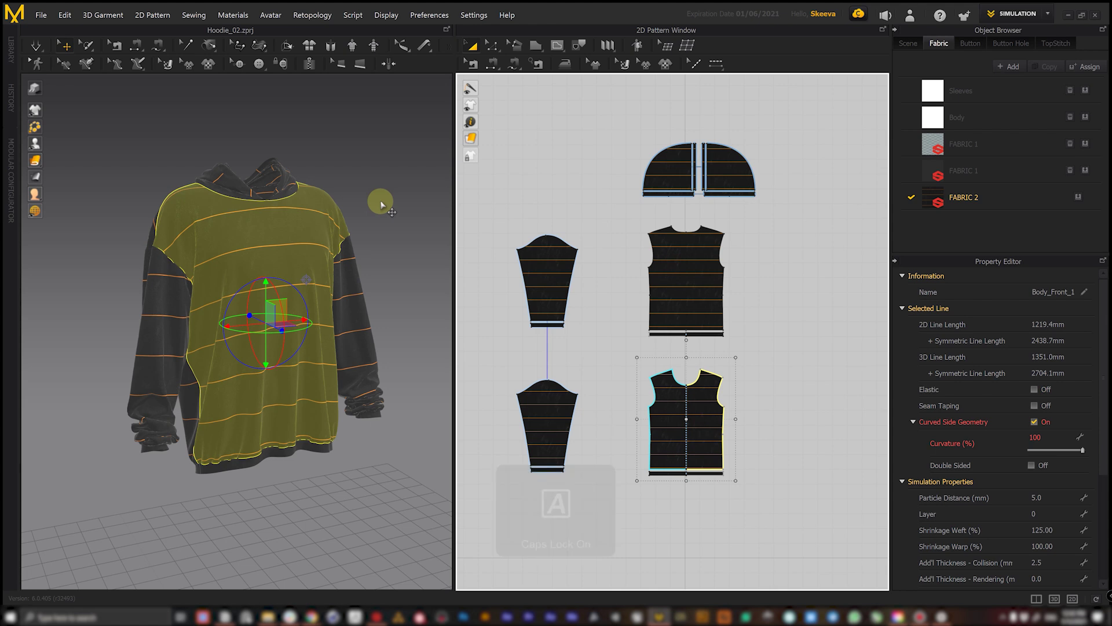
pyautogui.press('capslock')
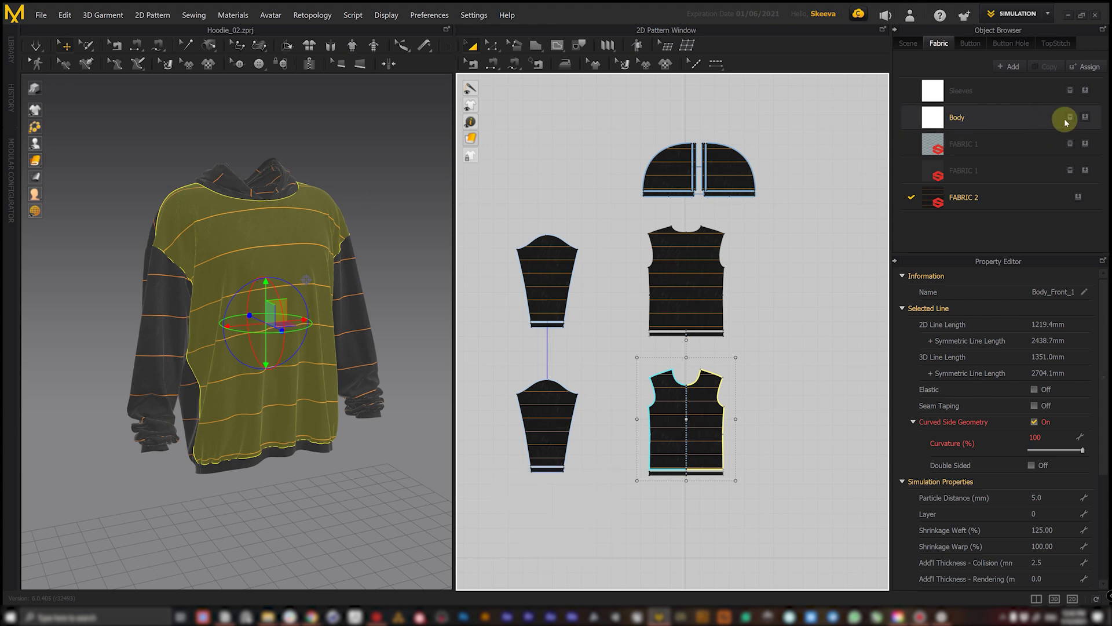
pyautogui.click(1086, 144)
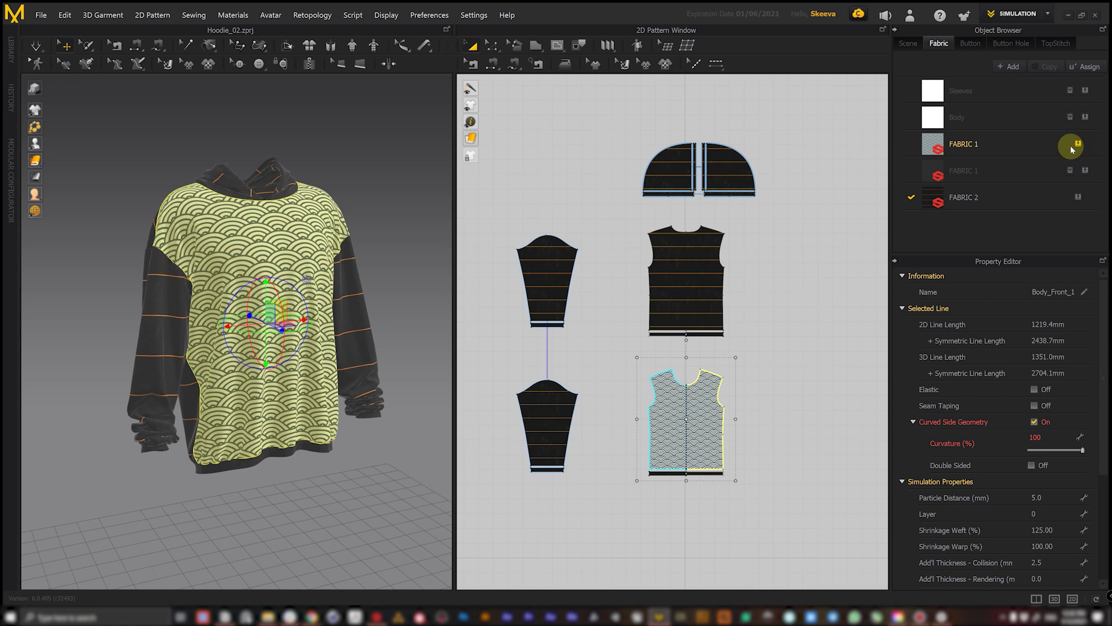
pyautogui.click(360, 199)
pyautogui.moveTo(258, 199); pyautogui.dragTo(214, 236, button='right')
pyautogui.click(213, 236)
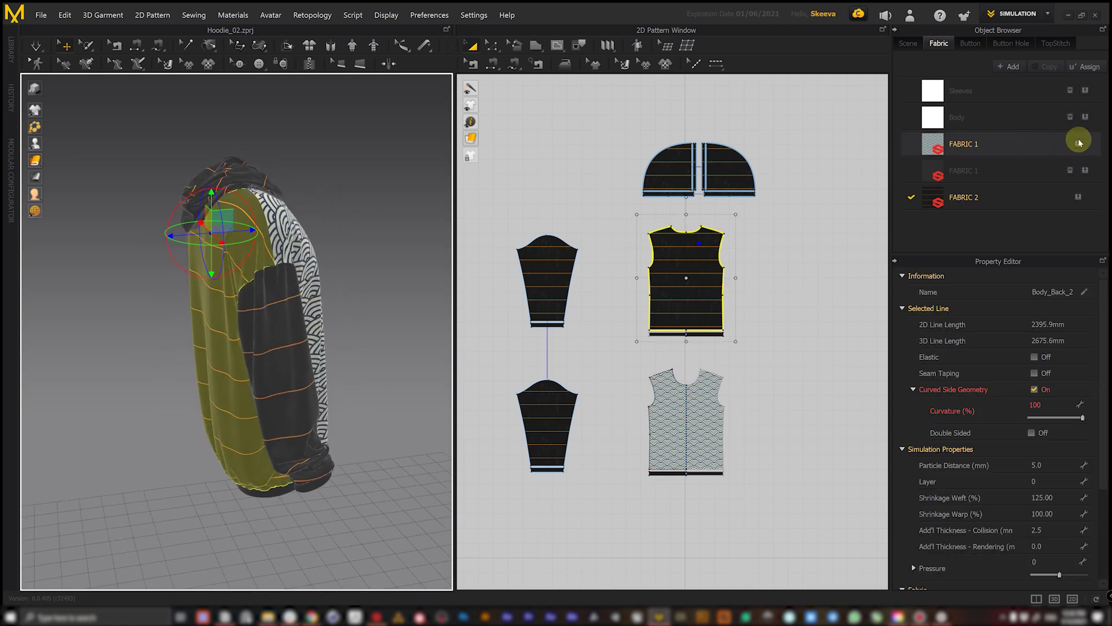
pyautogui.click(1079, 144)
pyautogui.click(323, 199)
pyautogui.moveTo(323, 199); pyautogui.dragTo(261, 191, button='right')
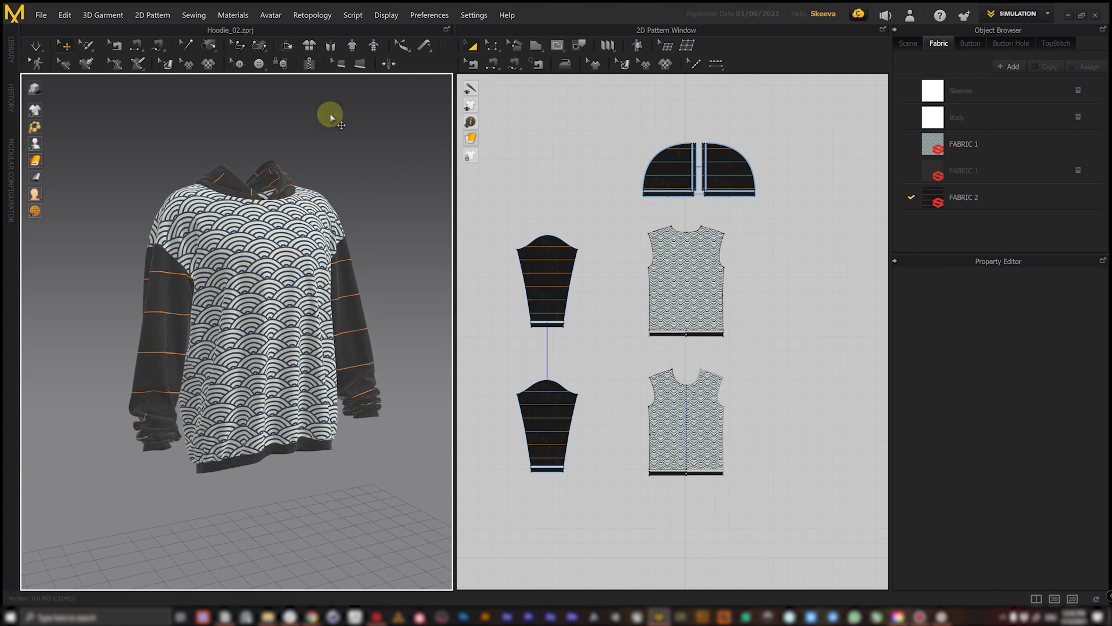
# Return the front and back body patterns to the orange-striped FABRIC 2
pyautogui.click(298, 231)
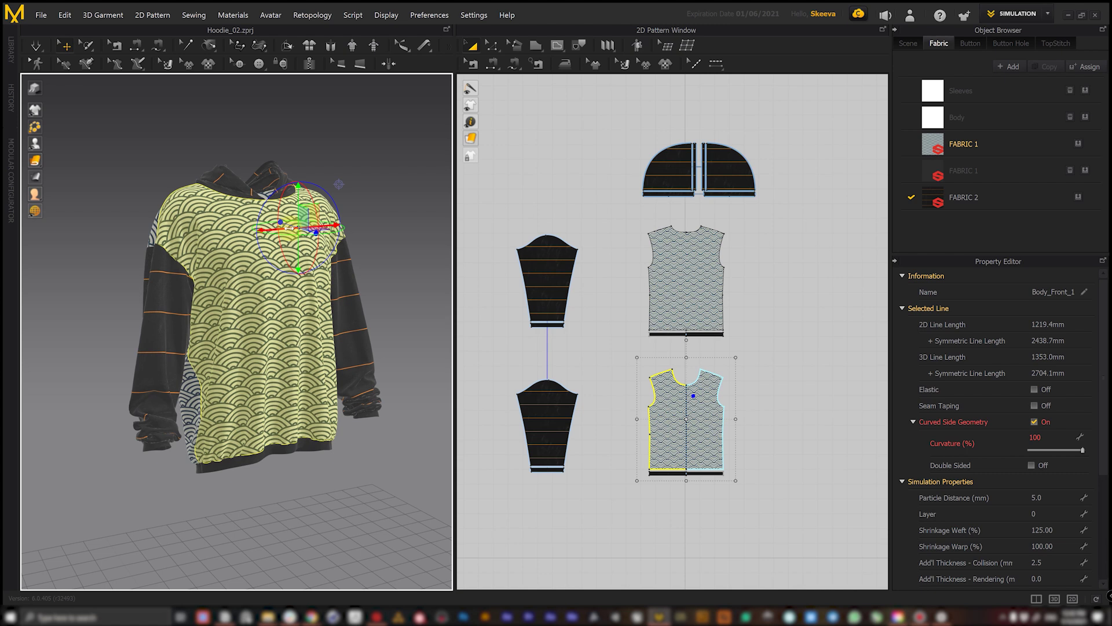
pyautogui.press('capslock')
pyautogui.click(196, 416)
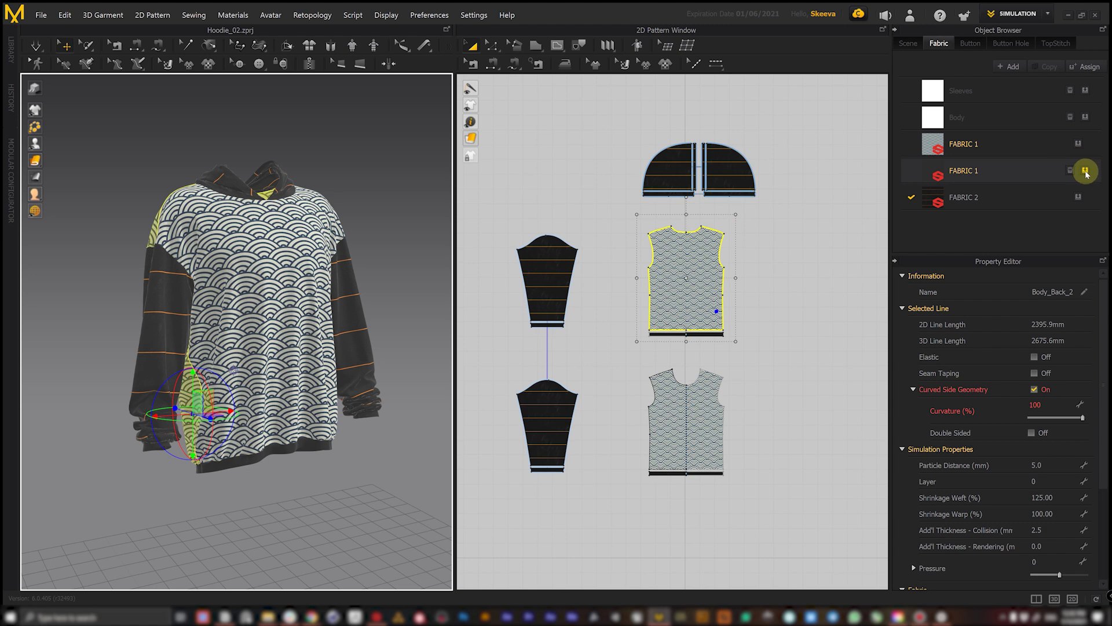
pyautogui.click(1079, 197)
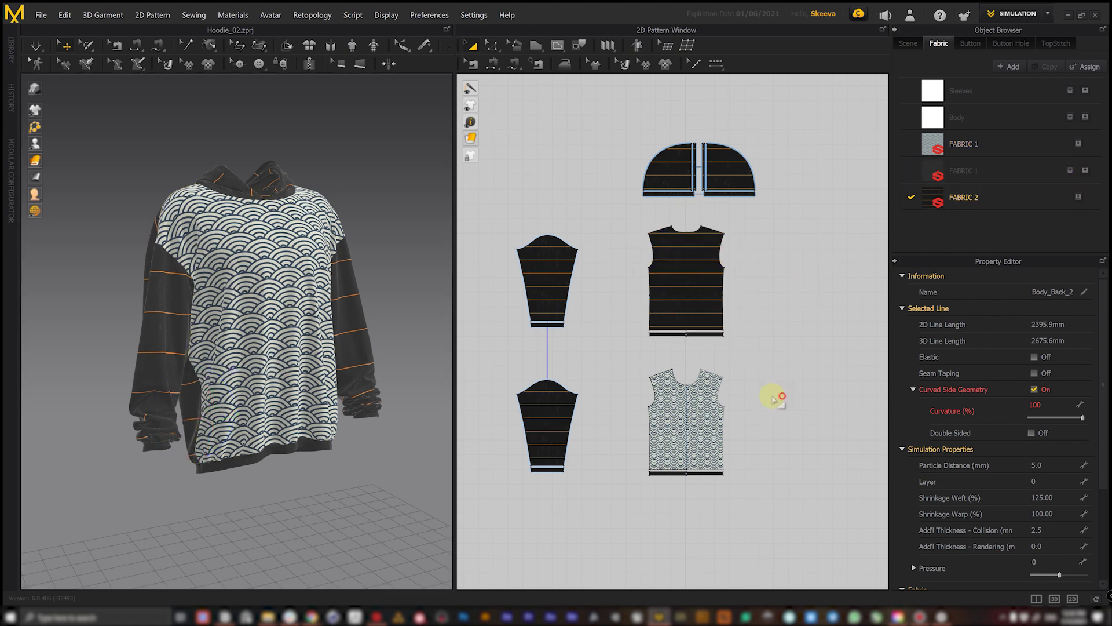
pyautogui.click(716, 418)
pyautogui.click(1079, 197)
pyautogui.click(764, 309)
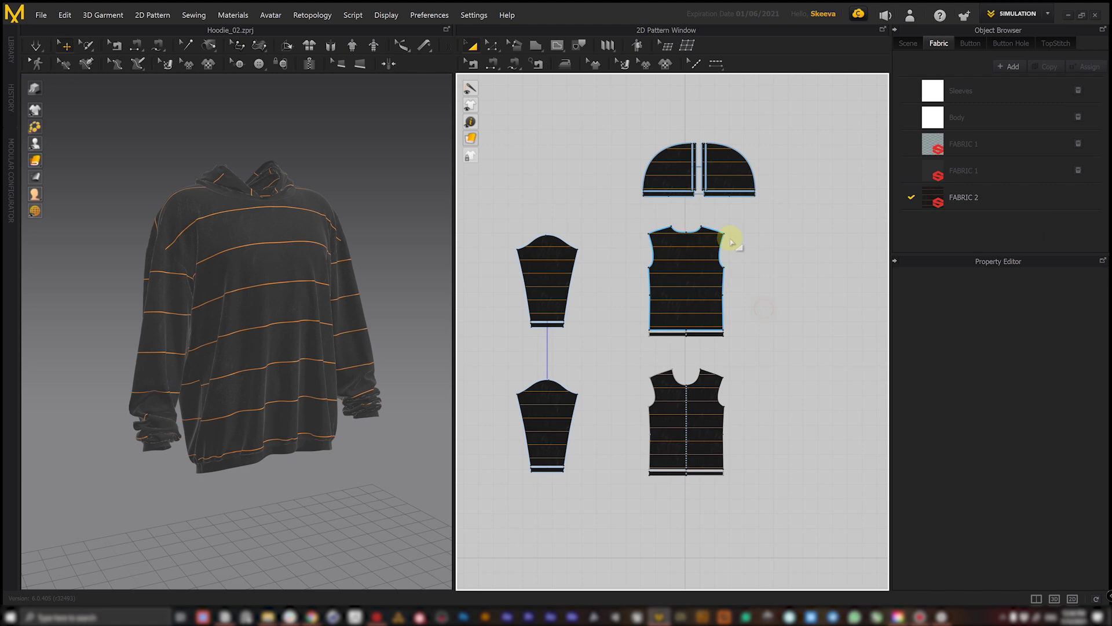
# Assign the dark diamond-textured FABRIC 1 to both hood panels and both sleeves
pyautogui.click(733, 168)
pyautogui.keyDown('shift'); pyautogui.click(661, 168); pyautogui.keyUp('shift')
pyautogui.keyDown('shift'); pyautogui.click(540, 281); pyautogui.keyUp('shift')
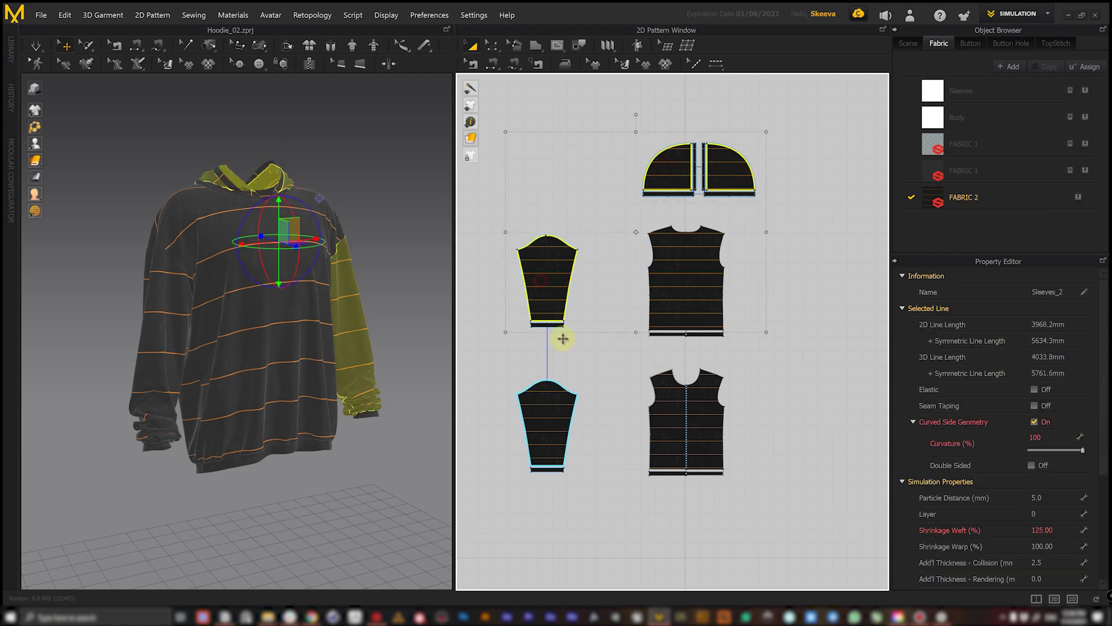
pyautogui.keyDown('shift'); pyautogui.click(543, 403); pyautogui.keyUp('shift')
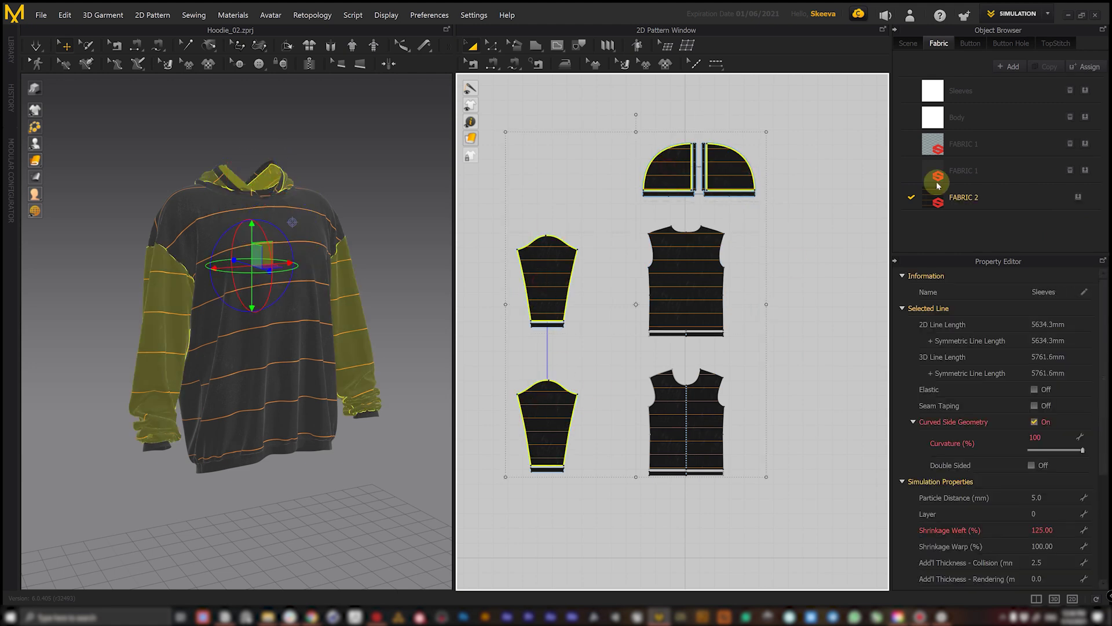
pyautogui.click(1086, 170)
pyautogui.click(597, 148)
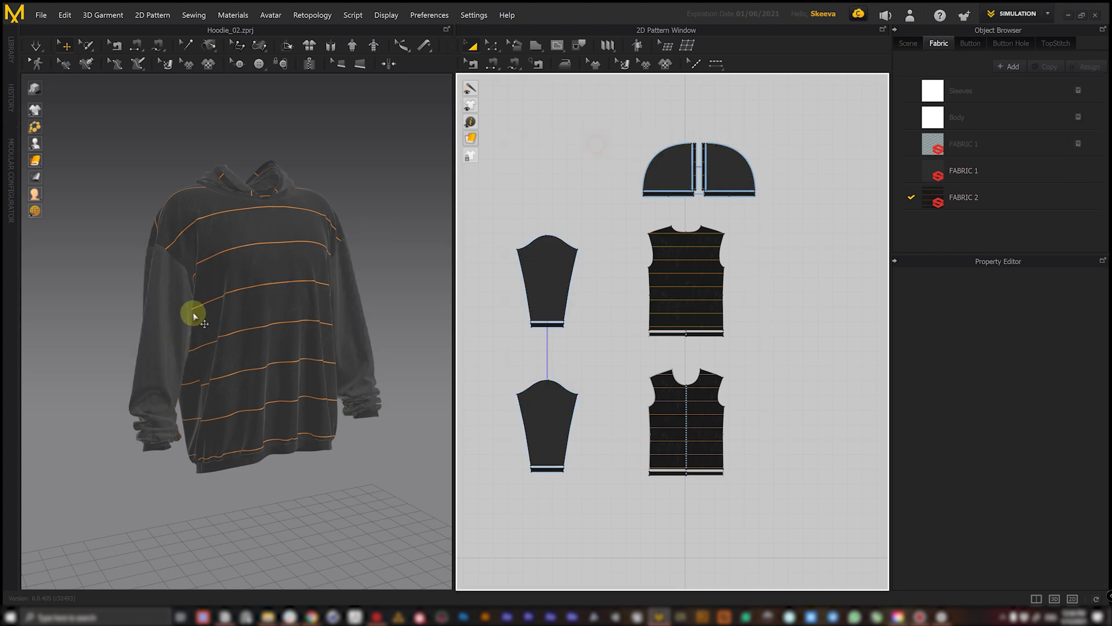
# Assign the dark diamond-textured FABRIC 1 to the vertical and lower bands of the hood
pyautogui.scroll(10, 185, 290)
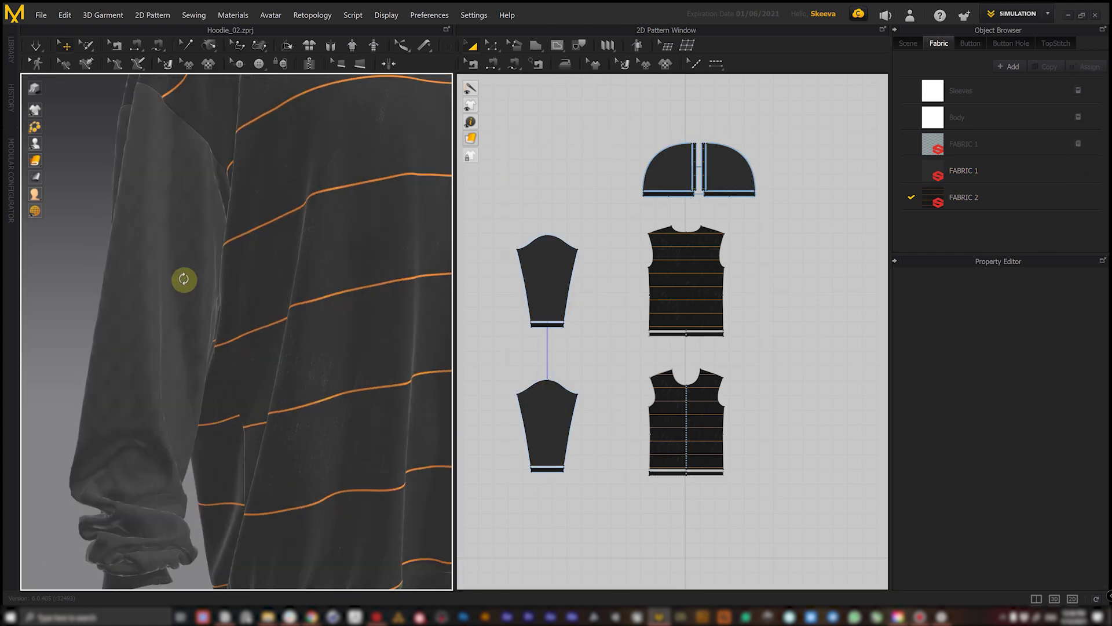
pyautogui.scroll(-10, 186, 279)
pyautogui.moveTo(318, 236); pyautogui.dragTo(258, 193, button='right')
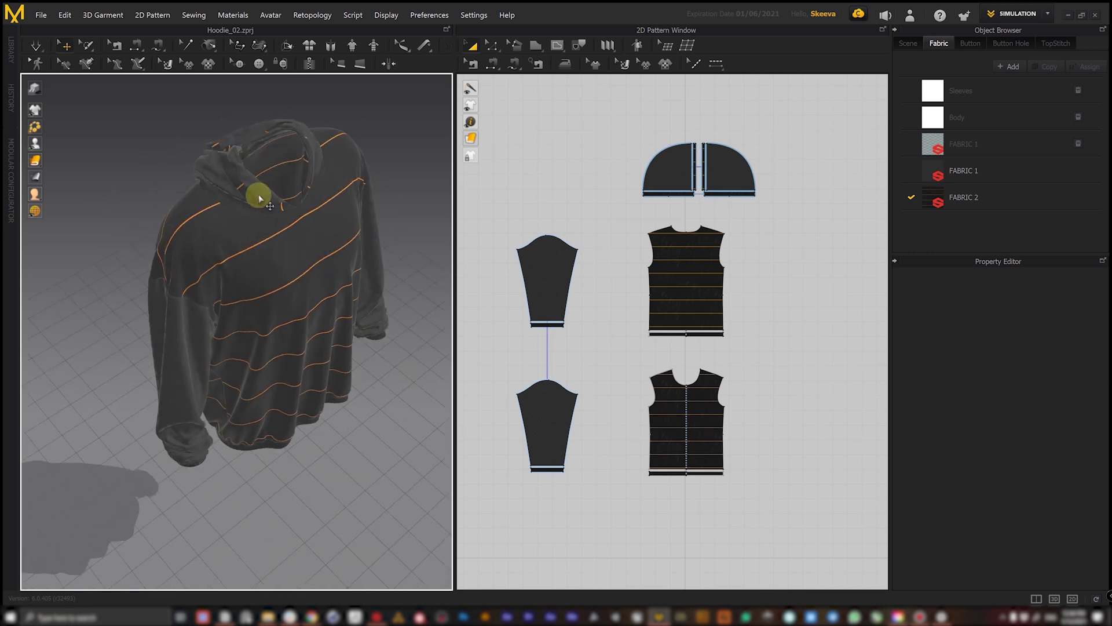
pyautogui.click(262, 207)
pyautogui.click(695, 168)
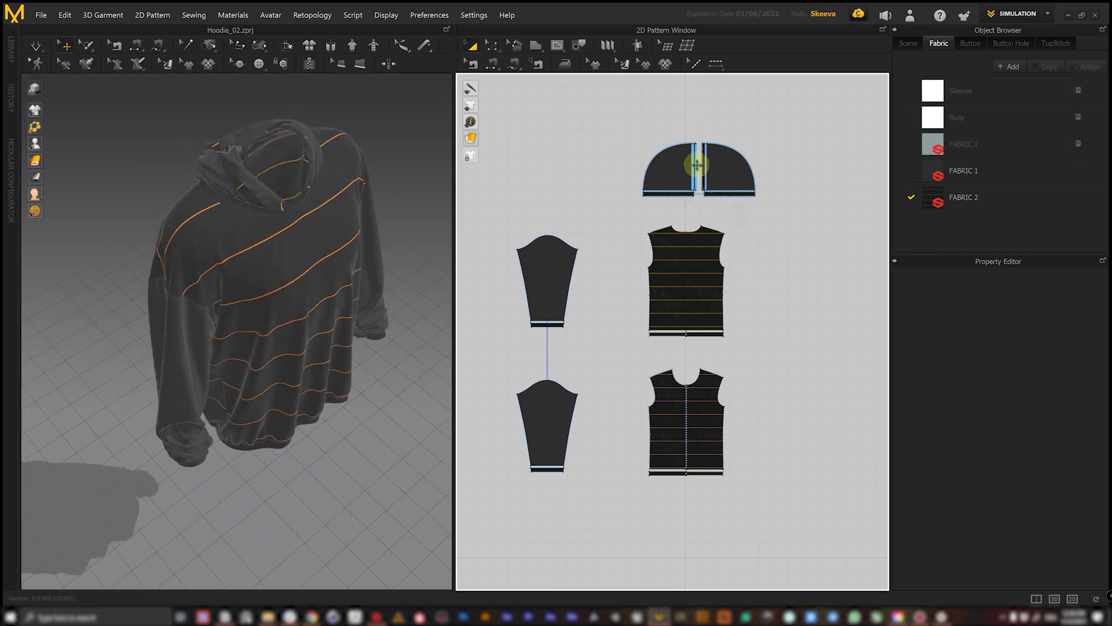
pyautogui.scroll(5, 692, 164)
pyautogui.keyDown('shift'); pyautogui.click(690, 160); pyautogui.keyUp('shift')
pyautogui.keyDown('shift'); pyautogui.click(635, 288); pyautogui.keyUp('shift')
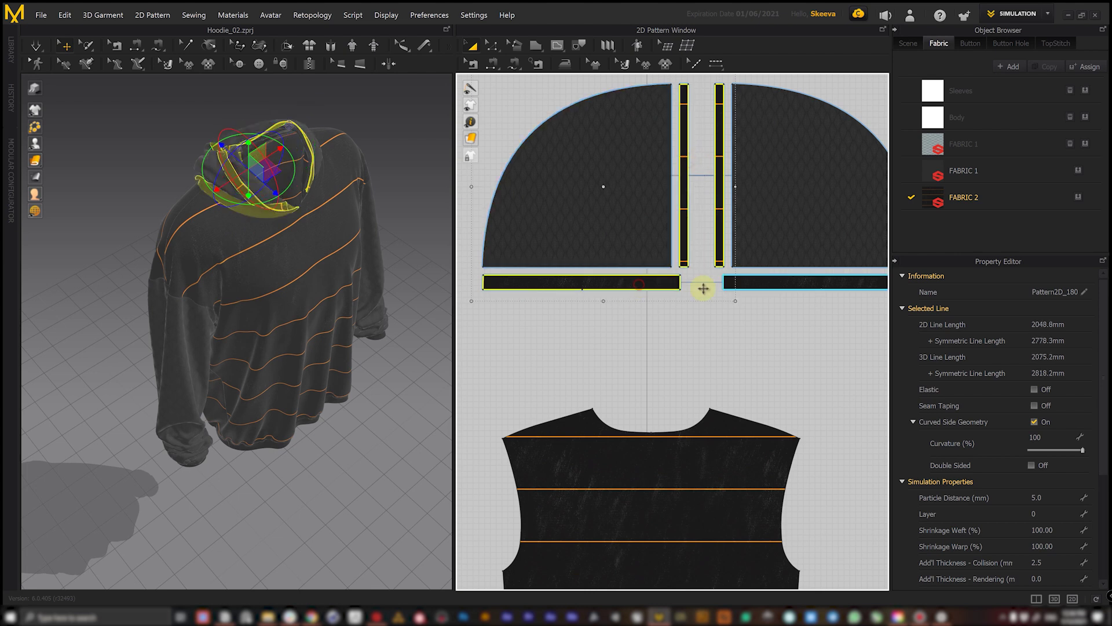
pyautogui.keyDown('shift'); pyautogui.click(778, 283); pyautogui.keyUp('shift')
pyautogui.click(1079, 170)
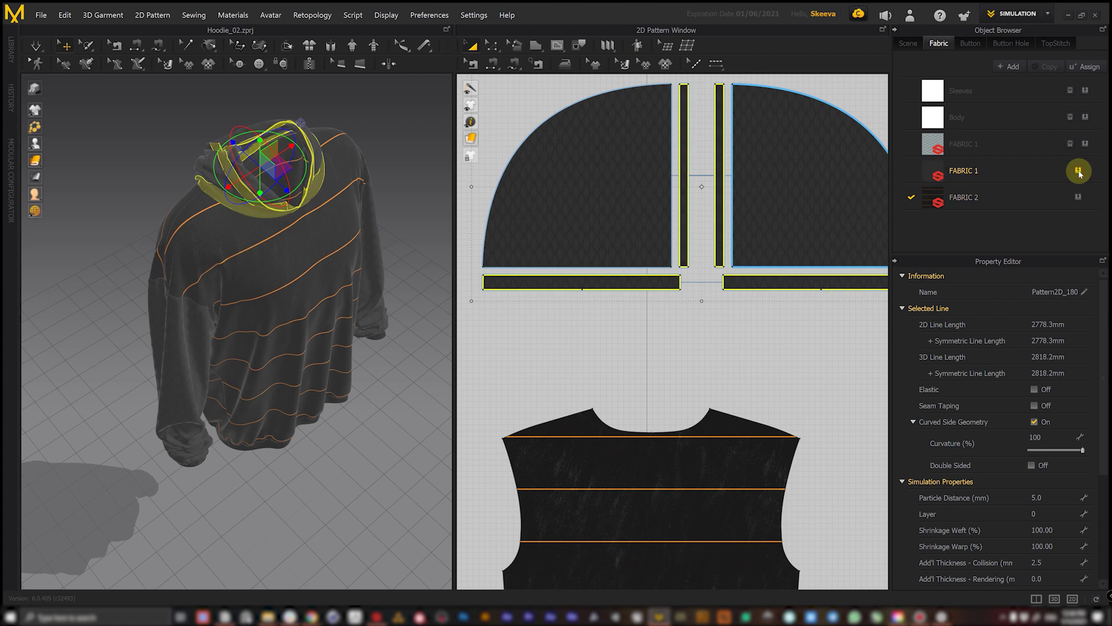
pyautogui.click(786, 360)
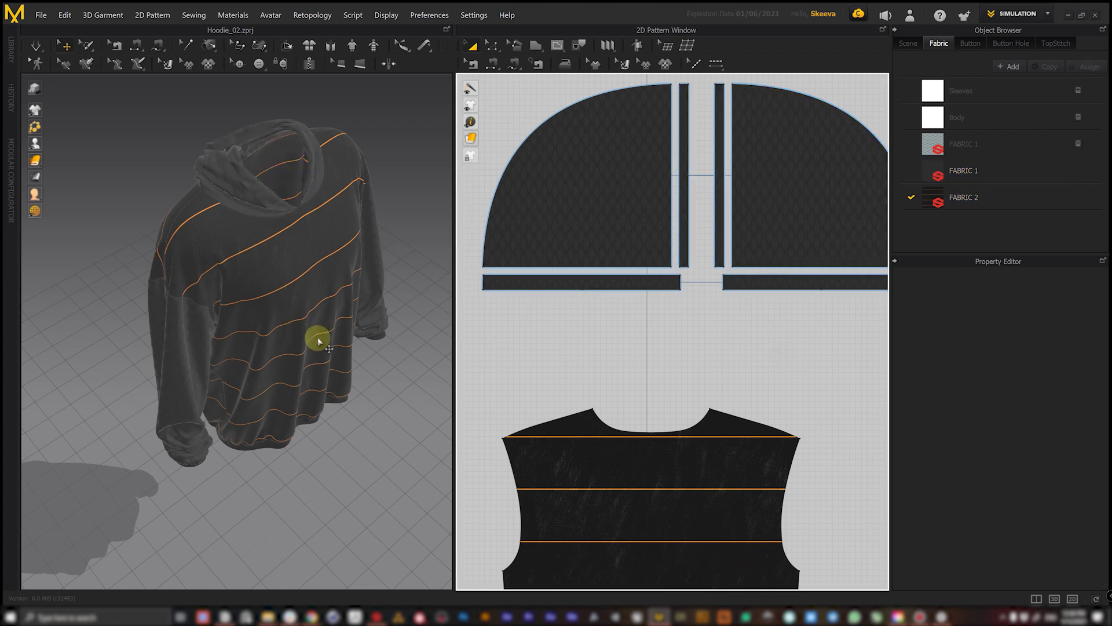
# Assign the dark diamond-textured FABRIC 1 to both sleeve cuffs and the front and back hem bands
pyautogui.scroll(-3, 700, 380)
pyautogui.scroll(5, 673, 380)
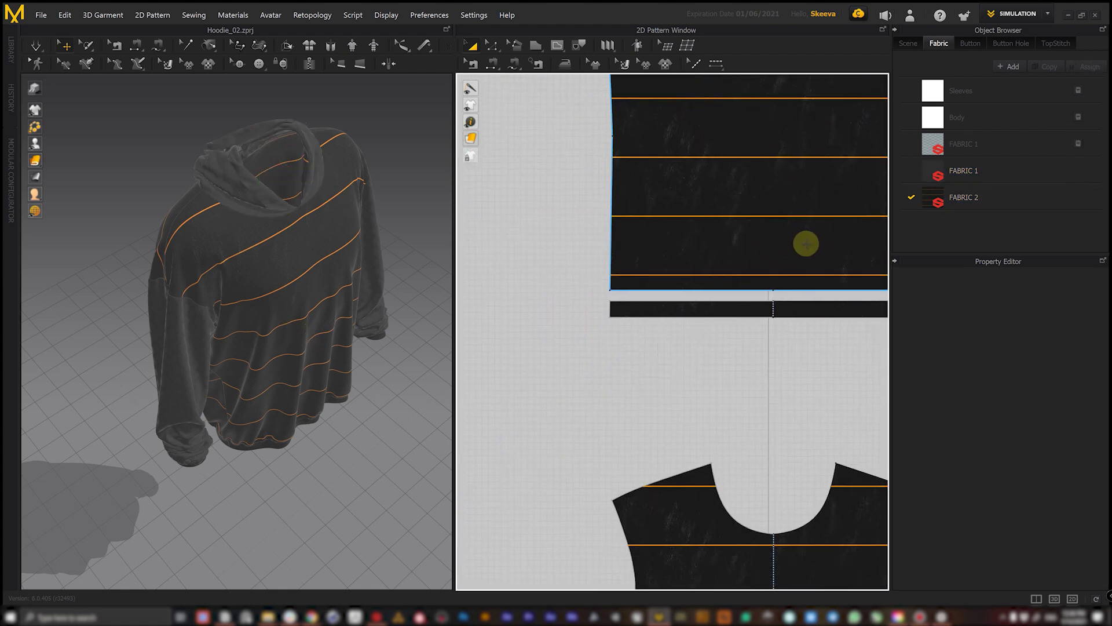
pyautogui.scroll(-5, 806, 244)
pyautogui.moveTo(797, 302); pyautogui.dragTo(779, 287, button='middle')
pyautogui.click(749, 283)
pyautogui.keyDown('shift'); pyautogui.click(570, 270); pyautogui.keyUp('shift')
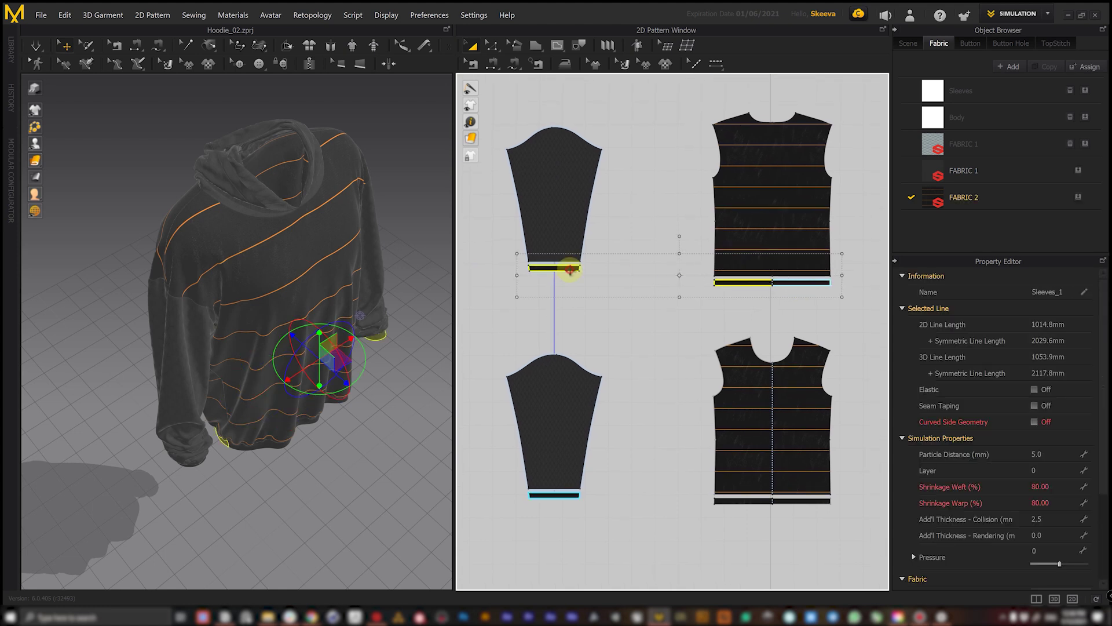
pyautogui.keyDown('shift'); pyautogui.click(571, 496); pyautogui.keyUp('shift')
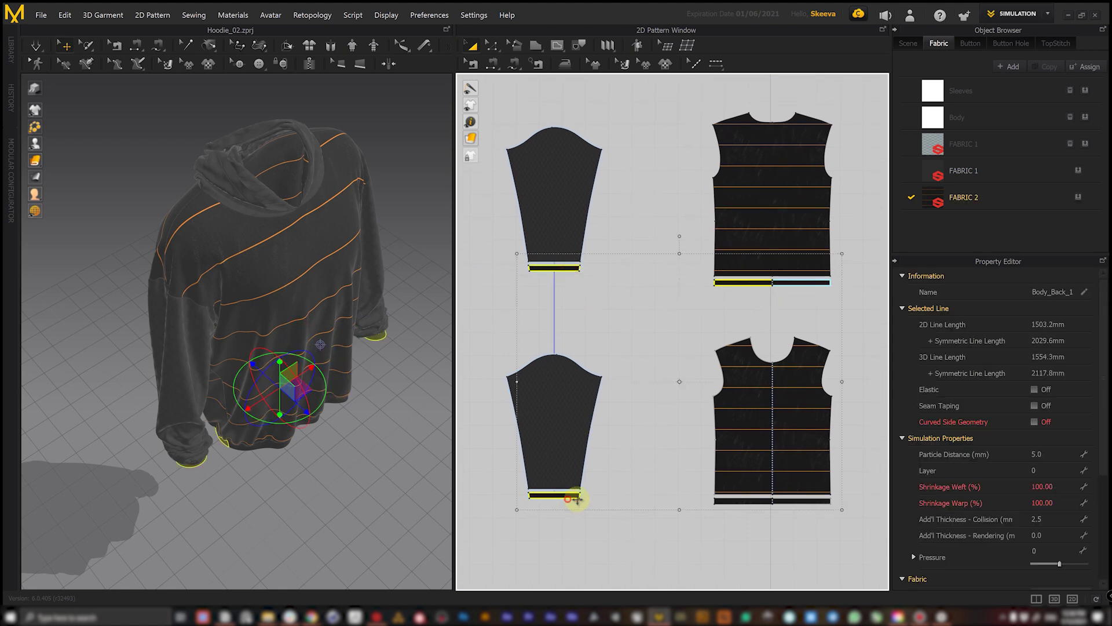
pyautogui.keyDown('shift'); pyautogui.click(753, 500); pyautogui.keyUp('shift')
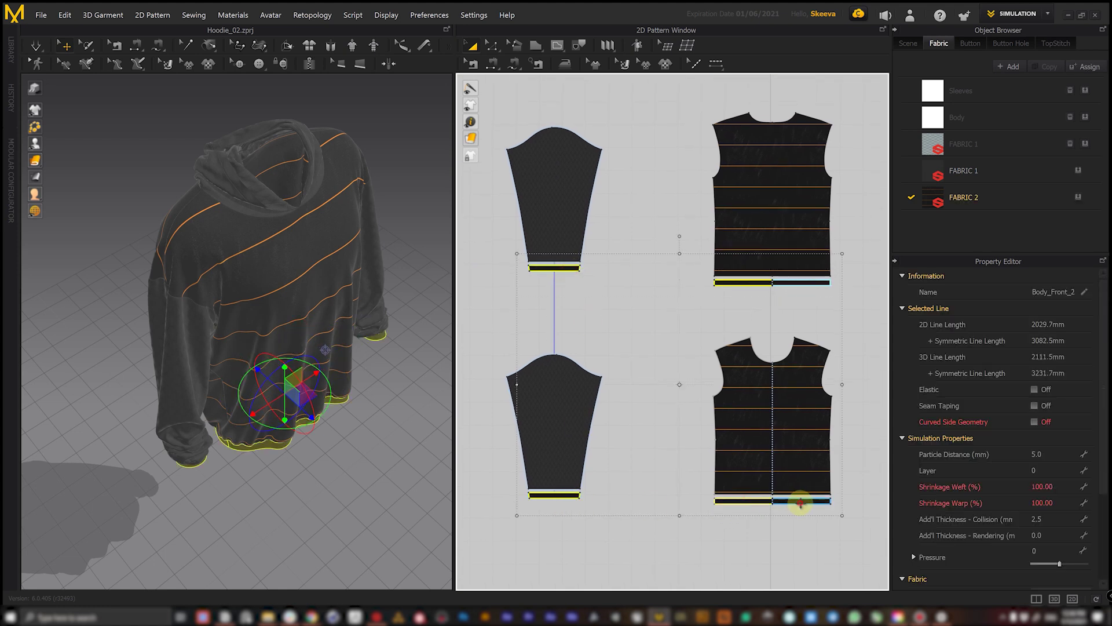
pyautogui.click(1079, 170)
pyautogui.click(390, 397)
pyautogui.moveTo(355, 387); pyautogui.dragTo(266, 283, button='right')
pyautogui.moveTo(154, 256); pyautogui.dragTo(177, 310, button='right')
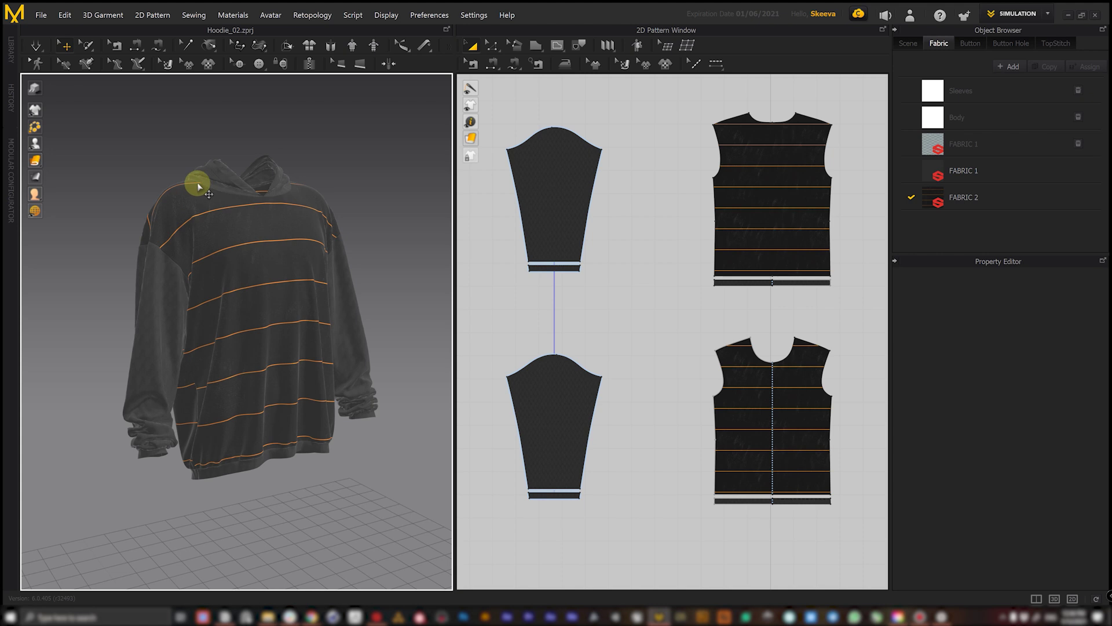
# Turn on high-quality rendering in the 3D view and simulate the hoodie with its new fabrics
pyautogui.click(34, 87)
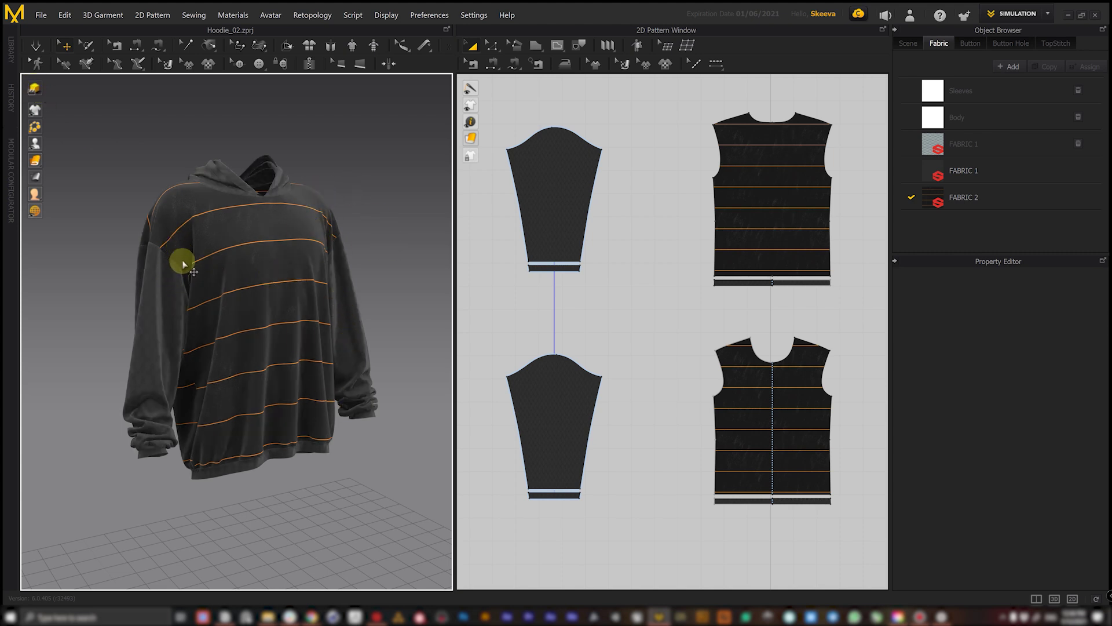
pyautogui.moveTo(338, 269); pyautogui.dragTo(283, 263, button='right')
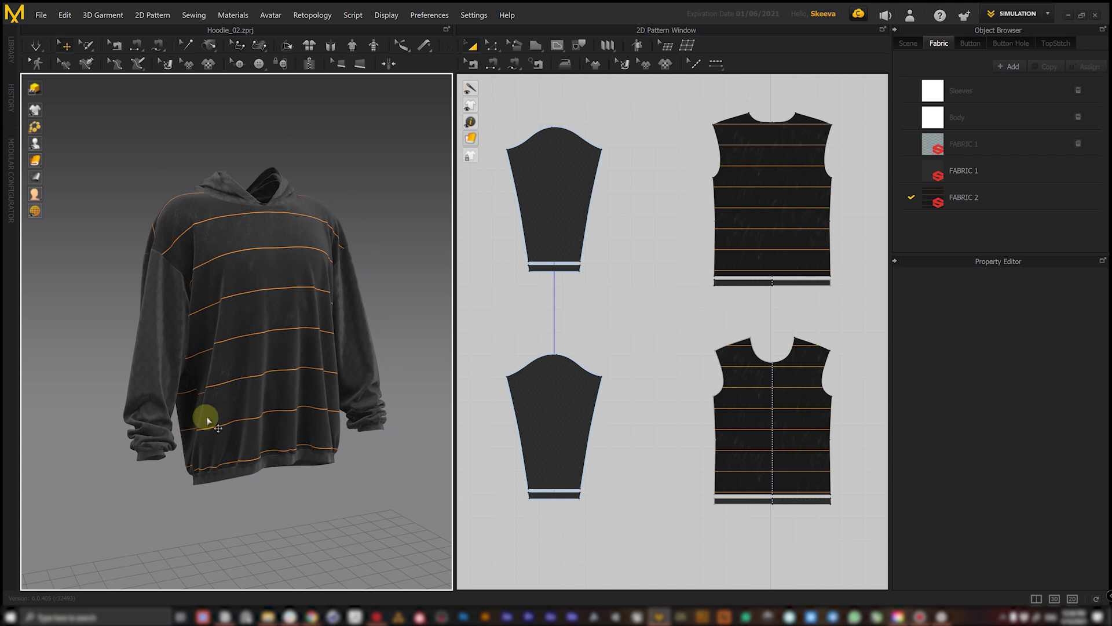
pyautogui.click(36, 46)
pyautogui.click(321, 205)
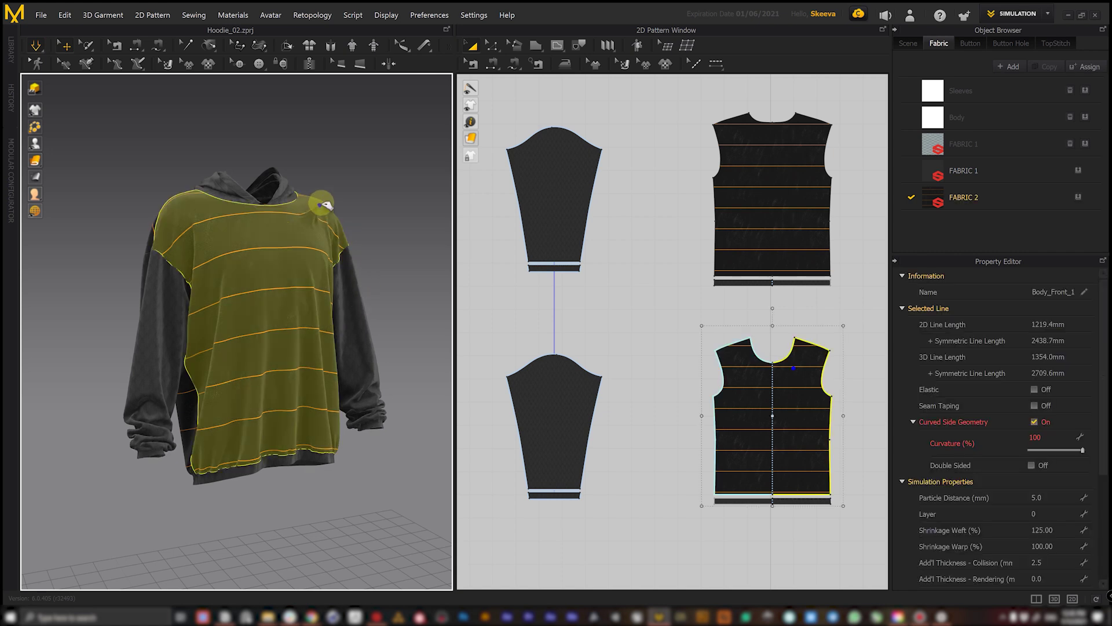
pyautogui.click(360, 198)
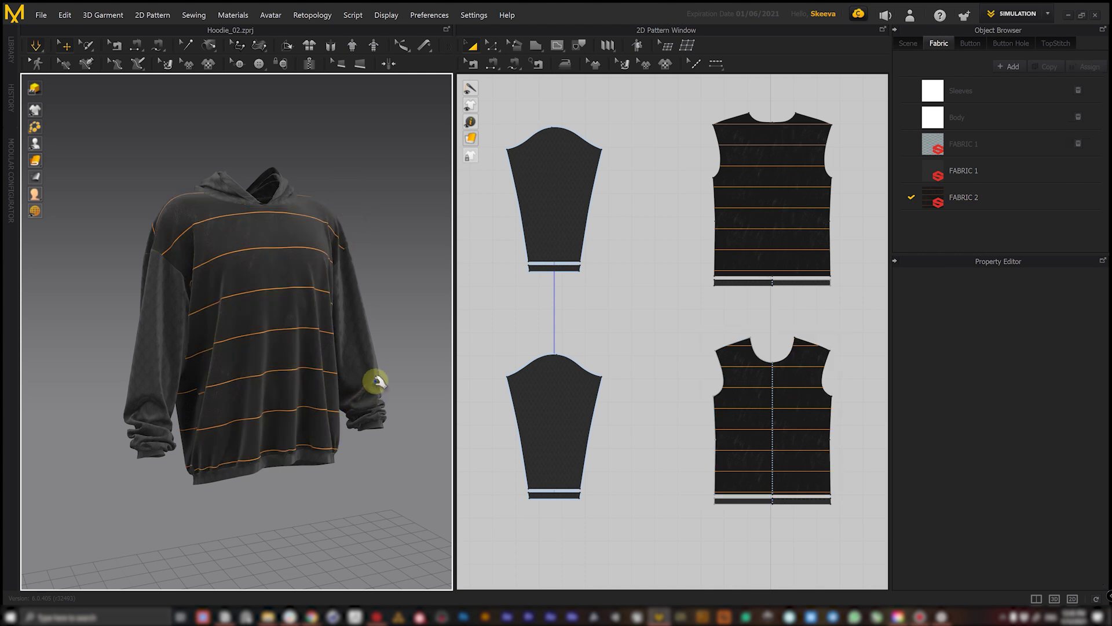
# Switch the workspace to the UV Editor and bring the hoodie's overlapping pattern UVs into view
pyautogui.moveTo(379, 378); pyautogui.dragTo(342, 375, button='right')
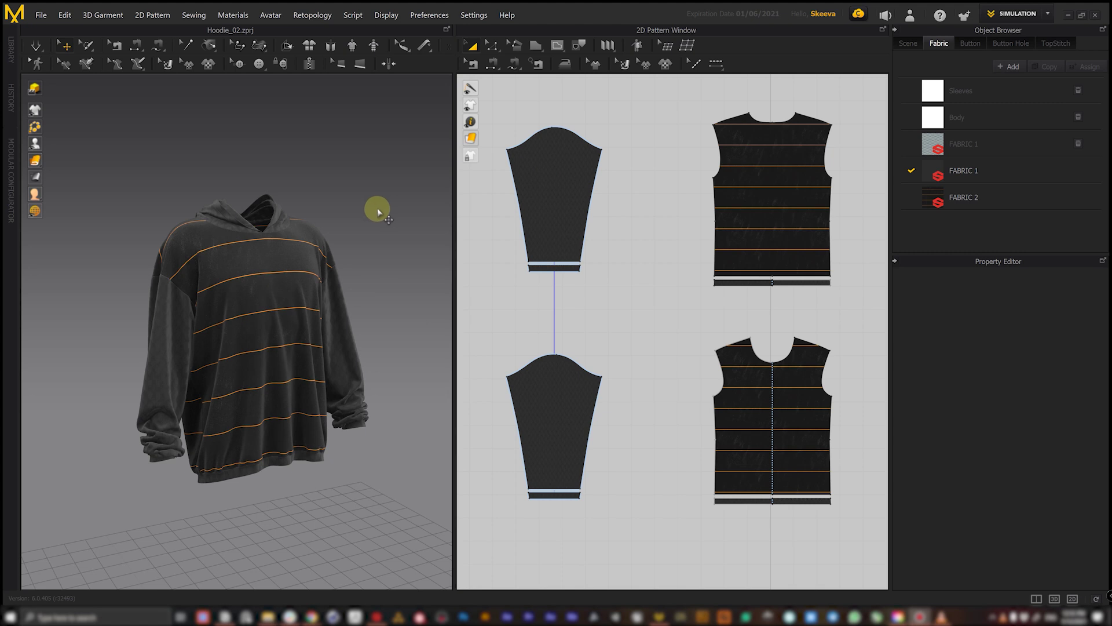
pyautogui.click(996, 14)
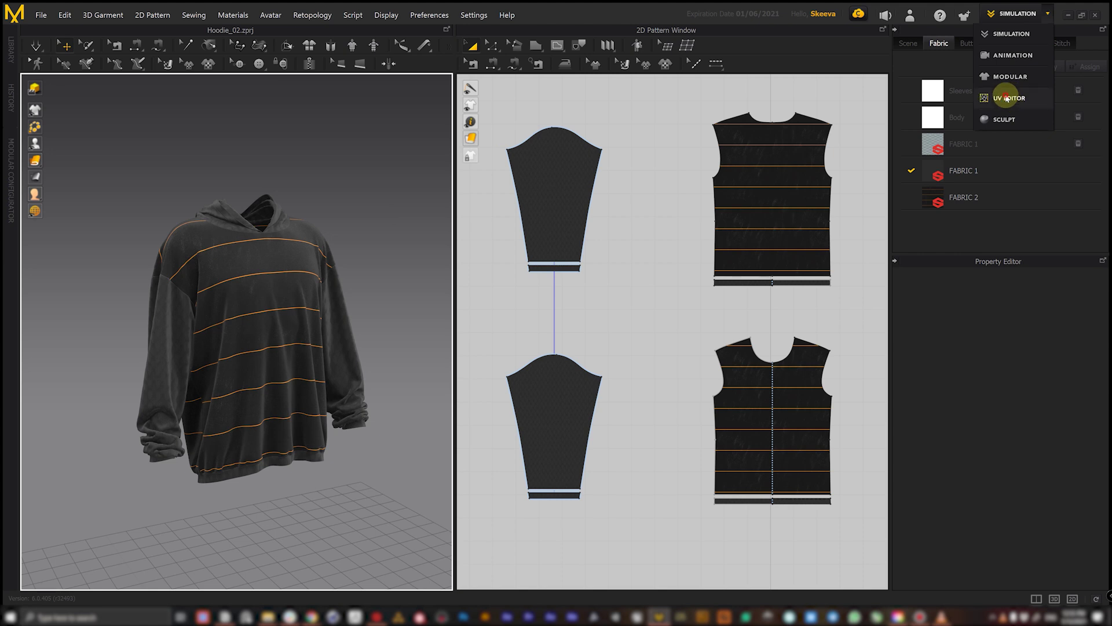
pyautogui.click(1006, 98)
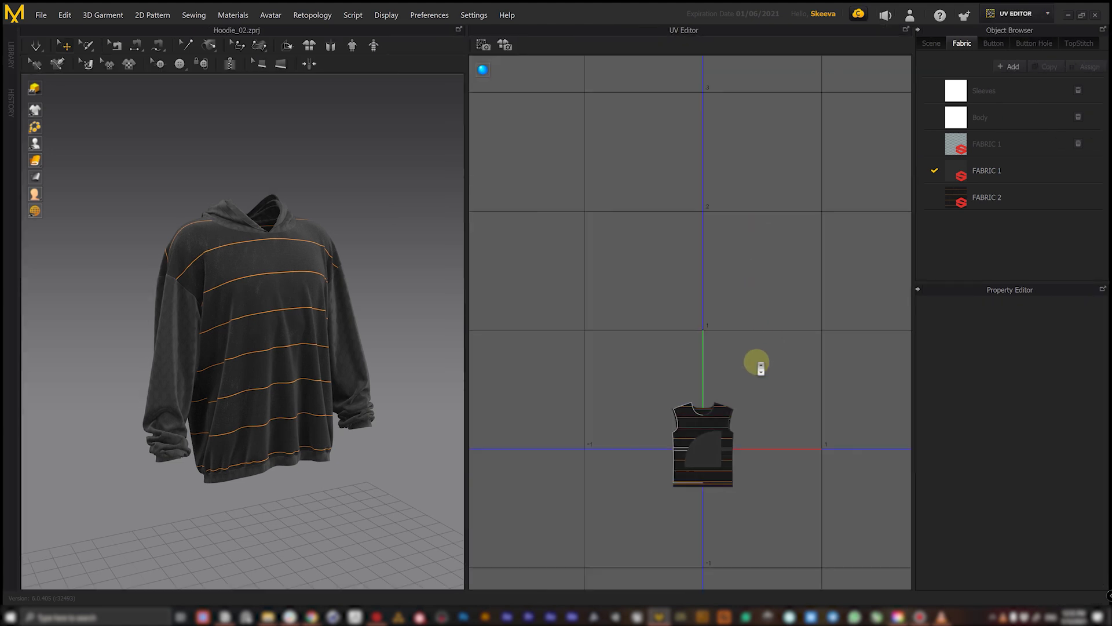
pyautogui.scroll(5, 761, 368)
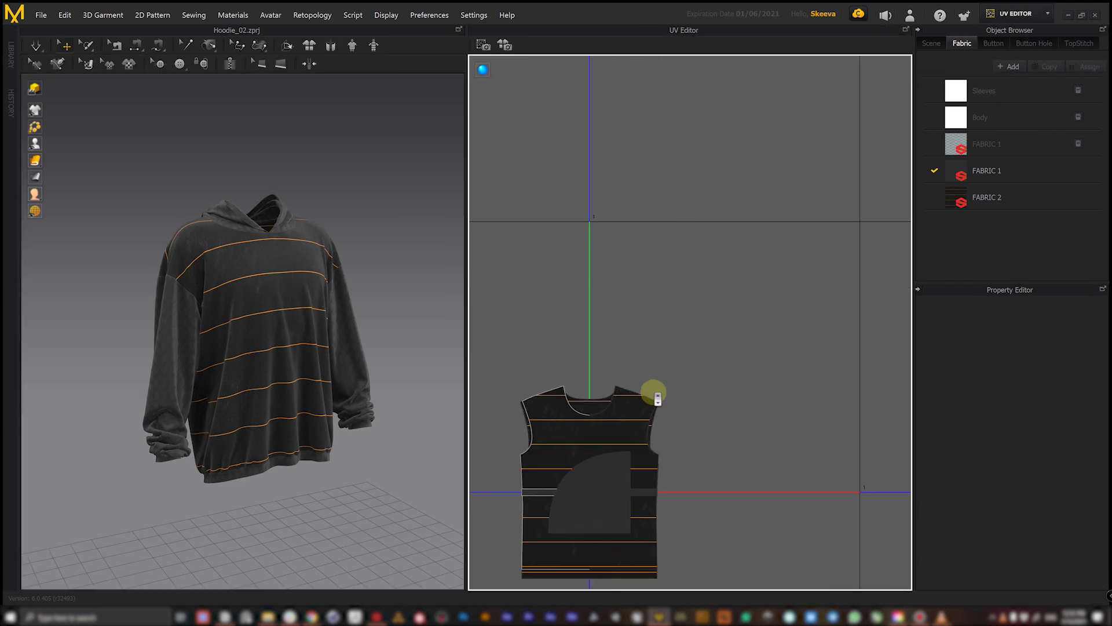
pyautogui.scroll(-3, 657, 399)
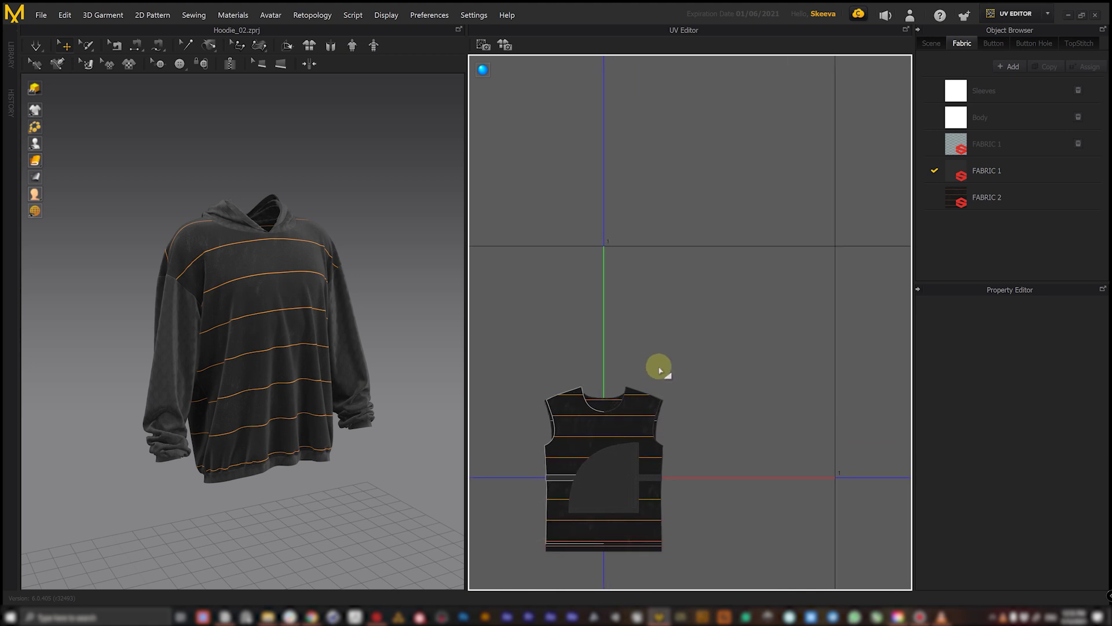
pyautogui.scroll(-1, 648, 302)
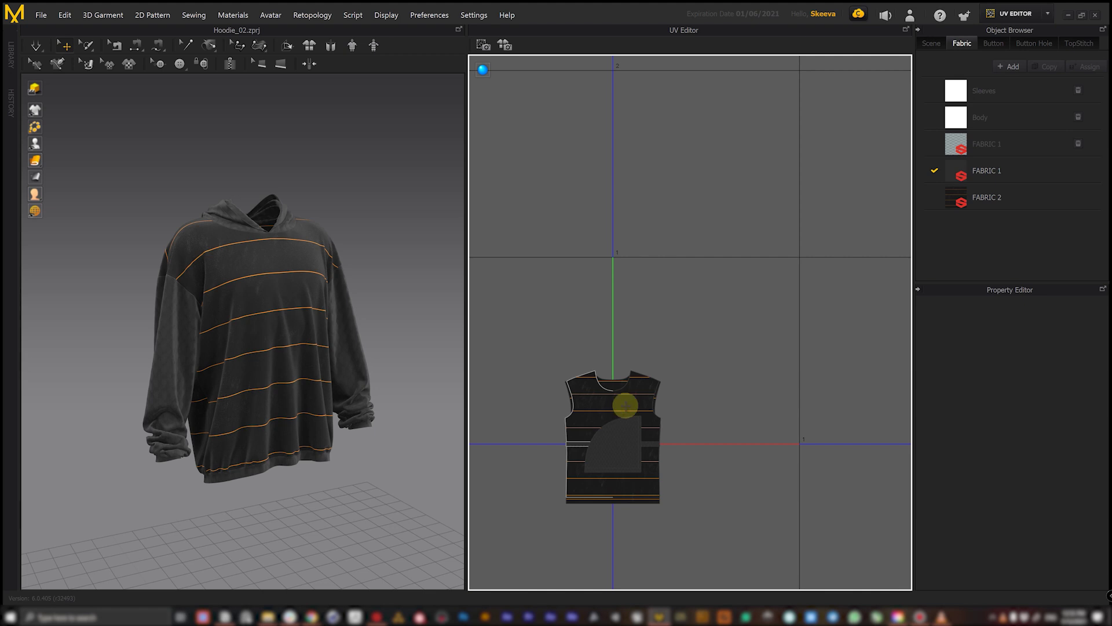
# Scale all pattern UVs down into the first UV tile and set the hood panels and bands apart from the body panels
pyautogui.moveTo(640, 392); pyautogui.dragTo(692, 294)
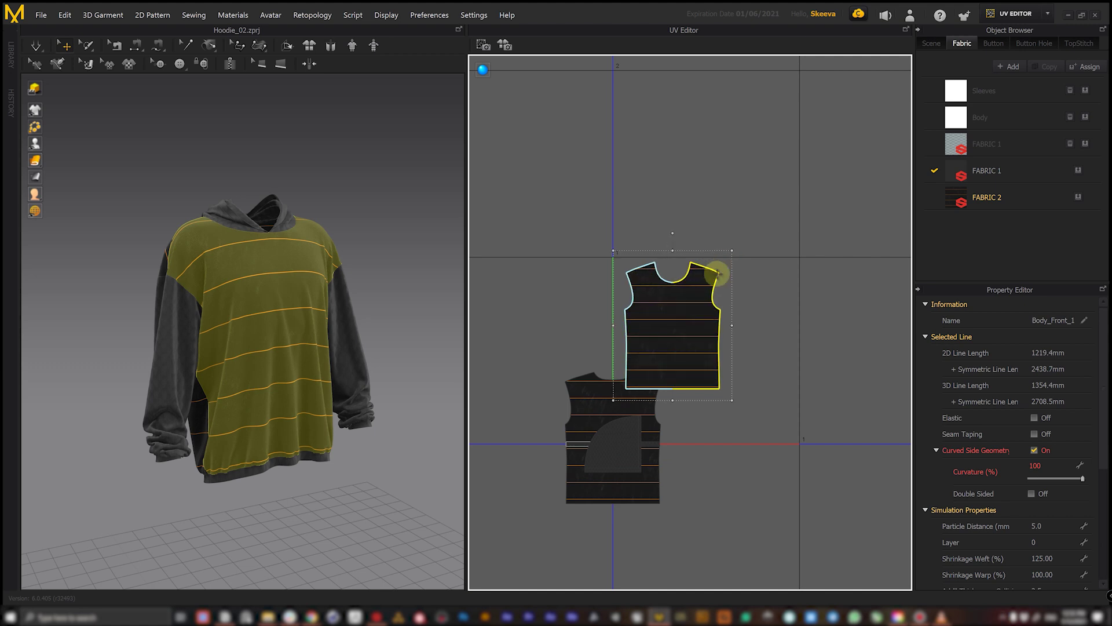
pyautogui.hotkey('ctrl', 'z')
pyautogui.click(524, 526)
pyautogui.moveTo(524, 526); pyautogui.dragTo(634, 413)
pyautogui.moveTo(600, 472); pyautogui.dragTo(647, 412)
pyautogui.click(733, 318)
pyautogui.click(655, 319)
pyautogui.moveTo(690, 310); pyautogui.dragTo(729, 406)
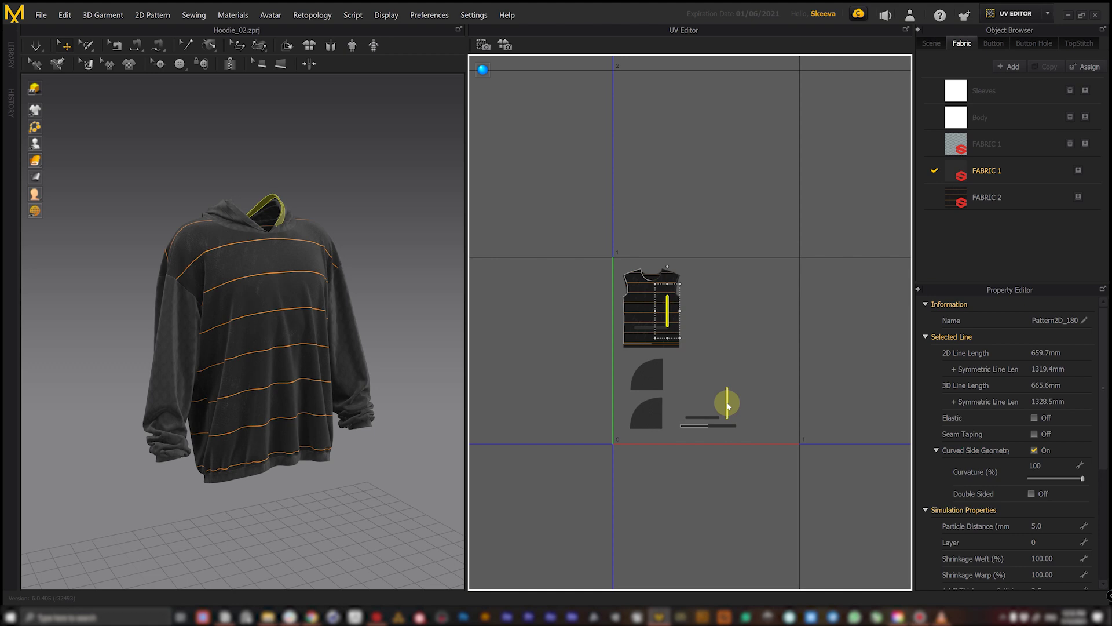
# Separate the remaining stacked body and sleeve UVs and enlarge the pieces to use more of the first UV tile
pyautogui.scroll(4, 714, 384)
pyautogui.moveTo(622, 248); pyautogui.dragTo(753, 423)
pyautogui.moveTo(601, 276); pyautogui.dragTo(712, 485)
pyautogui.moveTo(616, 226); pyautogui.dragTo(661, 232)
pyautogui.moveTo(588, 214); pyautogui.dragTo(811, 365)
pyautogui.moveTo(563, 242); pyautogui.dragTo(663, 358)
pyautogui.moveTo(583, 218); pyautogui.dragTo(817, 362)
# Arrange the body panels side by side, with the hood panels, bands and sleeves spaced without overlap in the first UV tile
pyautogui.moveTo(703, 342); pyautogui.dragTo(663, 334, button='middle')
pyautogui.moveTo(544, 299); pyautogui.dragTo(635, 371)
pyautogui.moveTo(553, 301); pyautogui.dragTo(647, 398)
pyautogui.moveTo(627, 255); pyautogui.dragTo(520, 249)
pyautogui.moveTo(747, 272); pyautogui.dragTo(653, 273)
pyautogui.click(809, 363)
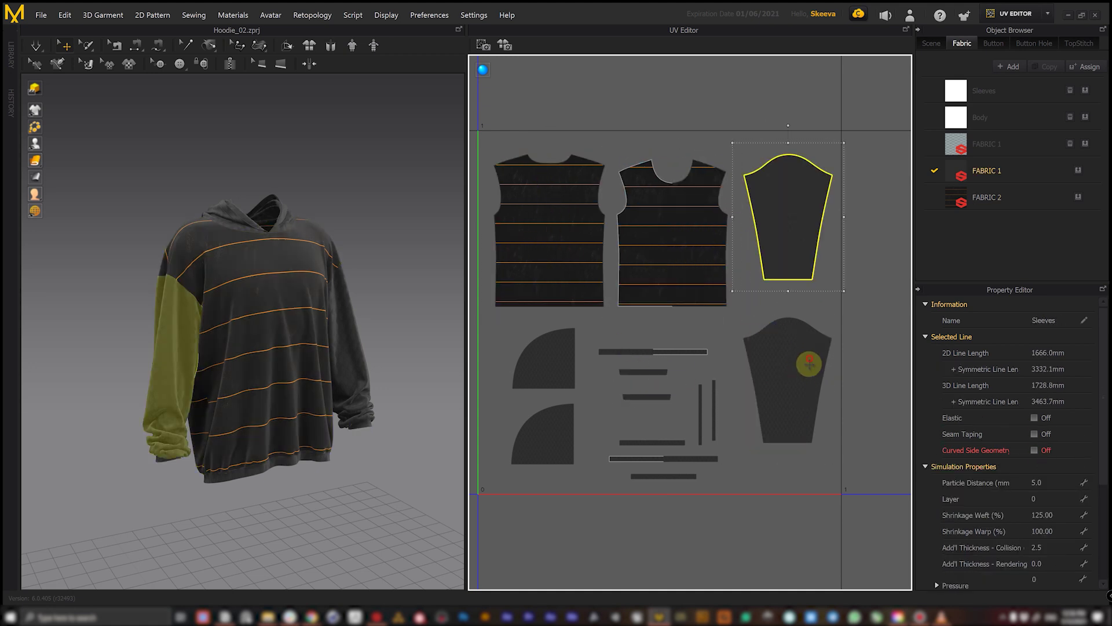
pyautogui.moveTo(677, 353); pyautogui.dragTo(683, 356)
pyautogui.click(701, 390)
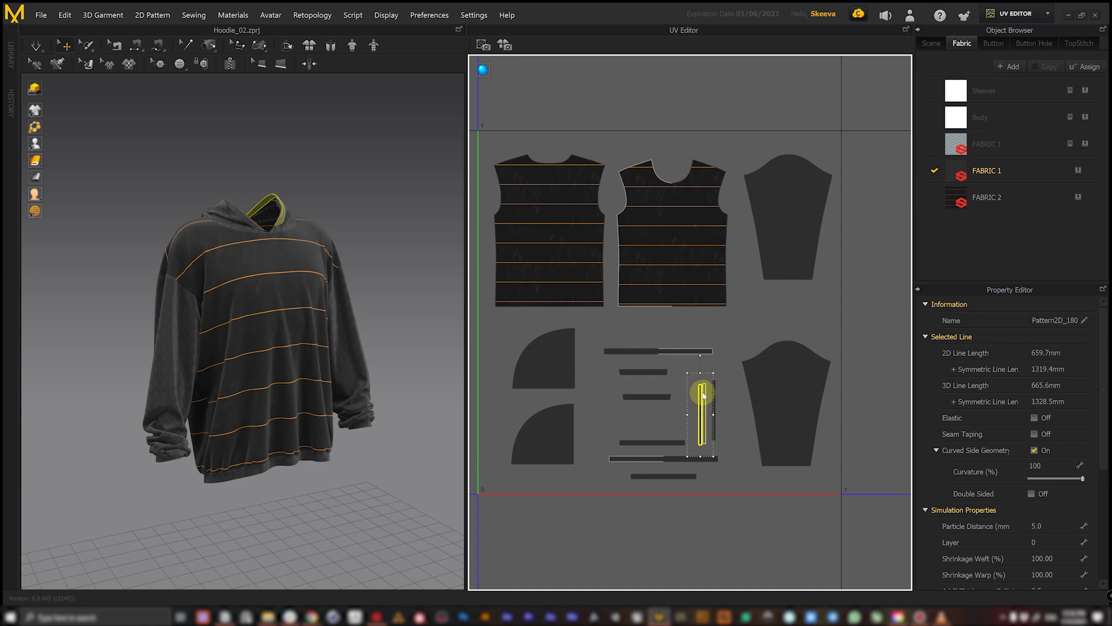
pyautogui.scroll(-3, 690, 398)
pyautogui.click(782, 217)
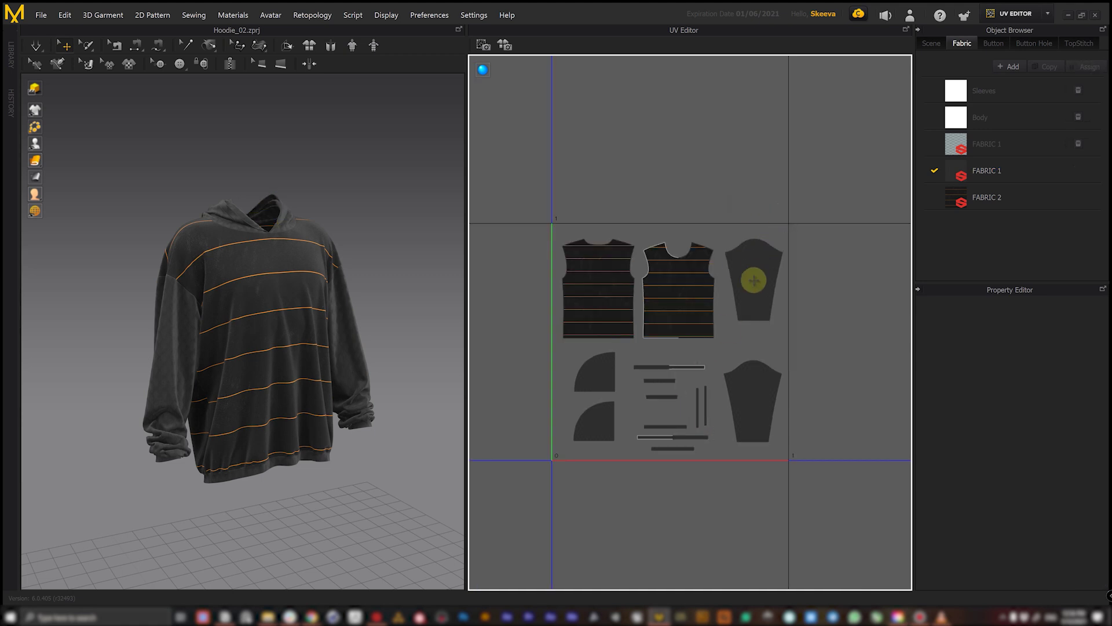
# Select both sleeve UVs and move them into the second UV tile
pyautogui.scroll(-1, 785, 377)
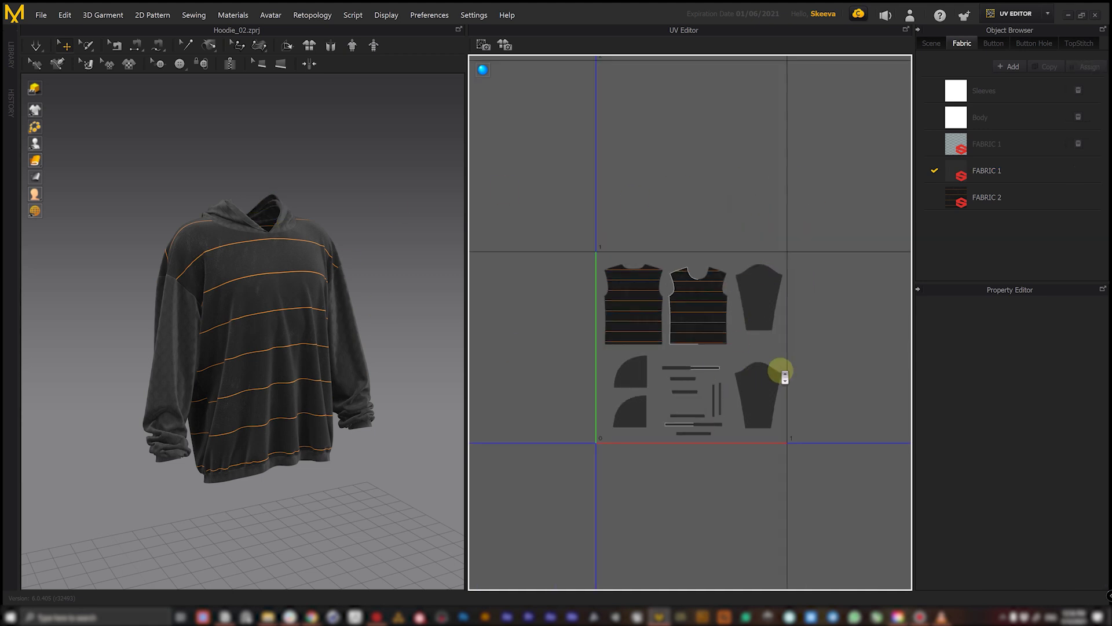
pyautogui.moveTo(785, 376); pyautogui.dragTo(676, 350, button='middle')
pyautogui.click(671, 284)
pyautogui.keyDown('shift'); pyautogui.click(665, 365); pyautogui.keyUp('shift')
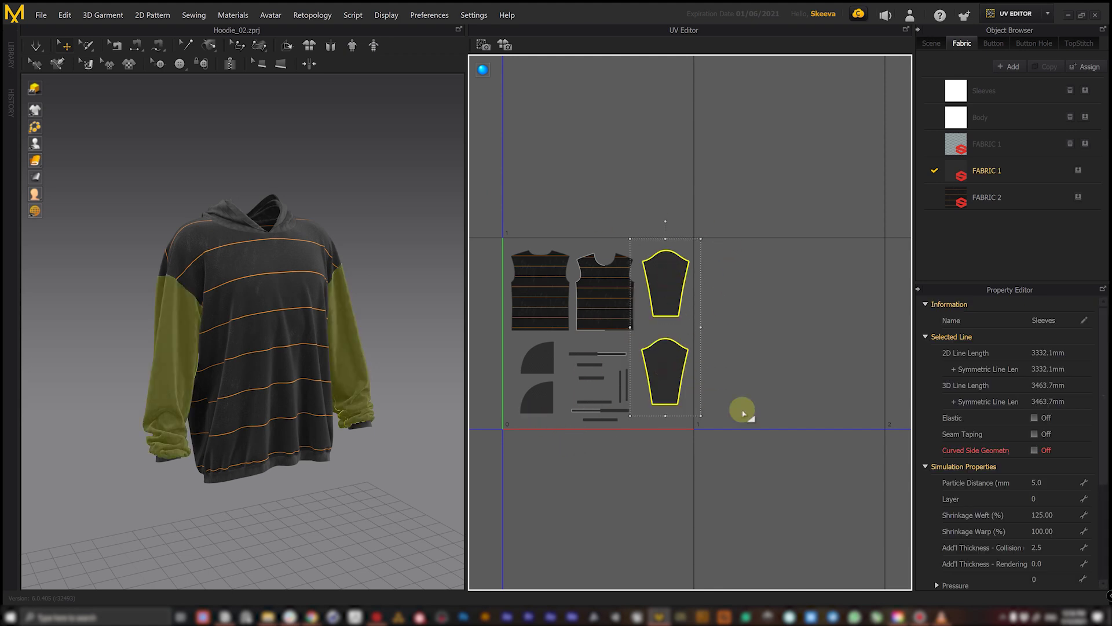
pyautogui.click(742, 307)
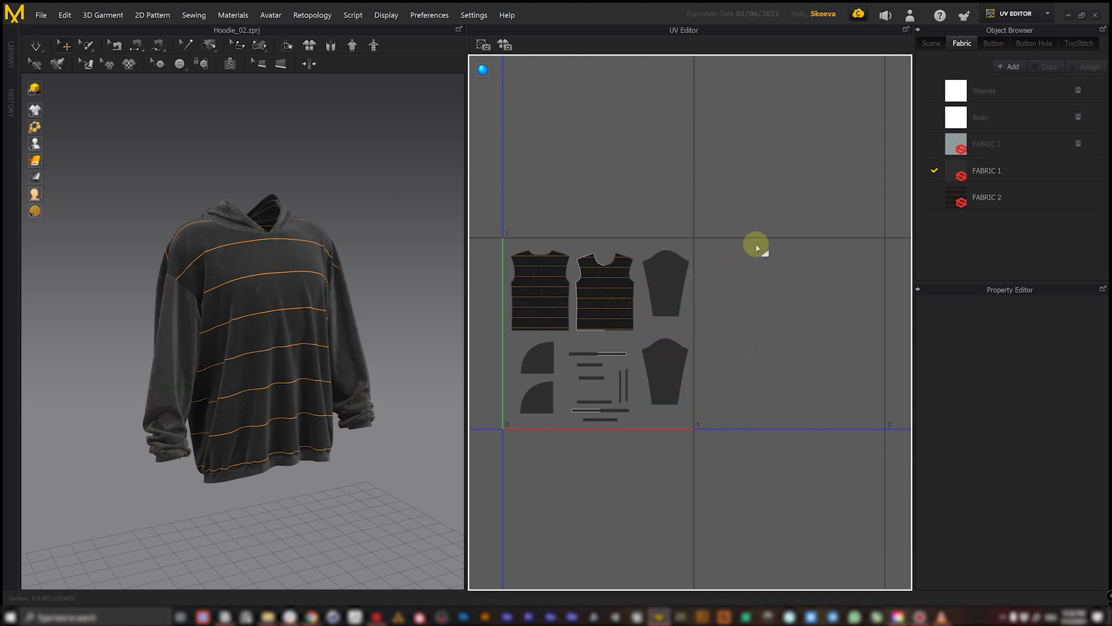
pyautogui.click(667, 277)
pyautogui.keyDown('shift'); pyautogui.click(665, 365); pyautogui.keyUp('shift')
pyautogui.moveTo(665, 278); pyautogui.dragTo(788, 300)
pyautogui.scroll(-2, 787, 299)
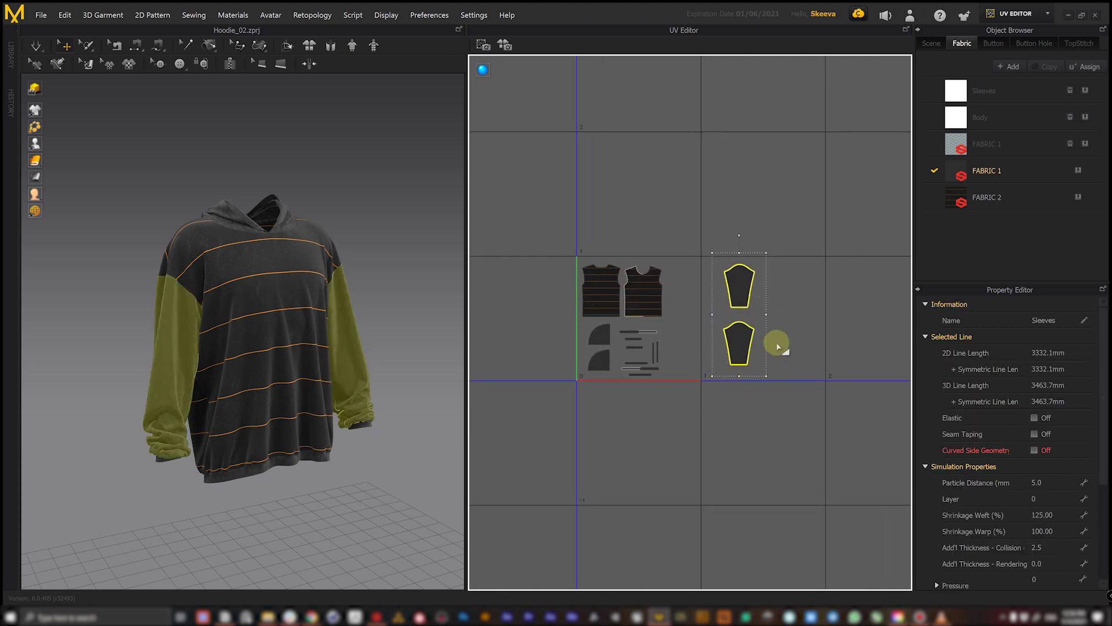
# Move both sleeve UVs back into the first UV tile beside the front body panel
pyautogui.scroll(4, 751, 328)
pyautogui.moveTo(690, 290); pyautogui.dragTo(791, 322, button='middle')
pyautogui.click(844, 286)
pyautogui.scroll(-1, 795, 305)
pyautogui.click(764, 289)
pyautogui.keyDown('shift'); pyautogui.click(765, 368); pyautogui.keyUp('shift')
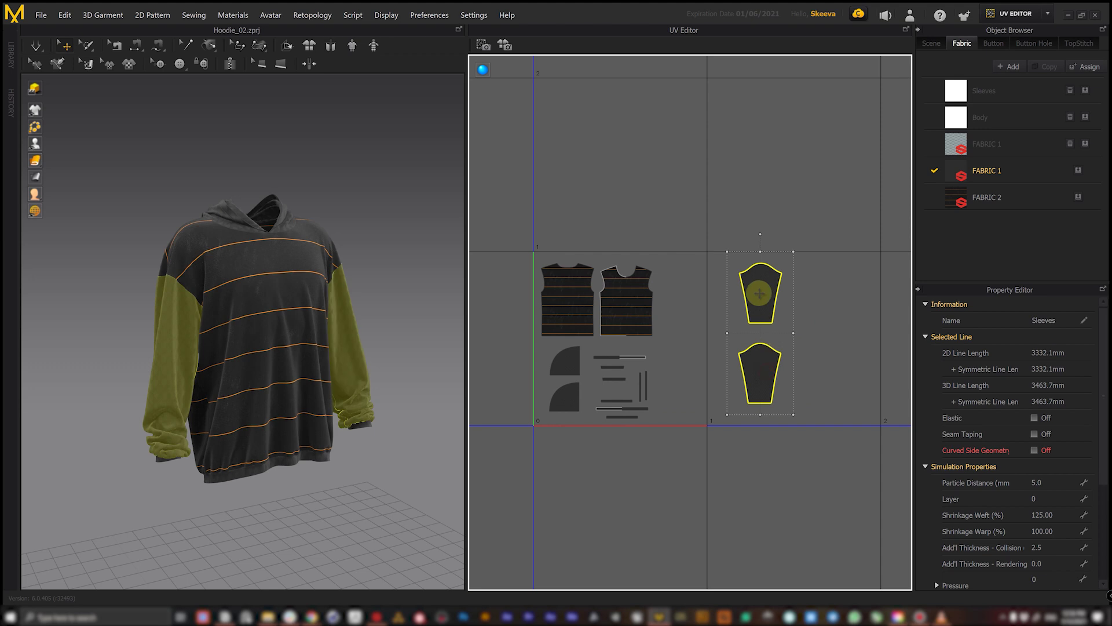
pyautogui.moveTo(753, 299); pyautogui.dragTo(681, 295)
pyautogui.click(671, 231)
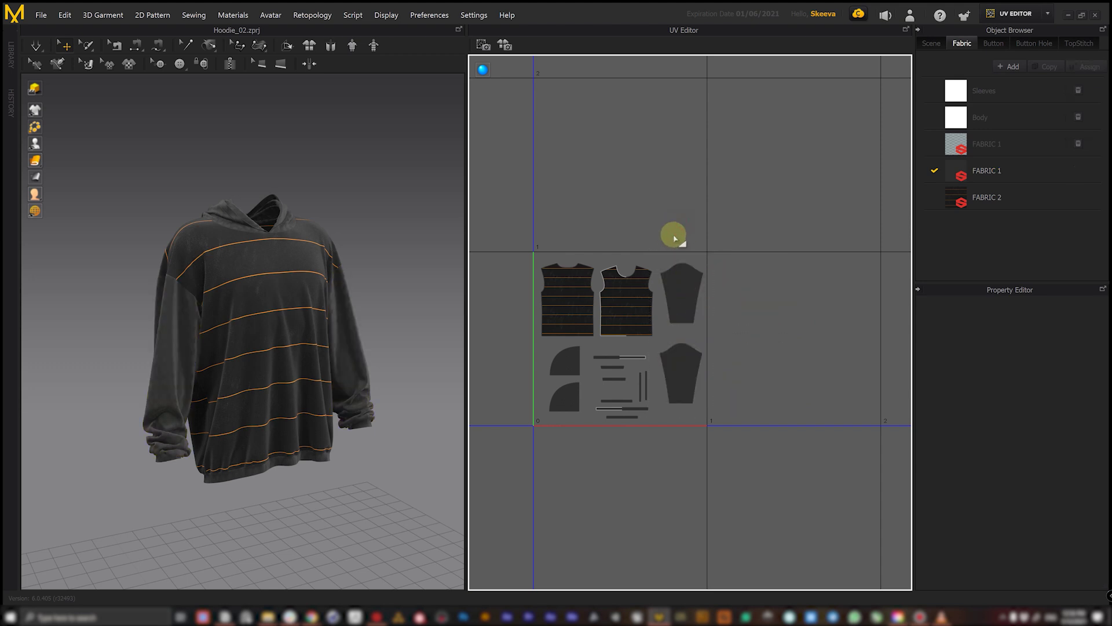
# Return to the Simulation workspace and save the hoodie project
pyautogui.moveTo(670, 231); pyautogui.dragTo(683, 239, button='middle')
pyautogui.click(1009, 15)
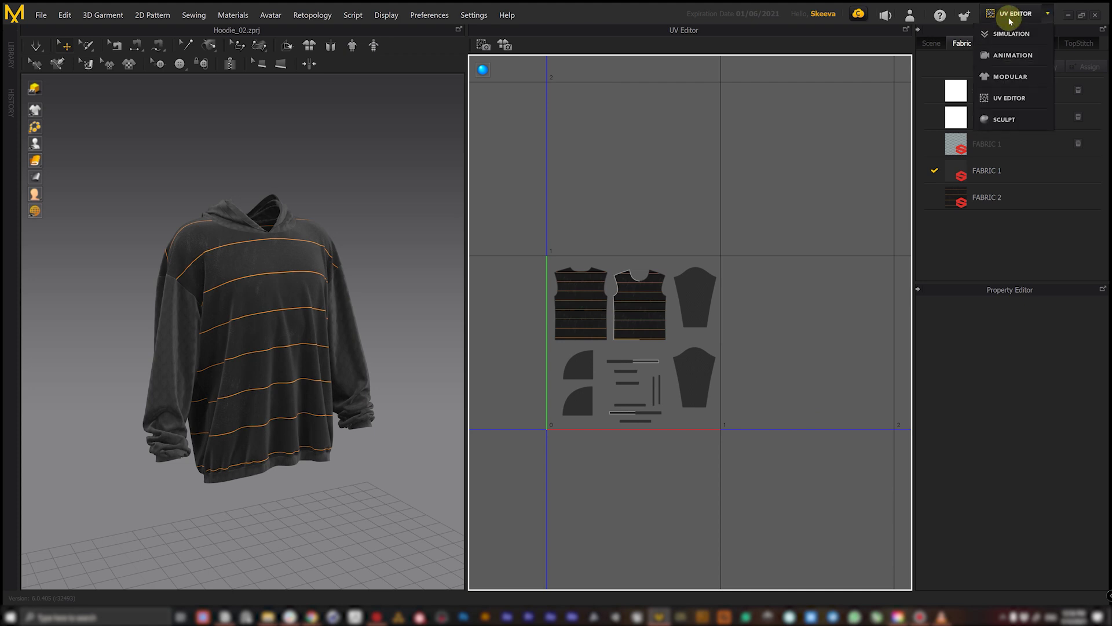
pyautogui.click(1009, 35)
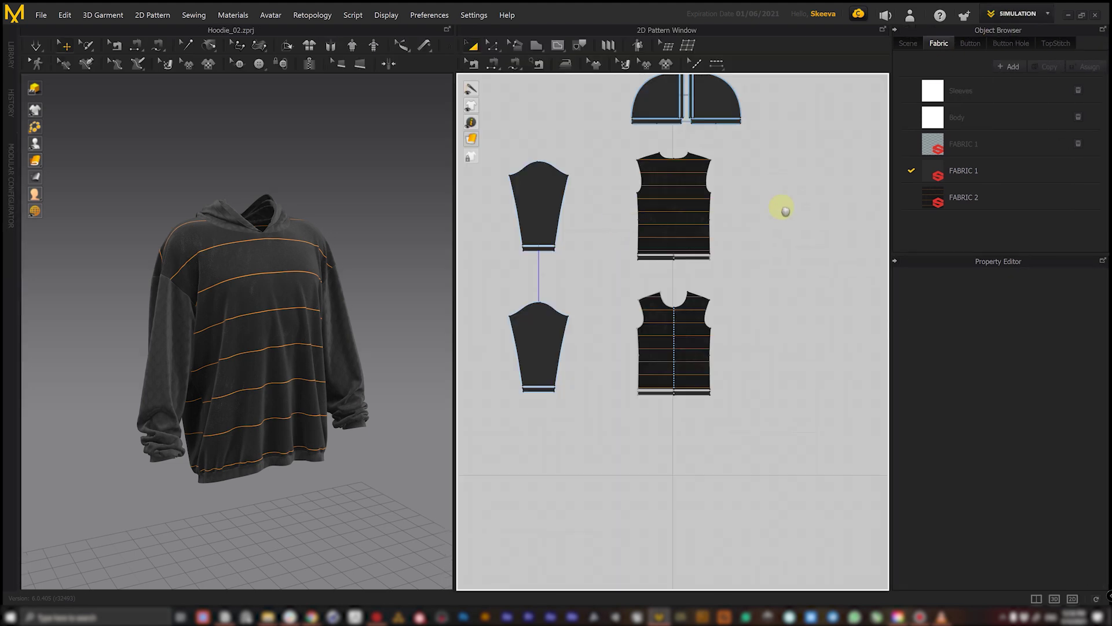
pyautogui.click(672, 185)
pyautogui.moveTo(688, 151); pyautogui.dragTo(612, 154)
pyautogui.press('space')
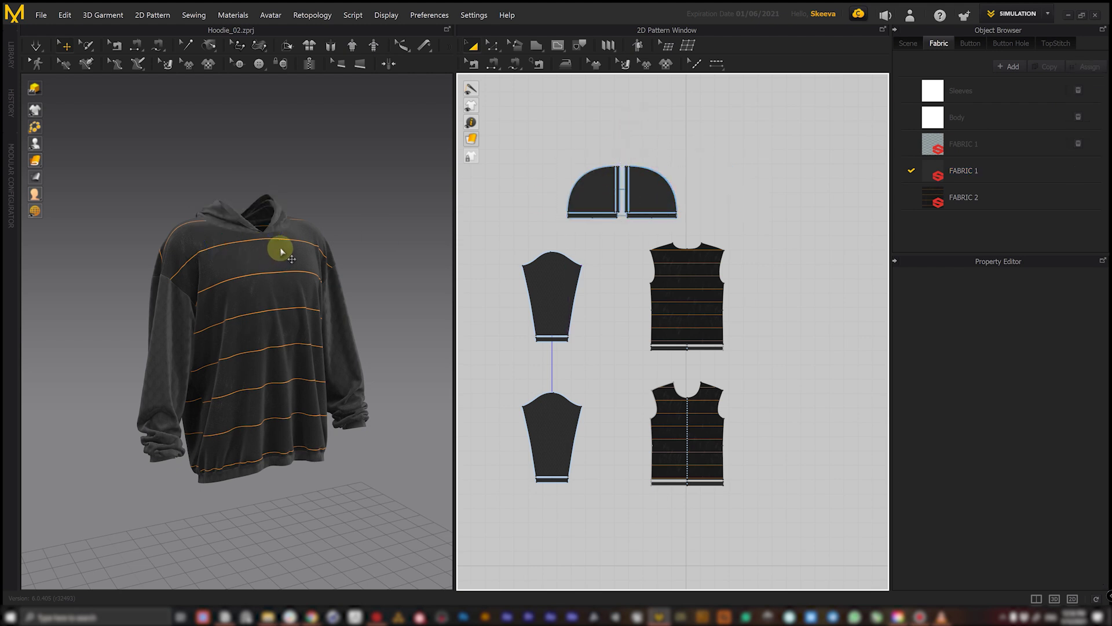
pyautogui.moveTo(279, 274); pyautogui.dragTo(310, 305, button='right')
pyautogui.hotkey('ctrl', 's')
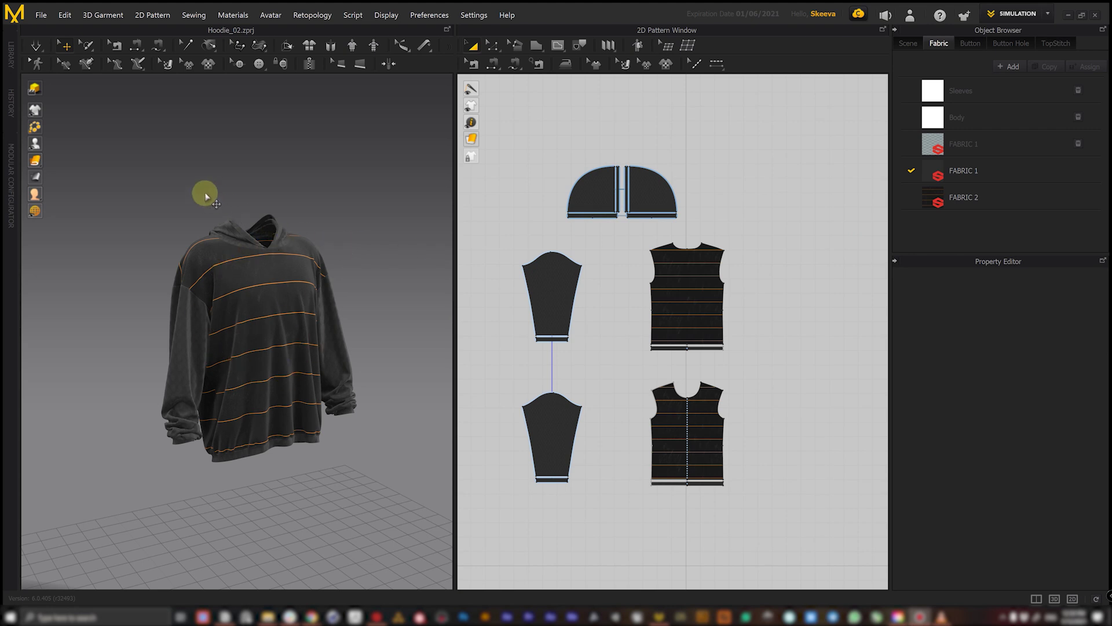
# Start an OBJ export of the hoodie into the 03_Export folder, opening the export options
pyautogui.click(41, 18)
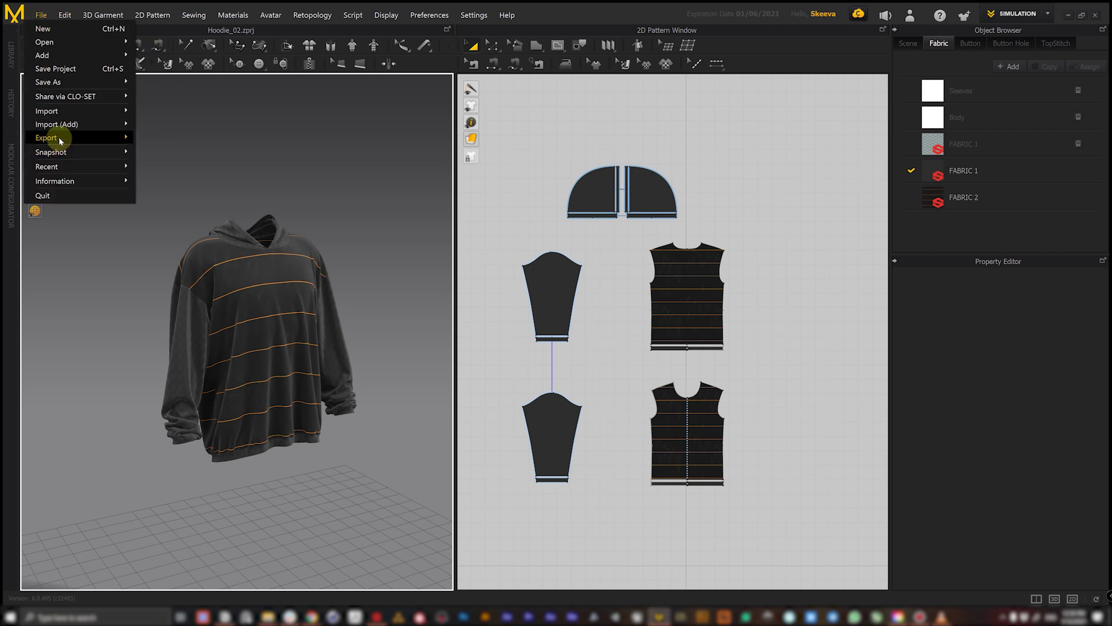
pyautogui.moveTo(58, 137)
pyautogui.click(170, 138)
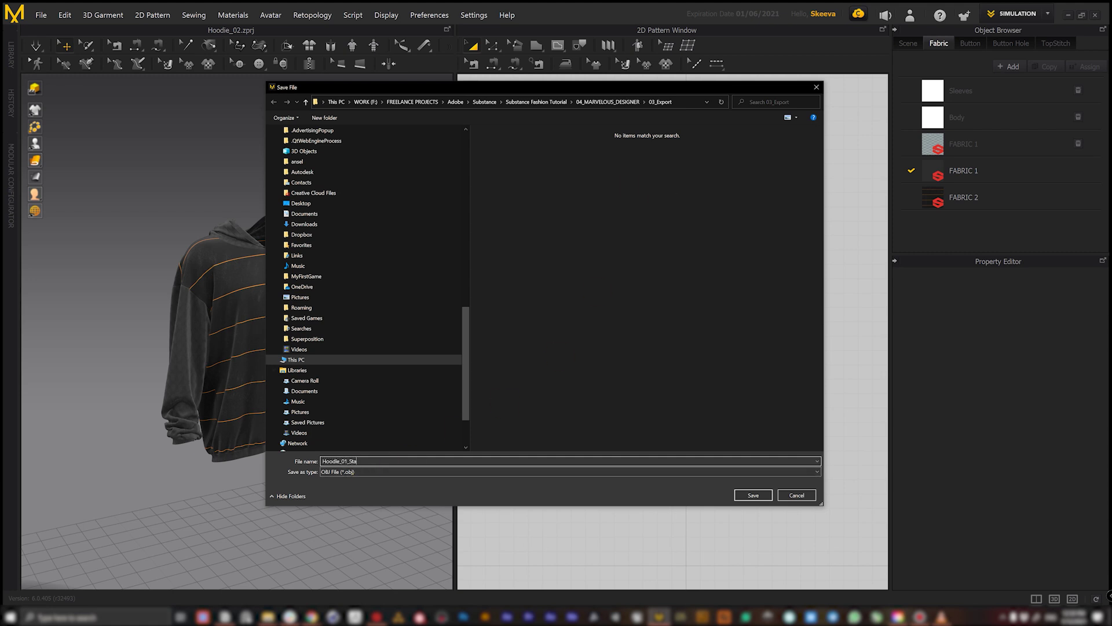
pyautogui.click(754, 495)
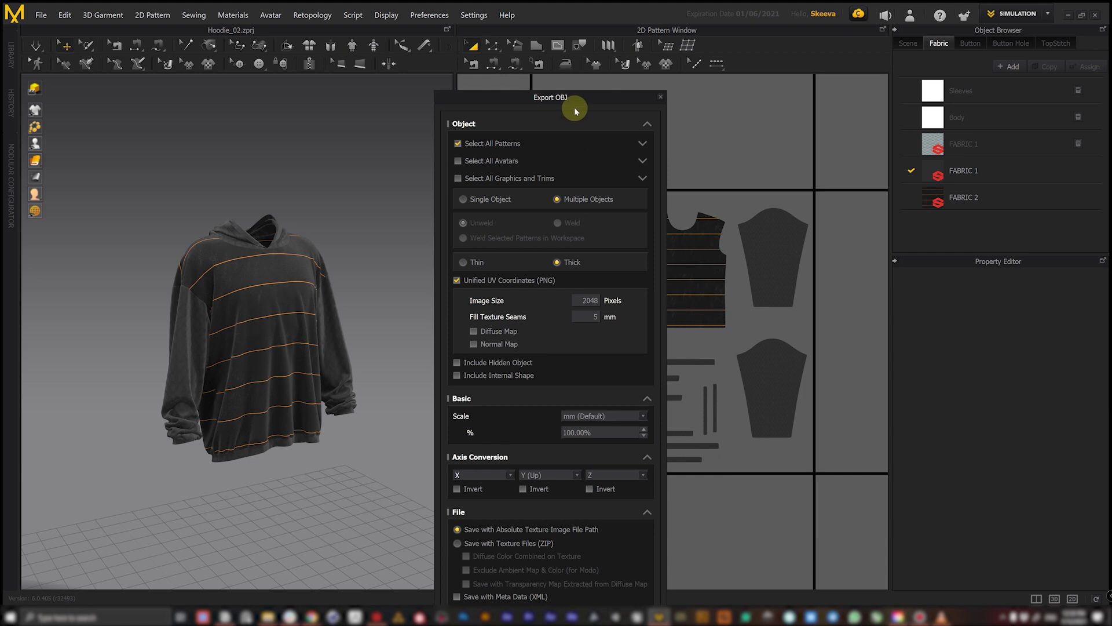
pyautogui.moveTo(574, 109); pyautogui.dragTo(554, 33)
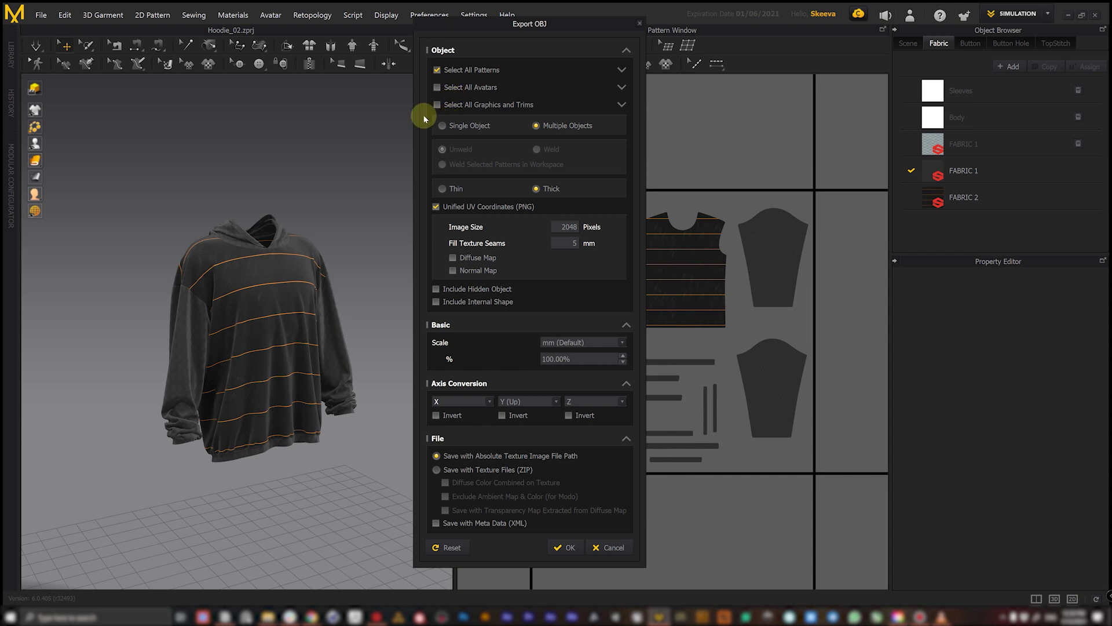
# Export the OBJ as a single unwelded, thin object with unified UV coordinates
pyautogui.click(621, 104)
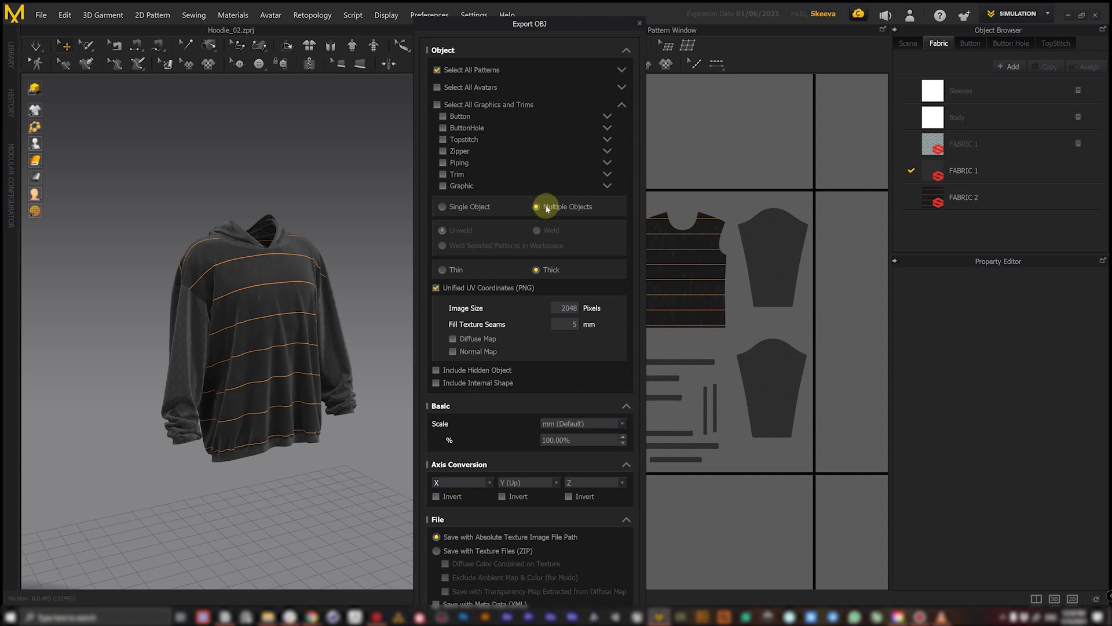
pyautogui.click(442, 208)
pyautogui.click(444, 270)
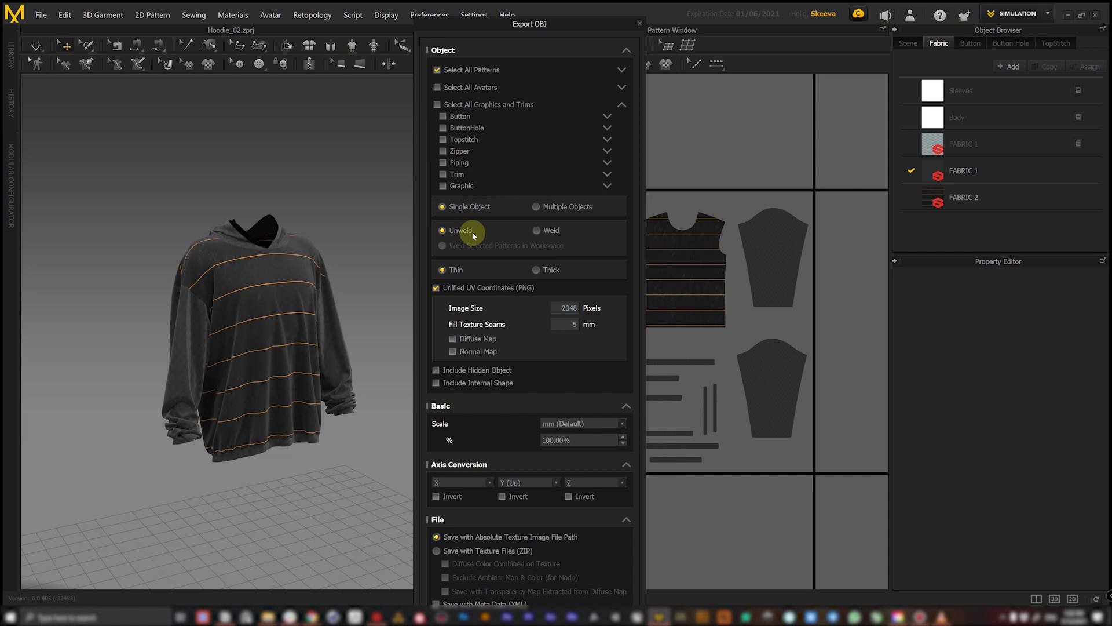
pyautogui.click(436, 288)
pyautogui.click(436, 289)
pyautogui.moveTo(545, 26); pyautogui.dragTo(569, 7)
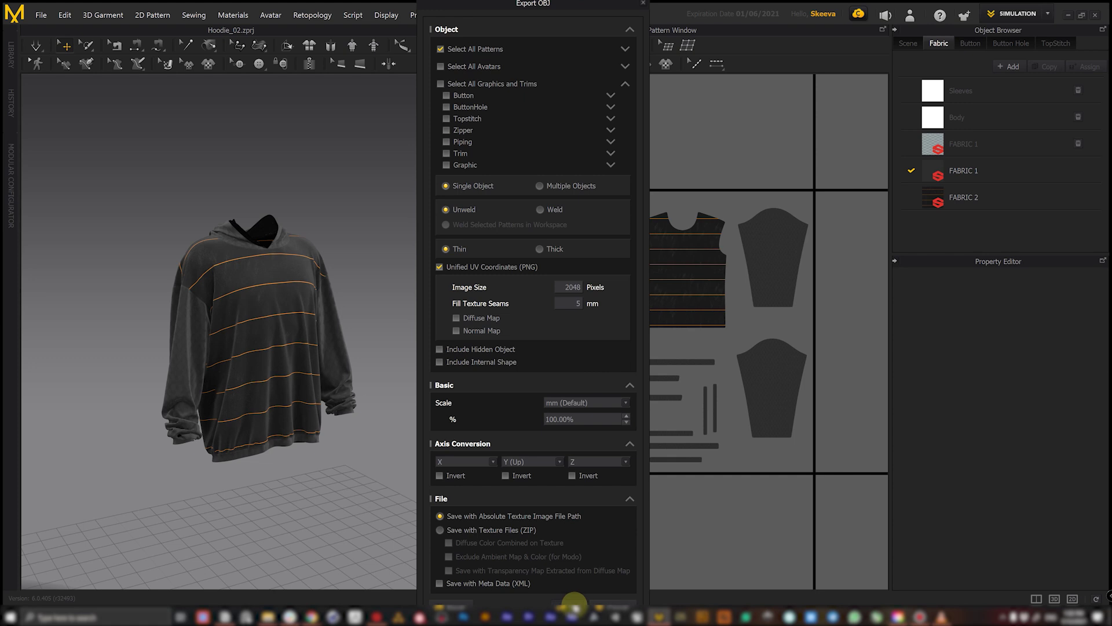
pyautogui.click(573, 604)
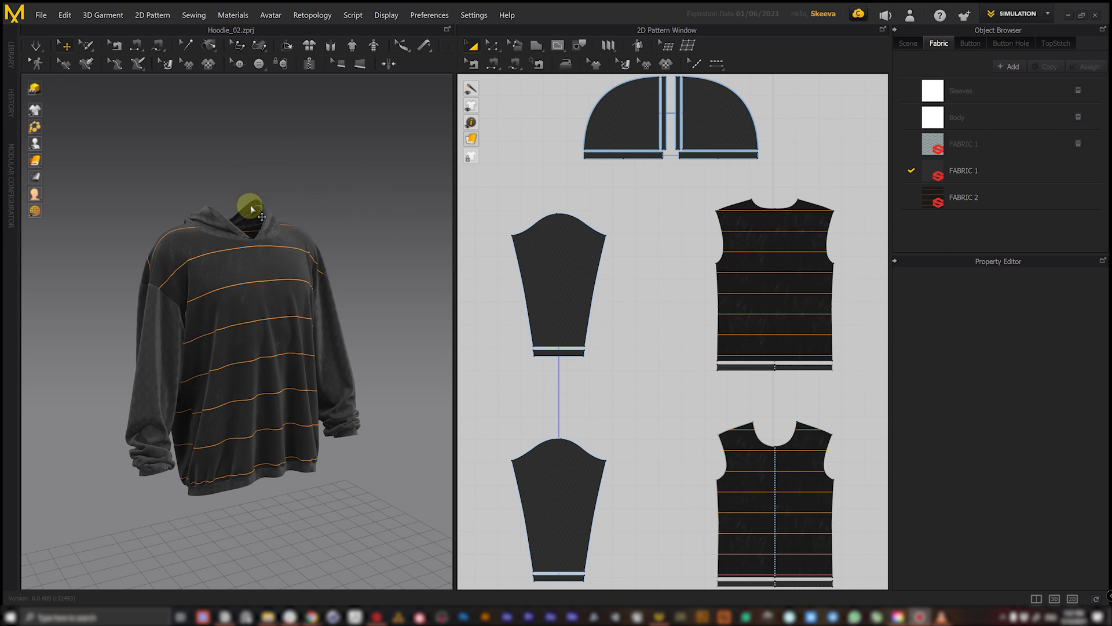
# Import the avatar's Alembic file at cm (DAZ Studio) scale and 30 FPS
pyautogui.click(46, 16)
pyautogui.moveTo(67, 106)
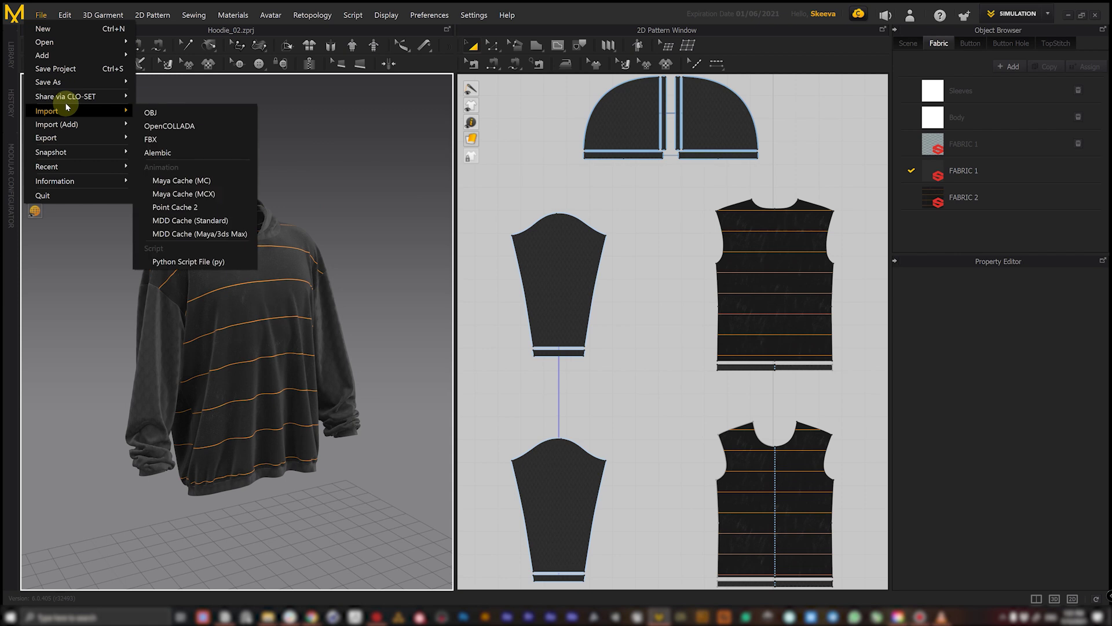
pyautogui.click(154, 155)
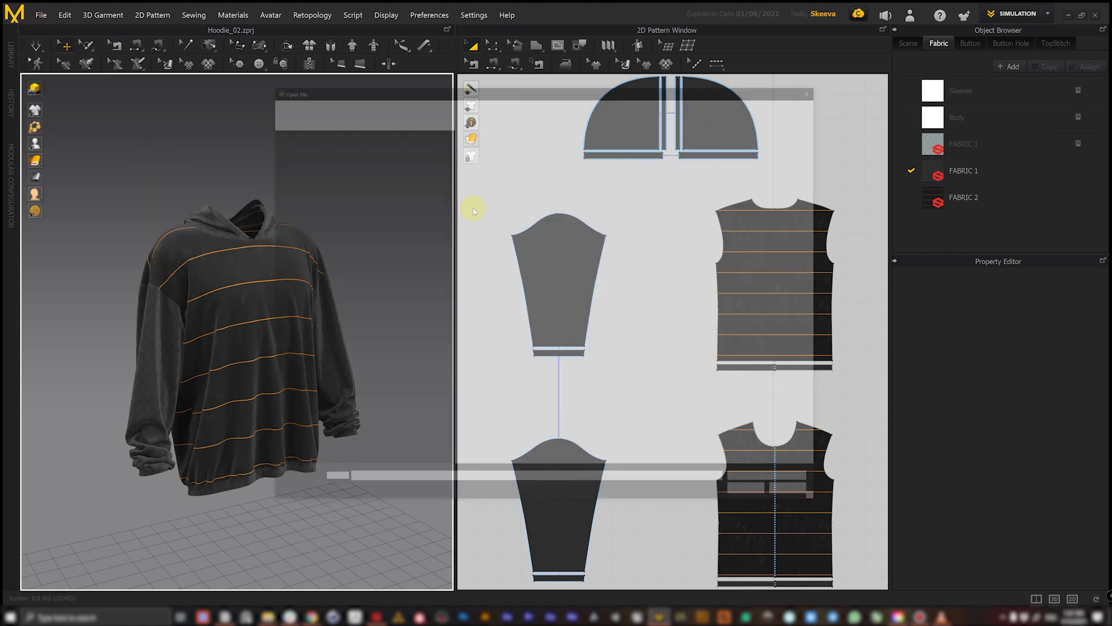
pyautogui.doubleClick(481, 154)
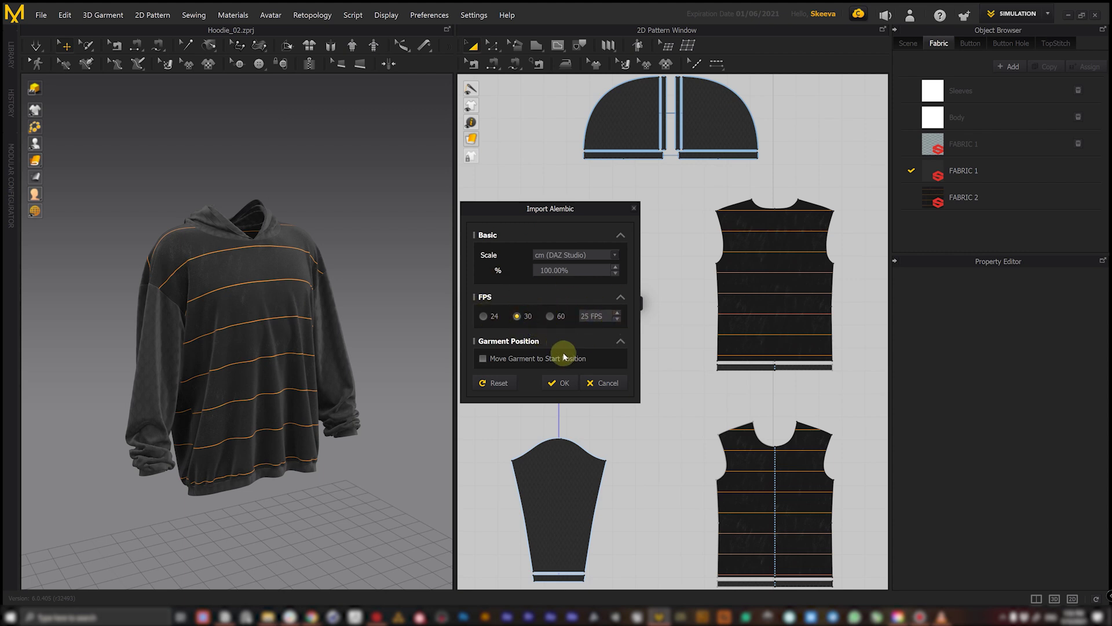
pyautogui.click(563, 383)
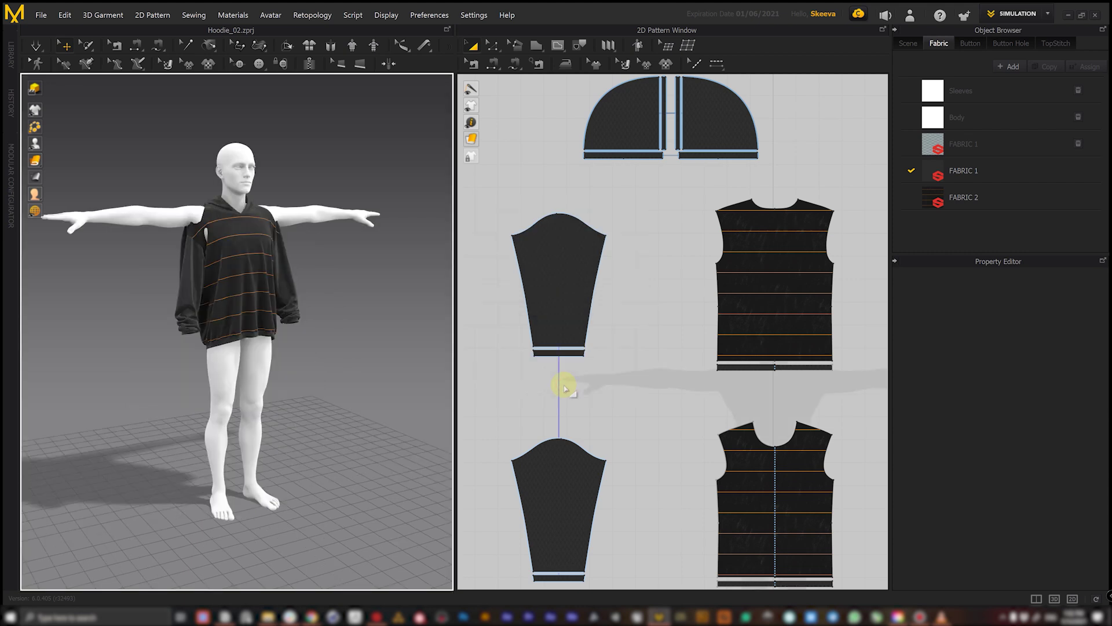
# Turn off high-quality rendering in the 3D view showing the imported avatar
pyautogui.moveTo(314, 242); pyautogui.dragTo(315, 269, button='middle')
pyautogui.moveTo(314, 269); pyautogui.dragTo(303, 268, button='right')
pyautogui.moveTo(306, 271); pyautogui.dragTo(311, 268, button='middle')
pyautogui.moveTo(310, 268); pyautogui.dragTo(316, 271, button='right')
pyautogui.click(35, 89)
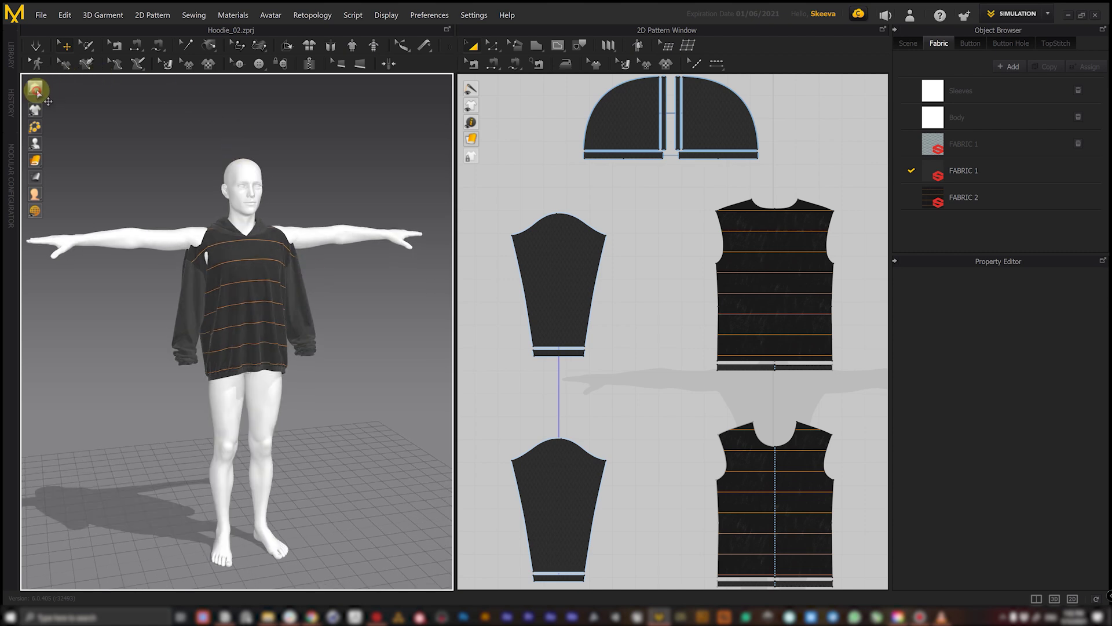
pyautogui.scroll(-3, 341, 187)
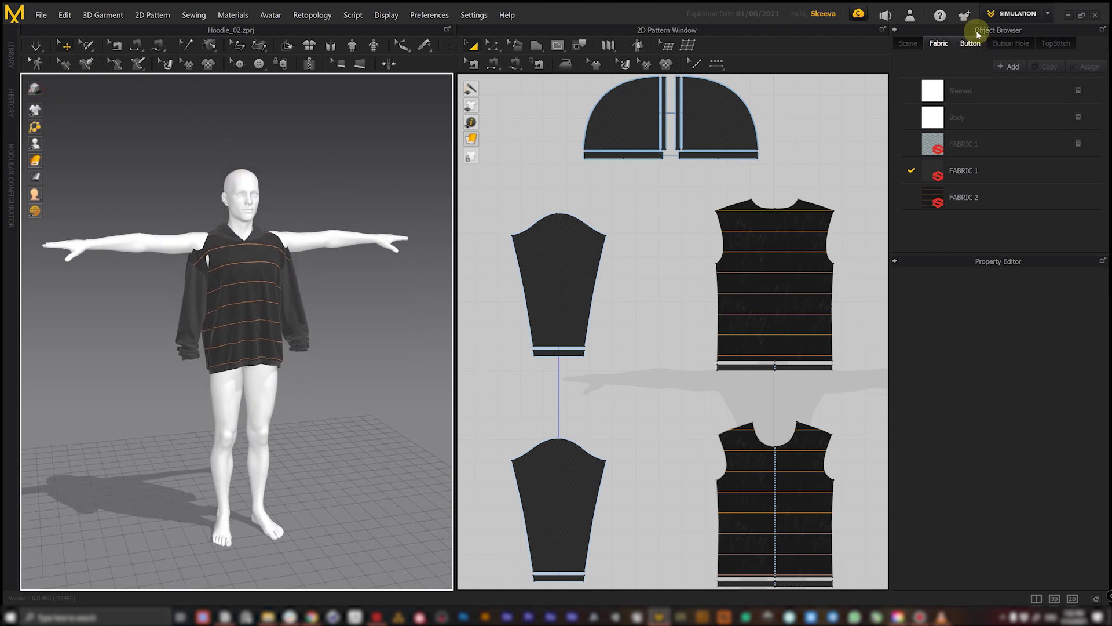
# Switch to Animation mode and scrub the avatar's animation to frame 18, checking the hoodie's fit around the lowered arms
pyautogui.click(1006, 18)
pyautogui.click(1014, 55)
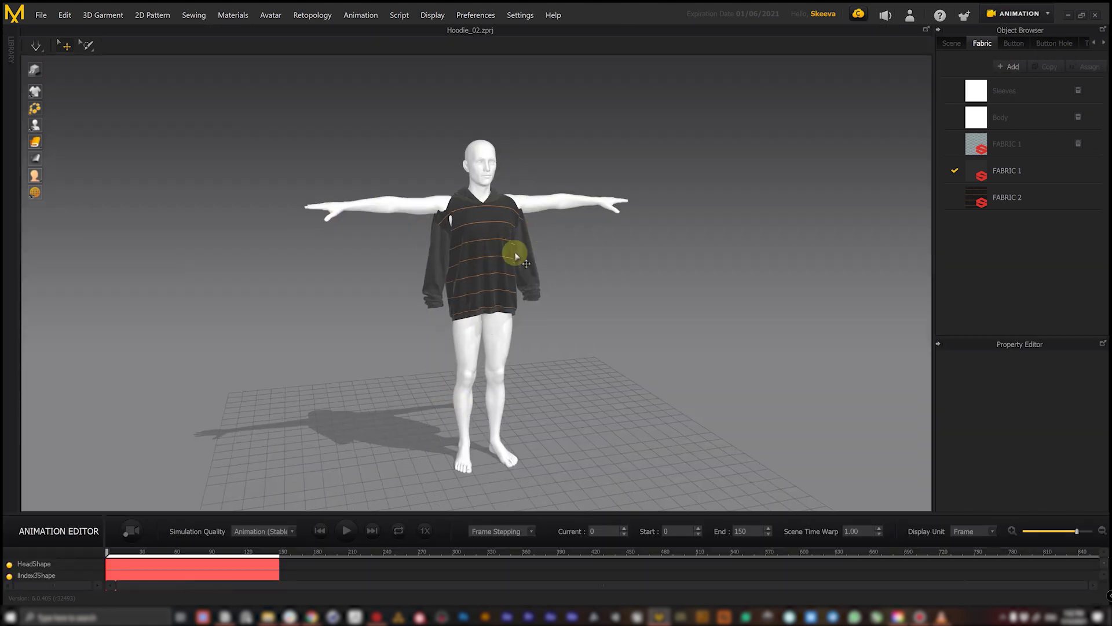
pyautogui.moveTo(107, 554)
pyautogui.mouseDown()
pyautogui.moveTo(240, 556)
pyautogui.moveTo(101, 558)
pyautogui.moveTo(126, 554)
pyautogui.mouseUp()
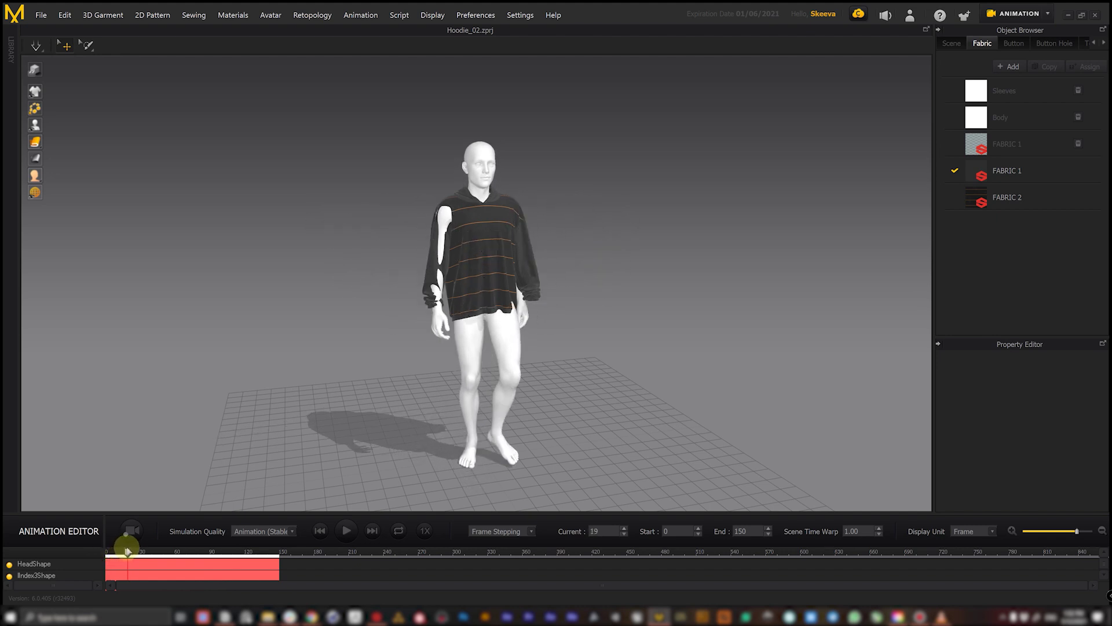
pyautogui.moveTo(469, 315); pyautogui.dragTo(389, 308, button='right')
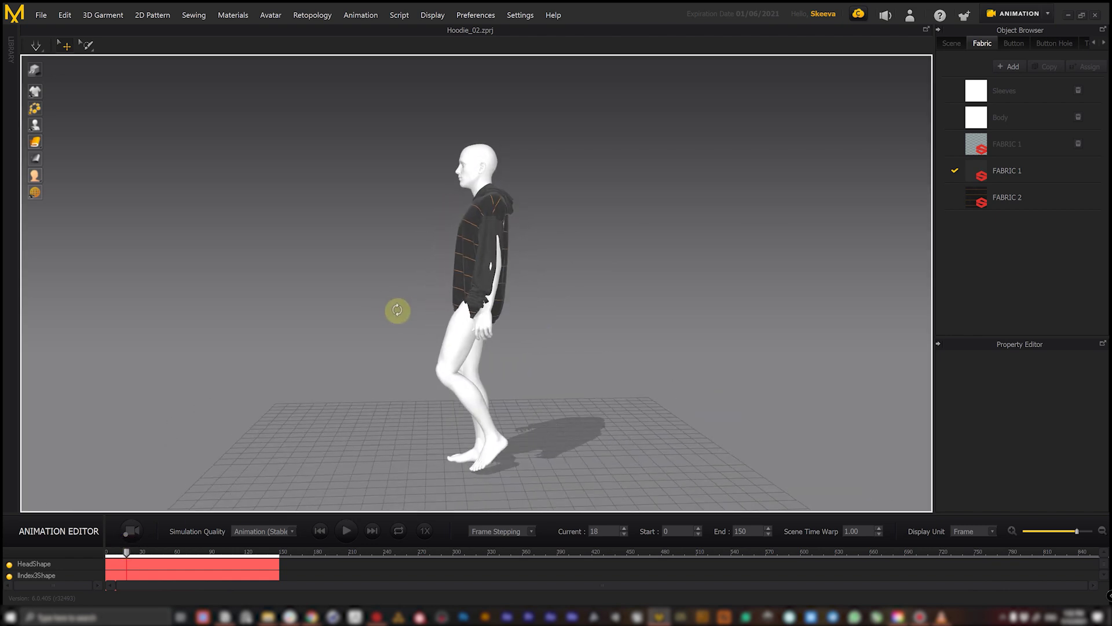
pyautogui.scroll(5, 549, 231)
pyautogui.scroll(-5, 549, 239)
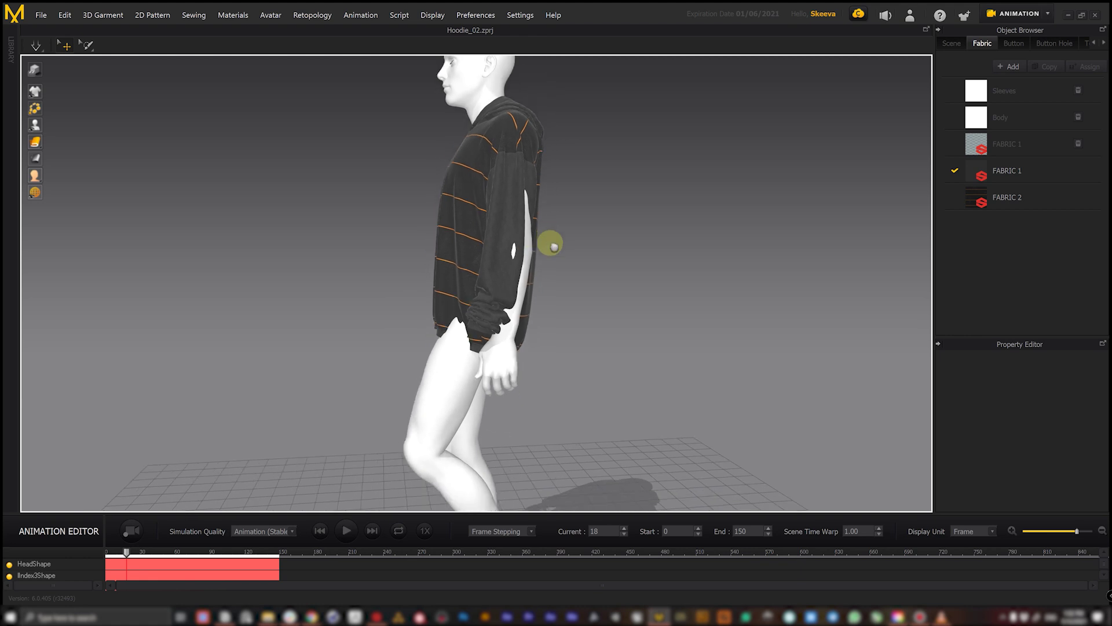
pyautogui.moveTo(522, 290); pyautogui.dragTo(488, 393, button='right')
pyautogui.scroll(-2, 479, 384)
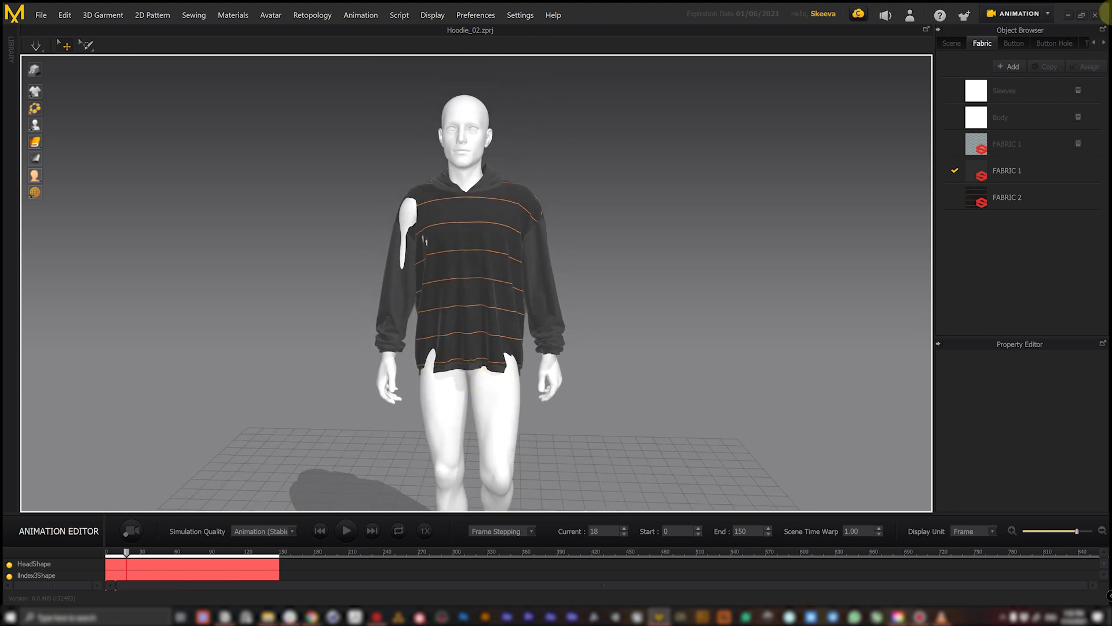
# Return to Simulation mode and reposition one sleeve together with its cuff over the avatar's lowered arm
pyautogui.click(1030, 16)
pyautogui.click(1017, 32)
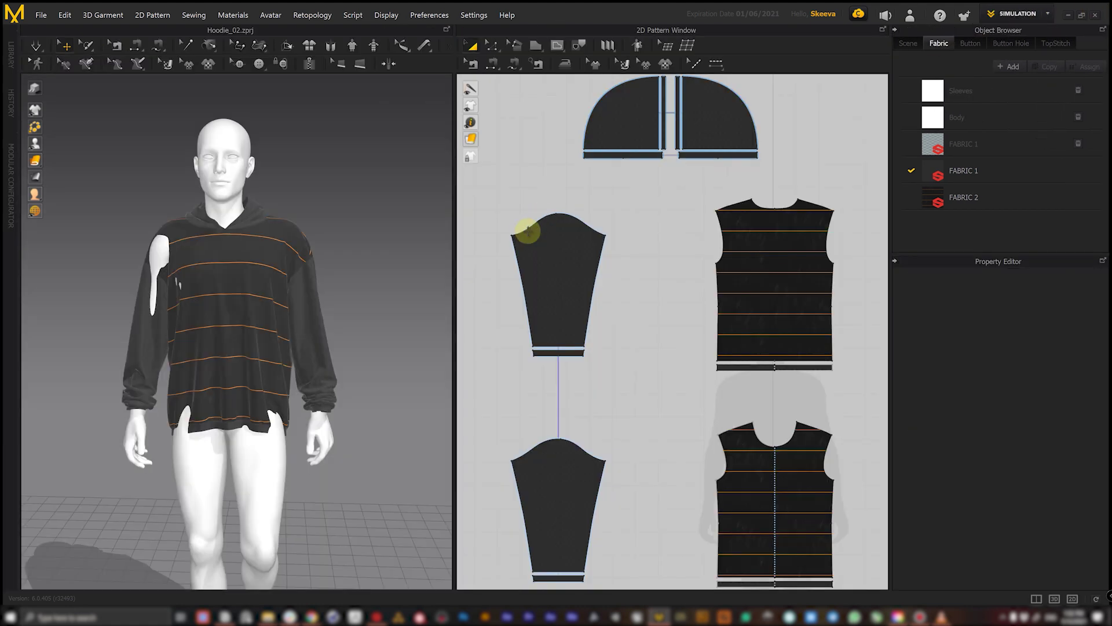
pyautogui.moveTo(296, 296); pyautogui.dragTo(264, 305, button='right')
pyautogui.click(264, 306)
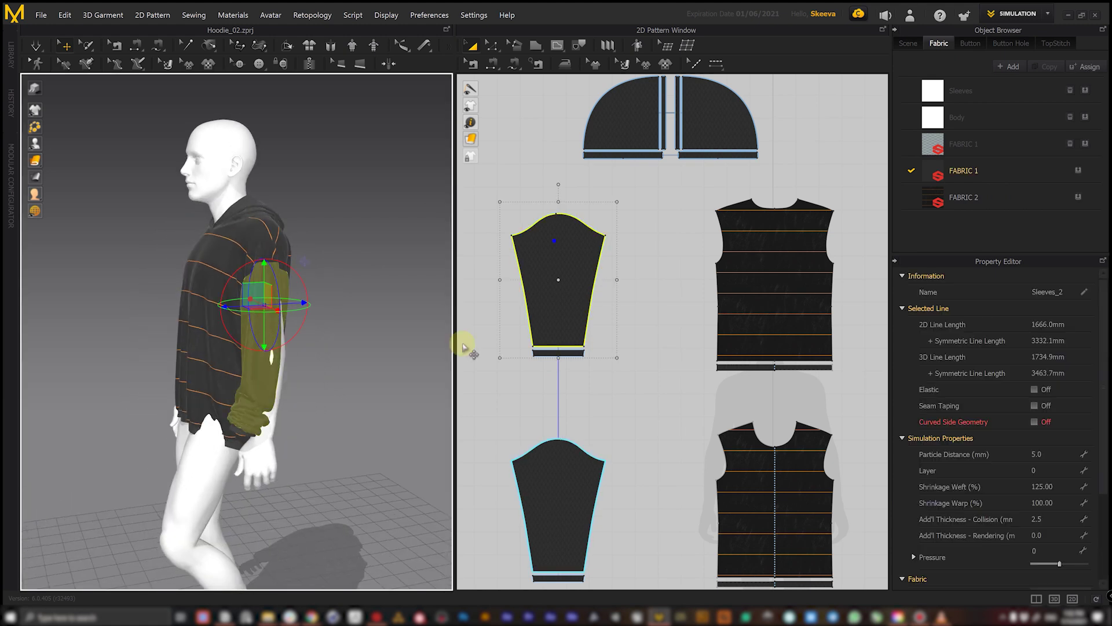
pyautogui.moveTo(635, 200); pyautogui.dragTo(503, 359)
pyautogui.scroll(5, 284, 278)
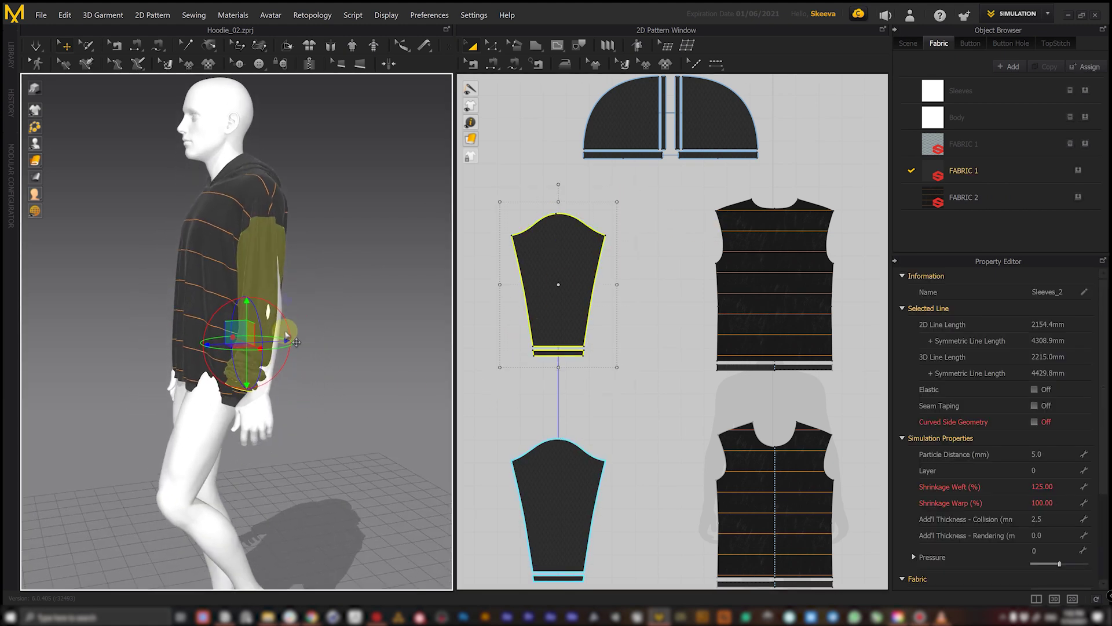
pyautogui.moveTo(282, 290); pyautogui.dragTo(286, 258)
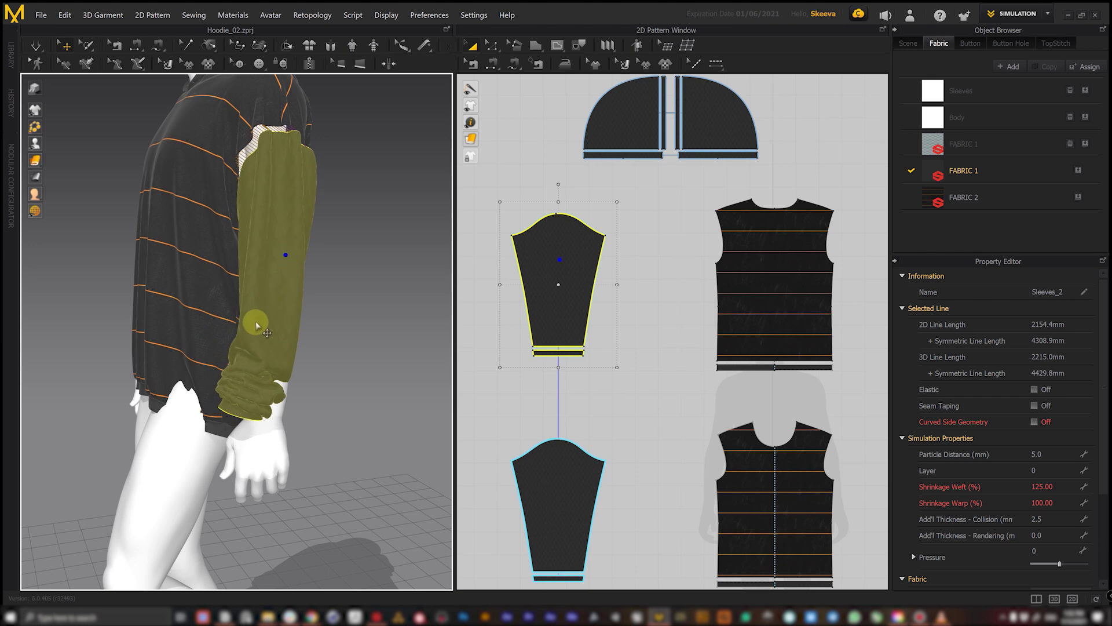
pyautogui.moveTo(295, 279); pyautogui.dragTo(275, 289, button='right')
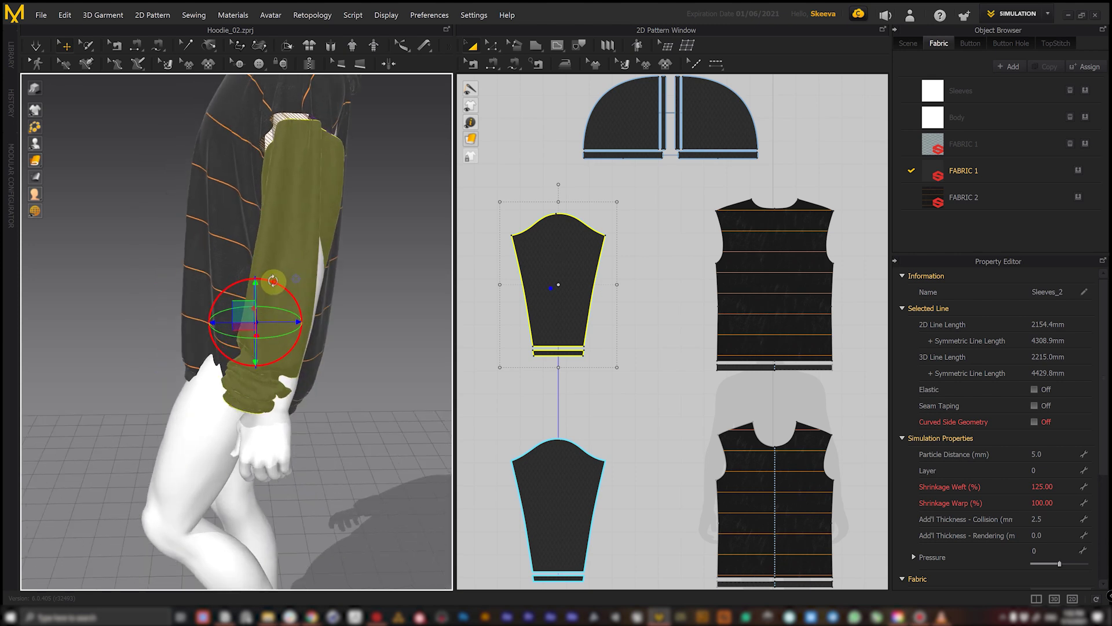
pyautogui.moveTo(290, 261); pyautogui.dragTo(300, 262)
pyautogui.moveTo(299, 262); pyautogui.dragTo(323, 319, button='right')
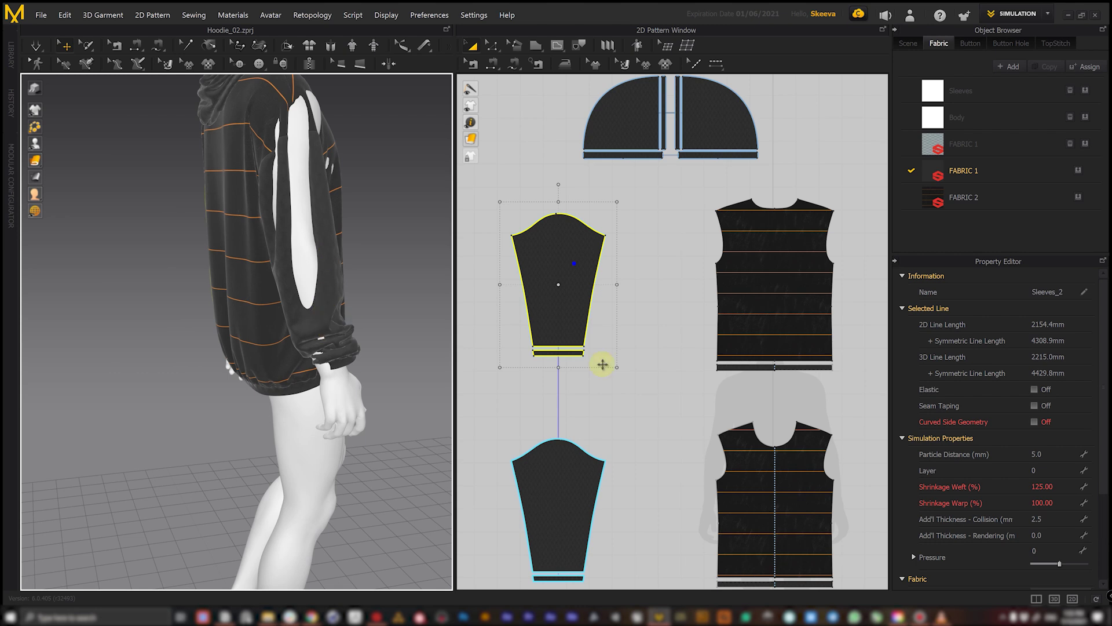
# Select the opposite sleeve with its cuff and reposition it over the avatar's other arm
pyautogui.click(614, 392)
pyautogui.click(348, 298)
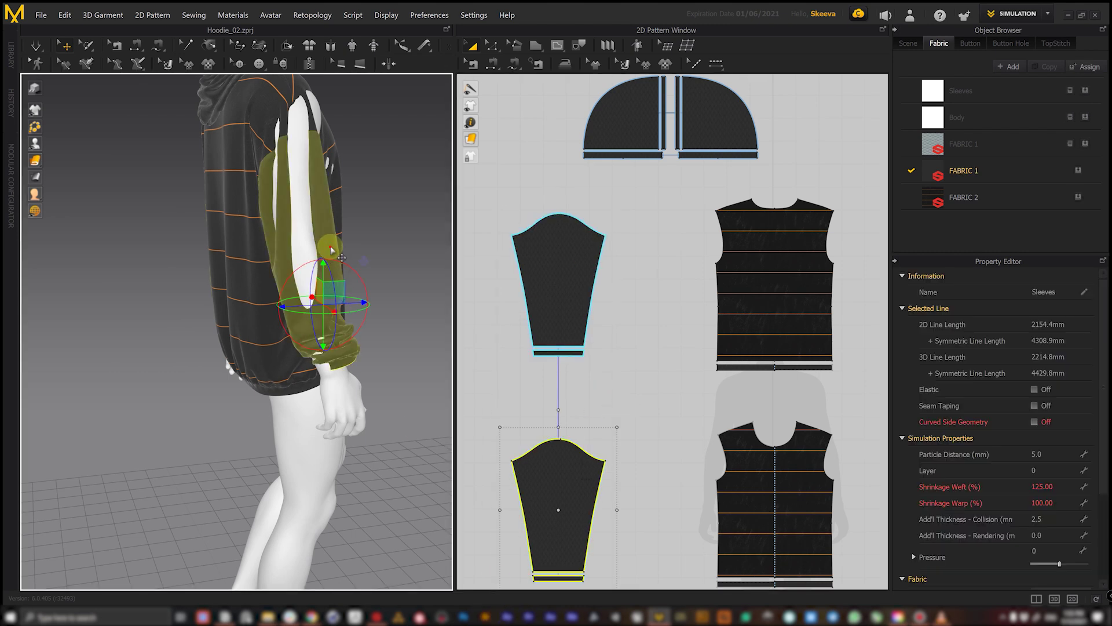
pyautogui.moveTo(323, 248); pyautogui.dragTo(352, 241, button='right')
pyautogui.click(352, 241)
pyautogui.moveTo(346, 318); pyautogui.dragTo(287, 246, button='right')
# Simulate the hoodie on the walking pose and tug the fabric near the shoulder until it settles around the body
pyautogui.click(39, 49)
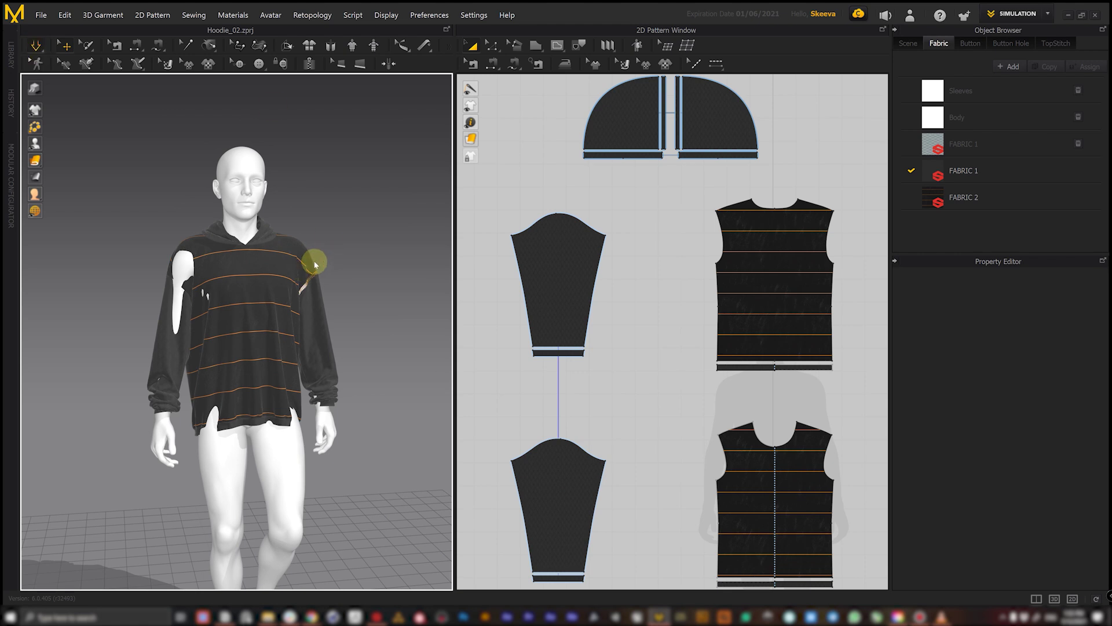
pyautogui.moveTo(315, 264); pyautogui.dragTo(316, 266)
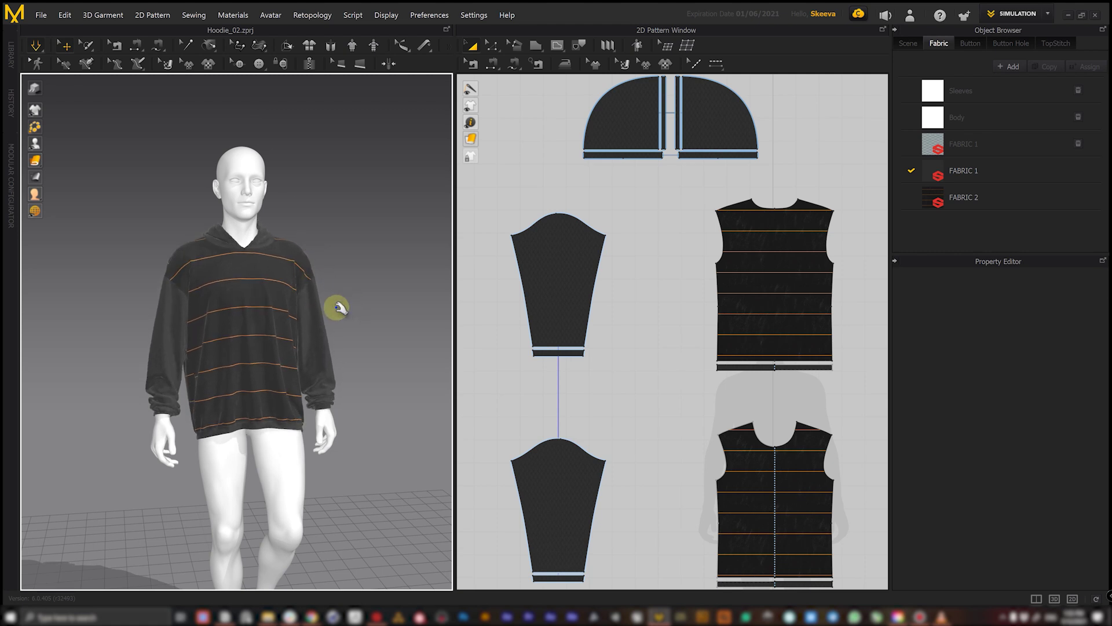
pyautogui.moveTo(355, 298)
pyautogui.mouseDown(button='right')
pyautogui.moveTo(331, 297)
pyautogui.moveTo(353, 296)
pyautogui.moveTo(360, 303)
pyautogui.moveTo(343, 301)
pyautogui.moveTo(349, 308)
pyautogui.moveTo(356, 293)
pyautogui.mouseUp(button='right')
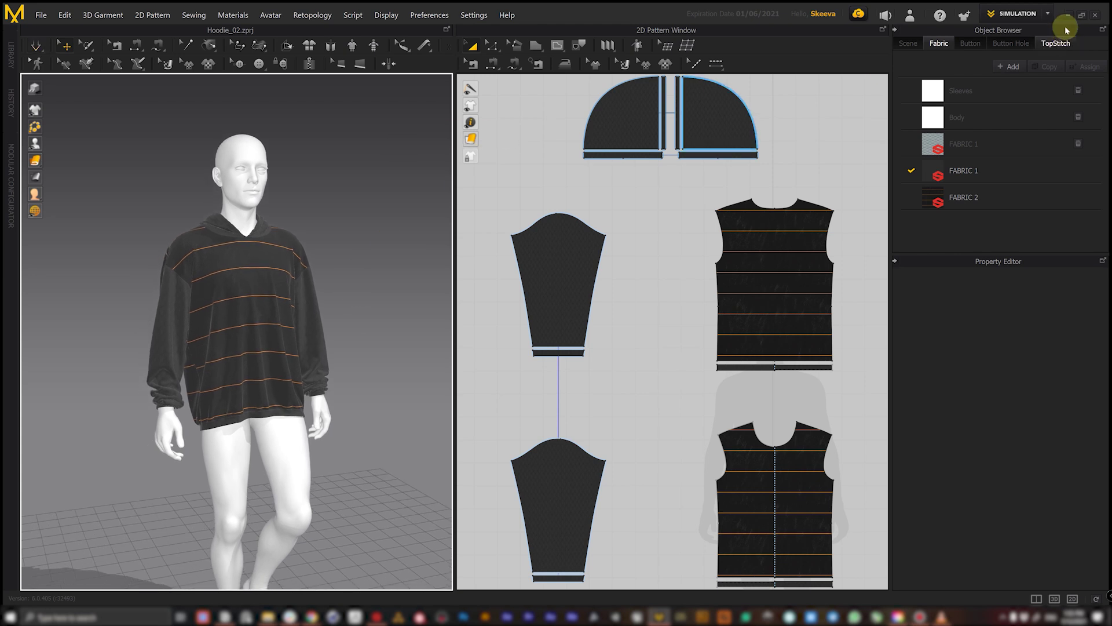
# Switch to Animation mode with the draped hoodie and open the timeline's start frame for editing
pyautogui.click(1037, 14)
pyautogui.click(1022, 55)
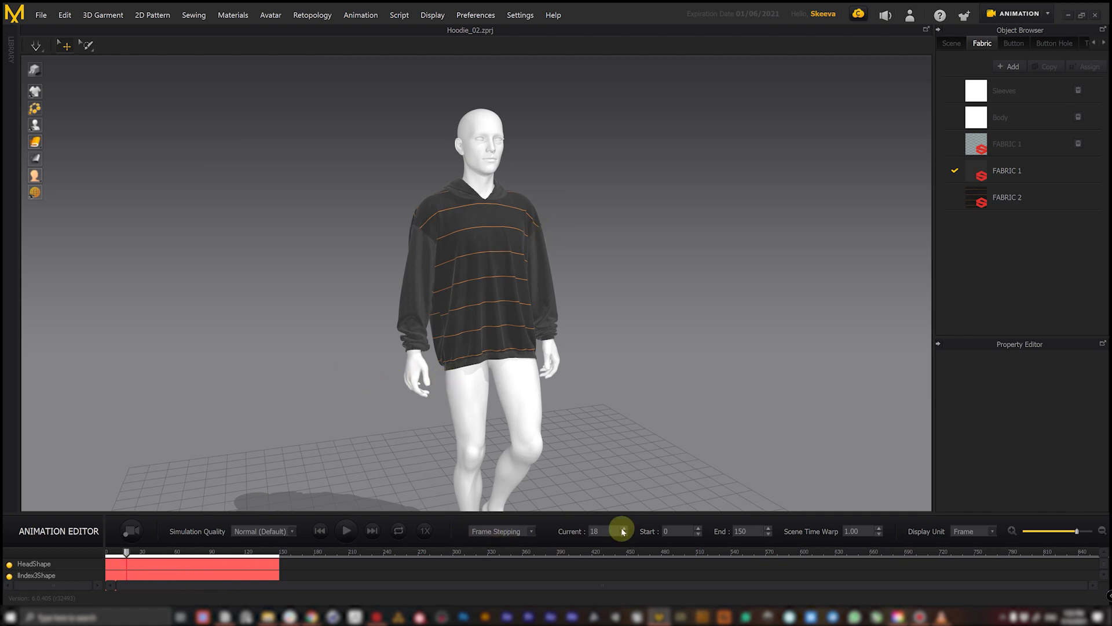
pyautogui.click(676, 530)
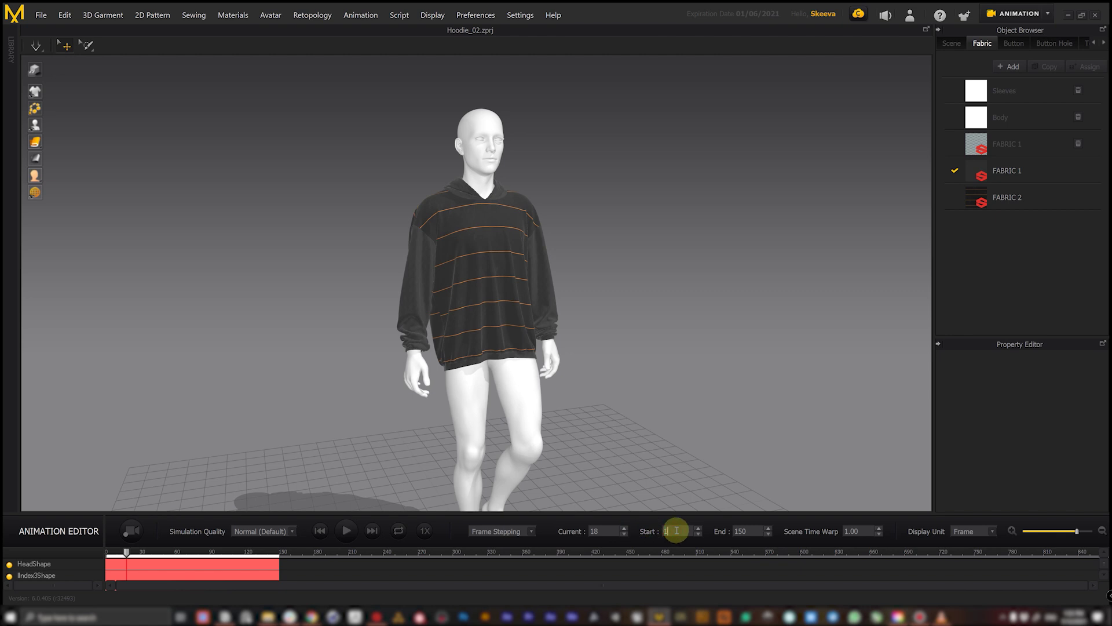
pyautogui.click(640, 299)
pyautogui.moveTo(641, 285); pyautogui.dragTo(599, 273, button='right')
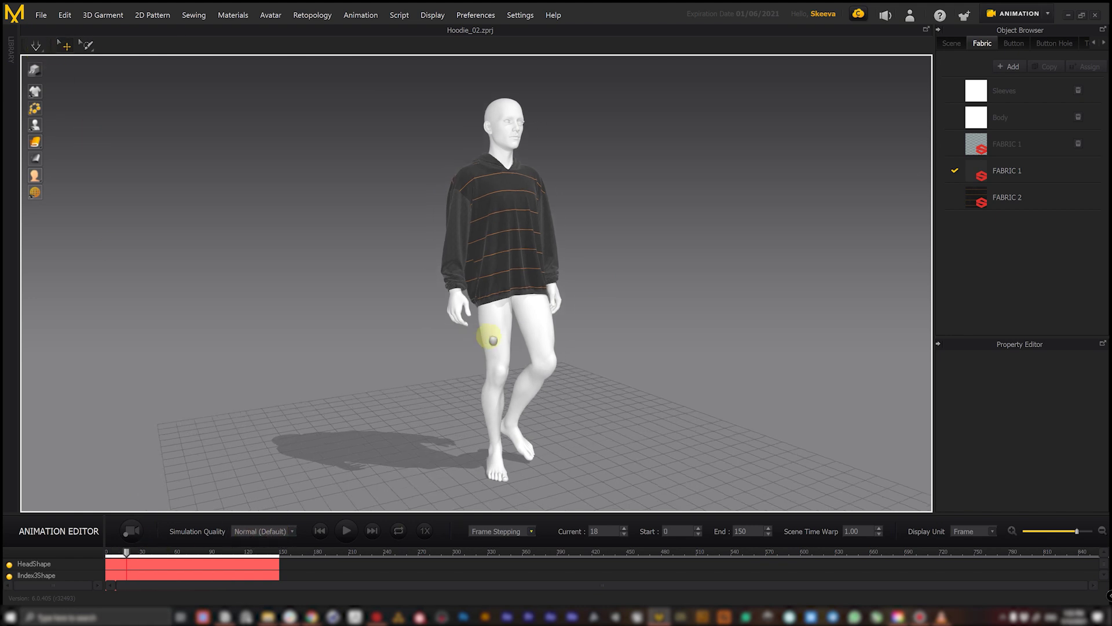
pyautogui.moveTo(492, 338); pyautogui.dragTo(485, 338, button='right')
# Set the simulation quality to Animation (Stable) and record the garment's simulation from frame 18 to 150
pyautogui.click(291, 533)
pyautogui.click(291, 533)
pyautogui.click(291, 533)
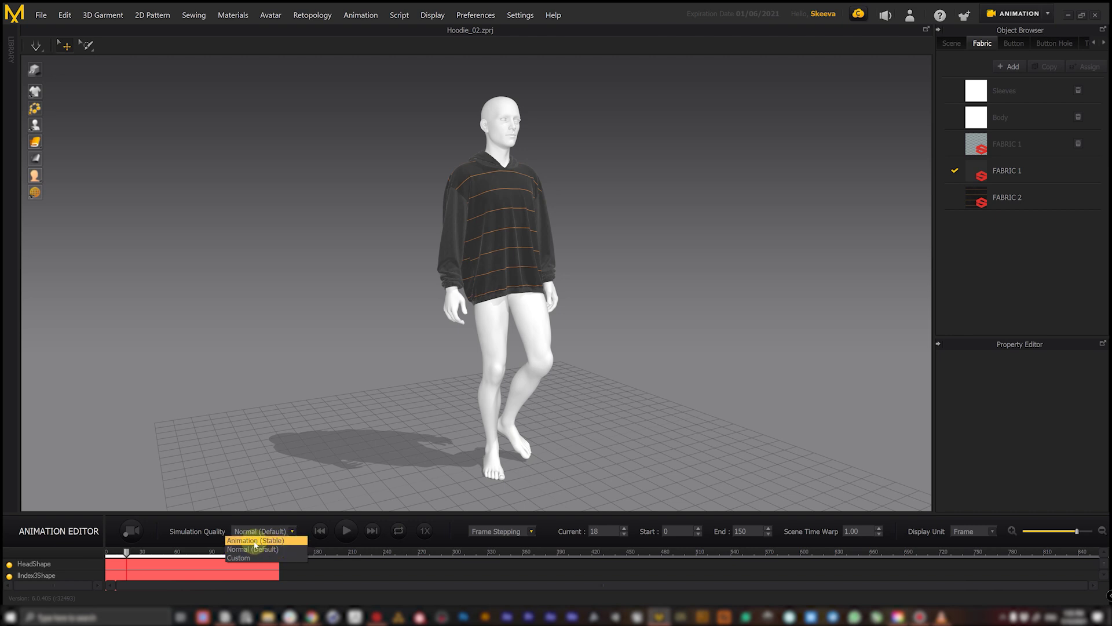
pyautogui.click(244, 540)
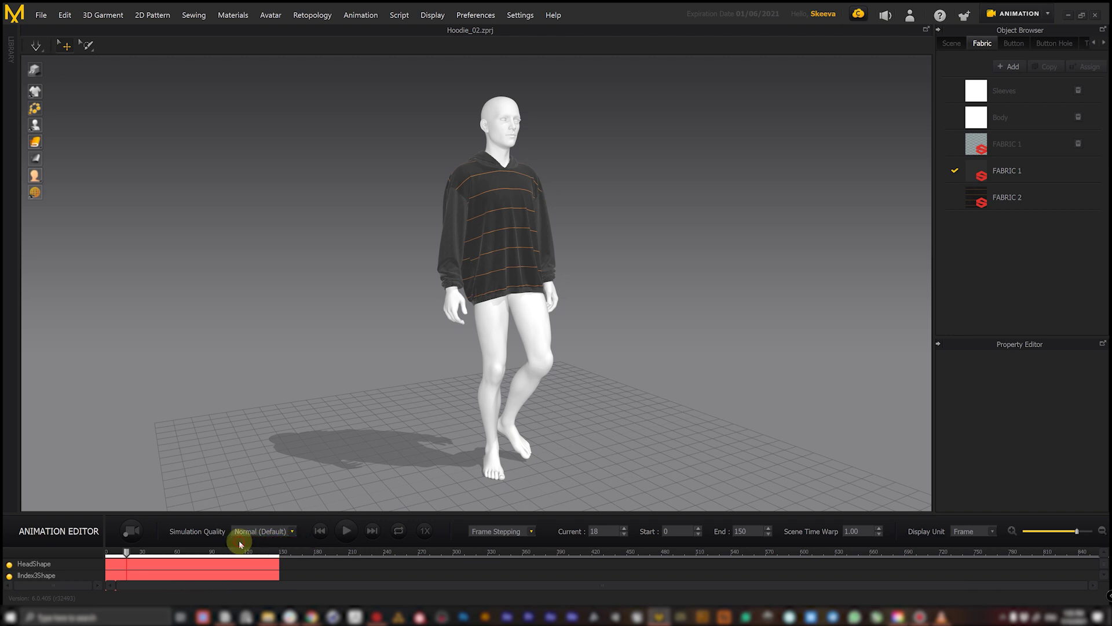
pyautogui.click(130, 528)
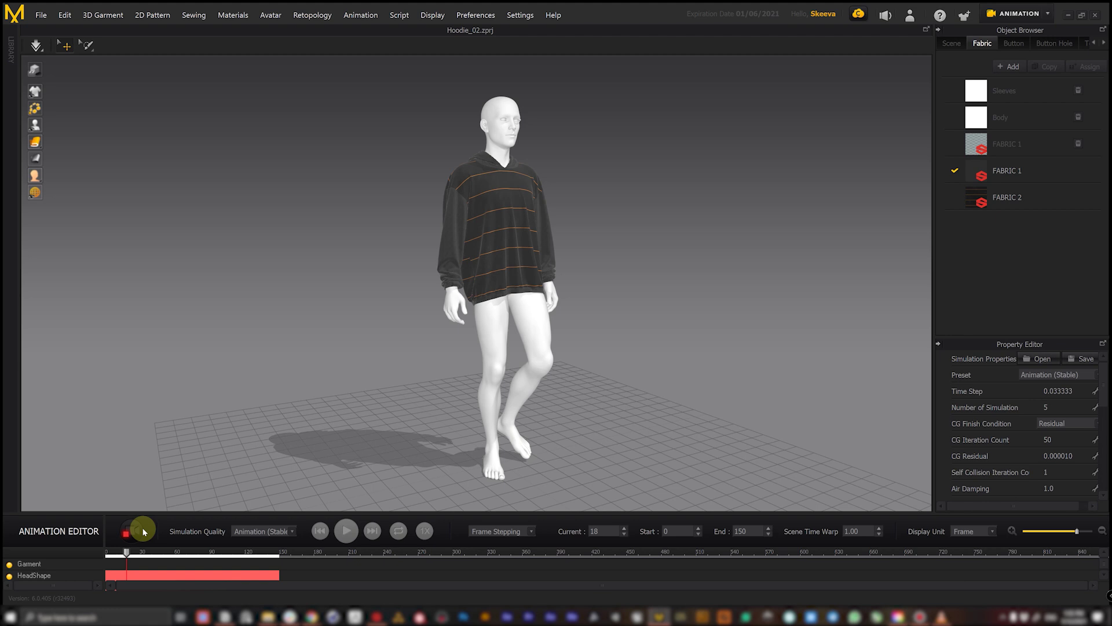
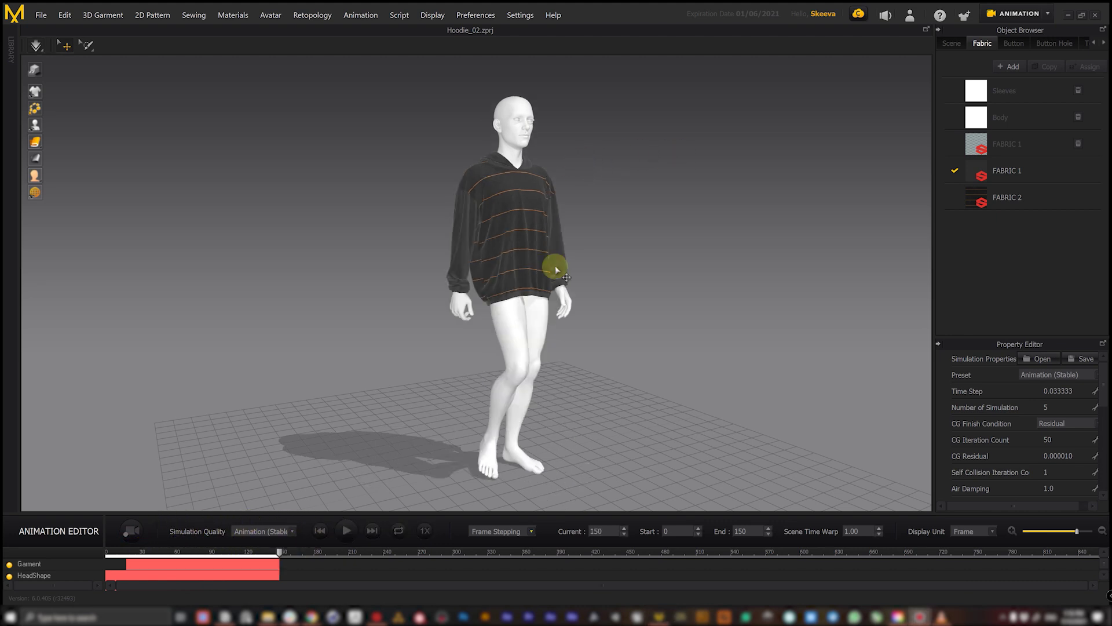
# Set playback to Real Time and play the recorded garment animation from the beginning
pyautogui.click(532, 532)
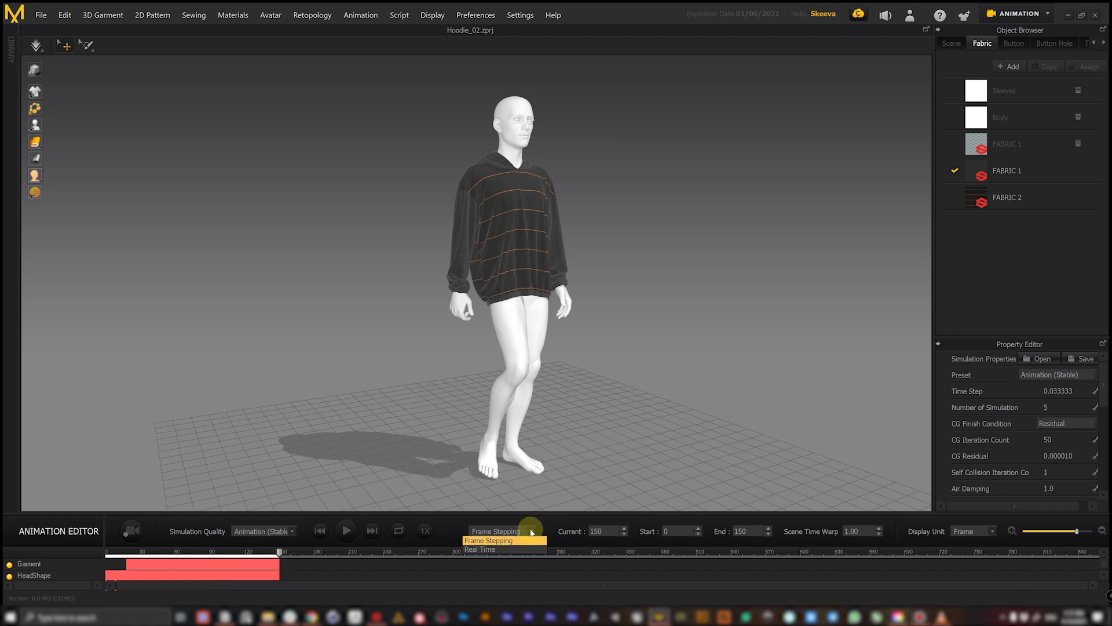
pyautogui.click(498, 547)
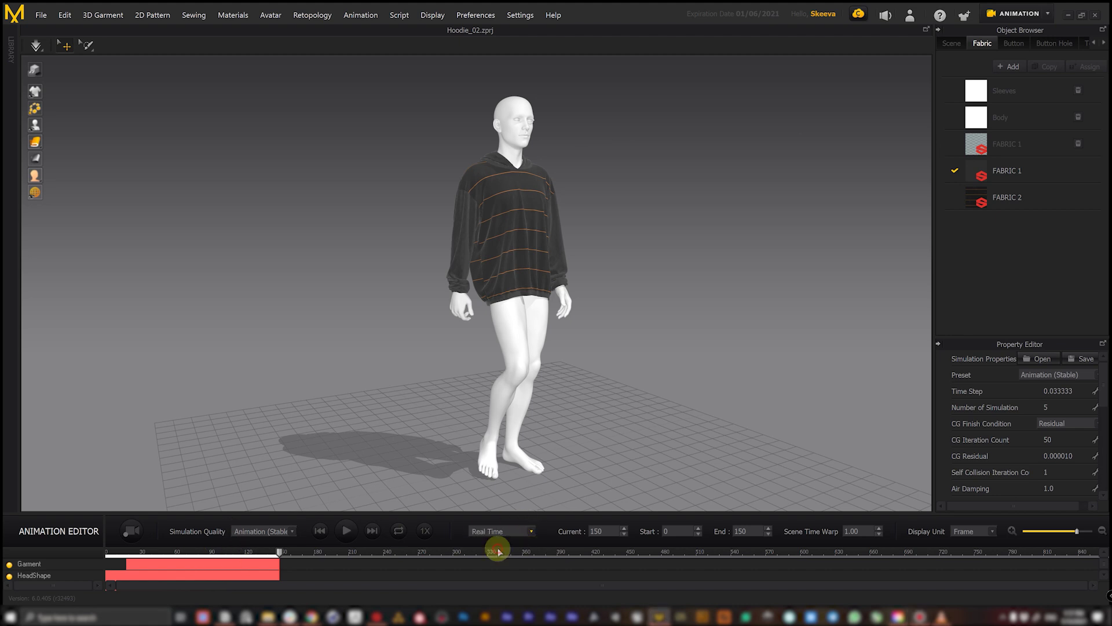
pyautogui.click(323, 531)
pyautogui.click(348, 531)
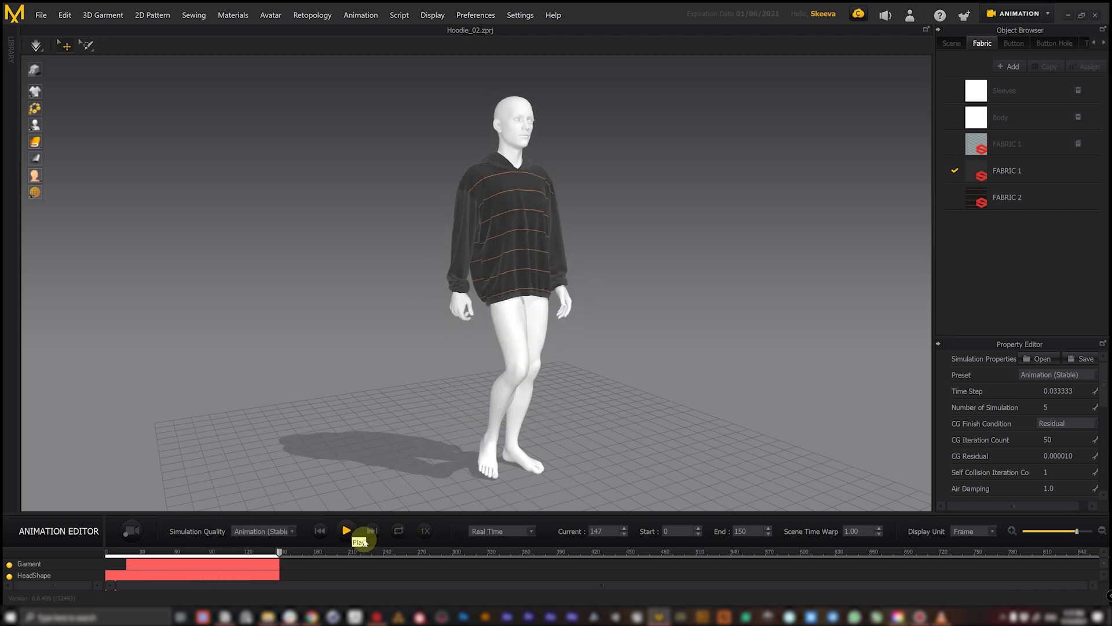
# Set the timeline's start frame to 18 and return to that frame with playback in Frame Stepping mode
pyautogui.doubleClick(677, 531)
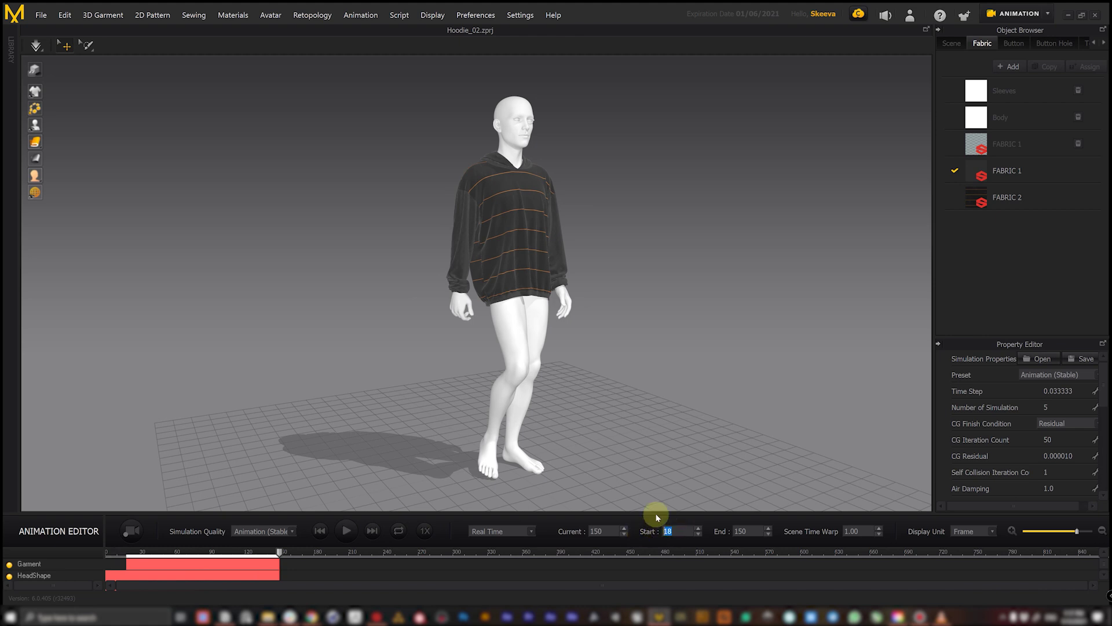
pyautogui.click(503, 532)
pyautogui.click(510, 541)
pyautogui.click(332, 531)
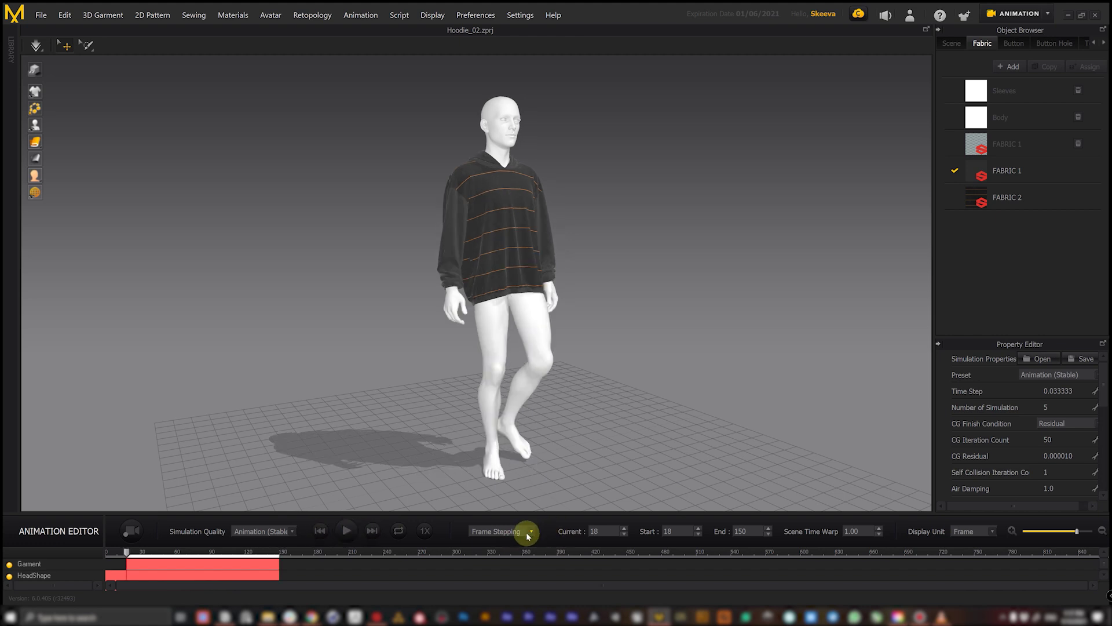
# Set playback to Real Time at 1/4x speed and play the recorded animation
pyautogui.click(501, 537)
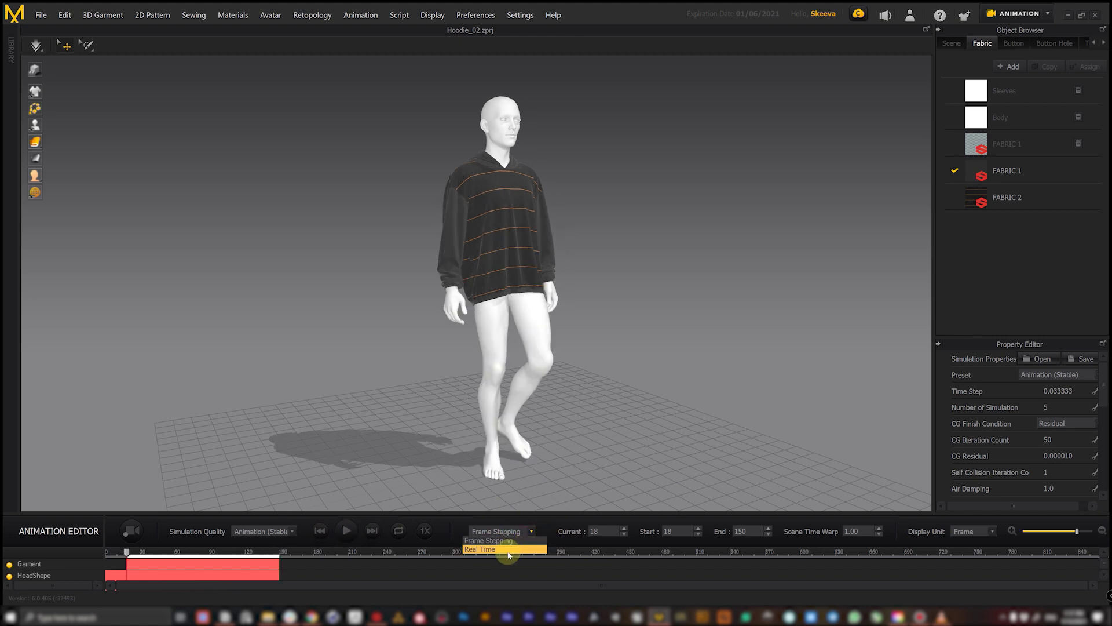
pyautogui.click(426, 533)
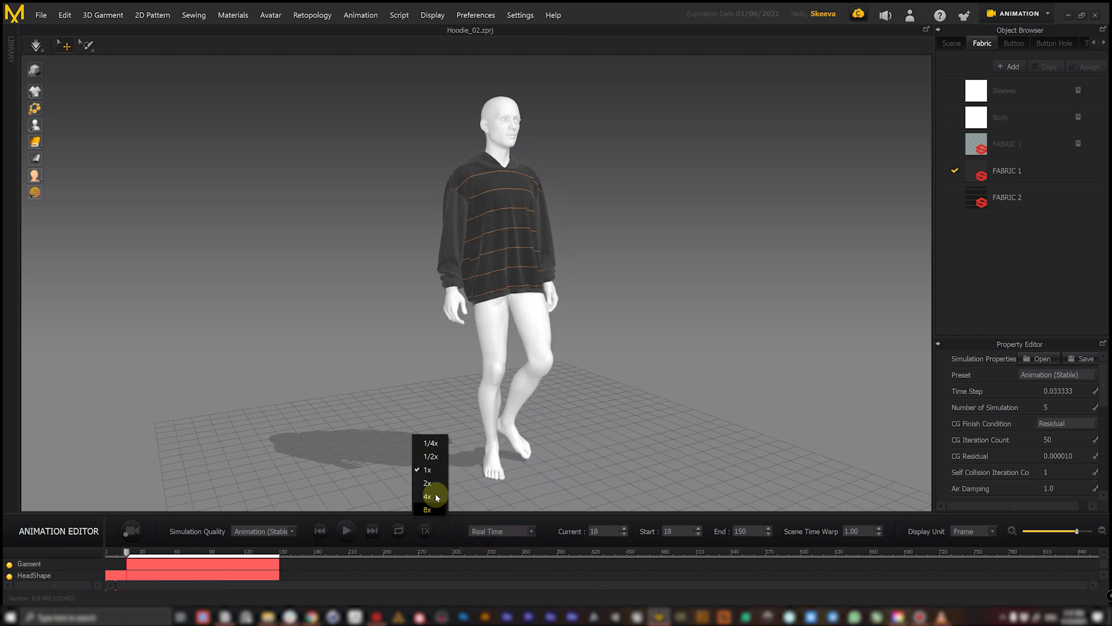
pyautogui.click(429, 445)
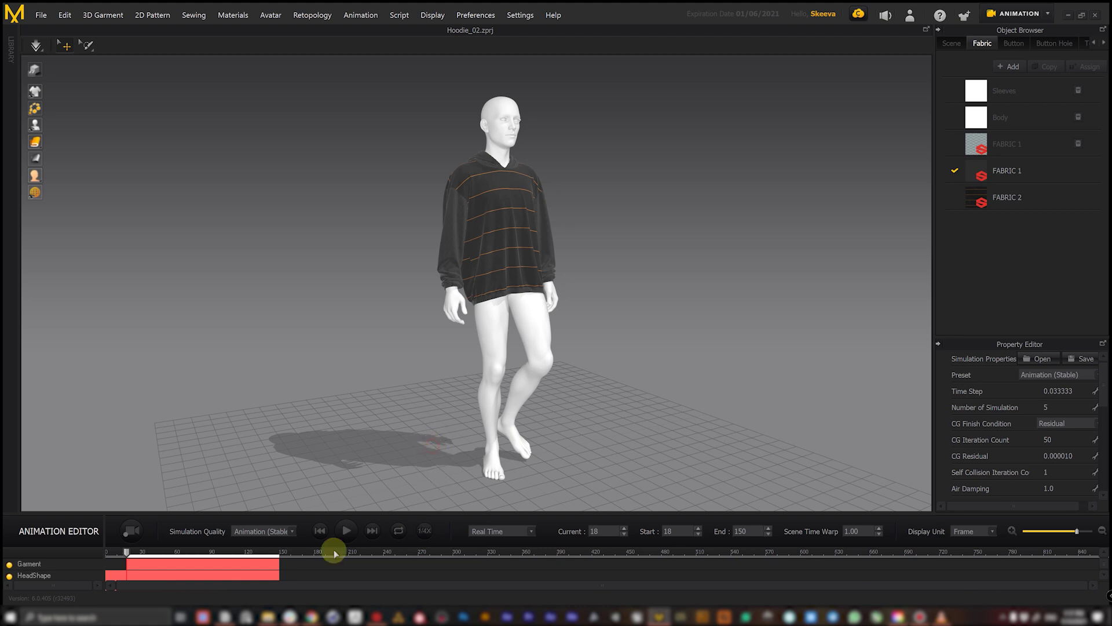
pyautogui.click(350, 531)
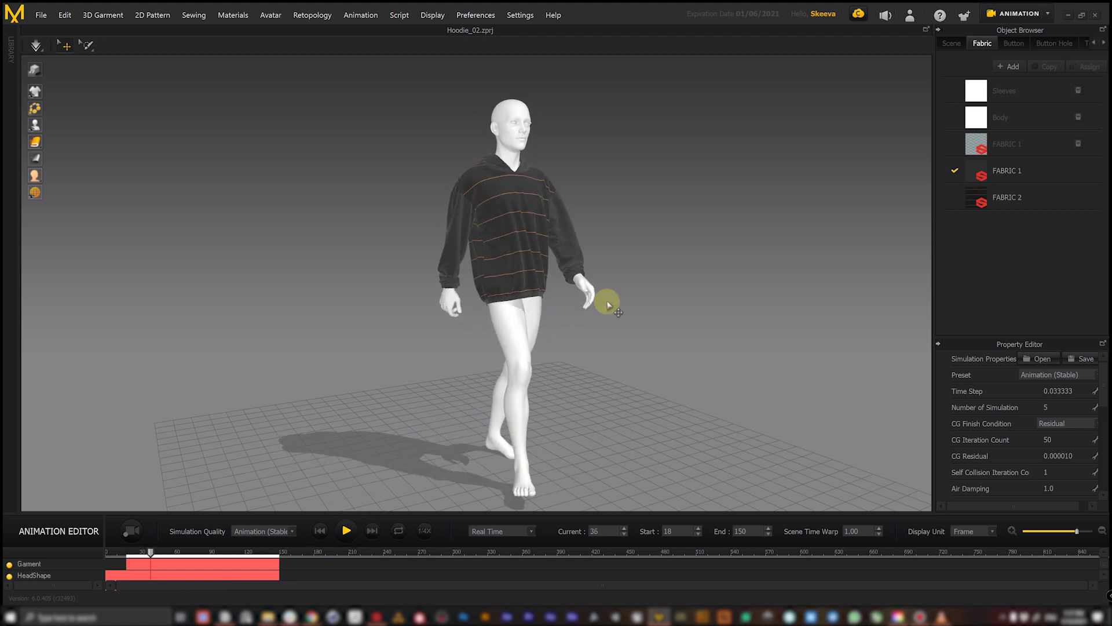
# Hide the avatar and play the animation to review the hoodie's movement on its own
pyautogui.moveTo(666, 243); pyautogui.dragTo(590, 265, button='right')
pyautogui.hotkey('shift', 'a')
pyautogui.click(348, 529)
pyautogui.moveTo(404, 288); pyautogui.dragTo(395, 297, button='right')
# Start an Alembic (OGAWA) export and browse to the 03_Export folder inside 04_MARVELOUS_DESIGNER
pyautogui.click(41, 15)
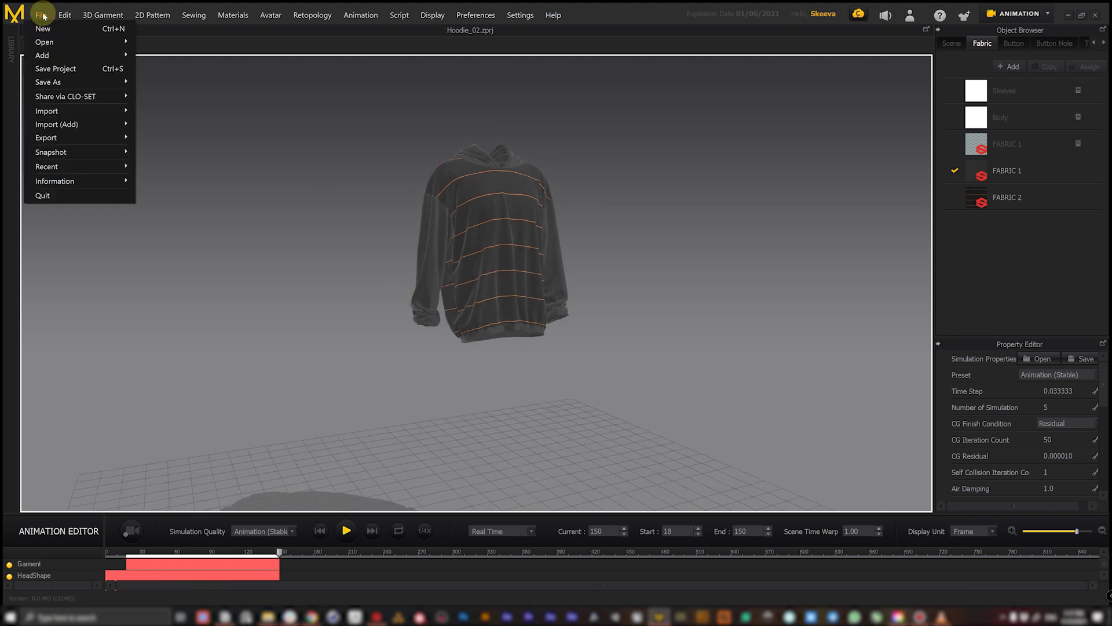
pyautogui.moveTo(75, 133)
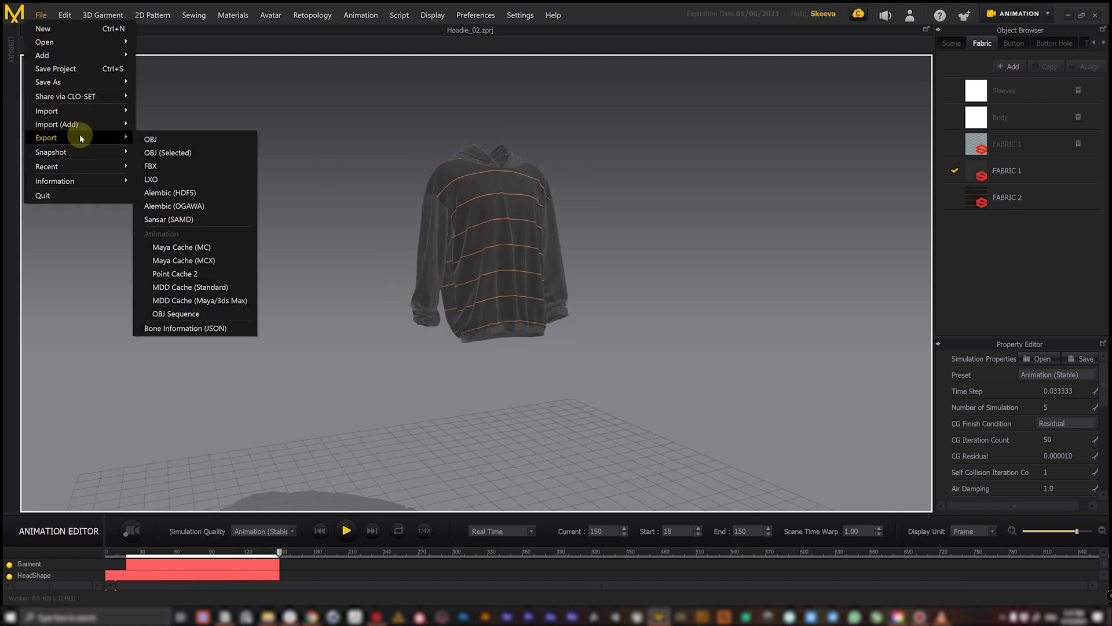
pyautogui.click(187, 207)
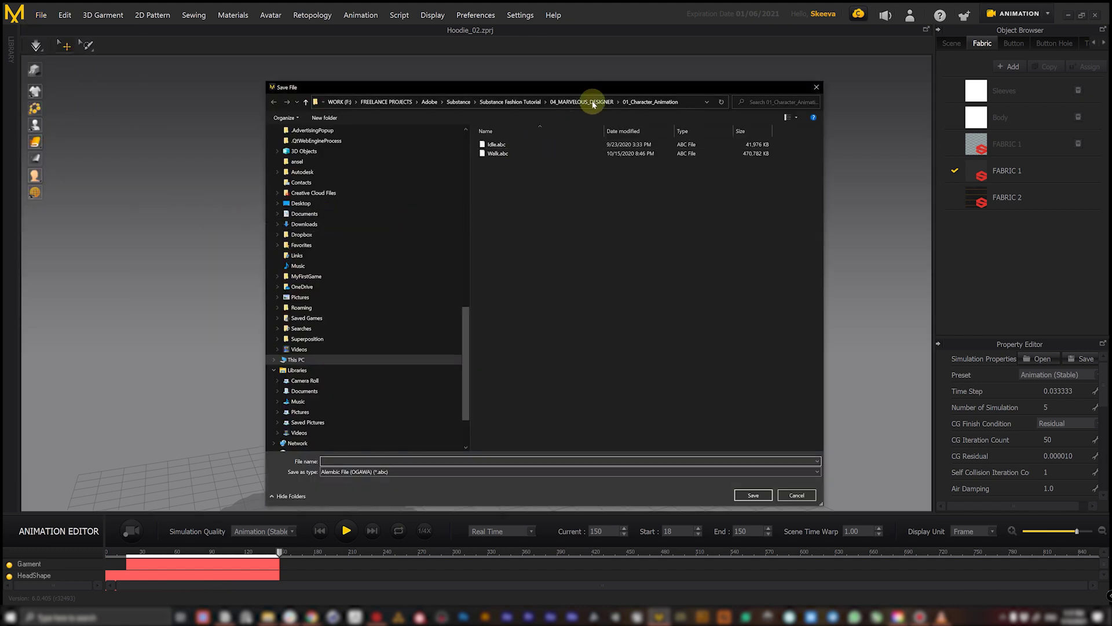
pyautogui.click(534, 103)
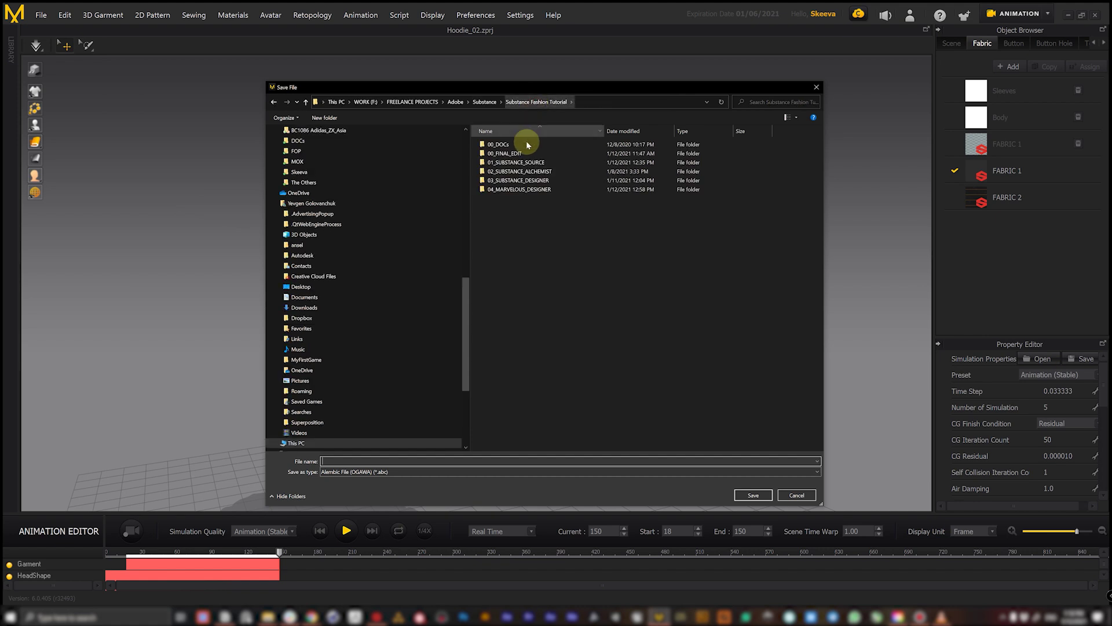
pyautogui.doubleClick(541, 188)
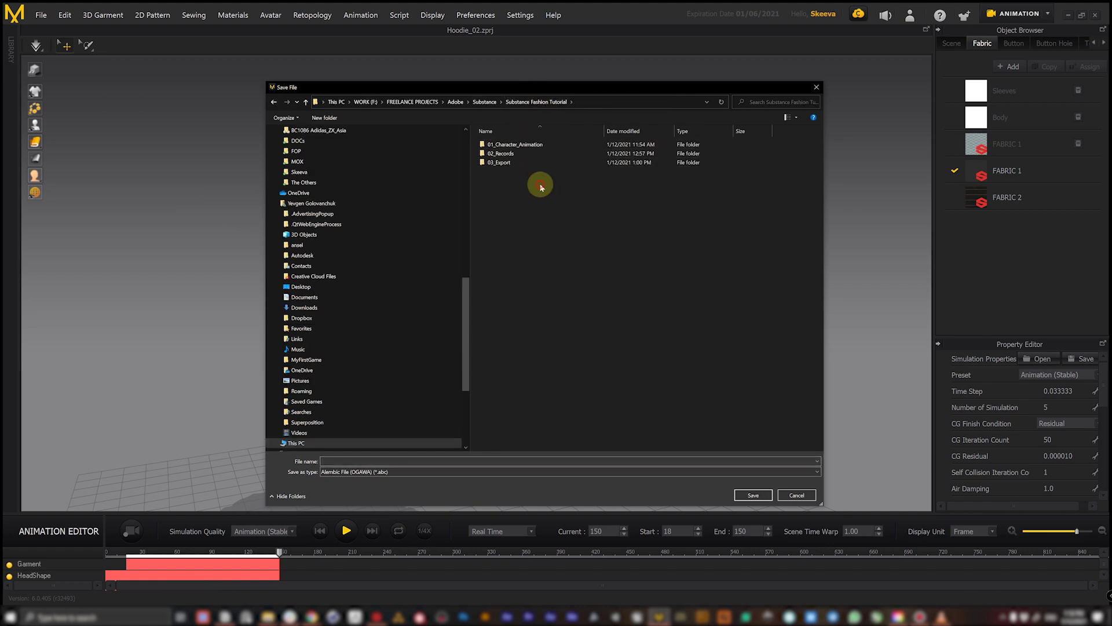
pyautogui.click(518, 164)
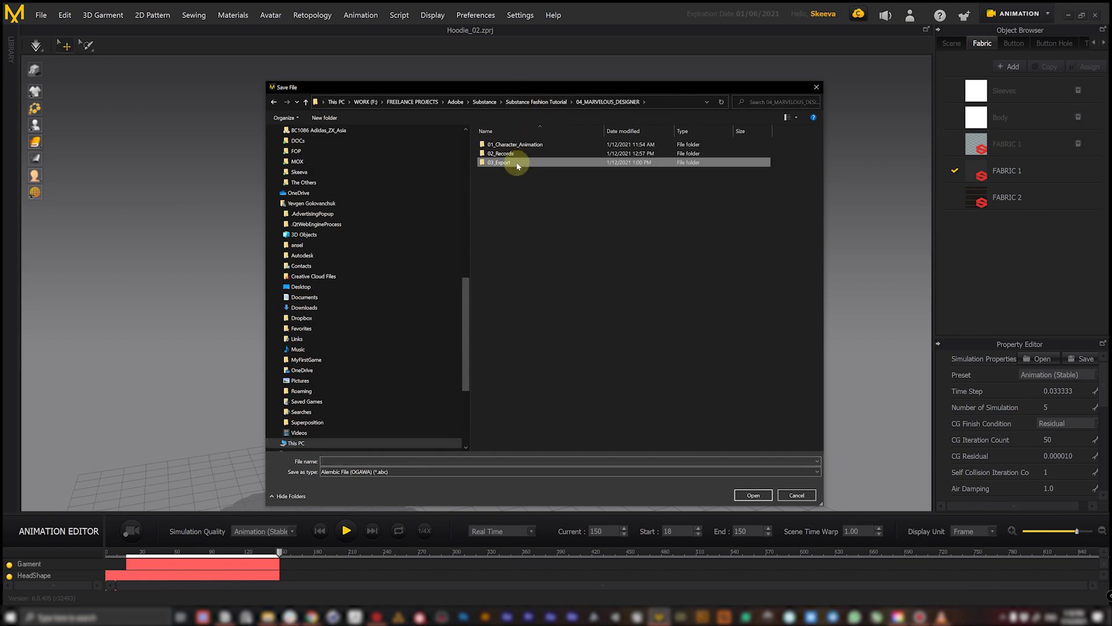
pyautogui.doubleClick(517, 163)
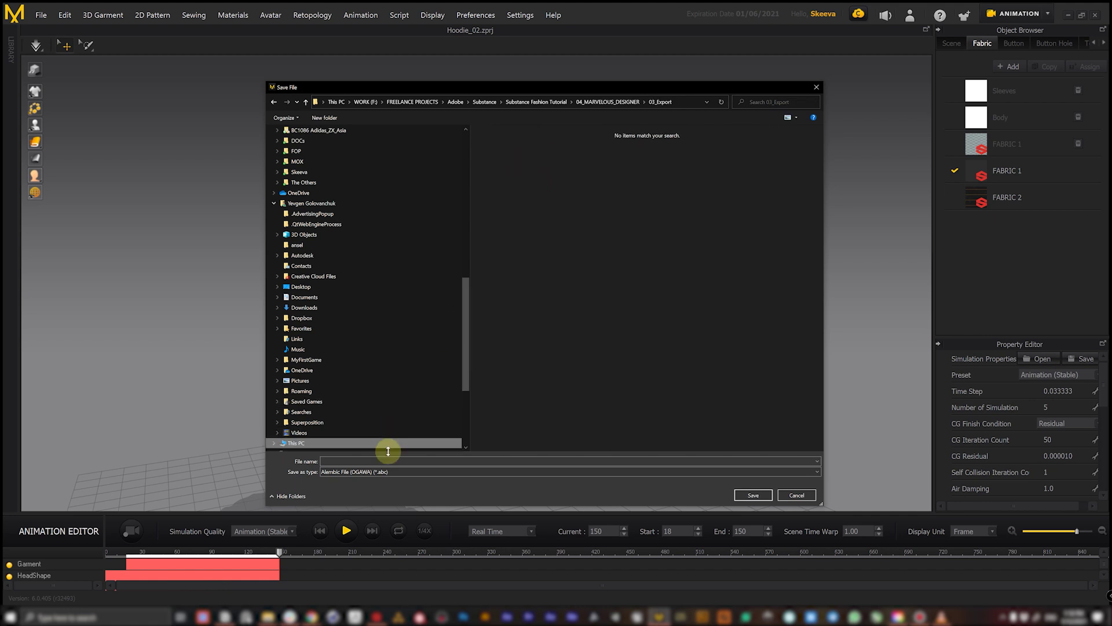
# Name the Alembic export file Hoodie_01_Animated and save it to bring up the export options
pyautogui.write('Hoodie_01_Static')
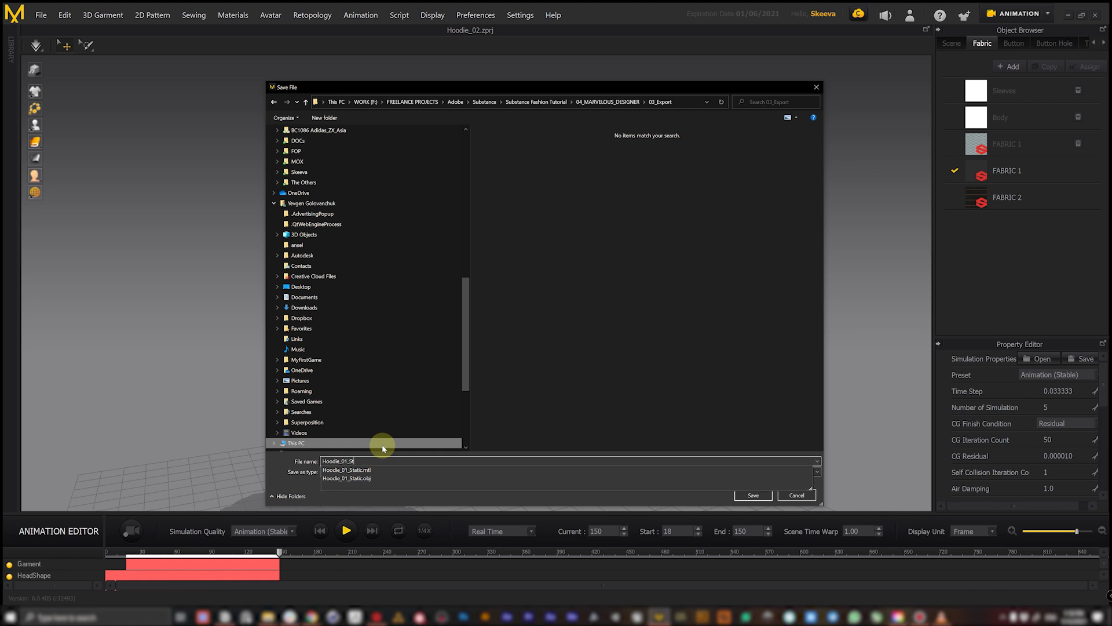
pyautogui.press('BackSpace')
pyautogui.press('BackSpace')
pyautogui.write('Animated')
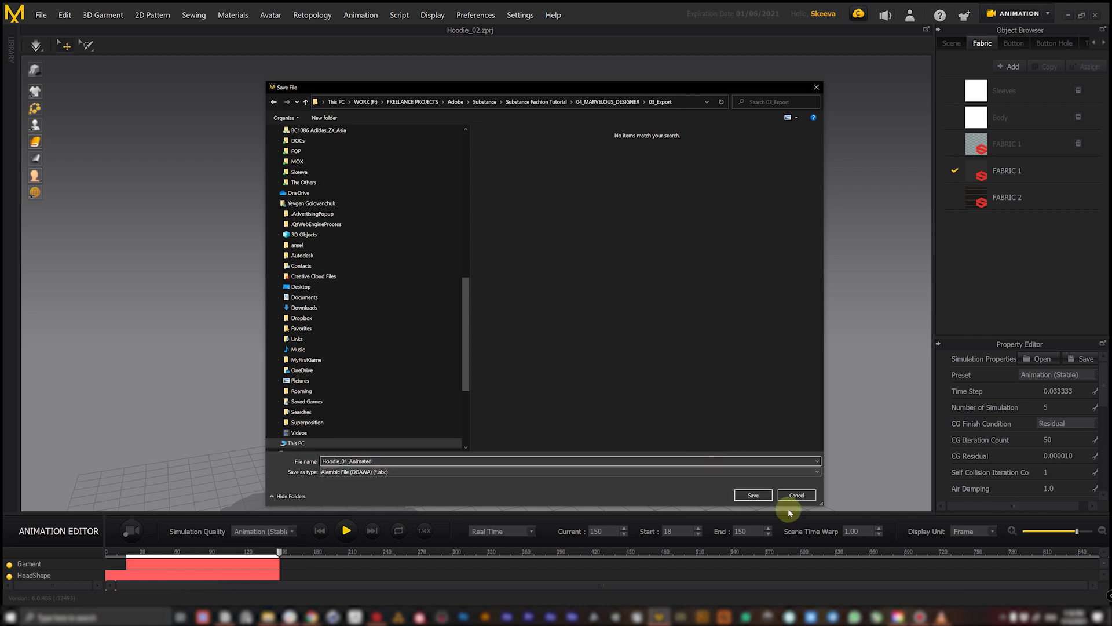
pyautogui.click(754, 495)
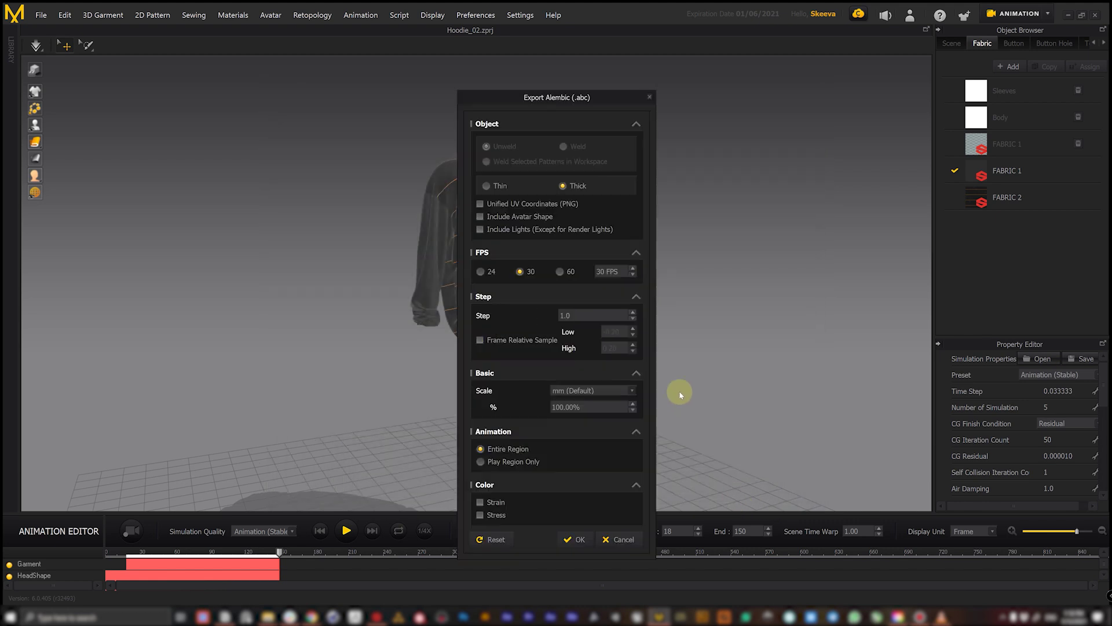
# Export the Alembic as Thin and Unweld at 25 FPS with Unified UV Coordinates enabled
pyautogui.moveTo(558, 100); pyautogui.dragTo(562, 86)
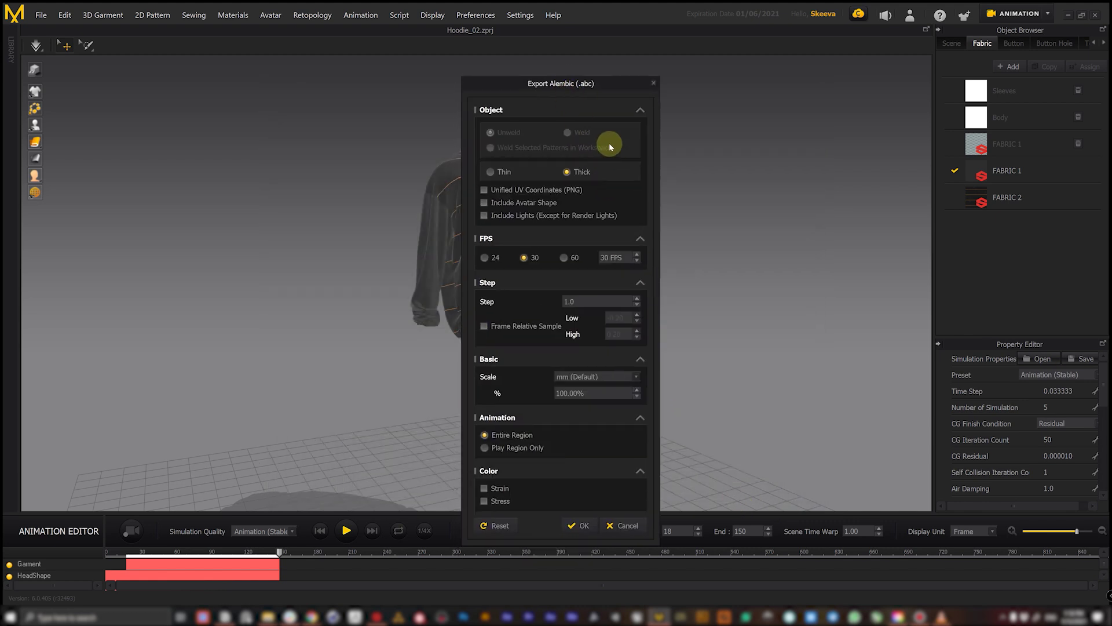
pyautogui.click(490, 172)
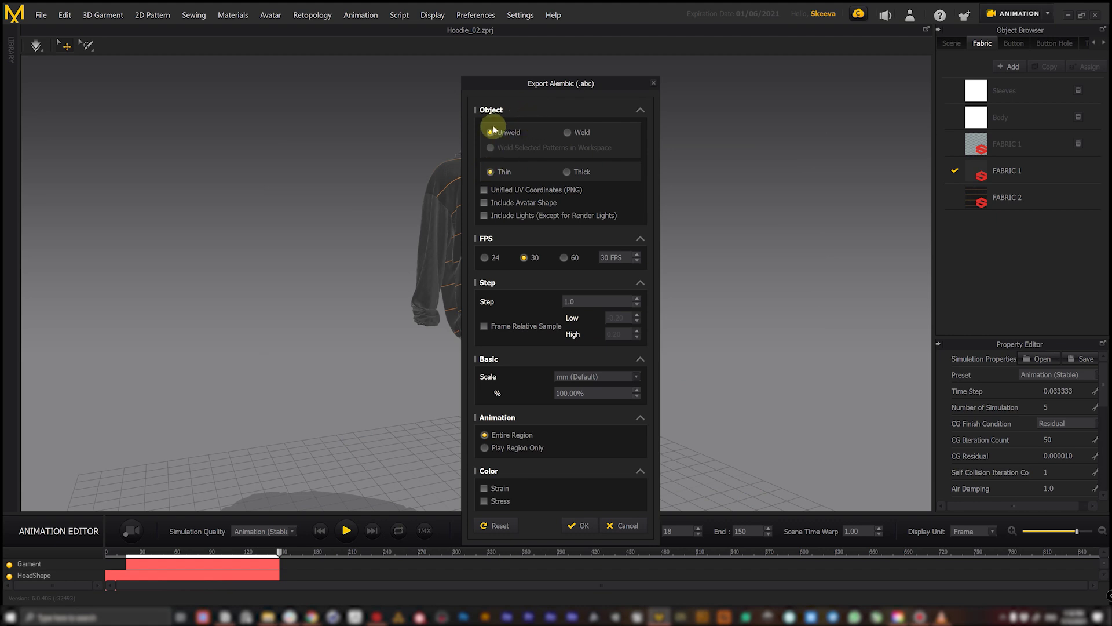
pyautogui.doubleClick(625, 257)
pyautogui.write('25')
pyautogui.click(485, 191)
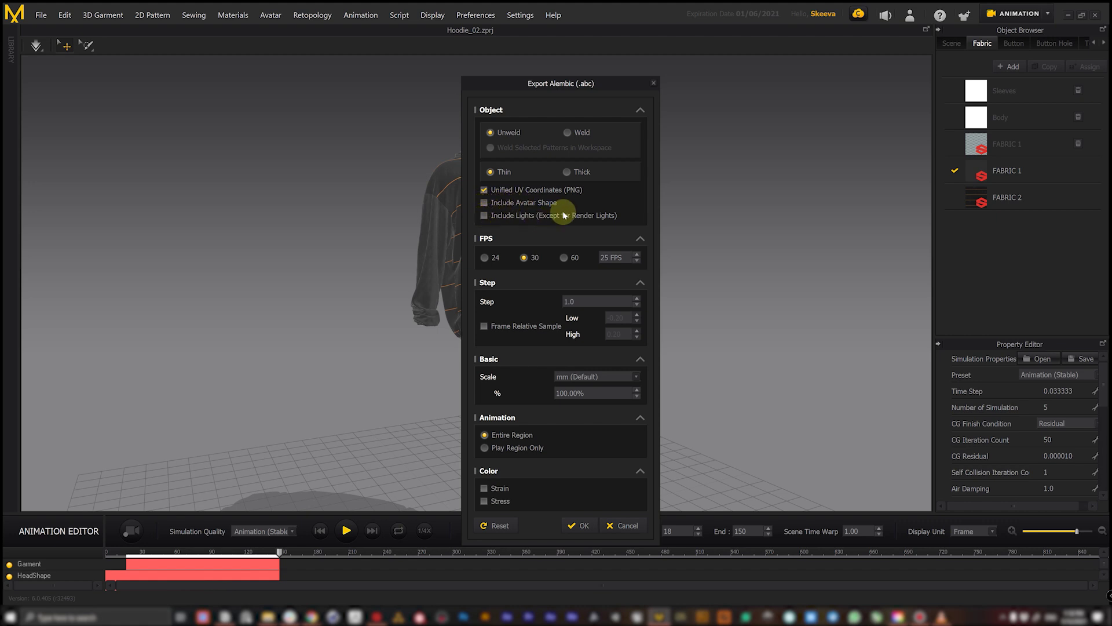
pyautogui.click(591, 525)
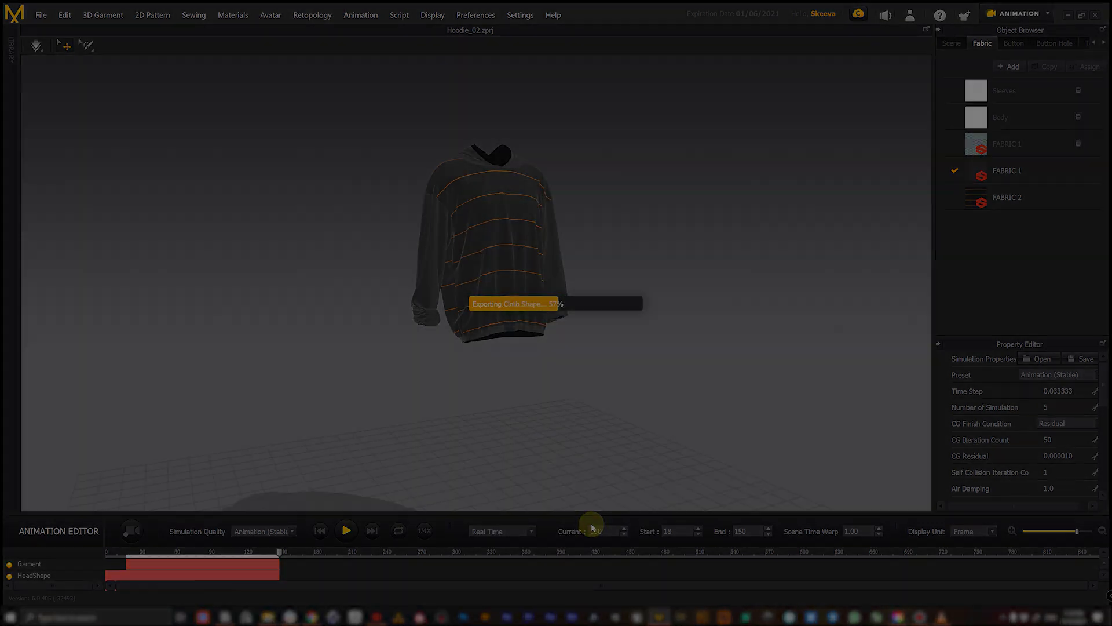